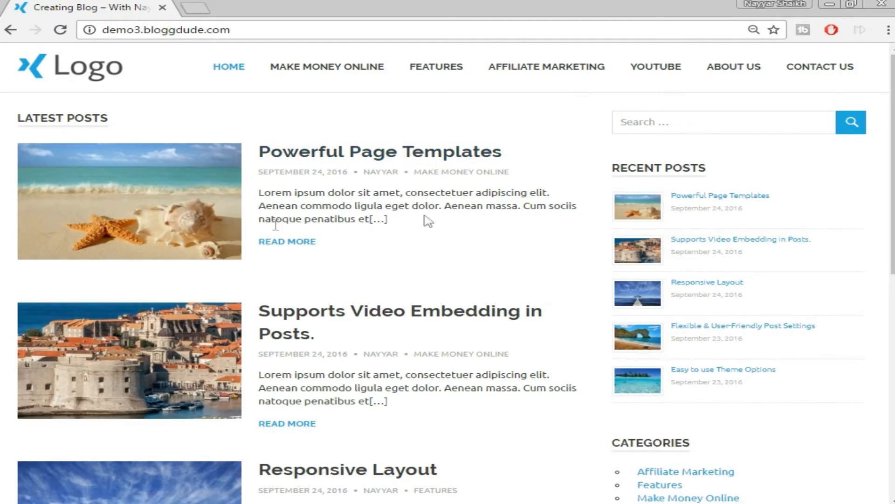
Browse the blog home page and open the Powerful Page Templates post.
{"action": "scroll", "coordinate": [426, 220], "scroll_direction": "down", "scroll_amount": 7}
{"action": "scroll", "coordinate": [377, 270], "scroll_direction": "down", "scroll_amount": 5}
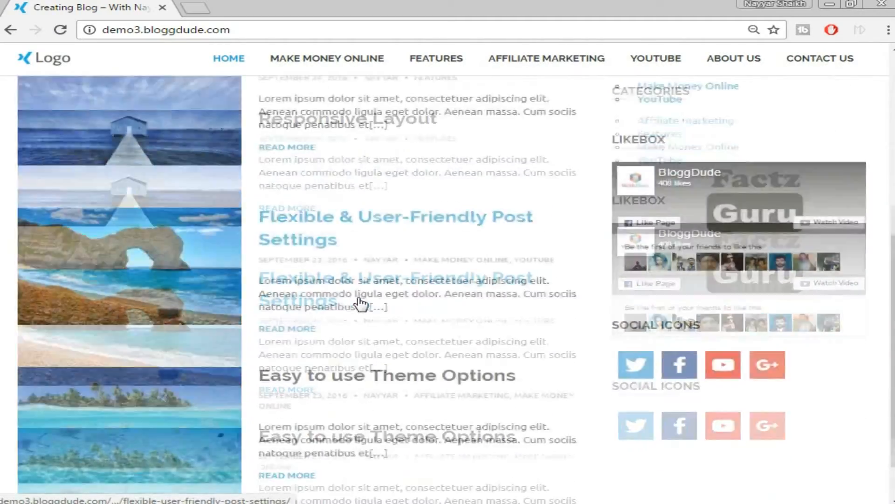
{"action": "scroll", "coordinate": [834, 324], "scroll_direction": "up", "scroll_amount": 15}
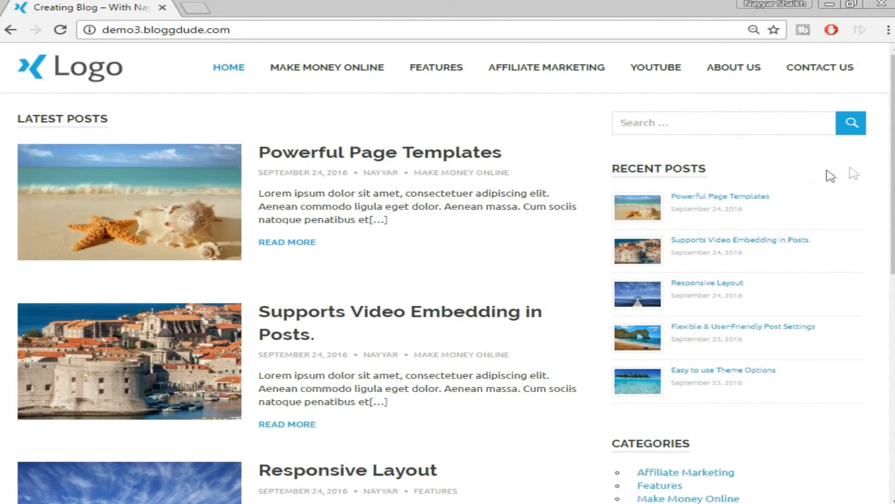
{"action": "scroll", "coordinate": [793, 171], "scroll_direction": "down", "scroll_amount": 3}
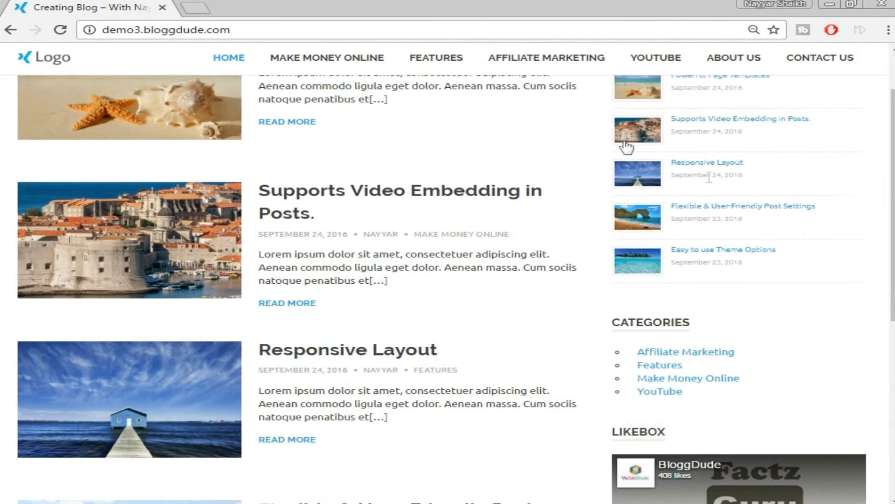
{"action": "scroll", "coordinate": [581, 266], "scroll_direction": "down", "scroll_amount": 2}
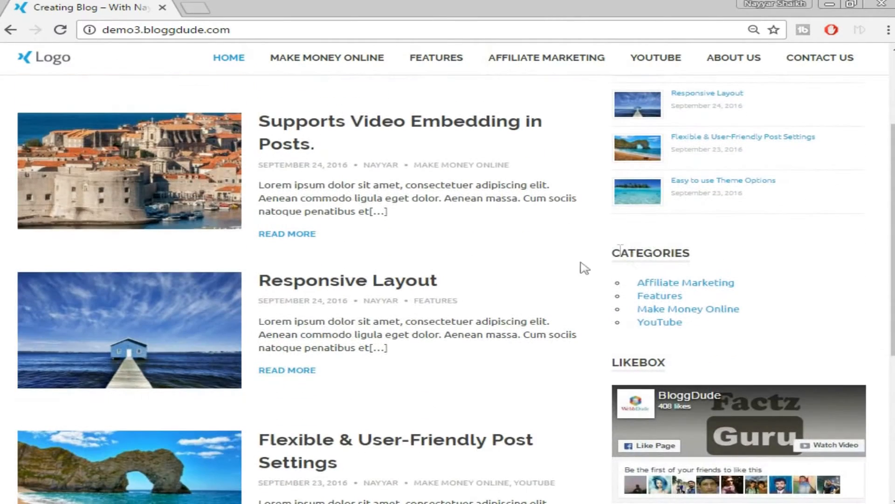
{"action": "scroll", "coordinate": [746, 261], "scroll_direction": "down", "scroll_amount": 3}
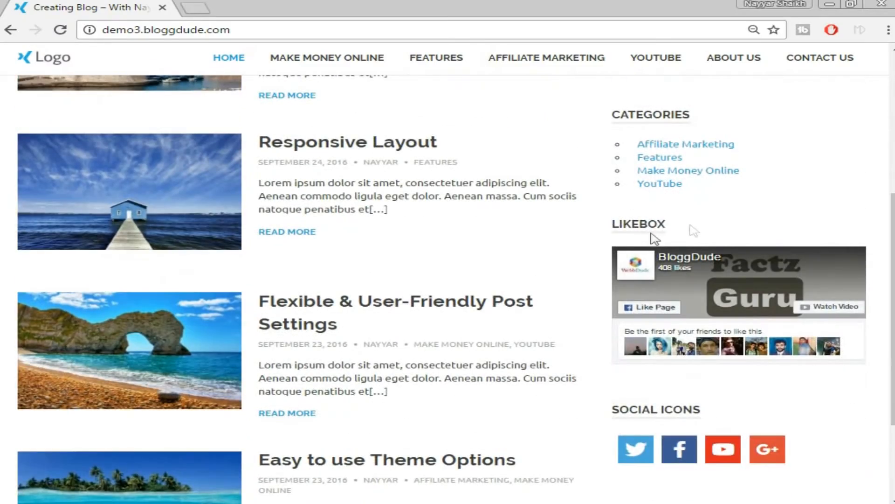
{"action": "scroll", "coordinate": [832, 292], "scroll_direction": "down", "scroll_amount": 1}
{"action": "scroll", "coordinate": [746, 280], "scroll_direction": "down", "scroll_amount": 2}
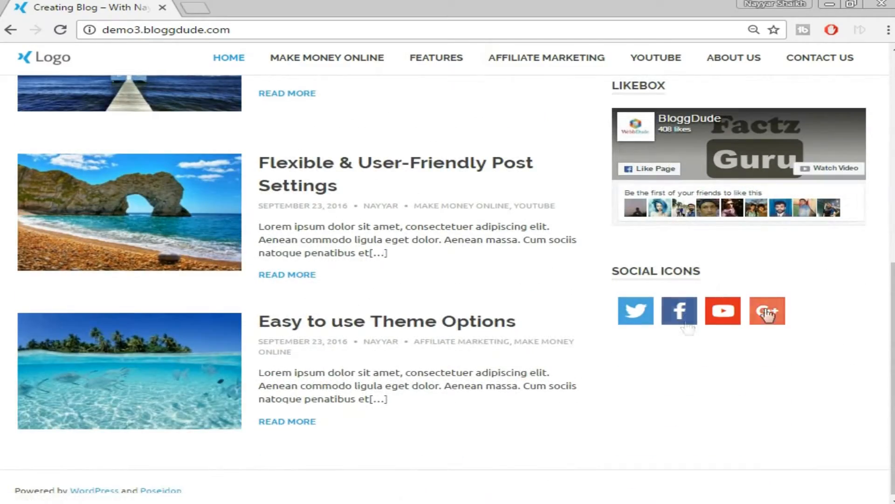
{"action": "scroll", "coordinate": [793, 377], "scroll_direction": "up", "scroll_amount": 5}
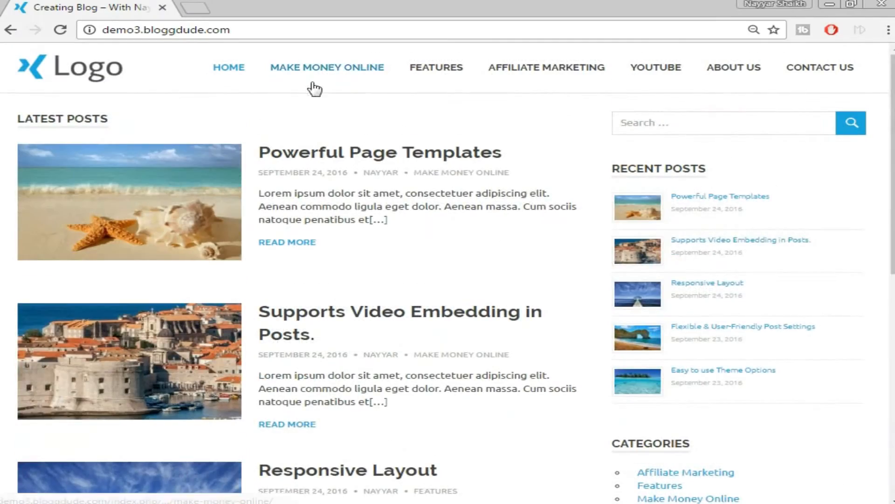
{"action": "left_click", "coordinate": [434, 154]}
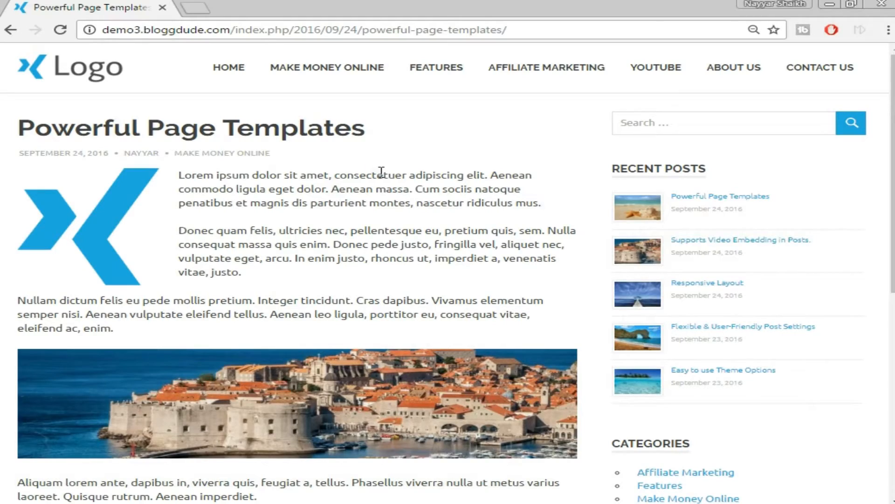
Read through the Powerful Page Templates post.
{"action": "scroll", "coordinate": [343, 262], "scroll_direction": "down", "scroll_amount": 4}
{"action": "scroll", "coordinate": [343, 263], "scroll_direction": "up", "scroll_amount": 4}
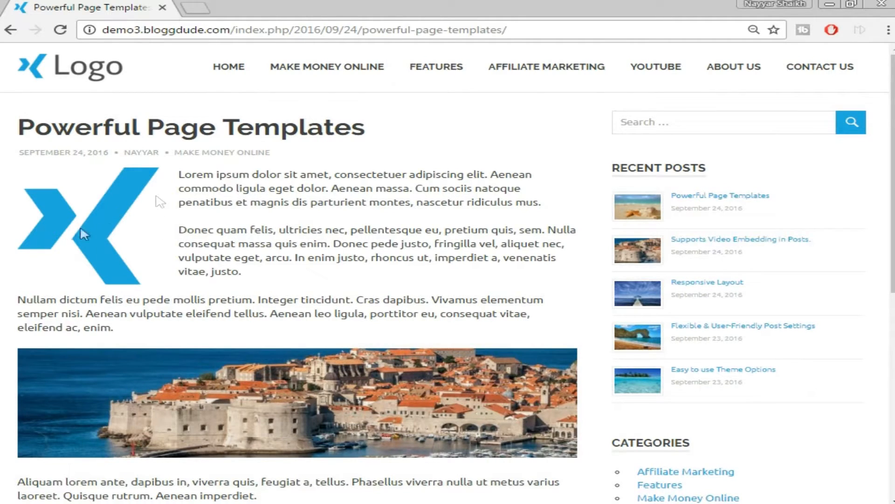
{"action": "scroll", "coordinate": [359, 231], "scroll_direction": "down", "scroll_amount": 4}
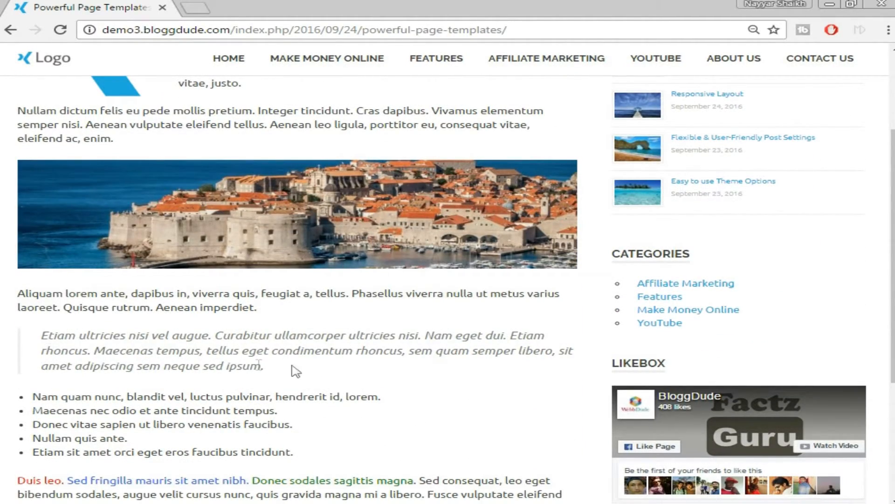
{"action": "scroll", "coordinate": [352, 360], "scroll_direction": "down", "scroll_amount": 3}
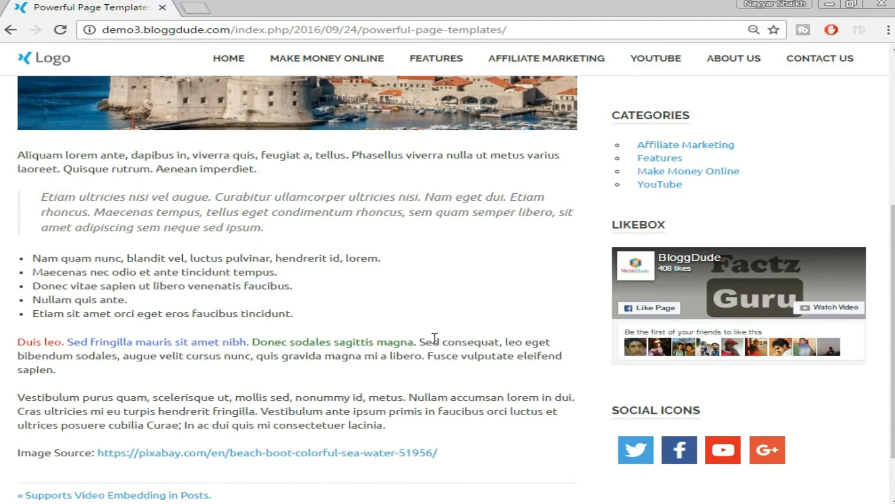
{"action": "scroll", "coordinate": [405, 347], "scroll_direction": "down", "scroll_amount": 2}
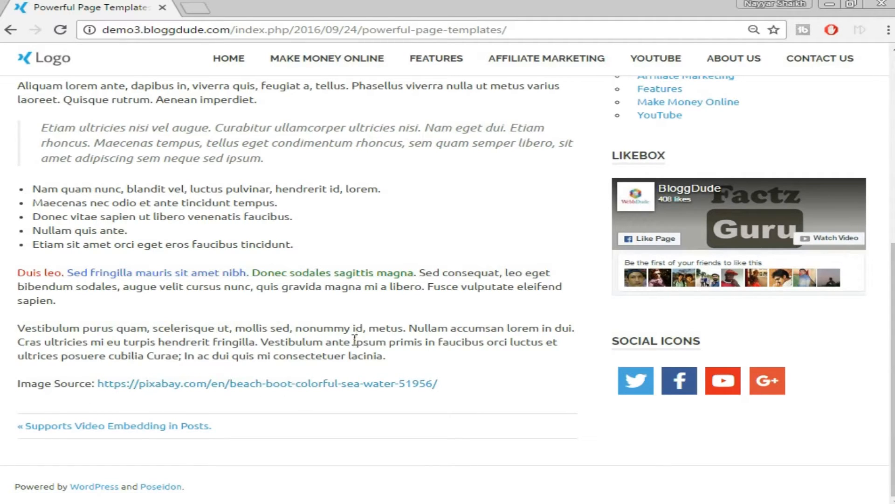
{"action": "scroll", "coordinate": [283, 388], "scroll_direction": "up", "scroll_amount": 10}
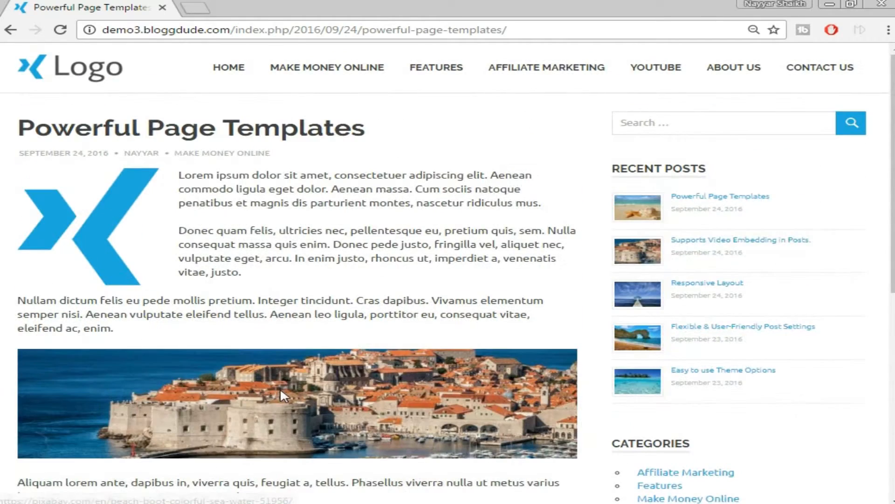
Show the Make Money Online category archive and skim its four posts.
{"action": "left_click", "coordinate": [335, 75]}
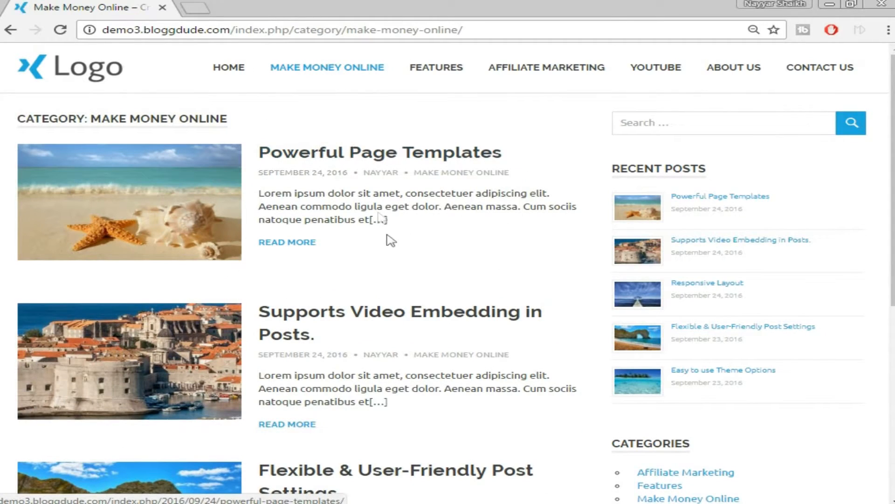
{"action": "scroll", "coordinate": [415, 245], "scroll_direction": "down", "scroll_amount": 3}
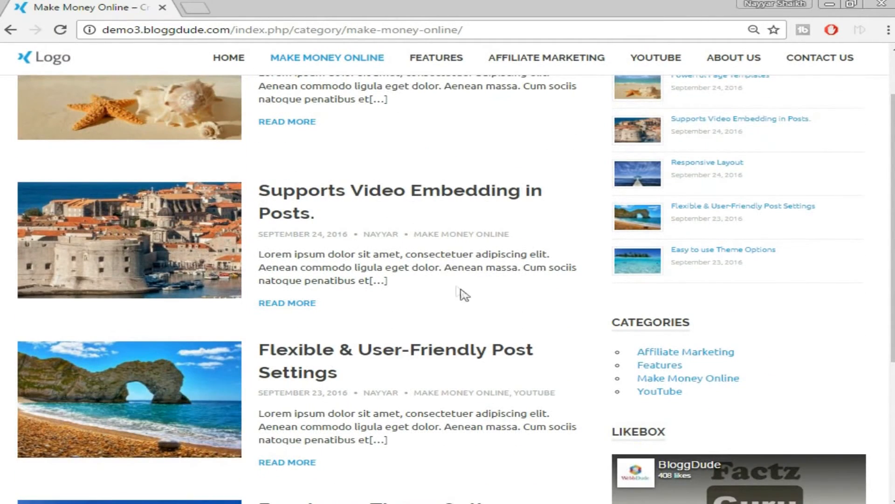
{"action": "scroll", "coordinate": [434, 254], "scroll_direction": "up", "scroll_amount": 3}
{"action": "scroll", "coordinate": [433, 260], "scroll_direction": "down", "scroll_amount": 5}
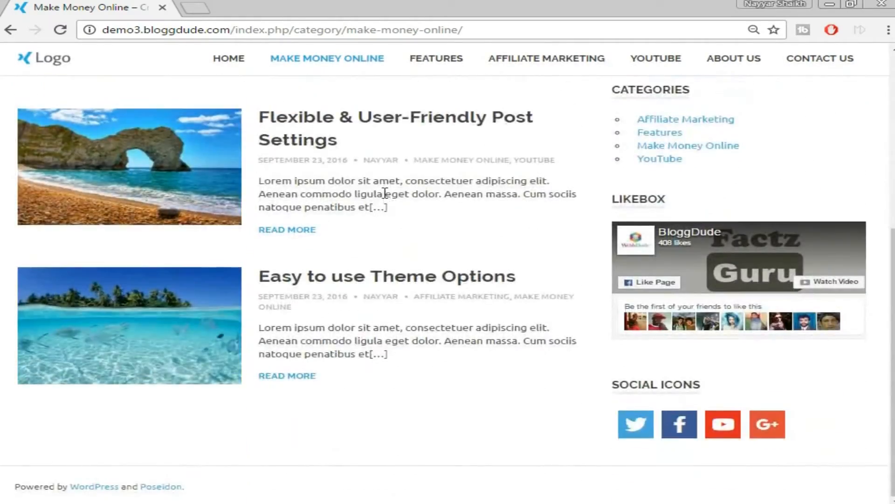
{"action": "scroll", "coordinate": [383, 195], "scroll_direction": "up", "scroll_amount": 10}
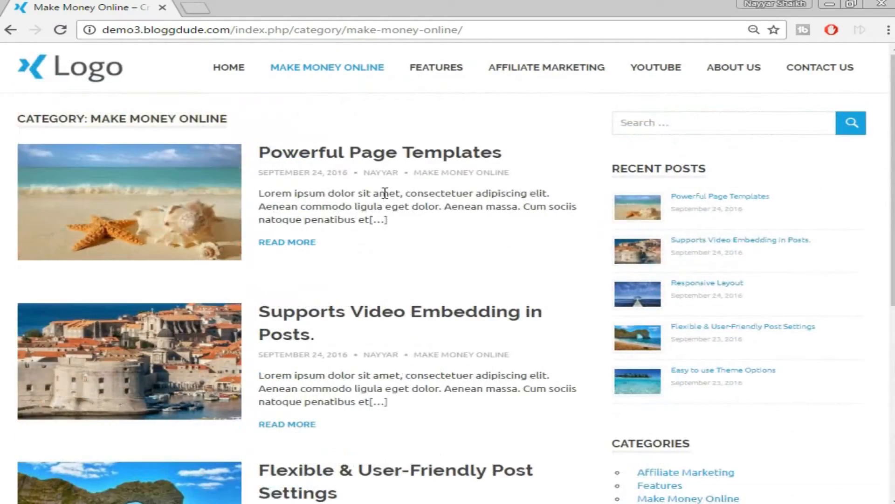
Open About Us and select words in the Our Story and 'Started in 1994' headings.
{"action": "left_click", "coordinate": [736, 76]}
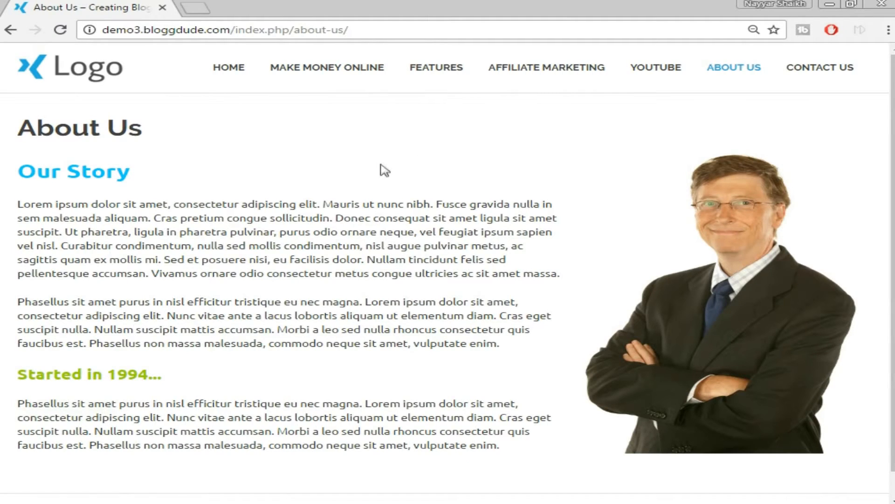
{"action": "double_click", "coordinate": [55, 171]}
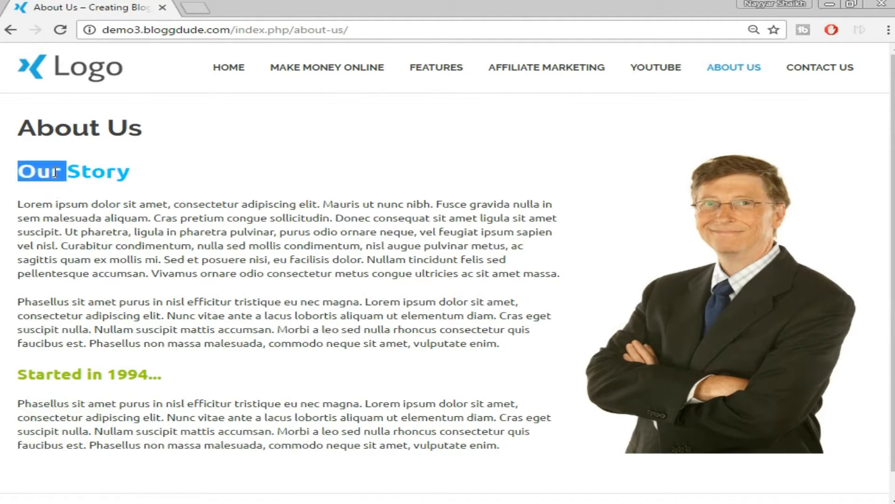
{"action": "double_click", "coordinate": [102, 172]}
{"action": "left_click", "coordinate": [71, 370]}
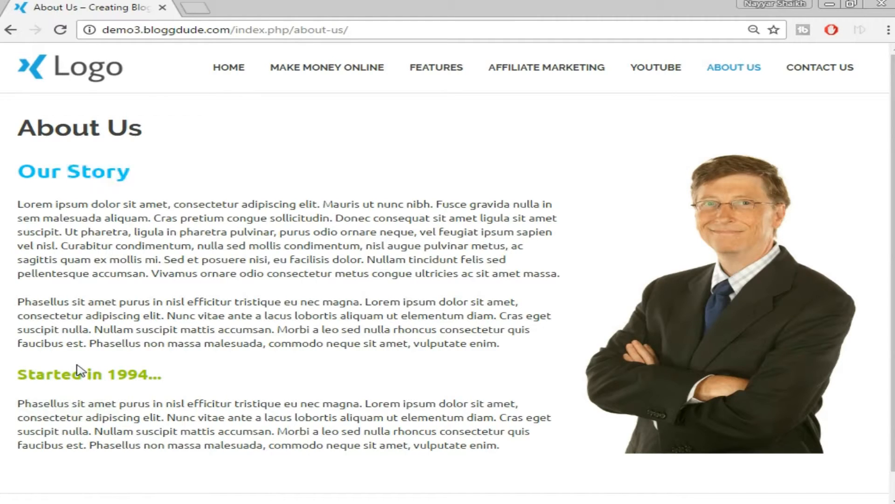
{"action": "triple_click", "coordinate": [84, 374]}
{"action": "left_click", "coordinate": [174, 365]}
View the Contact Us page and its message form, then return to the blog home page.
{"action": "left_click", "coordinate": [840, 81]}
{"action": "scroll", "coordinate": [838, 91], "scroll_direction": "down", "scroll_amount": 1}
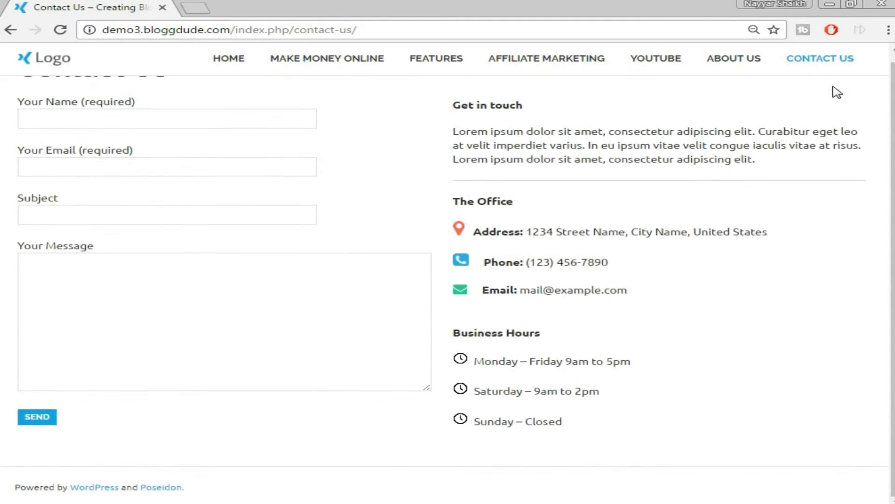
{"action": "scroll", "coordinate": [836, 96], "scroll_direction": "up", "scroll_amount": 1}
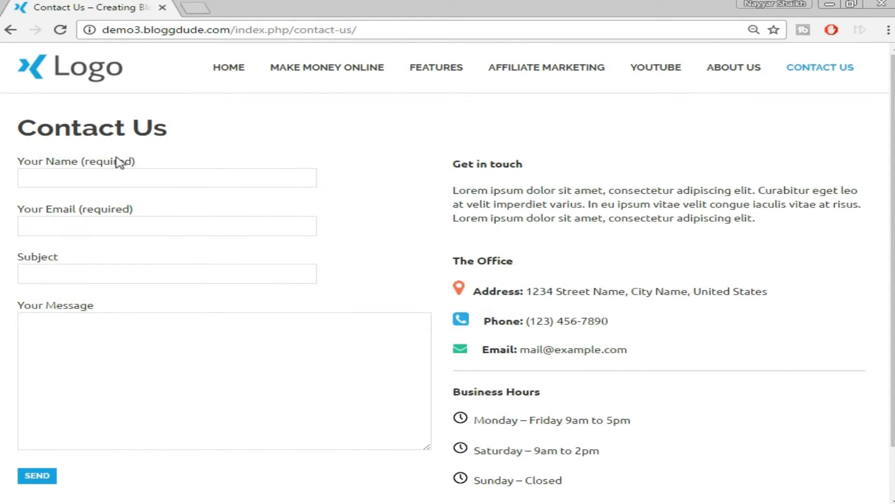
{"action": "scroll", "coordinate": [92, 356], "scroll_direction": "down", "scroll_amount": 1}
{"action": "scroll", "coordinate": [96, 365], "scroll_direction": "up", "scroll_amount": 1}
{"action": "scroll", "coordinate": [523, 205], "scroll_direction": "down", "scroll_amount": 1}
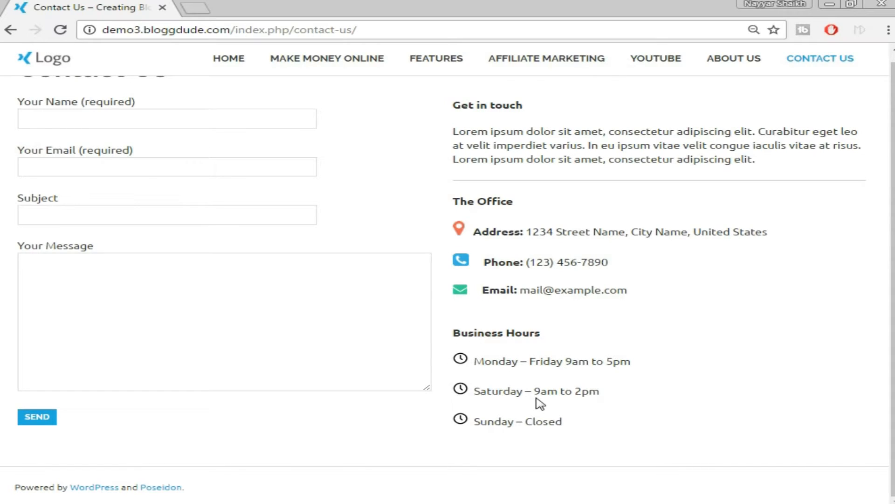
{"action": "scroll", "coordinate": [540, 404], "scroll_direction": "up", "scroll_amount": 2}
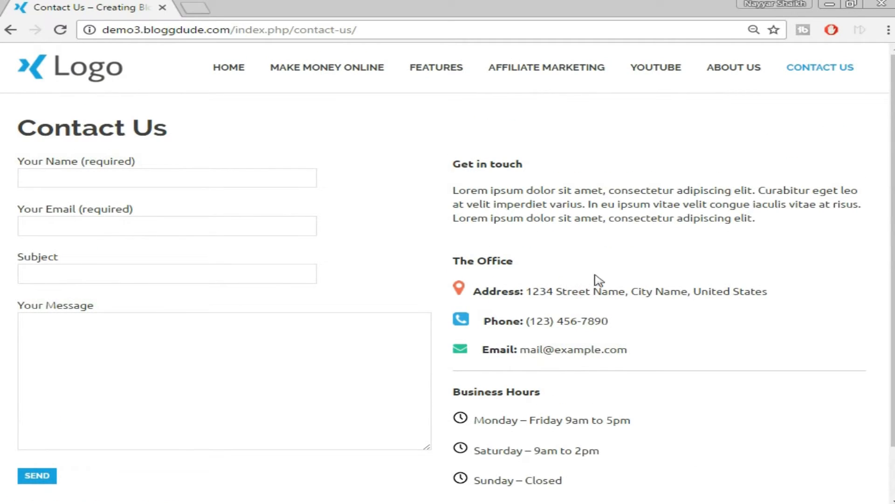
{"action": "scroll", "coordinate": [691, 258], "scroll_direction": "down", "scroll_amount": 1}
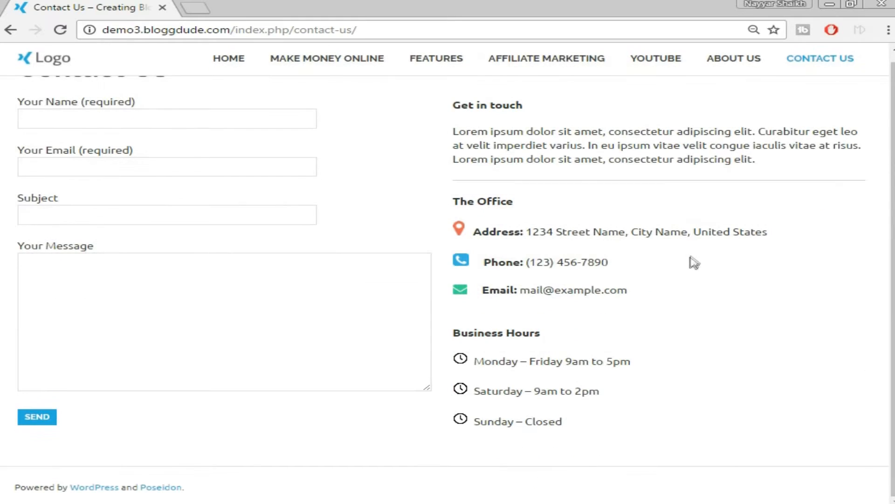
{"action": "scroll", "coordinate": [637, 368], "scroll_direction": "up", "scroll_amount": 1}
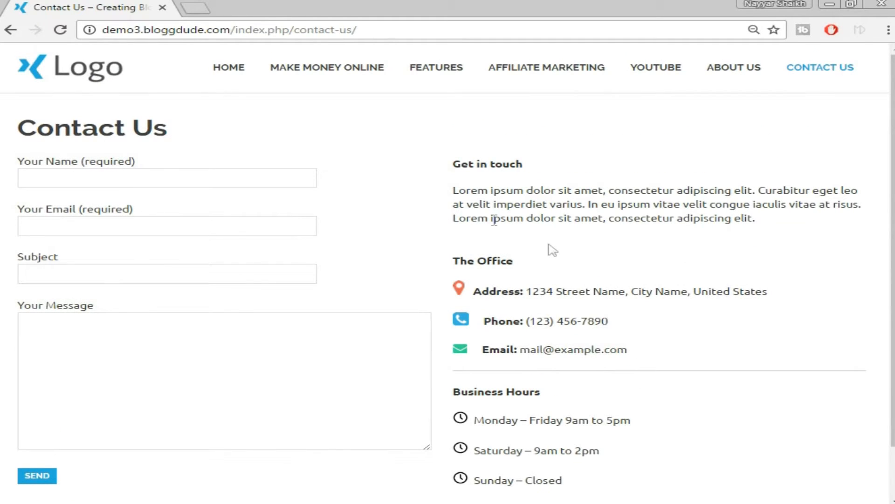
{"action": "left_click", "coordinate": [102, 70]}
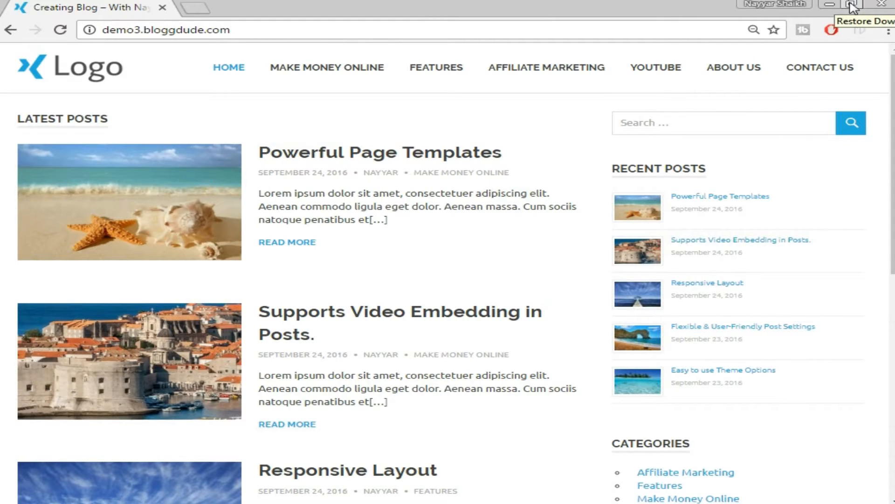
Narrow the browser to mobile width and toggle the collapsed navigation menu open and closed.
{"action": "left_click", "coordinate": [852, 6]}
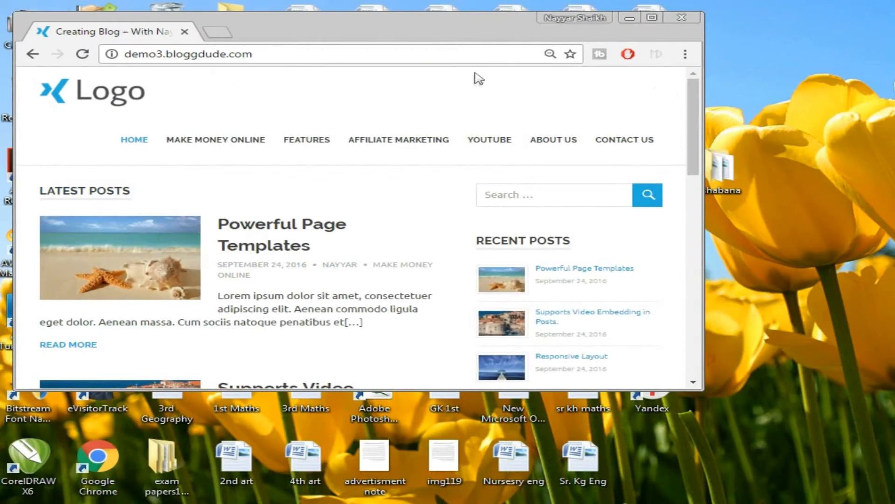
{"action": "left_click_drag", "start_coordinate": [700, 83], "coordinate": [353, 84]}
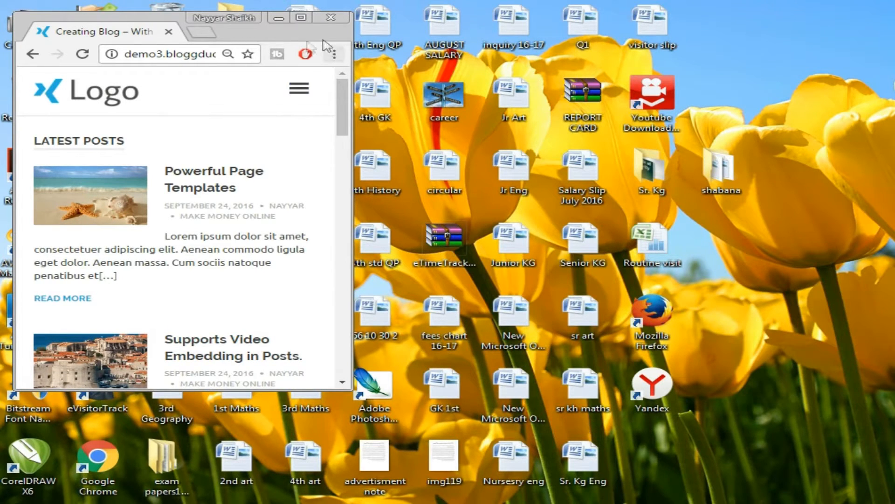
{"action": "left_click", "coordinate": [301, 94]}
{"action": "left_click", "coordinate": [302, 94]}
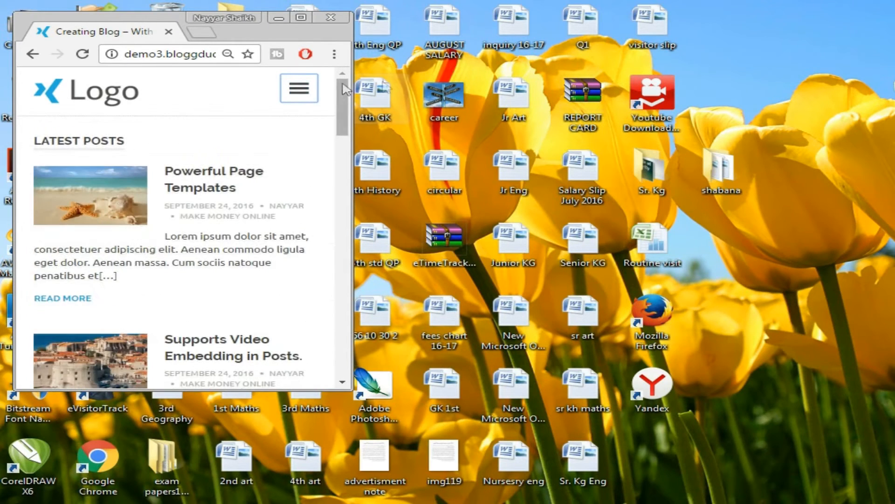
{"action": "left_click", "coordinate": [297, 94]}
{"action": "left_click", "coordinate": [299, 91]}
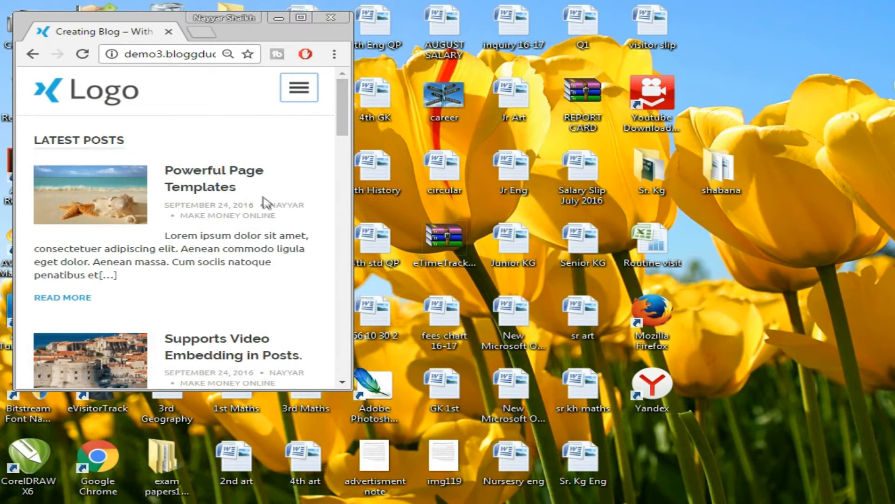
Scroll the mobile layout, then restore the browser window to full screen.
{"action": "scroll", "coordinate": [310, 208], "scroll_direction": "down", "scroll_amount": 6}
{"action": "scroll", "coordinate": [314, 221], "scroll_direction": "down", "scroll_amount": 3}
{"action": "scroll", "coordinate": [317, 224], "scroll_direction": "up", "scroll_amount": 10}
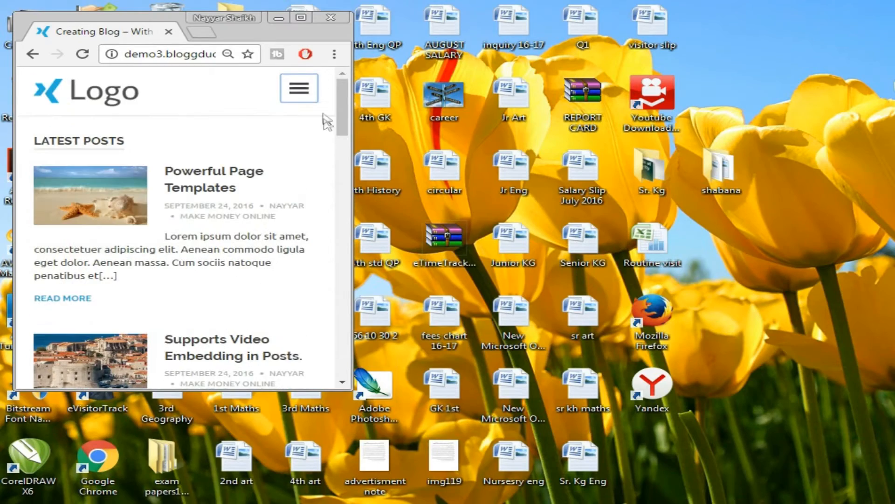
{"action": "left_click", "coordinate": [301, 17]}
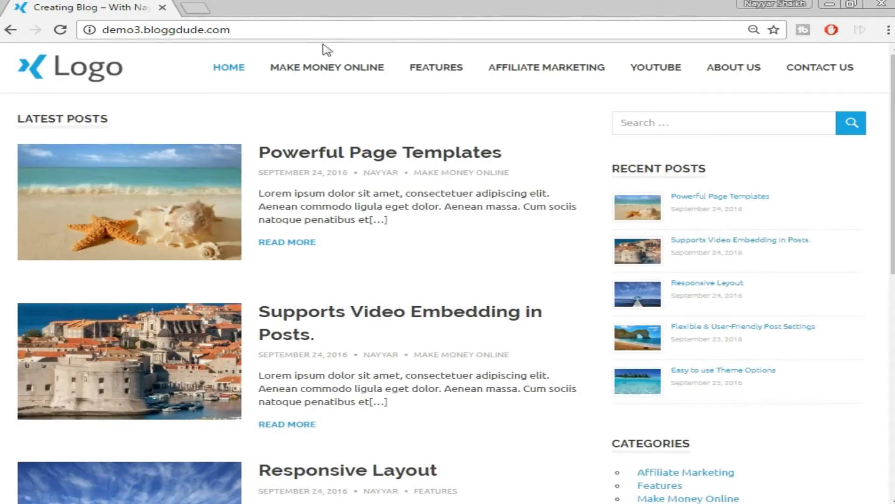
Scroll the blog page by dragging its scrollbar.
{"action": "mouse_move", "coordinate": [892, 103]}
{"action": "left_mouse_down"}
{"action": "mouse_move", "coordinate": [892, 275]}
{"action": "mouse_move", "coordinate": [889, 102]}
{"action": "left_mouse_up"}
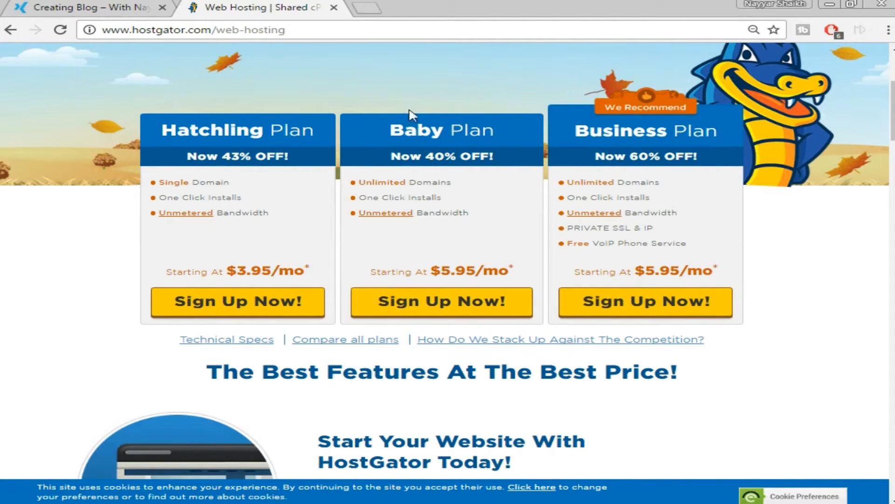
Start a Baby plan order with bloggdude.com as the already-owned domain.
{"action": "left_click", "coordinate": [438, 310]}
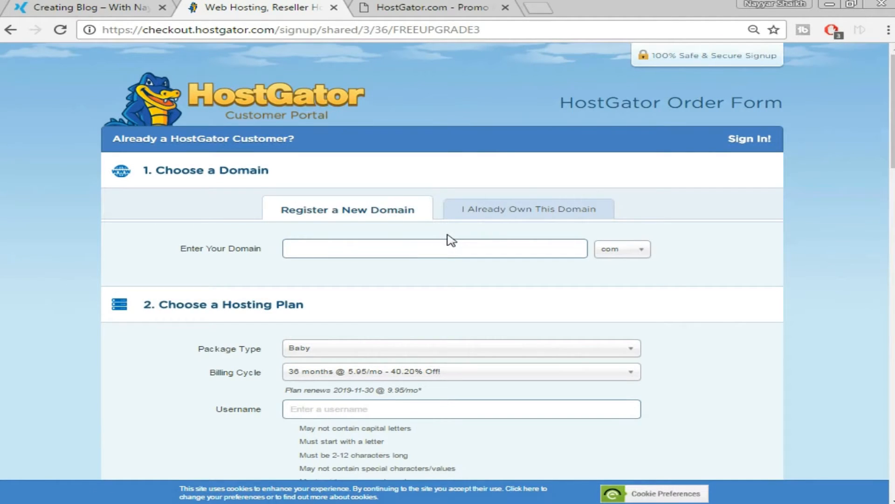
{"action": "left_click", "coordinate": [533, 206]}
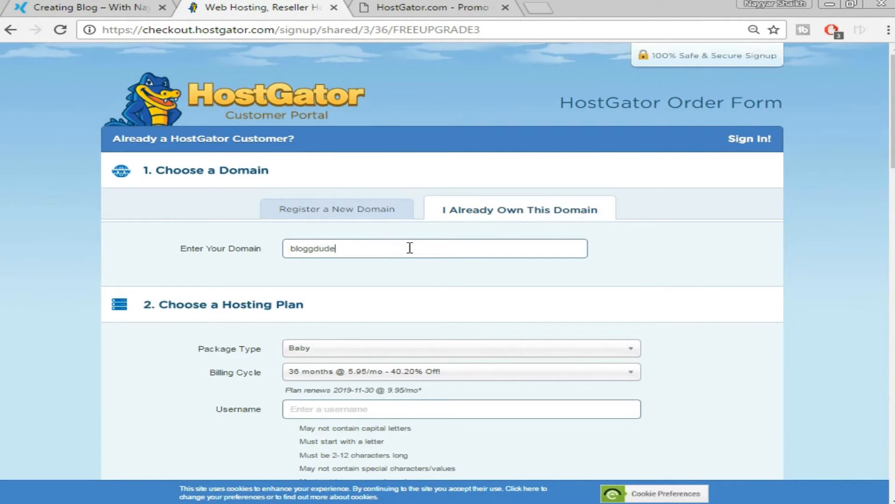
{"action": "type", "text": "com"}
{"action": "scroll", "coordinate": [426, 282], "scroll_direction": "down", "scroll_amount": 1}
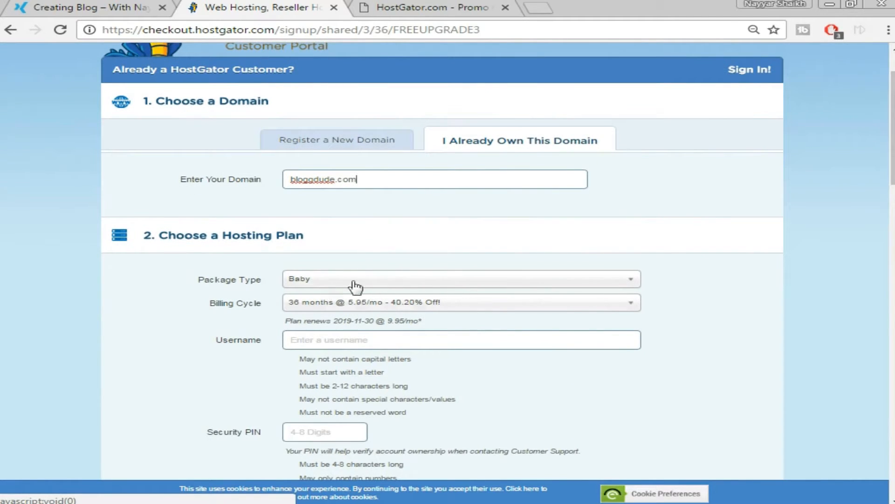
{"action": "scroll", "coordinate": [580, 278], "scroll_direction": "down", "scroll_amount": 1}
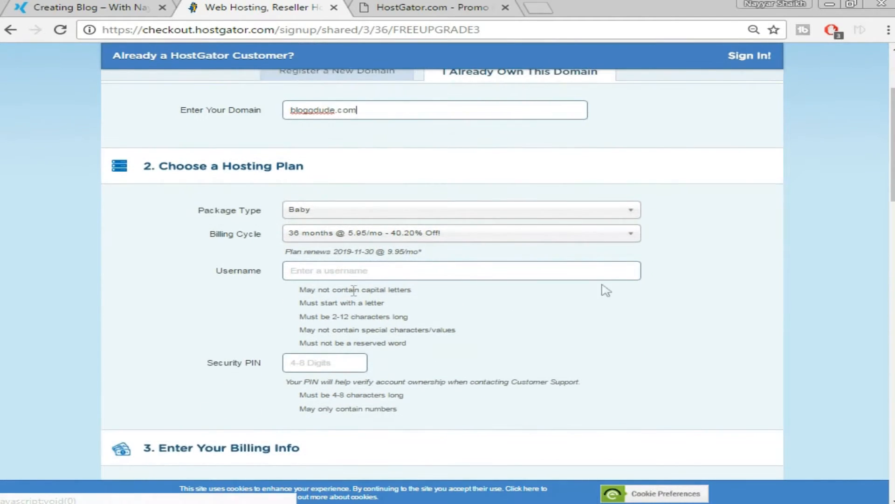
Set the Baby plan billing cycle to 12 months.
{"action": "left_click", "coordinate": [471, 236]}
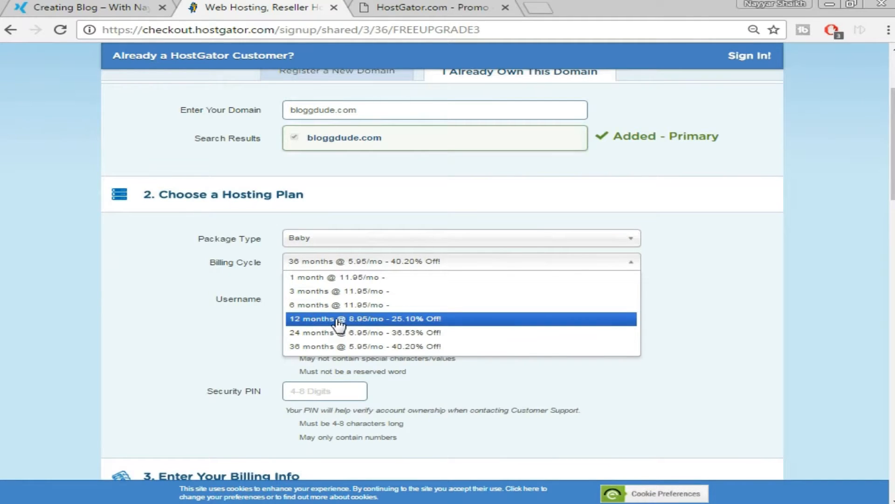
{"action": "left_click", "coordinate": [339, 323]}
{"action": "scroll", "coordinate": [656, 277], "scroll_direction": "up", "scroll_amount": 2}
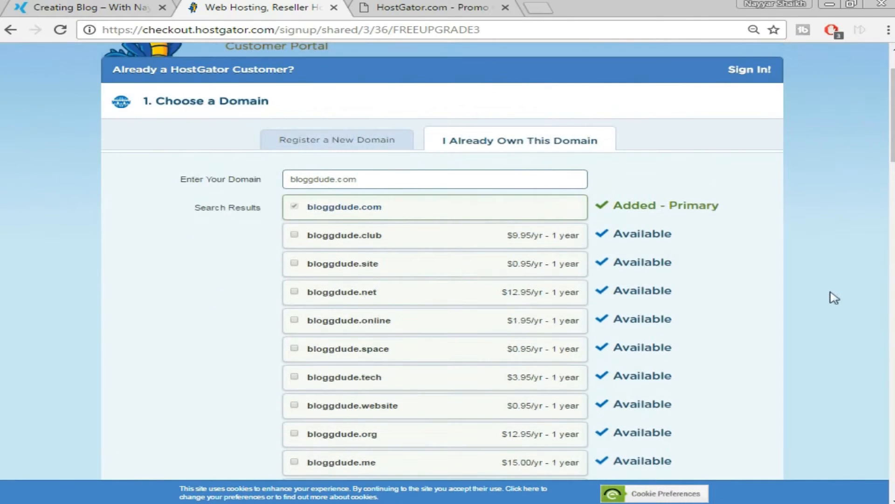
{"action": "scroll", "coordinate": [755, 241], "scroll_direction": "down", "scroll_amount": 12}
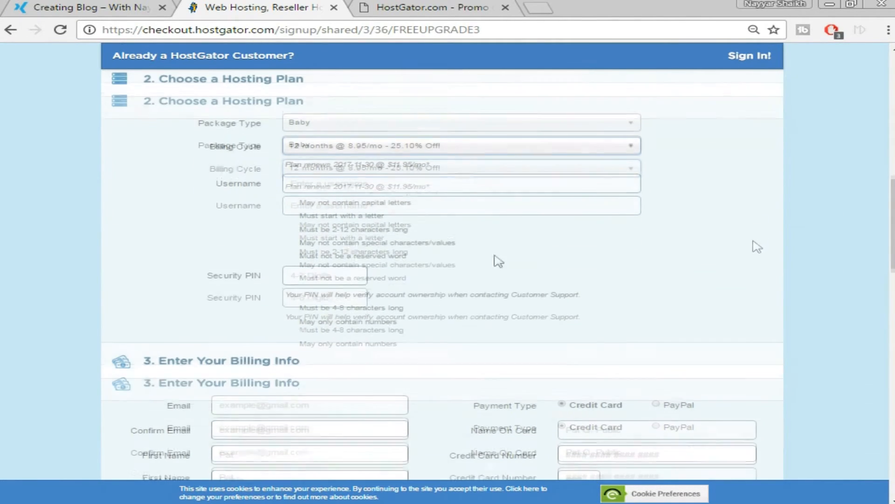
Enter a hosting account username and a security PIN.
{"action": "left_click", "coordinate": [368, 190]}
{"action": "type", "text": "admi"}
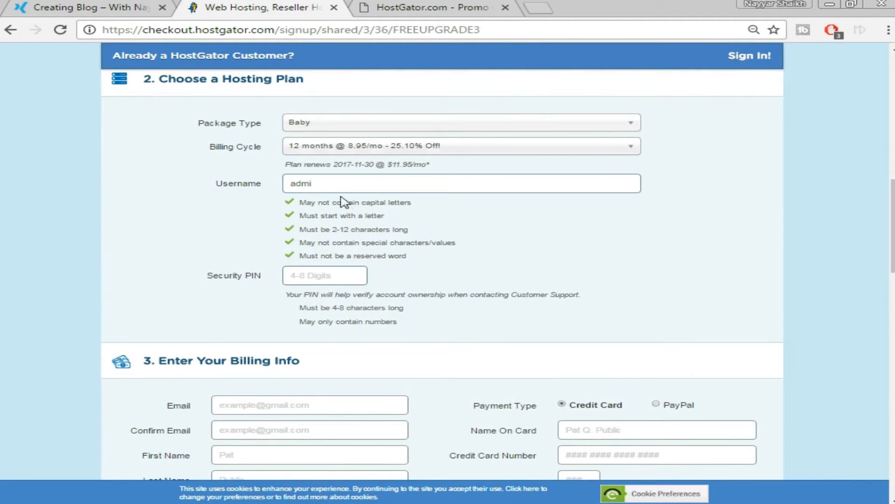
{"action": "left_click", "coordinate": [337, 274]}
{"action": "type", "text": "1234"}
Switch Payment Type to PayPal and back to Credit Card.
{"action": "scroll", "coordinate": [482, 311], "scroll_direction": "down", "scroll_amount": 1}
{"action": "scroll", "coordinate": [481, 311], "scroll_direction": "down", "scroll_amount": 4}
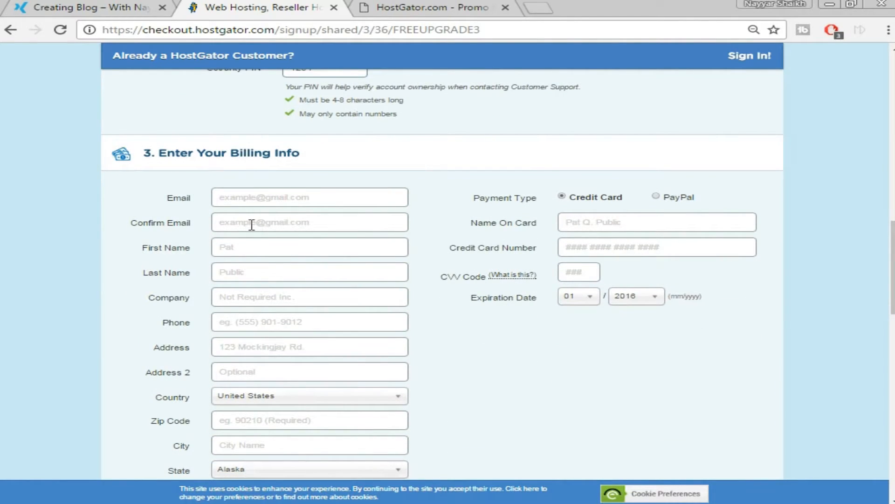
{"action": "scroll", "coordinate": [252, 225], "scroll_direction": "down", "scroll_amount": 2}
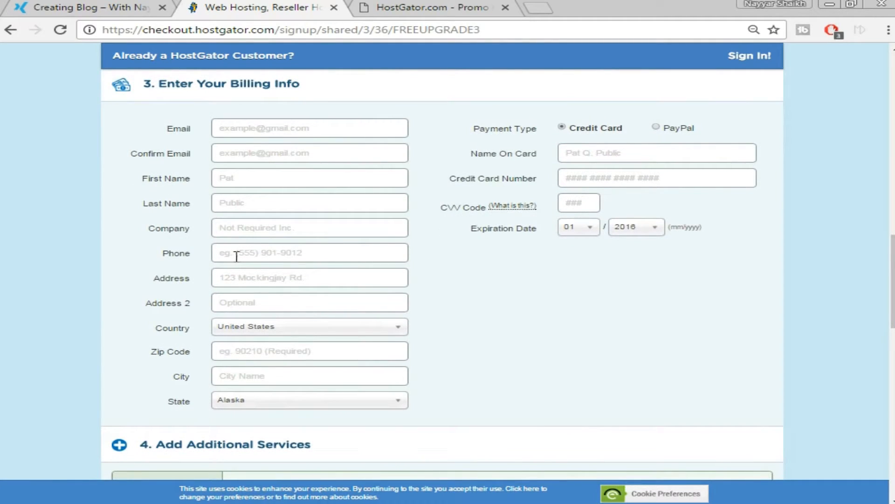
{"action": "left_click", "coordinate": [657, 128]}
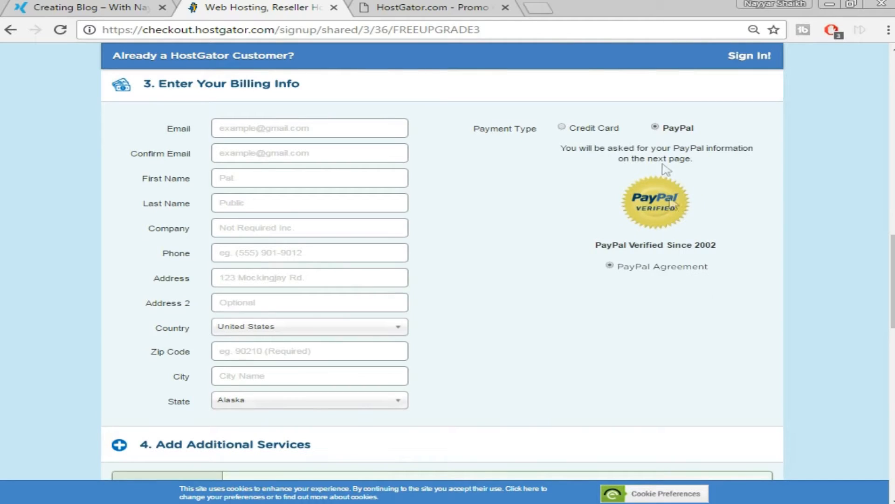
{"action": "left_click", "coordinate": [573, 130]}
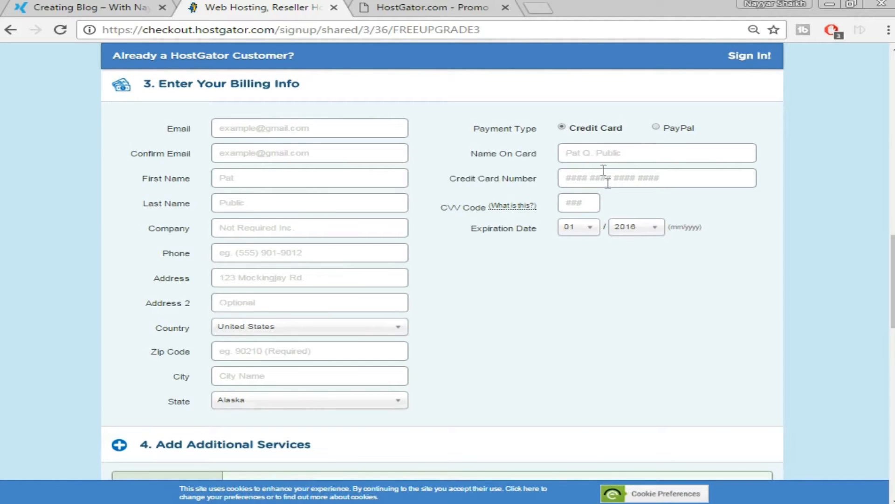
Uncheck the SiteLock and CodeGuard add-ons and scroll down to the order review.
{"action": "scroll", "coordinate": [646, 244], "scroll_direction": "down", "scroll_amount": 5}
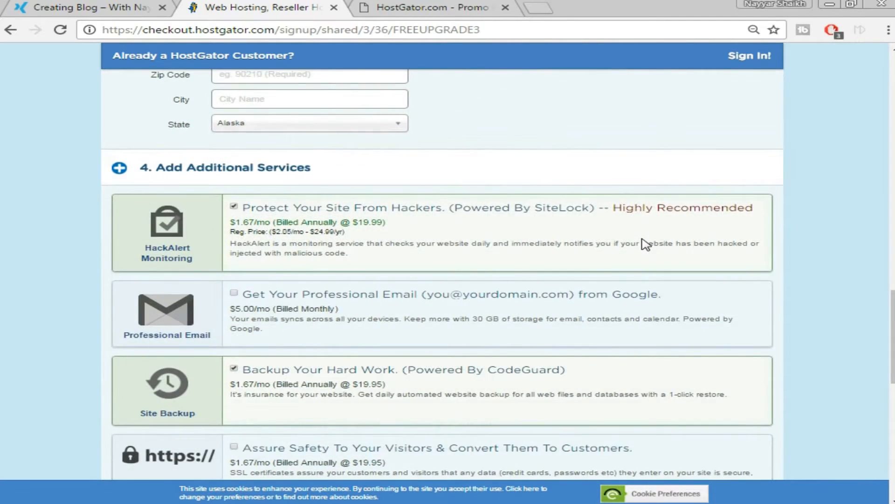
{"action": "scroll", "coordinate": [645, 243], "scroll_direction": "down", "scroll_amount": 1}
{"action": "left_click", "coordinate": [234, 137]}
{"action": "left_click", "coordinate": [233, 299]}
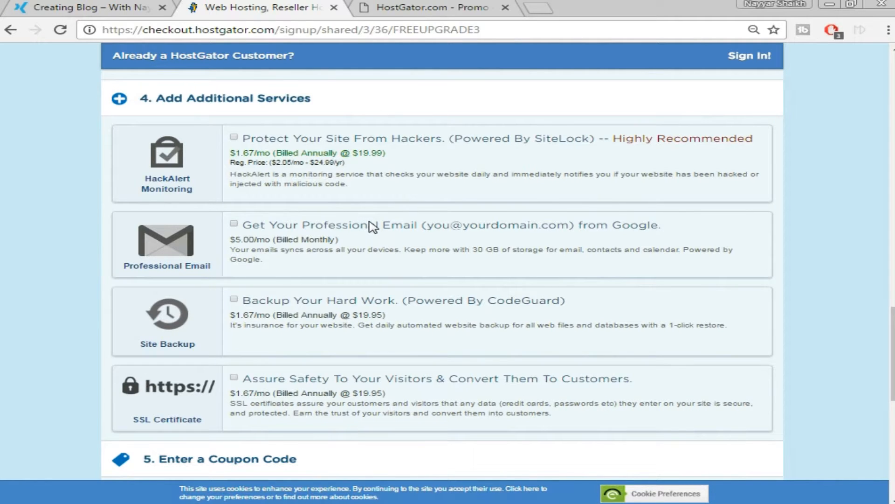
{"action": "scroll", "coordinate": [373, 226], "scroll_direction": "down", "scroll_amount": 3}
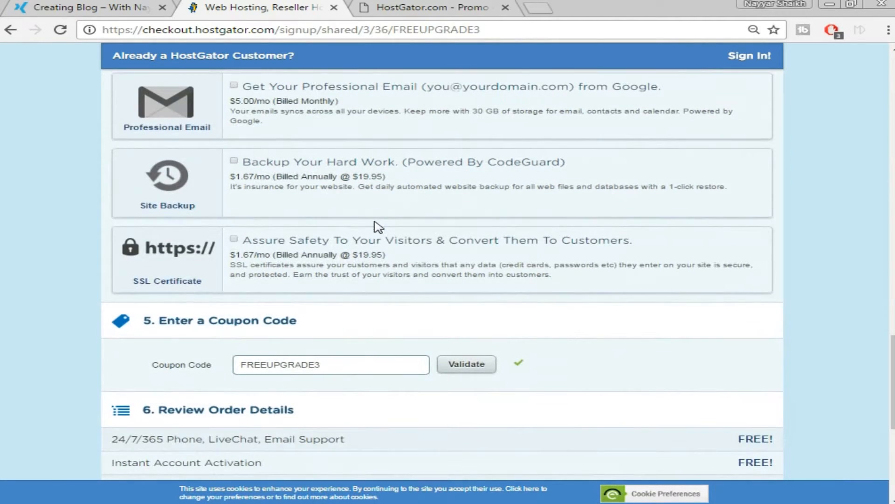
{"action": "scroll", "coordinate": [386, 250], "scroll_direction": "down", "scroll_amount": 3}
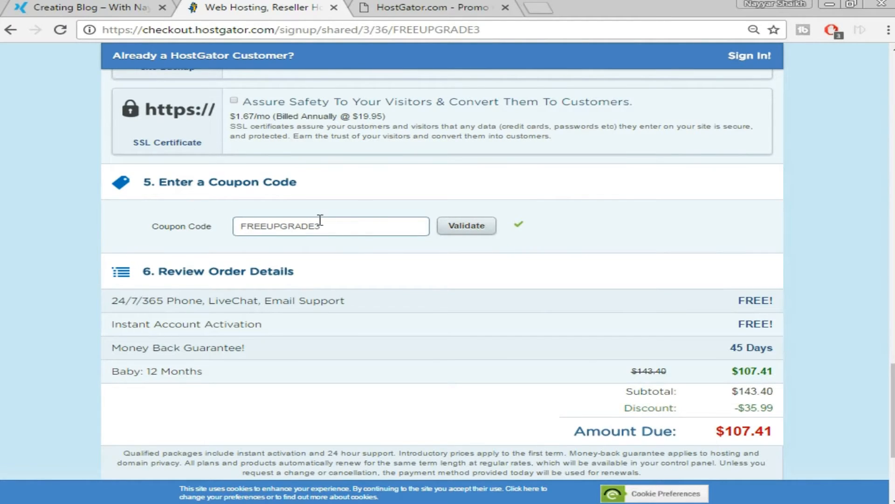
Replace coupon FREEUPGRADE3 with WEBBDUDE45 and validate it.
{"action": "double_click", "coordinate": [308, 229]}
{"action": "key", "text": "BackSpace"}
{"action": "type", "text": "WEBBDUDE45"}
{"action": "left_click", "coordinate": [479, 224]}
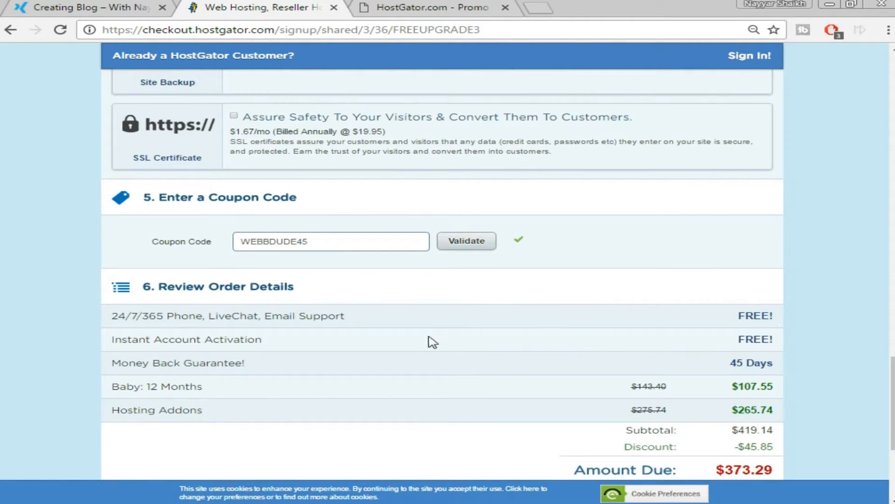
Tick the checkbox agreeing to the terms and policies.
{"action": "scroll", "coordinate": [758, 298], "scroll_direction": "down", "scroll_amount": 3}
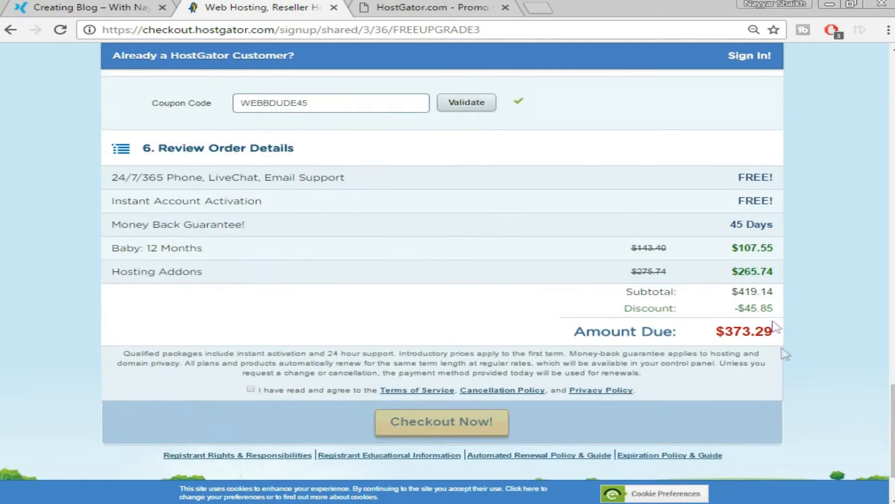
{"action": "scroll", "coordinate": [803, 306], "scroll_direction": "up", "scroll_amount": 15}
{"action": "scroll", "coordinate": [803, 306], "scroll_direction": "down", "scroll_amount": 17}
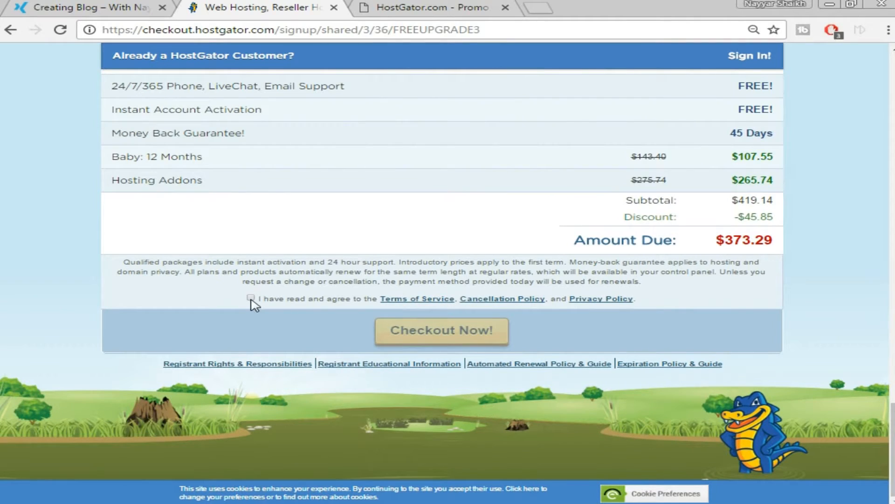
{"action": "left_click", "coordinate": [251, 298]}
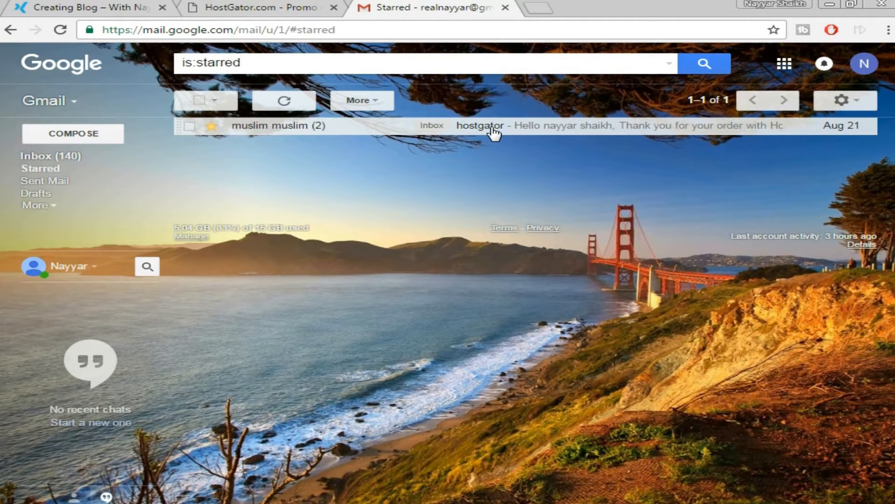
Open the HostGator order email and load its control panel link in a new tab.
{"action": "left_click", "coordinate": [493, 133]}
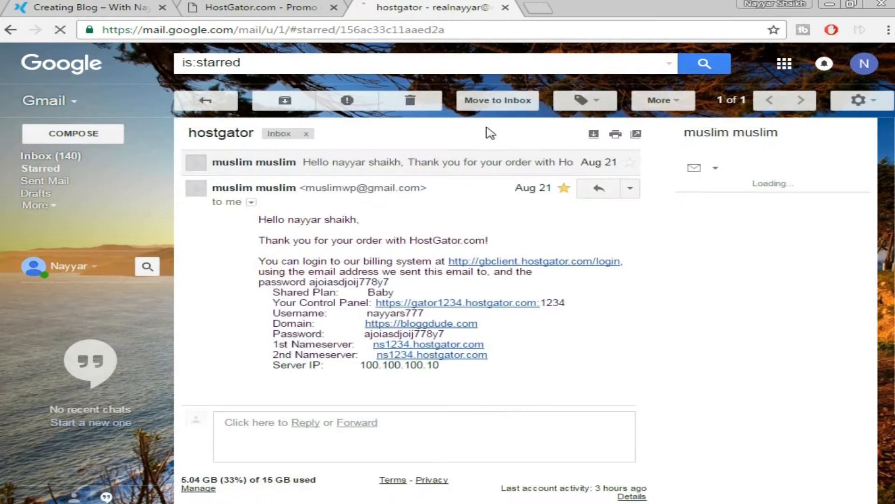
{"action": "scroll", "coordinate": [732, 244], "scroll_direction": "down", "scroll_amount": 2}
{"action": "scroll", "coordinate": [731, 244], "scroll_direction": "up", "scroll_amount": 2}
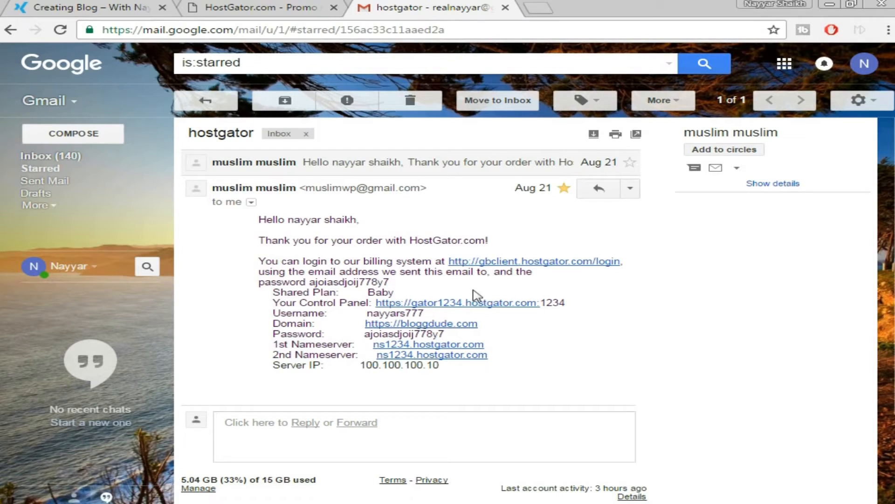
{"action": "right_click", "coordinate": [473, 311]}
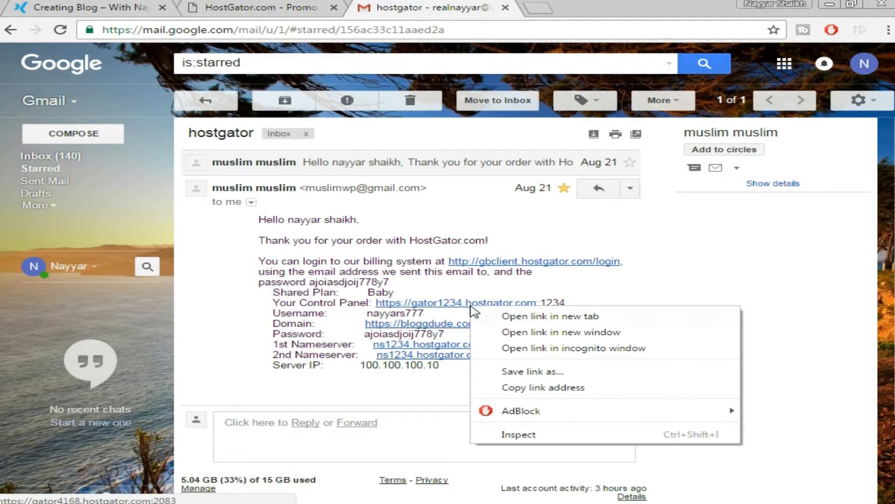
{"action": "left_click", "coordinate": [487, 316]}
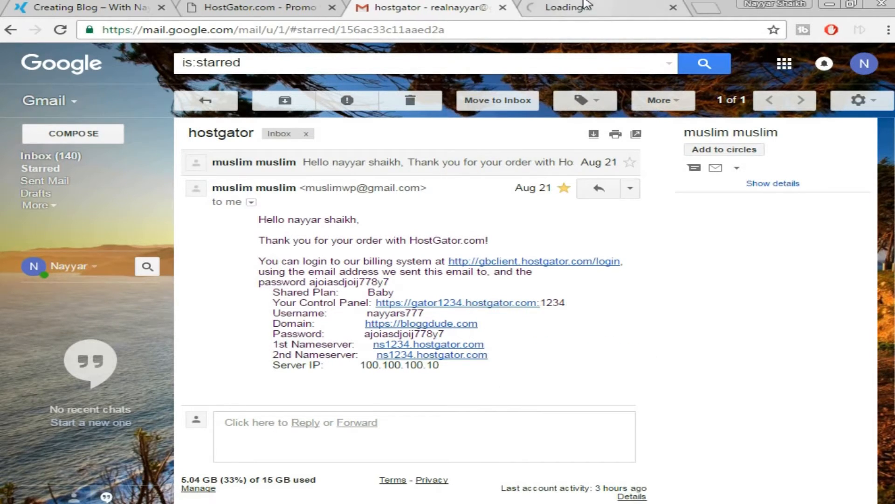
{"action": "left_click", "coordinate": [586, 5]}
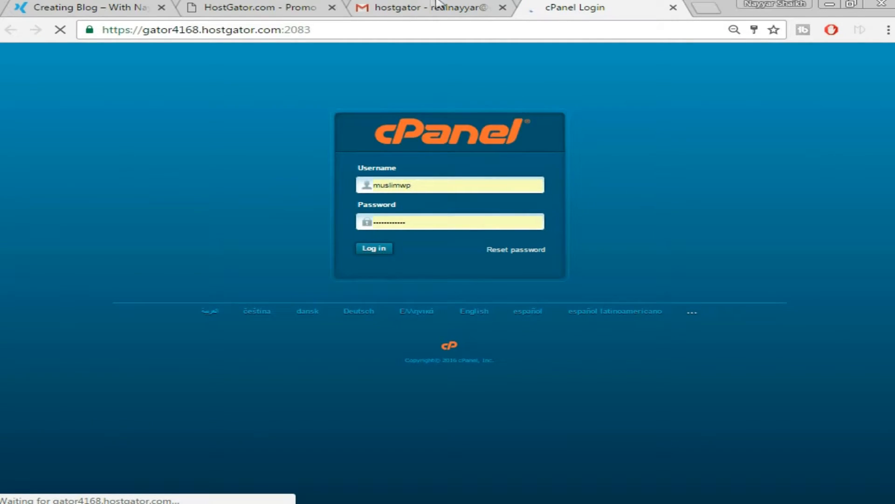
Log in to cPanel and launch the WordPress Installer from Popular Links.
{"action": "left_click", "coordinate": [439, 6]}
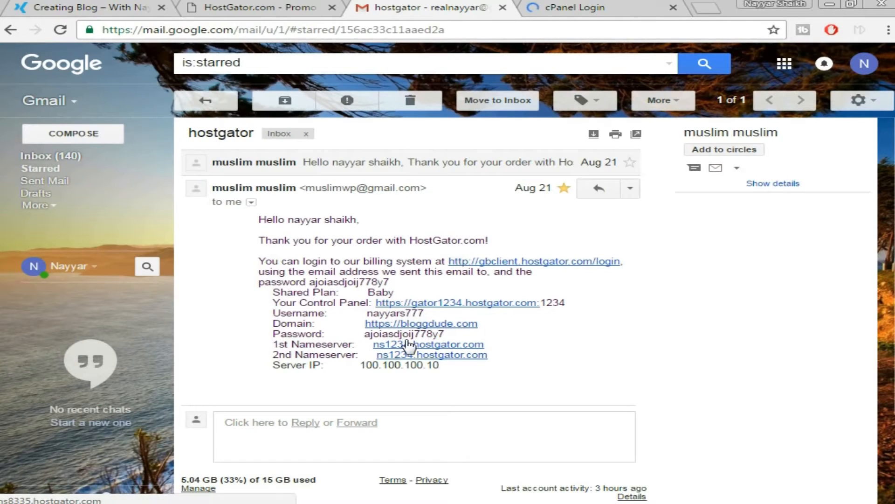
{"action": "left_click", "coordinate": [614, 5]}
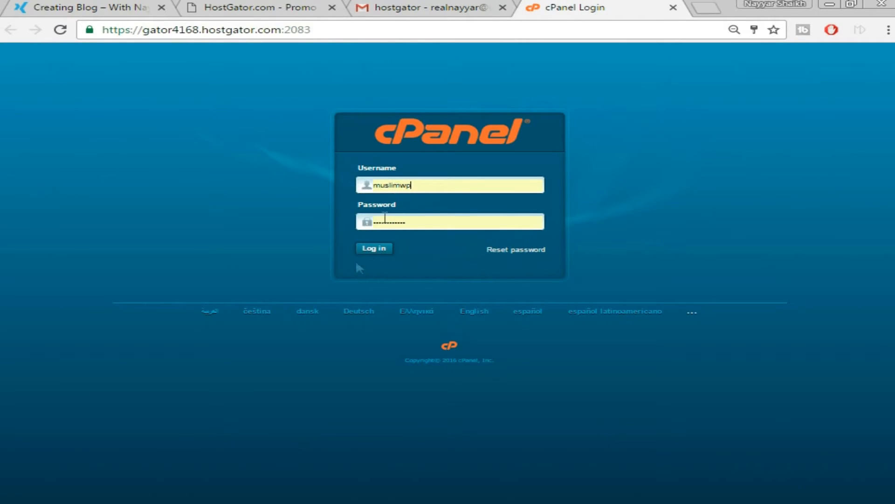
{"action": "left_click", "coordinate": [373, 249]}
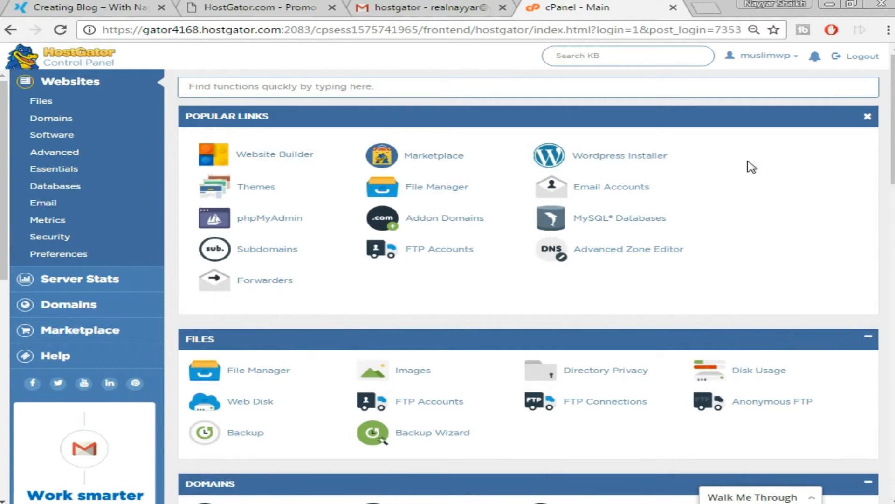
{"action": "left_click", "coordinate": [630, 161]}
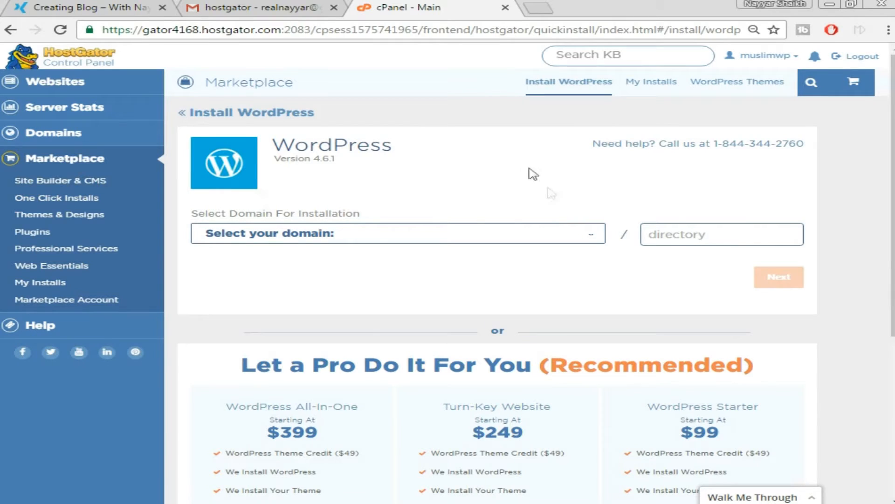
Install WordPress on poseidon.bloggdude.com with the blog details filled and the terms accepted.
{"action": "left_click", "coordinate": [568, 236]}
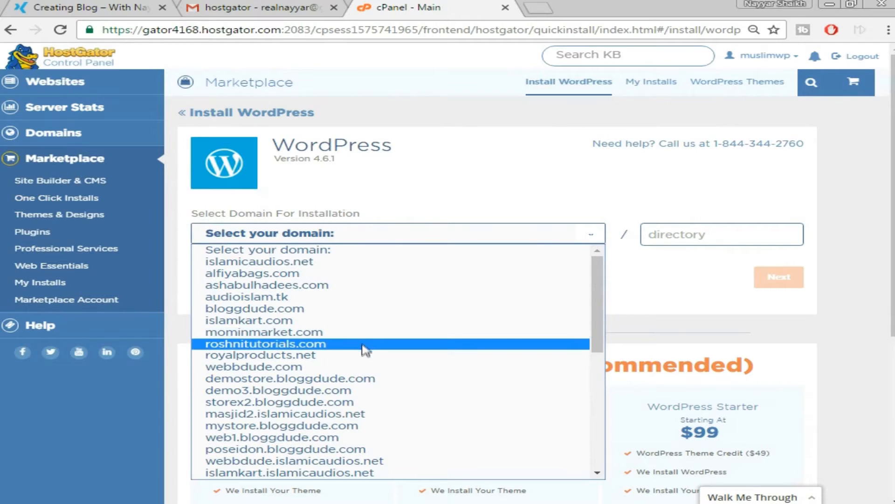
{"action": "scroll", "coordinate": [317, 326], "scroll_direction": "down", "scroll_amount": 3}
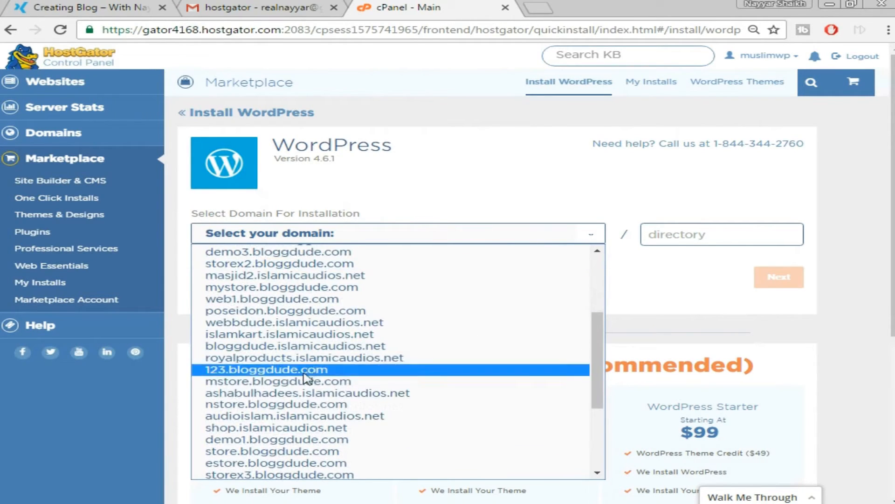
{"action": "left_click", "coordinate": [299, 311]}
{"action": "left_click", "coordinate": [732, 234]}
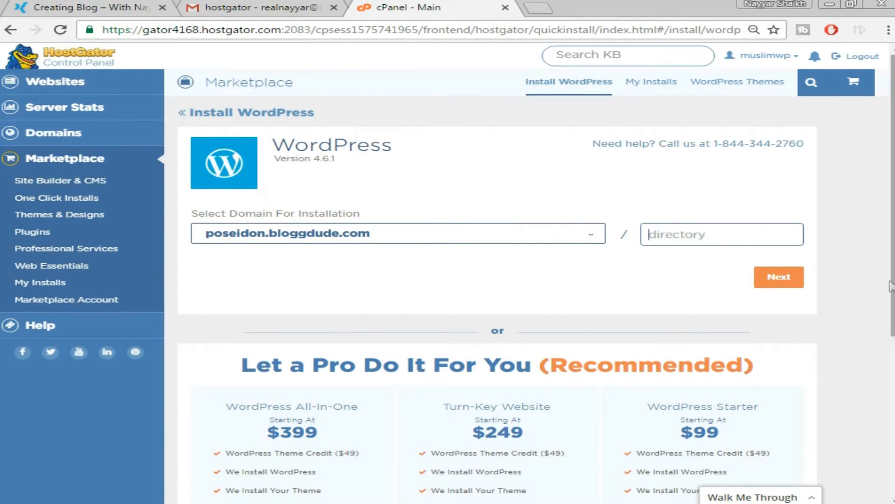
{"action": "left_click", "coordinate": [788, 278]}
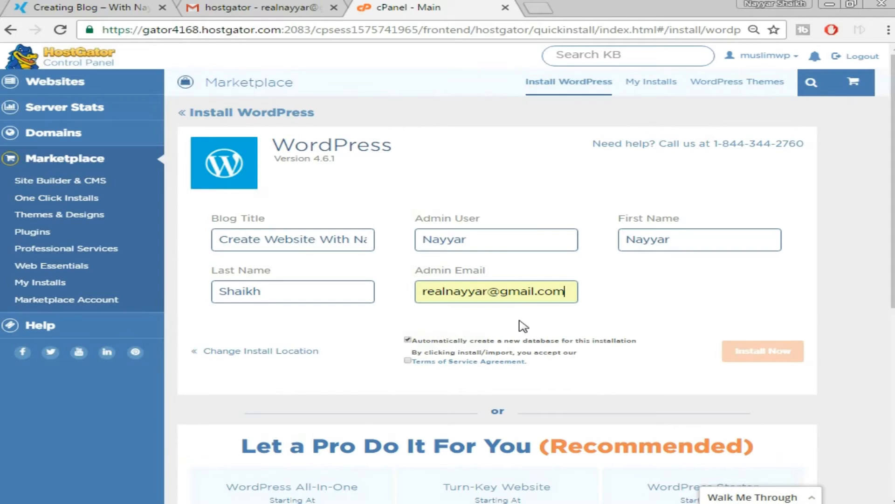
{"action": "left_click", "coordinate": [408, 361]}
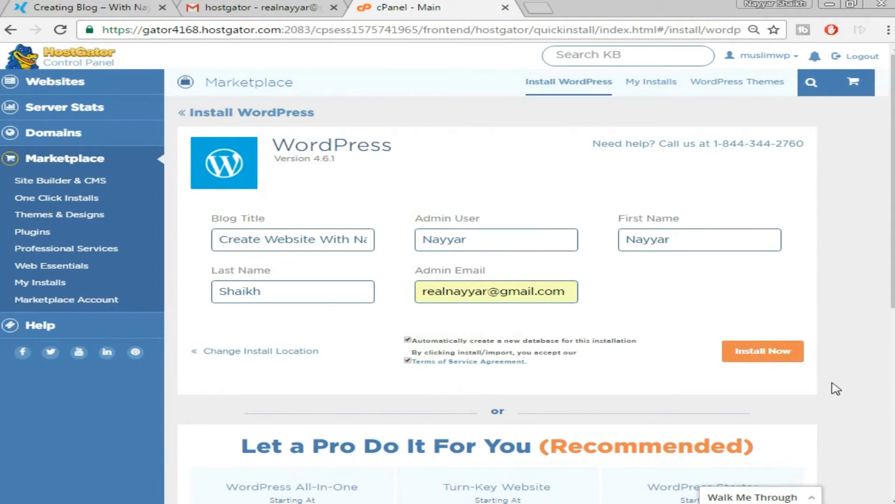
{"action": "left_click", "coordinate": [760, 356]}
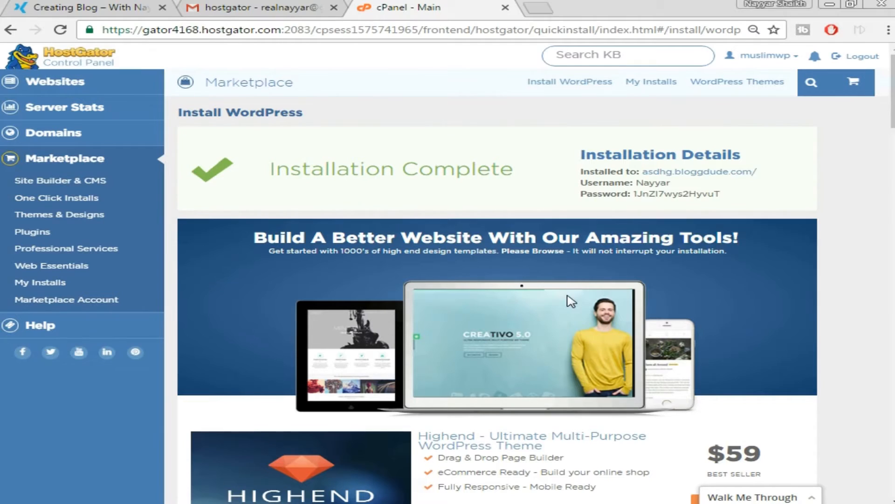
Open the installed site in a new tab and go to poseidon.bloggdude.com/wp-admin.
{"action": "right_click", "coordinate": [655, 171]}
{"action": "left_click", "coordinate": [700, 180]}
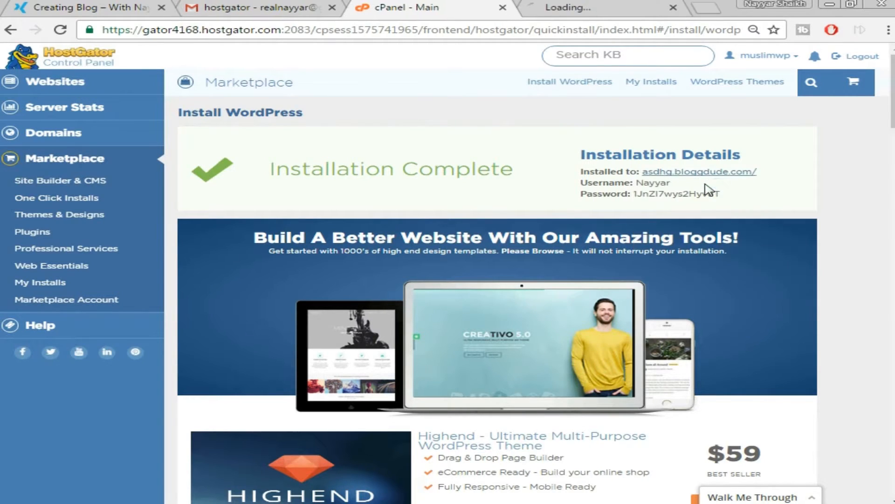
{"action": "left_click", "coordinate": [592, 5]}
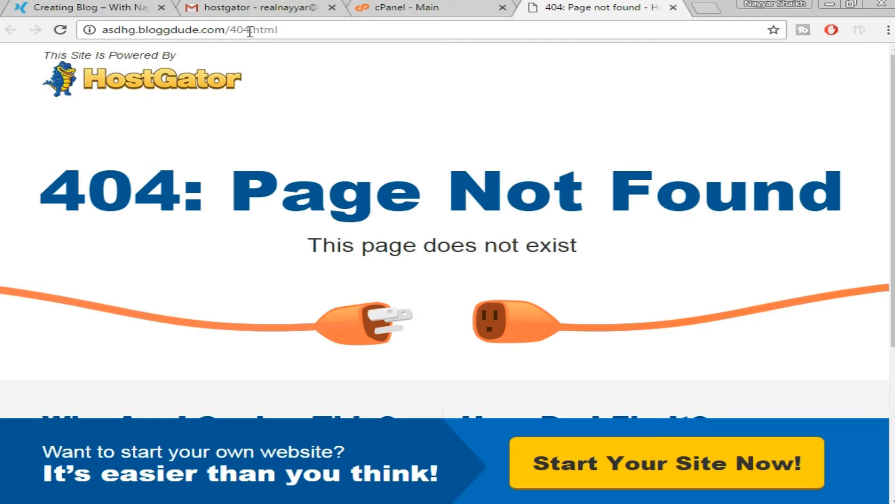
{"action": "left_click", "coordinate": [60, 29]}
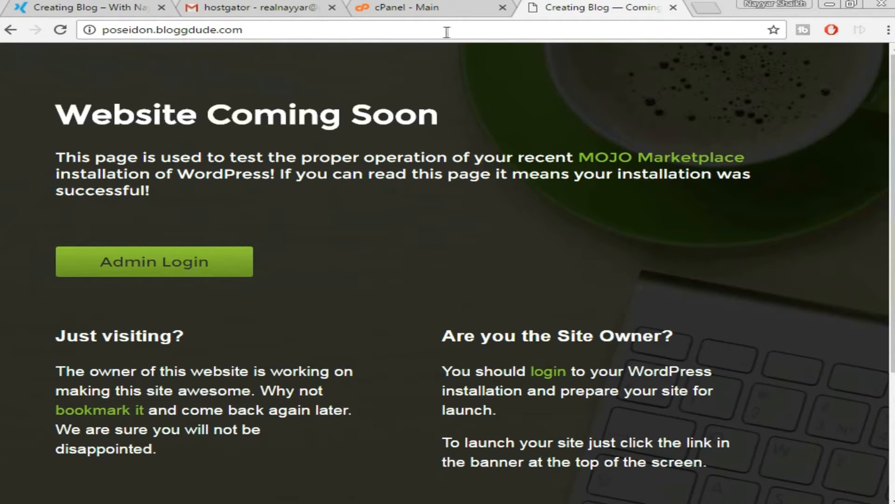
{"action": "left_click", "coordinate": [288, 30]}
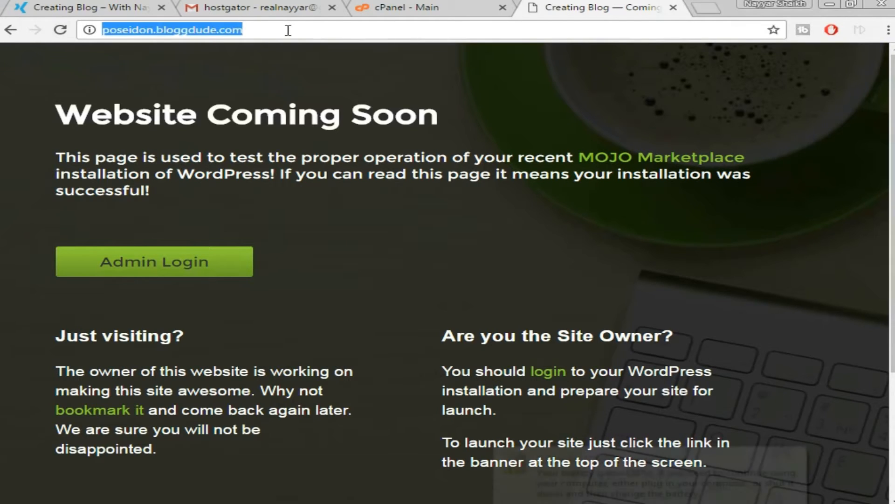
{"action": "left_click", "coordinate": [297, 61]}
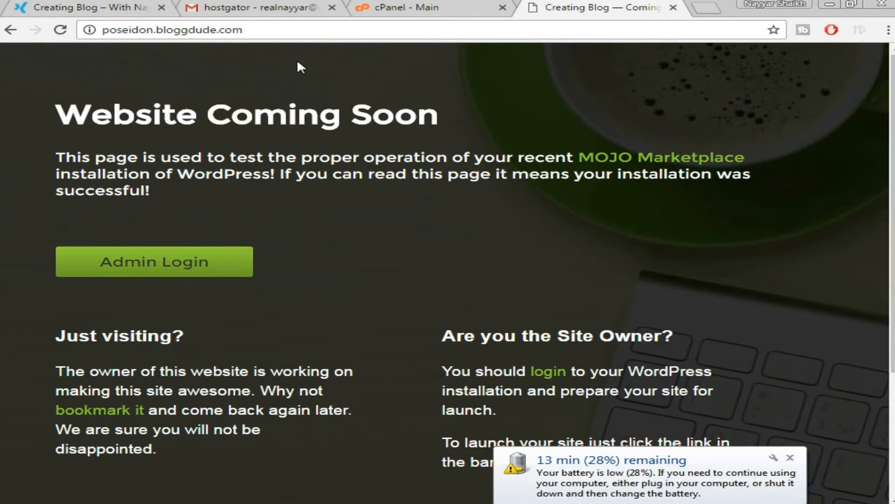
{"action": "type", "text": "/"}
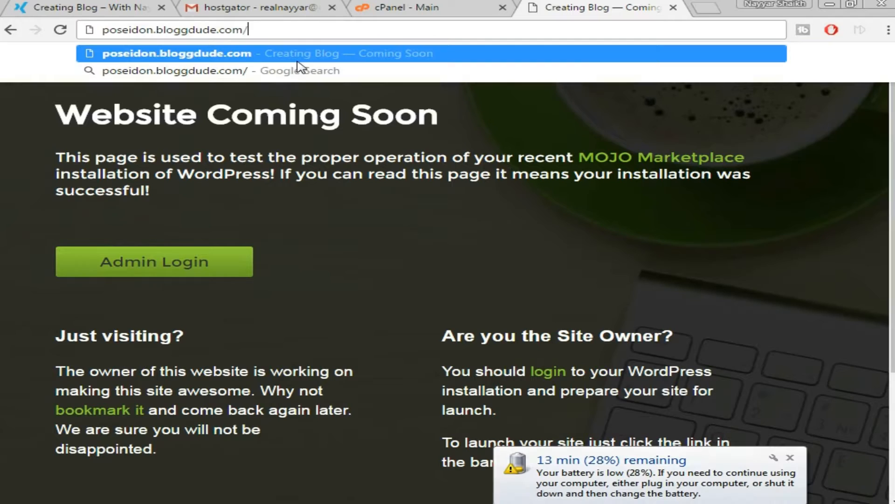
{"action": "type", "text": "wp-admin"}
{"action": "key", "text": "Return"}
Copy the installation username from cPanel's Installation Details.
{"action": "left_click", "coordinate": [416, 7]}
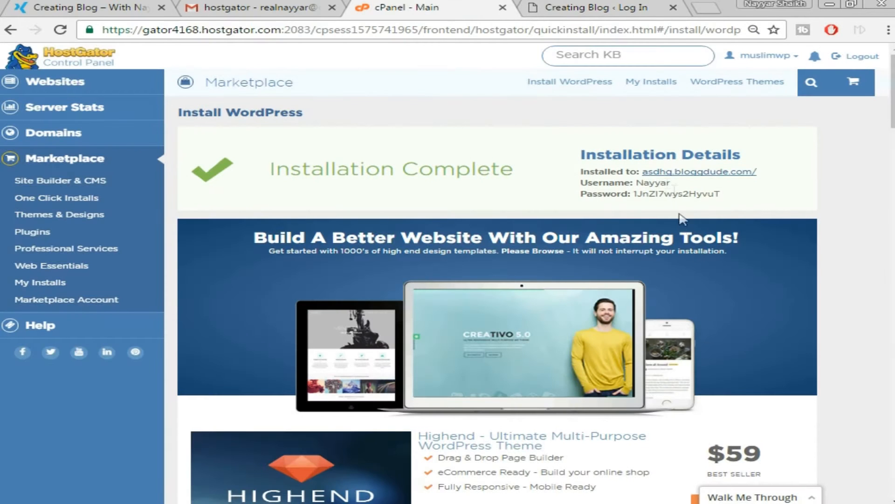
{"action": "left_click_drag", "start_coordinate": [667, 183], "coordinate": [640, 187]}
{"action": "double_click", "coordinate": [644, 185]}
{"action": "key", "text": "ctrl+c"}
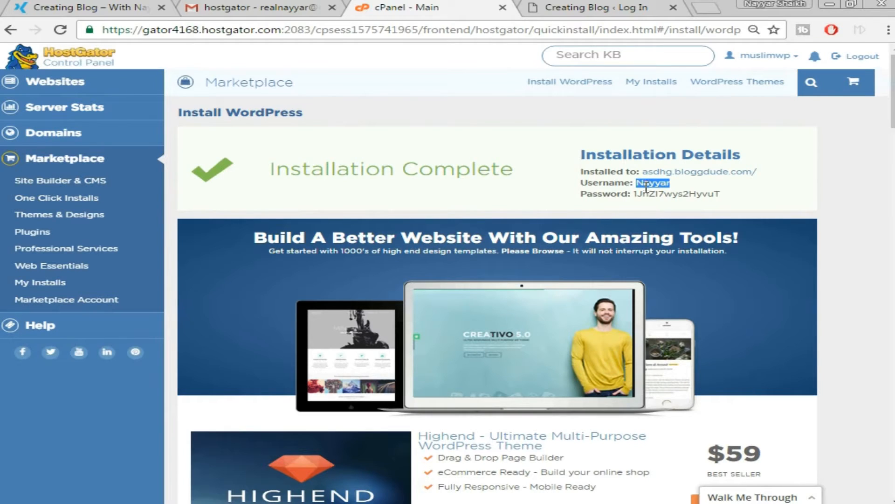
{"action": "left_click", "coordinate": [583, 11]}
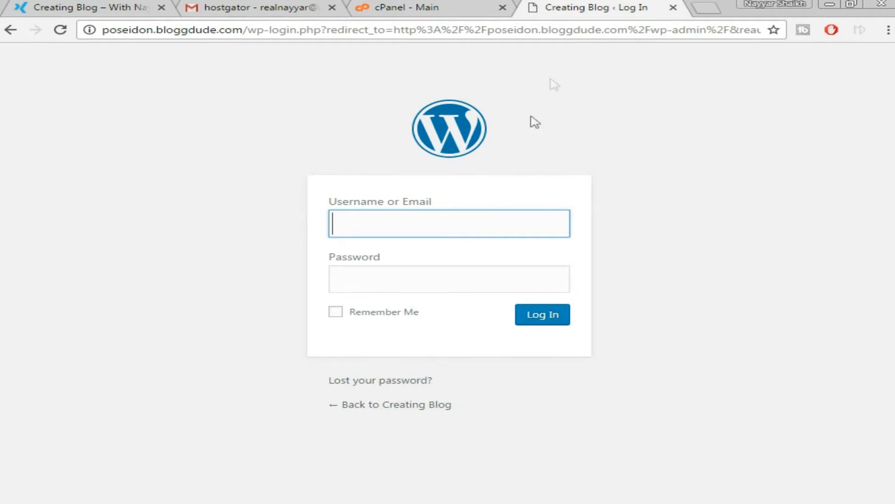
Paste the installation username and copied cPanel password into the WordPress login form.
{"action": "right_click", "coordinate": [467, 227]}
{"action": "left_click", "coordinate": [531, 305]}
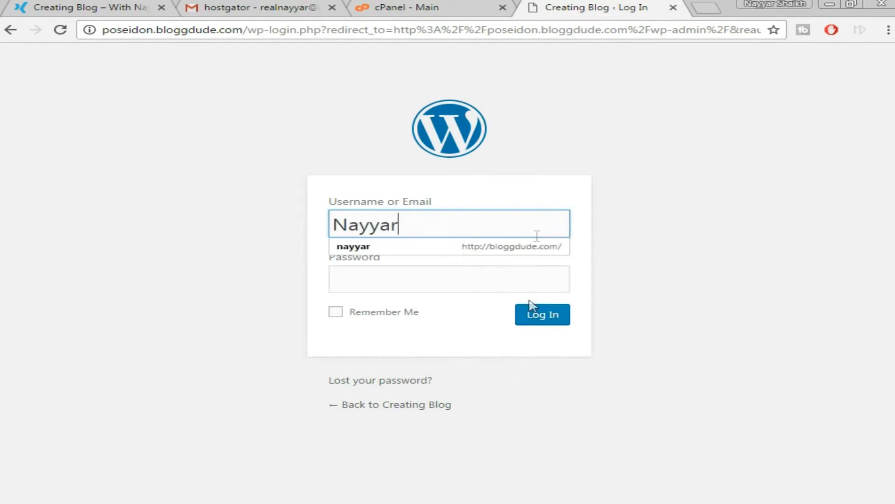
{"action": "left_click", "coordinate": [505, 3]}
{"action": "left_click_drag", "start_coordinate": [727, 193], "coordinate": [633, 193]}
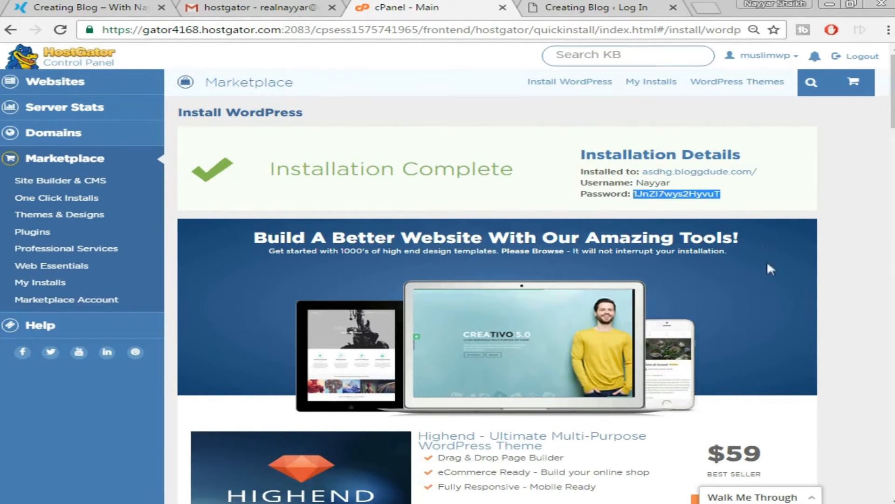
{"action": "right_click", "coordinate": [688, 193]}
{"action": "left_click", "coordinate": [713, 201]}
{"action": "left_click", "coordinate": [641, 9]}
{"action": "right_click", "coordinate": [455, 289]}
{"action": "left_click", "coordinate": [511, 366]}
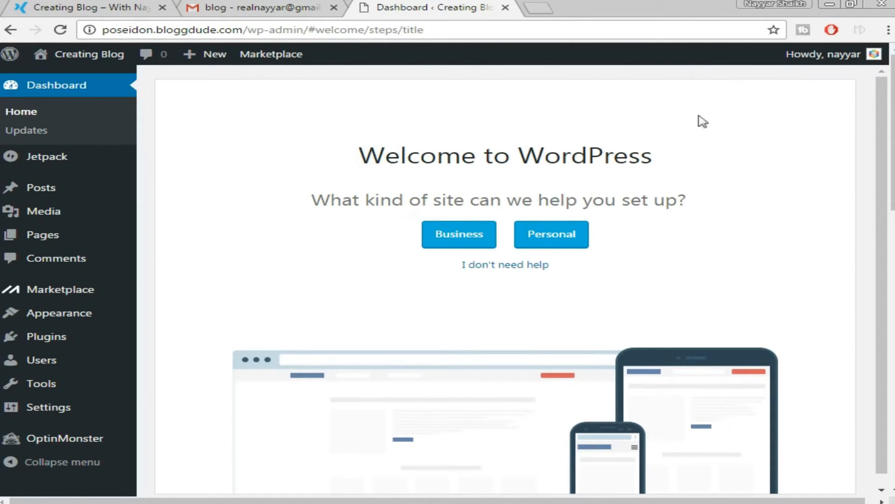
Open the Your Profile page from the account menu.
{"action": "mouse_move", "coordinate": [826, 63]}
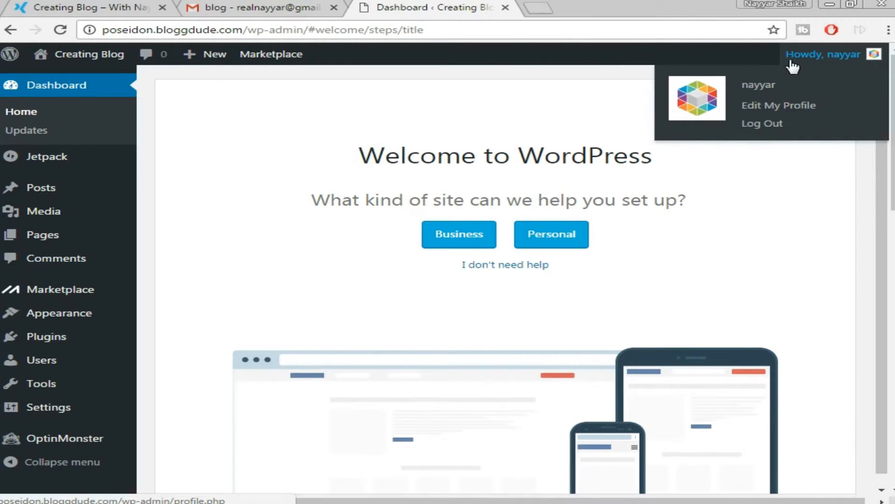
{"action": "left_click", "coordinate": [791, 106]}
{"action": "scroll", "coordinate": [778, 197], "scroll_direction": "down", "scroll_amount": 10}
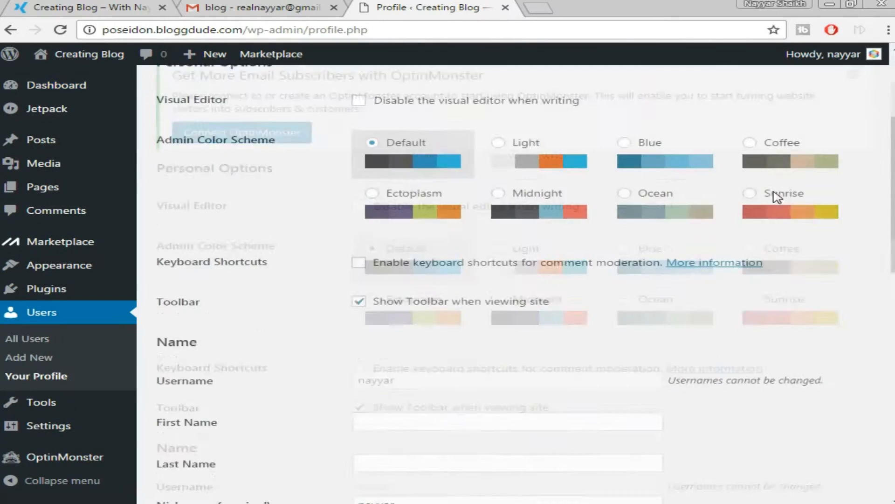
{"action": "scroll", "coordinate": [778, 197], "scroll_direction": "down", "scroll_amount": 5}
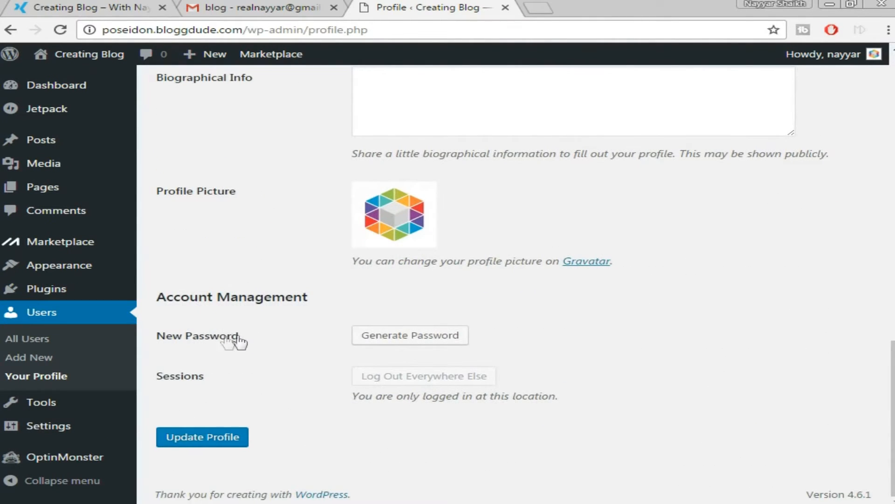
Replace the generated password with a new weak password, confirm weak use, and update the profile.
{"action": "left_click", "coordinate": [441, 338]}
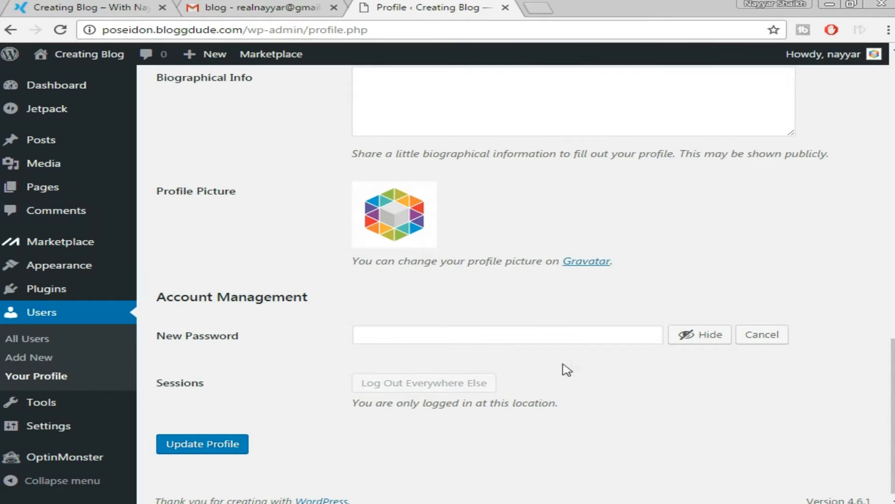
{"action": "left_click", "coordinate": [581, 335]}
{"action": "triple_click", "coordinate": [582, 335]}
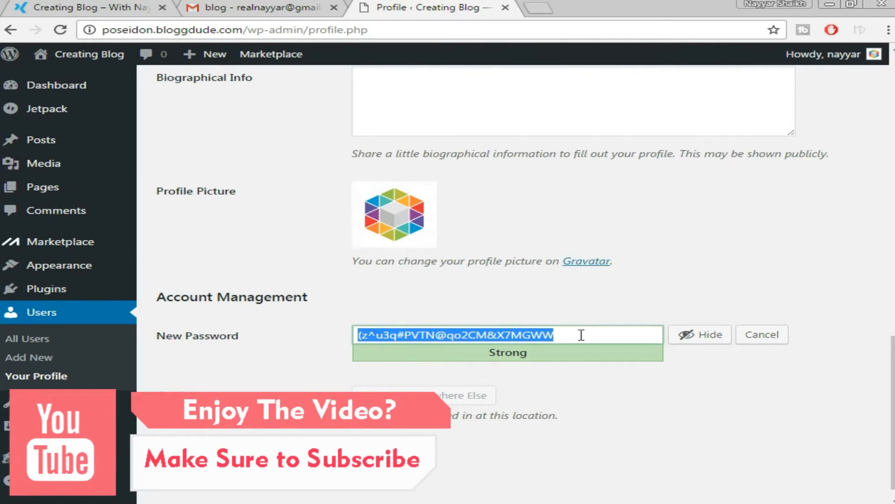
{"action": "key", "text": "BackSpace"}
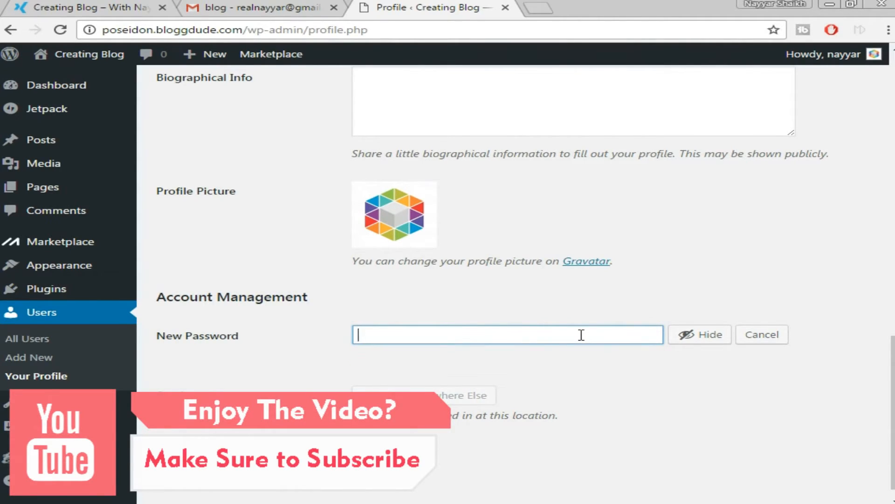
{"action": "type", "text": "passw"}
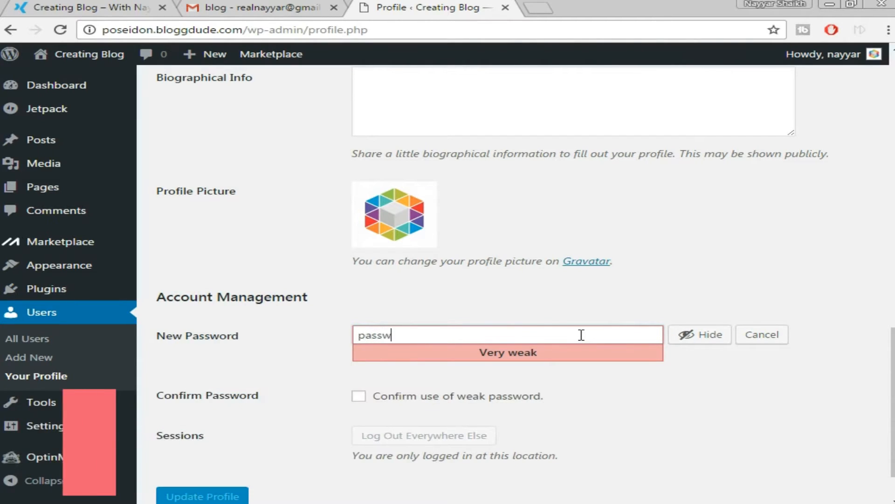
{"action": "type", "text": "ord"}
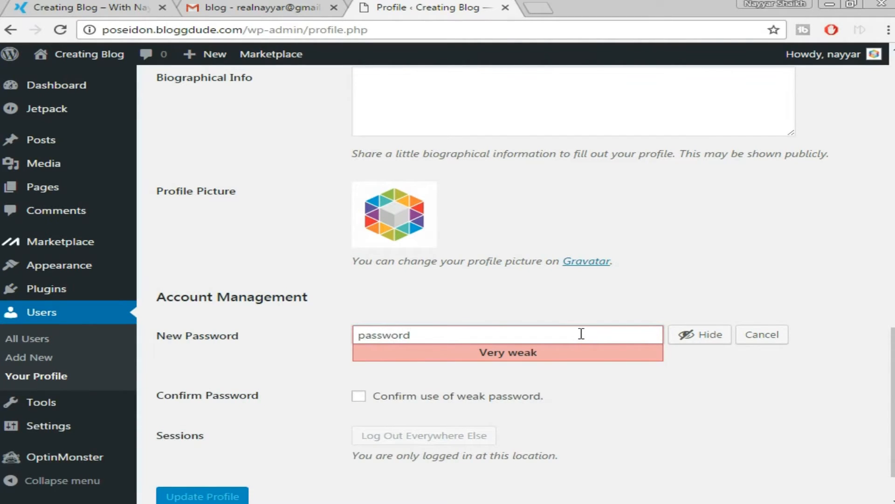
{"action": "left_click", "coordinate": [391, 402]}
{"action": "scroll", "coordinate": [625, 379], "scroll_direction": "down", "scroll_amount": 1}
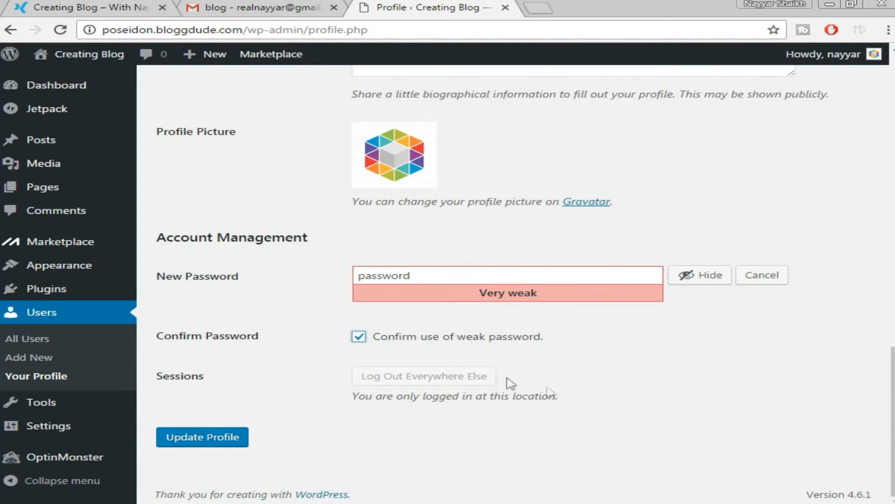
{"action": "left_click", "coordinate": [208, 440]}
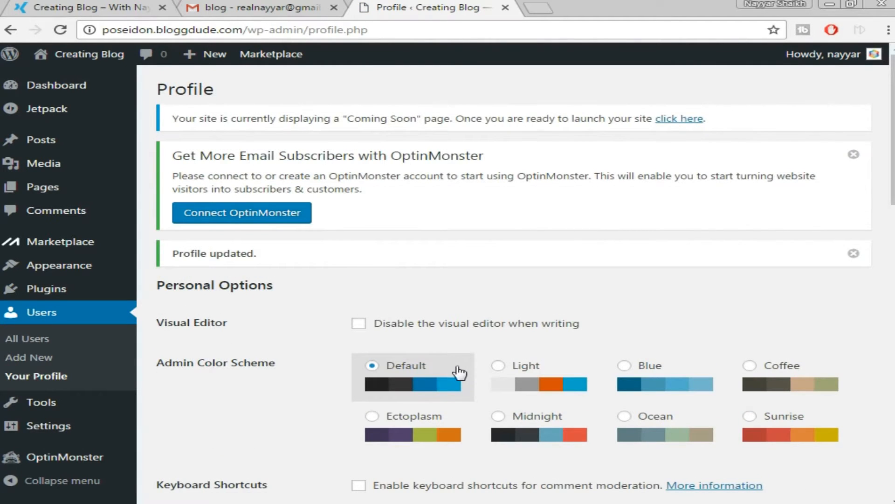
{"action": "scroll", "coordinate": [126, 387], "scroll_direction": "down", "scroll_amount": 2}
{"action": "mouse_move", "coordinate": [44, 427]}
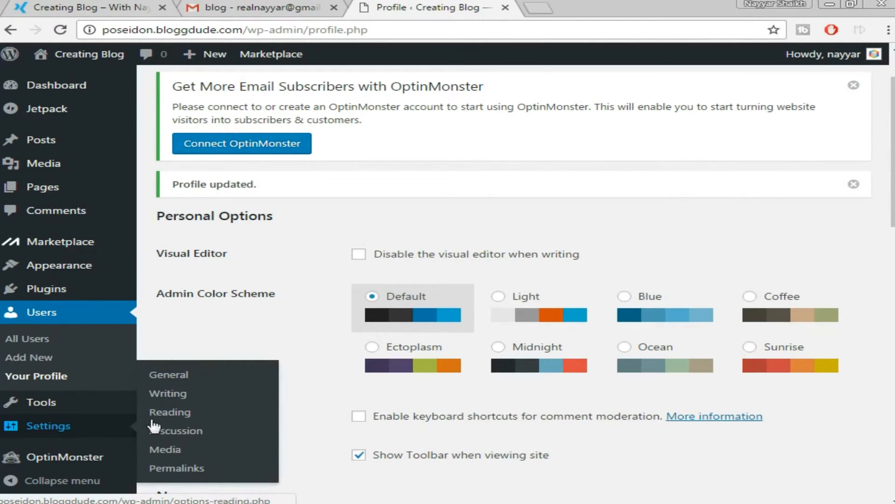
Open General Settings and load bloggdude.com in a new tab for reference.
{"action": "left_click", "coordinate": [175, 380]}
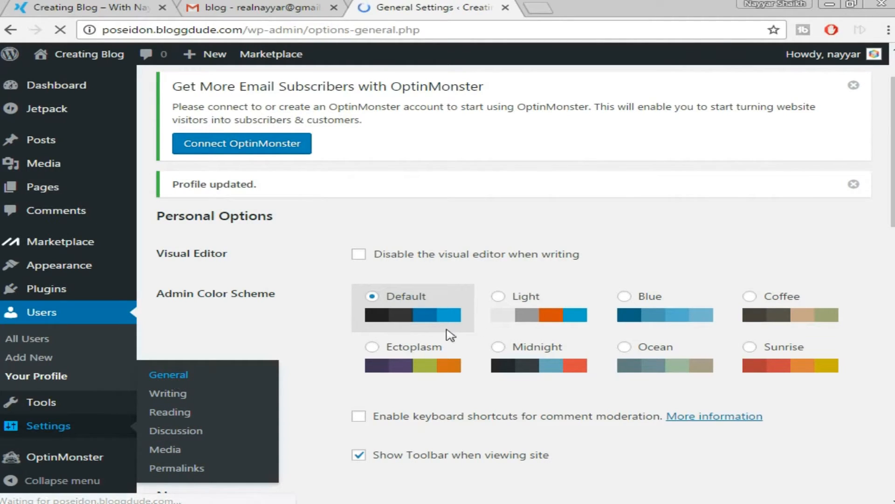
{"action": "scroll", "coordinate": [772, 242], "scroll_direction": "down", "scroll_amount": 2}
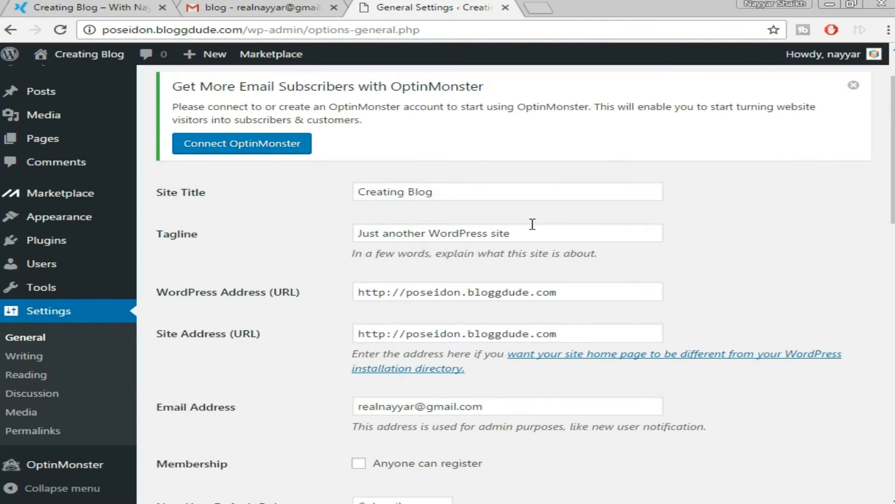
{"action": "left_click", "coordinate": [541, 7]}
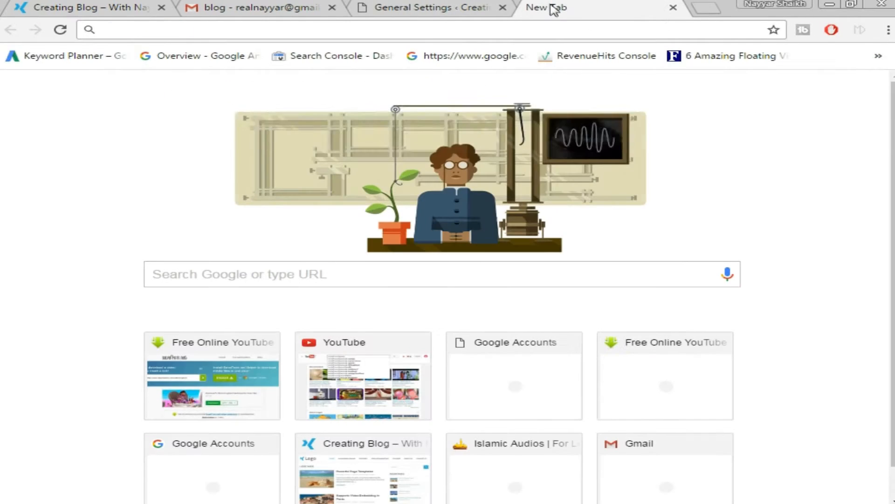
{"action": "type", "text": "bloggdude.com"}
{"action": "key", "text": "Return"}
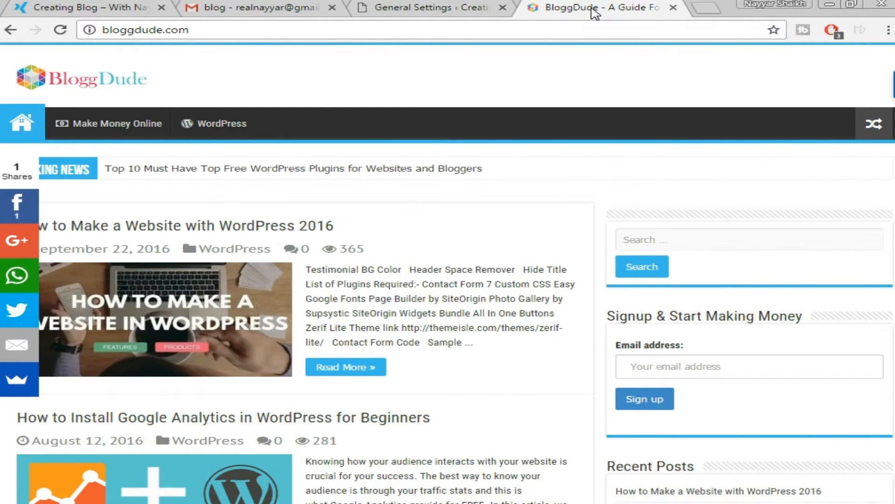
{"action": "left_click", "coordinate": [380, 8]}
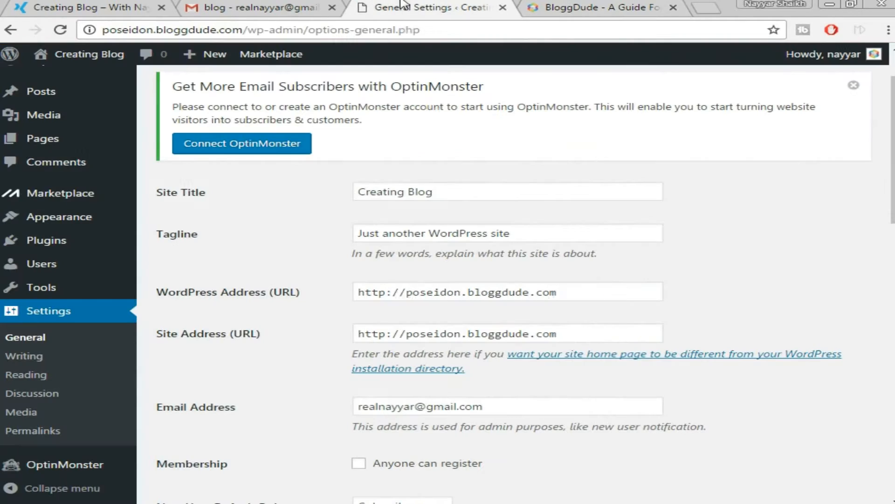
Set Site Title to BloggDude and Tagline to 'Create a blog', then save.
{"action": "left_click", "coordinate": [442, 193]}
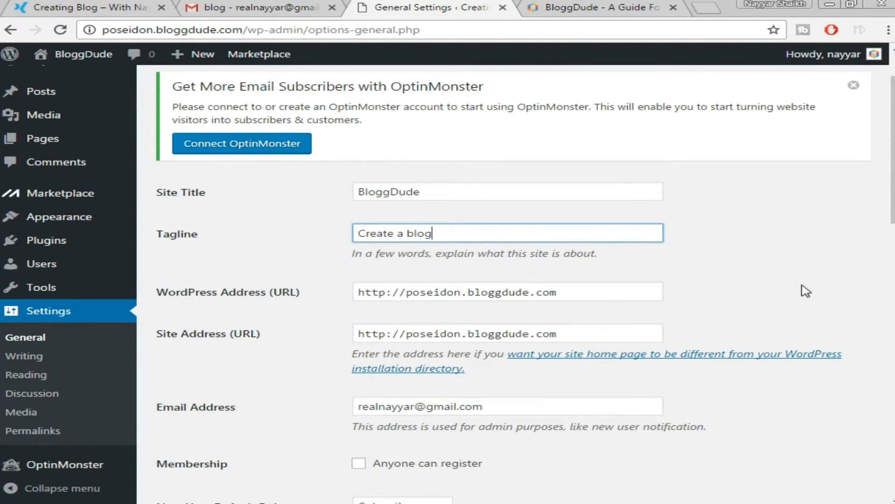
{"action": "scroll", "coordinate": [817, 237], "scroll_direction": "down", "scroll_amount": 3}
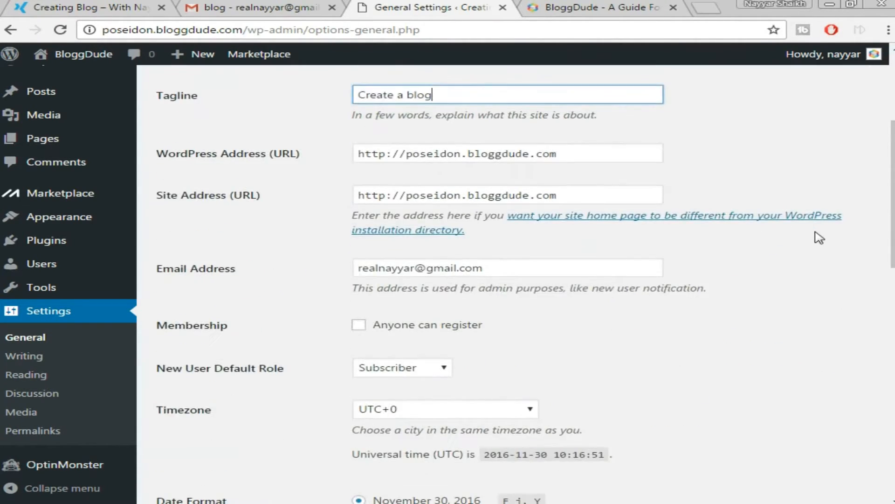
{"action": "scroll", "coordinate": [783, 259], "scroll_direction": "down", "scroll_amount": 8}
{"action": "scroll", "coordinate": [786, 260], "scroll_direction": "down", "scroll_amount": 7}
{"action": "left_click", "coordinate": [199, 444]}
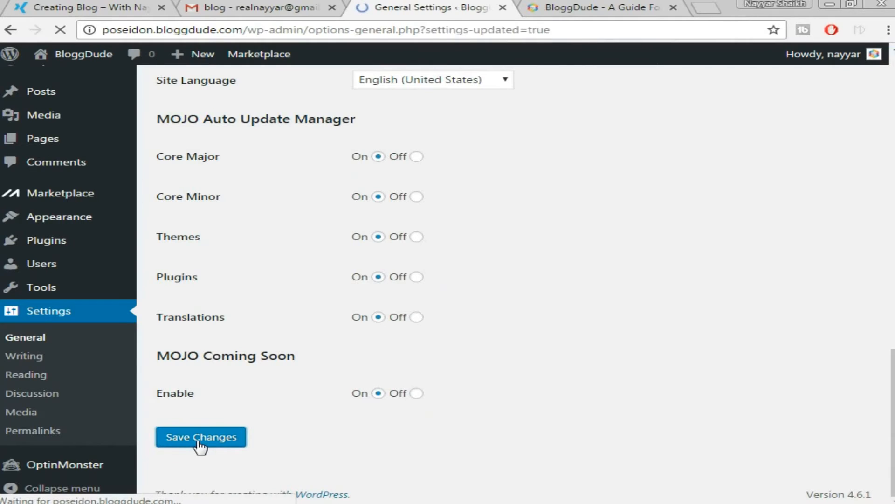
{"action": "scroll", "coordinate": [746, 257], "scroll_direction": "down", "scroll_amount": 3}
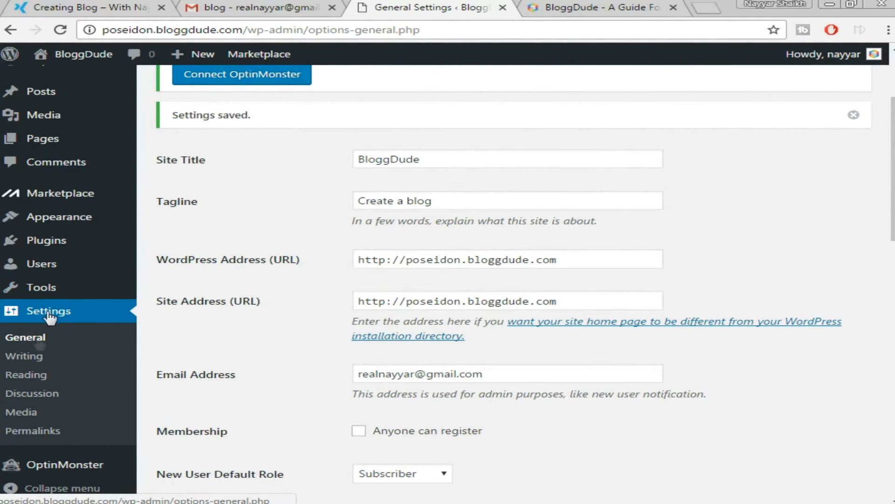
Select the Post name permalink structure in Permalink Settings and save it.
{"action": "left_click", "coordinate": [32, 435]}
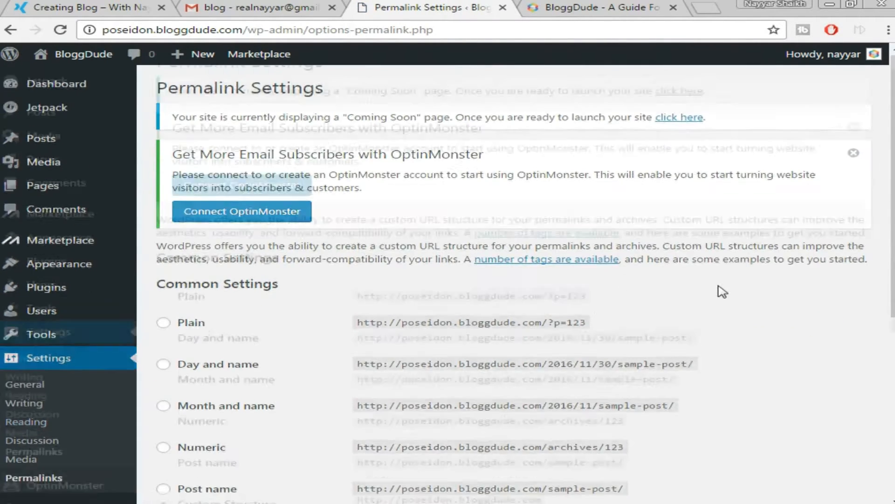
{"action": "scroll", "coordinate": [719, 290], "scroll_direction": "down", "scroll_amount": 4}
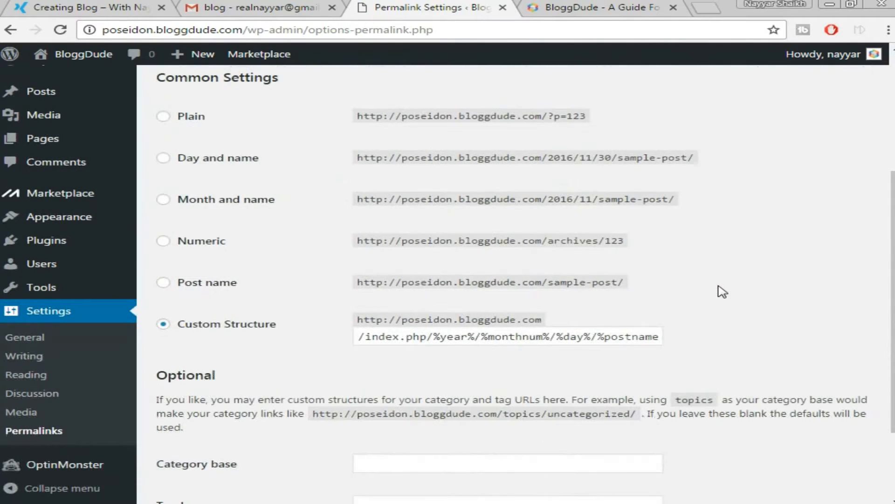
{"action": "left_click", "coordinate": [193, 286]}
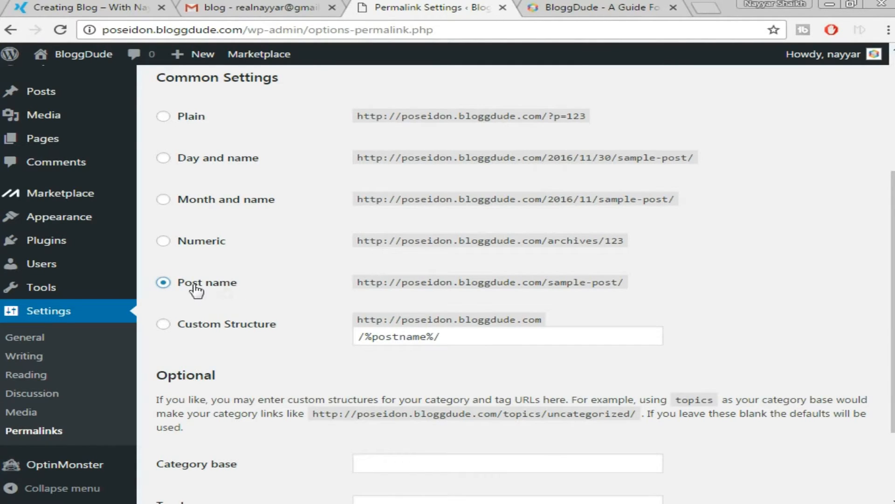
{"action": "scroll", "coordinate": [597, 261], "scroll_direction": "down", "scroll_amount": 3}
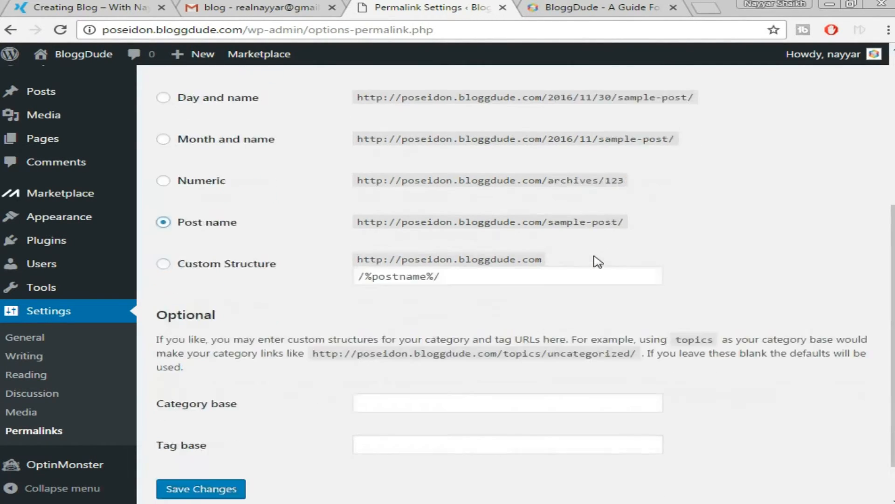
{"action": "left_click", "coordinate": [185, 437]}
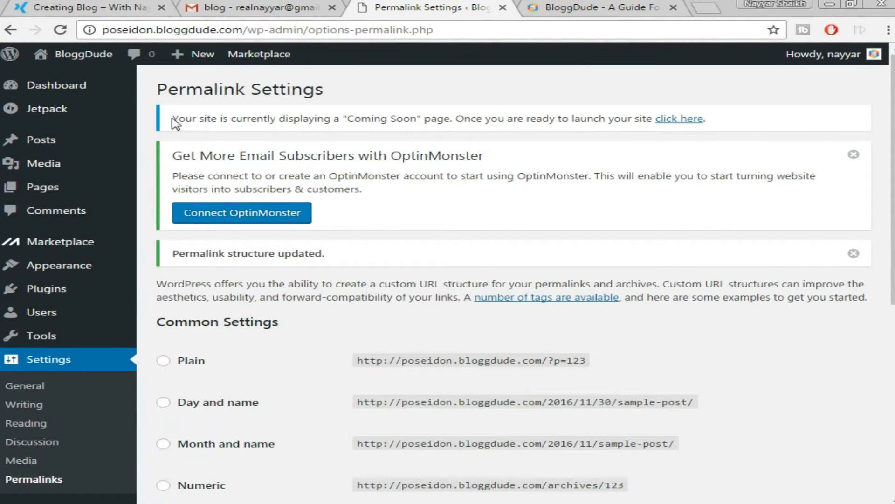
{"action": "left_click_drag", "start_coordinate": [173, 119], "coordinate": [727, 123]}
{"action": "left_click", "coordinate": [701, 133]}
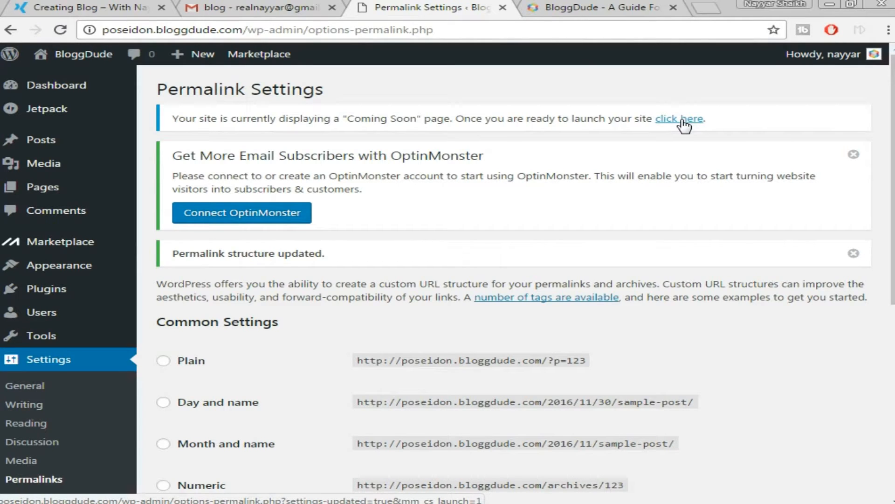
Launch the site from the Coming Soon notice and open Visit Site in a new tab.
{"action": "left_click", "coordinate": [681, 120]}
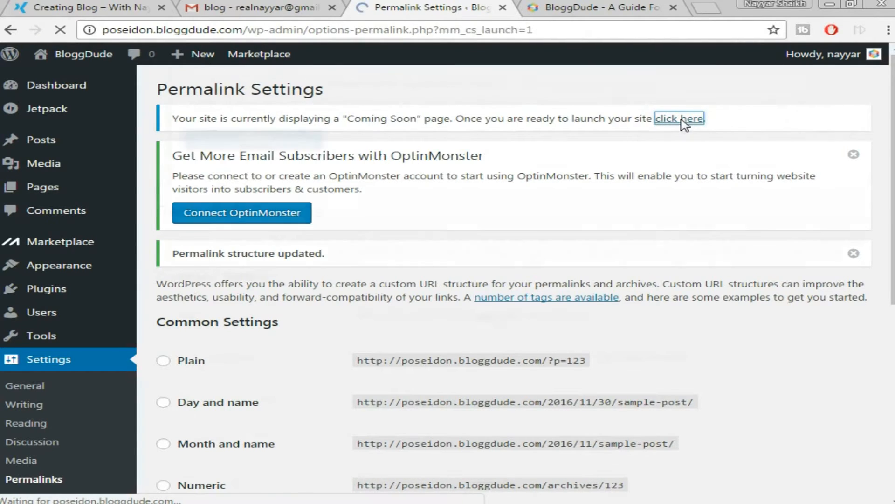
{"action": "left_click", "coordinate": [673, 7]}
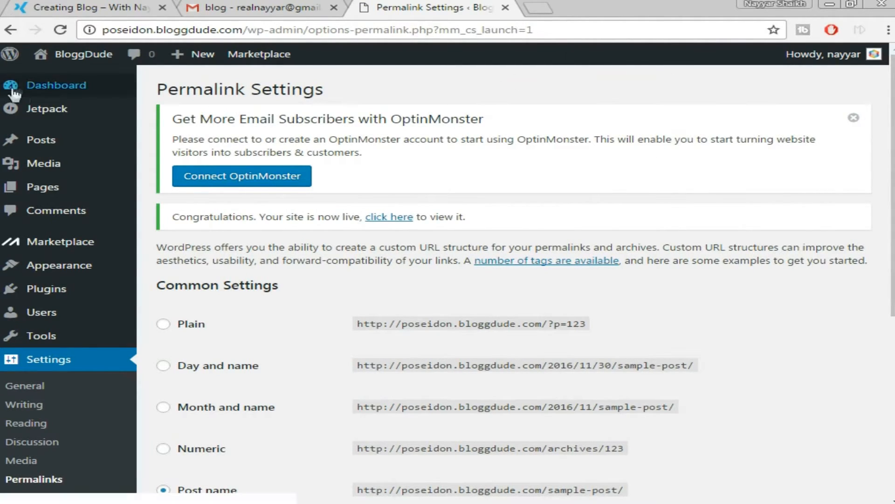
{"action": "right_click", "coordinate": [65, 56]}
{"action": "left_click", "coordinate": [98, 63]}
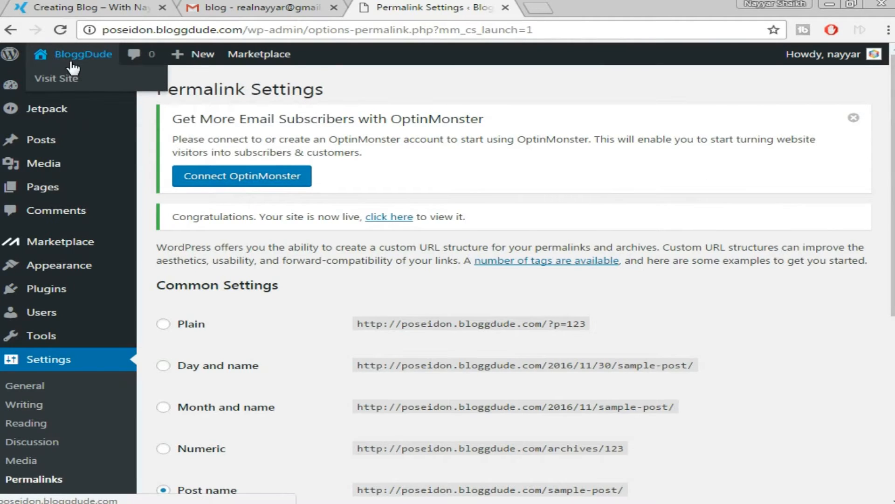
{"action": "right_click", "coordinate": [73, 75]}
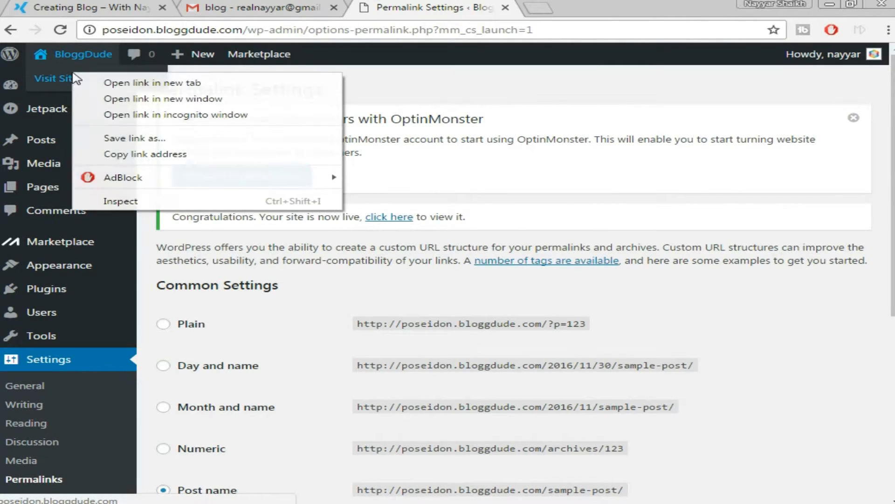
{"action": "left_click", "coordinate": [83, 80]}
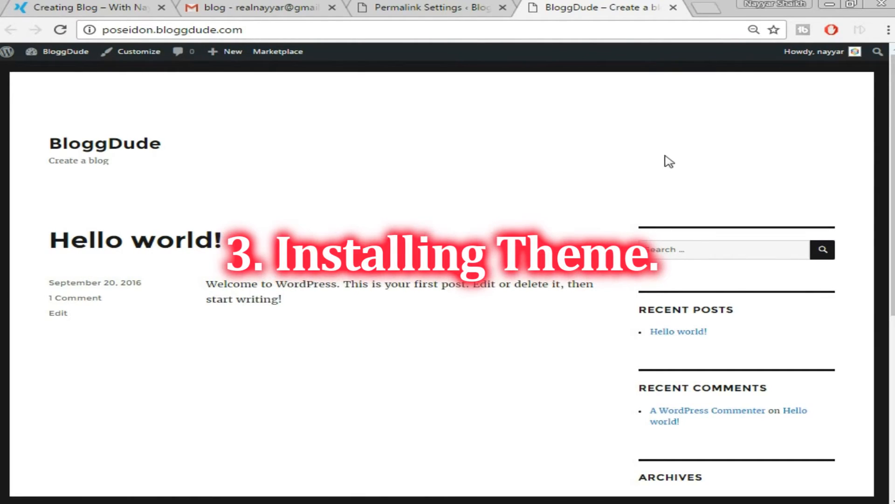
{"action": "left_click", "coordinate": [92, 3]}
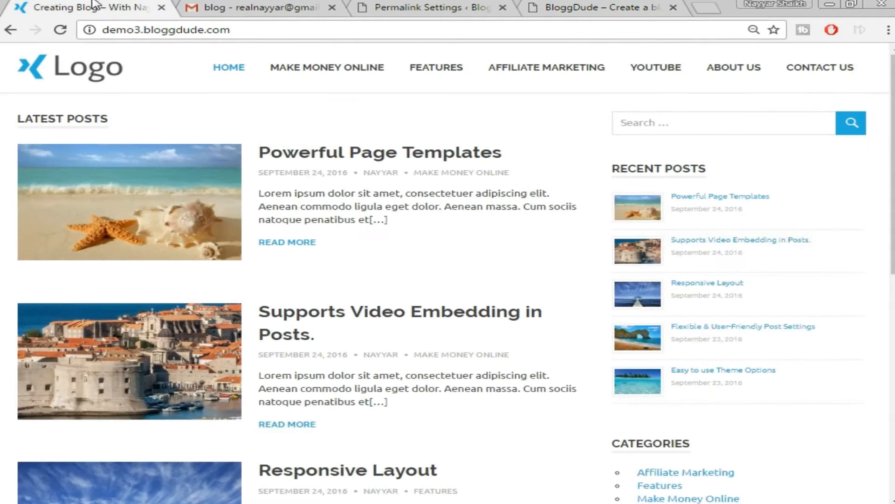
{"action": "left_click", "coordinate": [595, 4]}
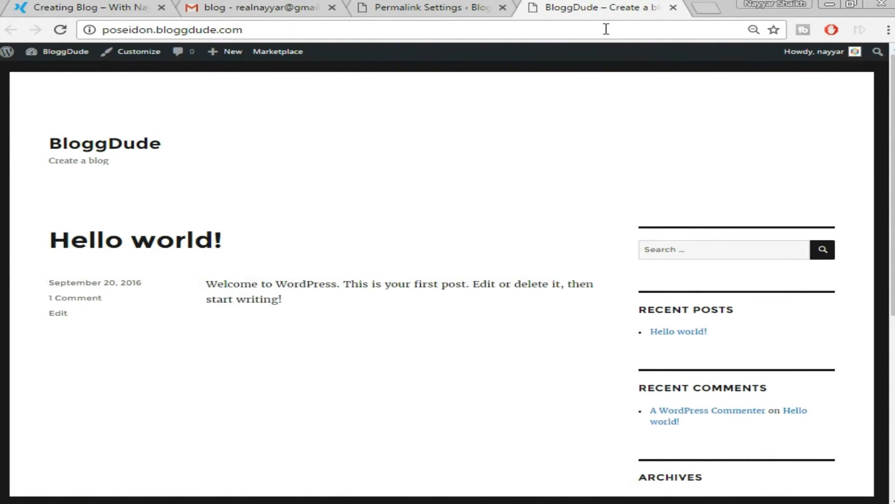
{"action": "left_click", "coordinate": [410, 7]}
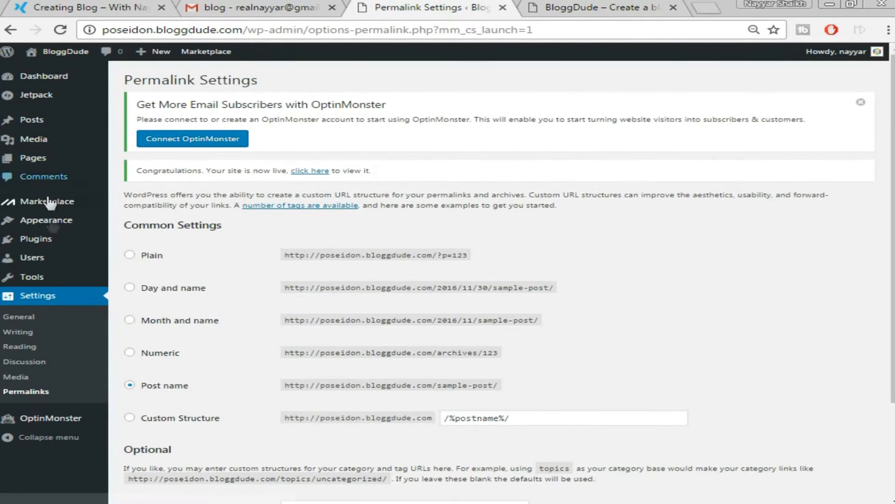
Search the theme directory for 'poseidon', then install and activate the Poseidon theme.
{"action": "mouse_move", "coordinate": [47, 228]}
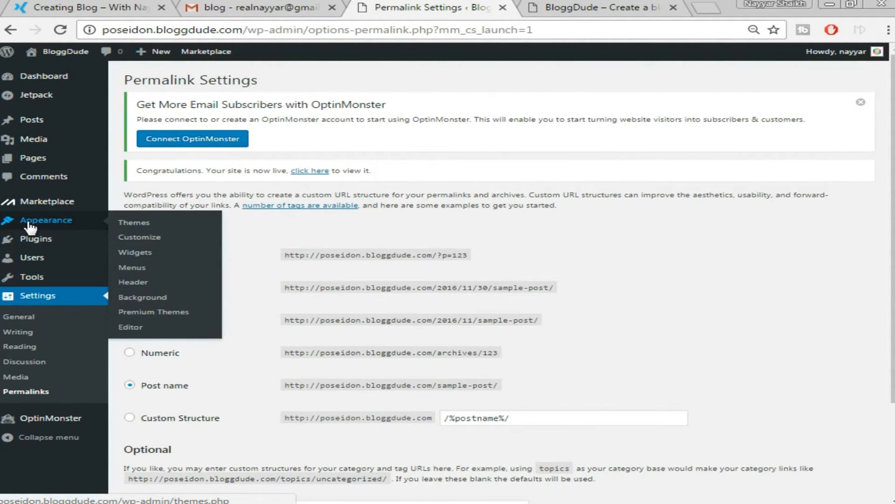
{"action": "left_click", "coordinate": [131, 223]}
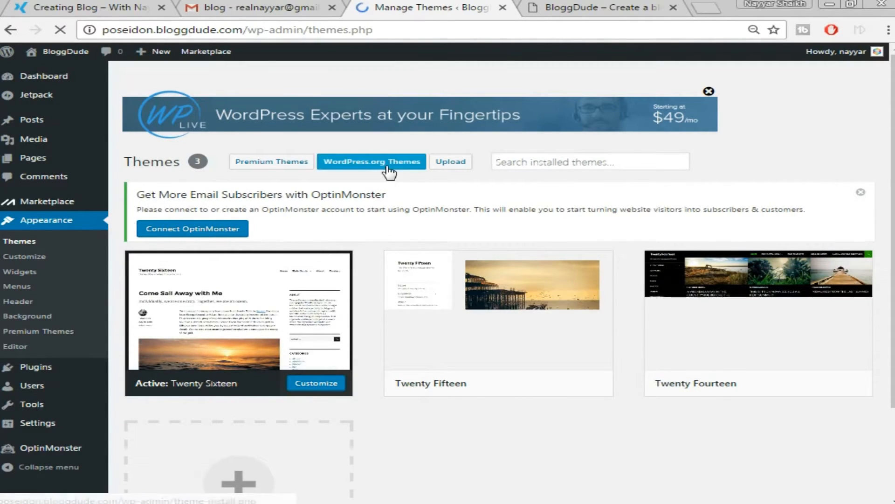
{"action": "left_click", "coordinate": [365, 166]}
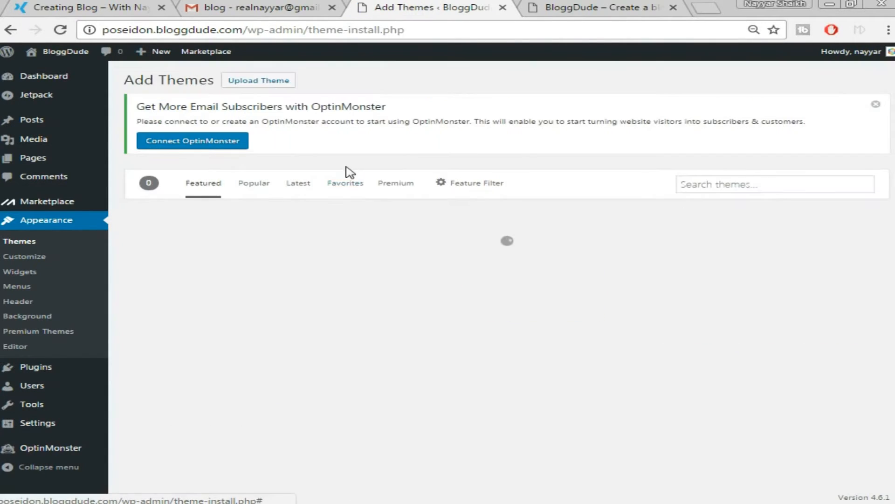
{"action": "left_click", "coordinate": [780, 189]}
{"action": "type", "text": "poseidon"}
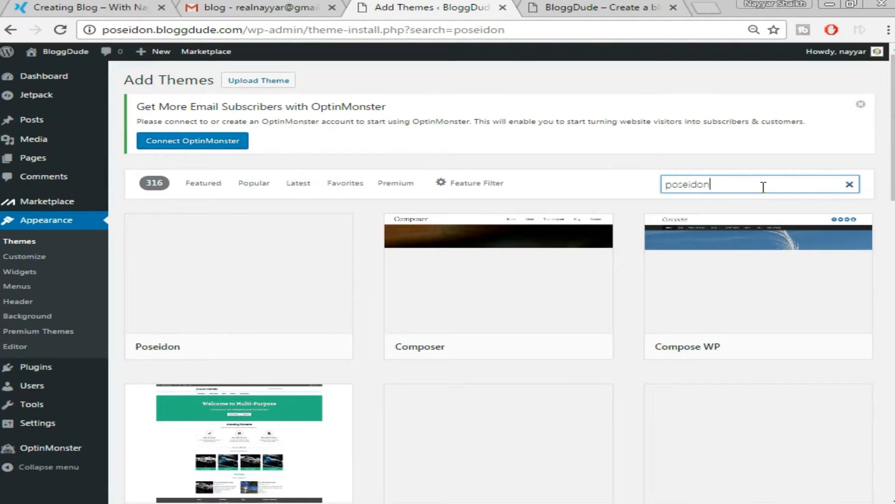
{"action": "mouse_move", "coordinate": [261, 308]}
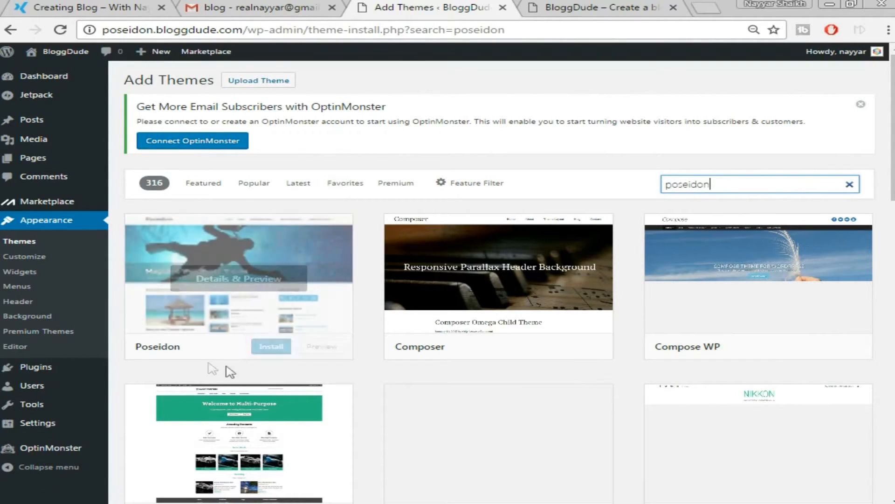
{"action": "left_click", "coordinate": [274, 349]}
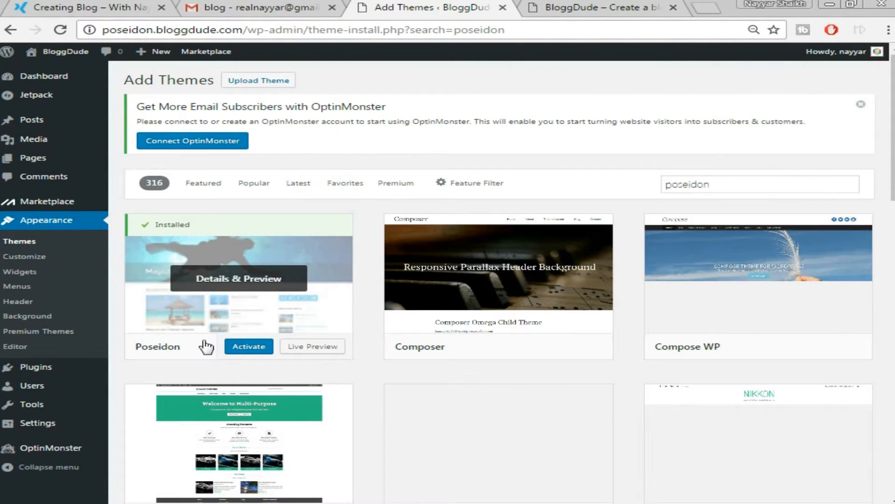
{"action": "left_click", "coordinate": [249, 347]}
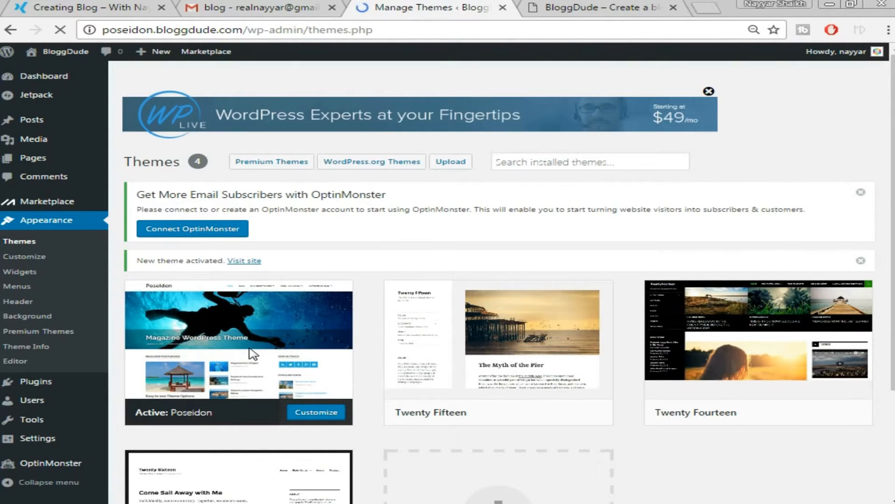
{"action": "left_click", "coordinate": [595, 7]}
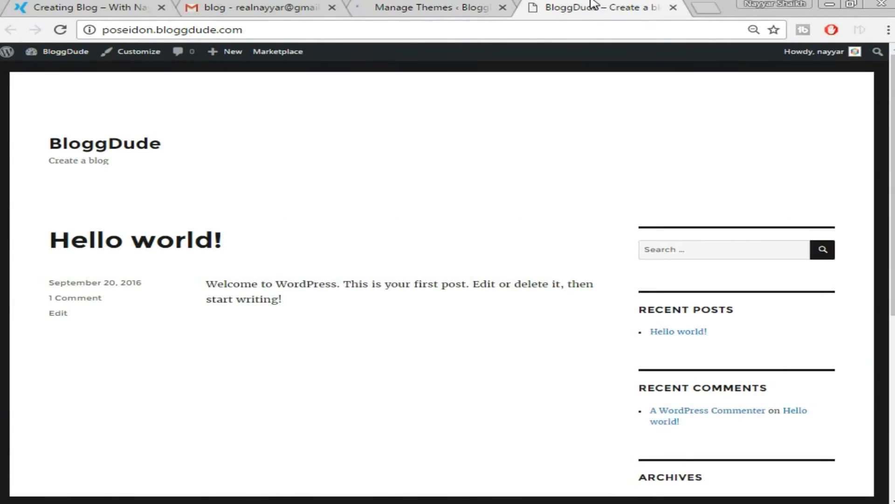
{"action": "left_click", "coordinate": [598, 30]}
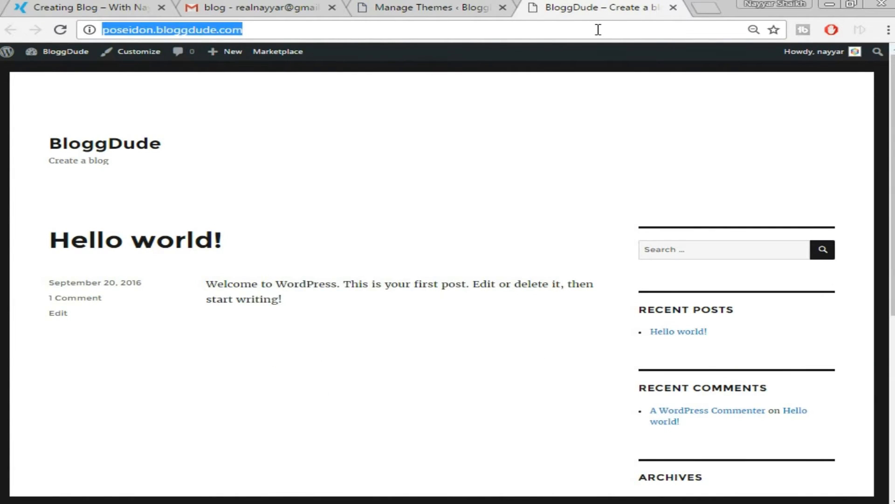
{"action": "key", "text": "Return"}
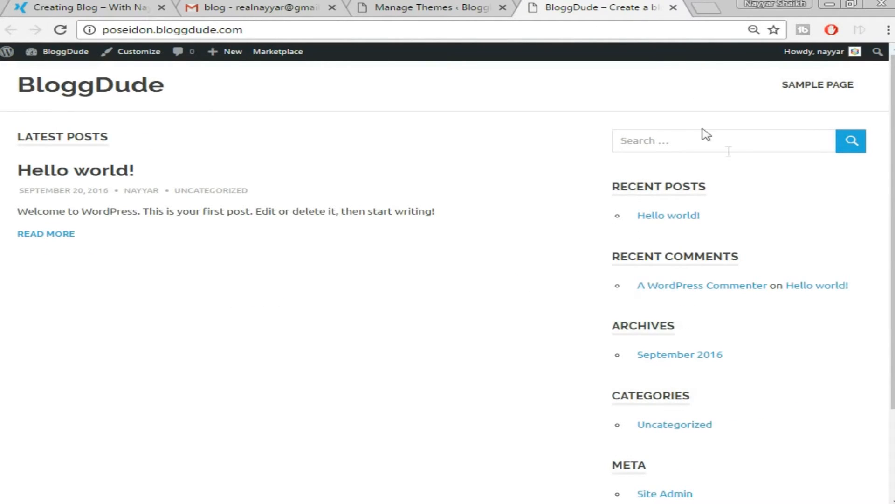
{"action": "scroll", "coordinate": [794, 203], "scroll_direction": "down", "scroll_amount": 3}
{"action": "scroll", "coordinate": [795, 206], "scroll_direction": "up", "scroll_amount": 3}
{"action": "key", "text": "ctrl+Tab"}
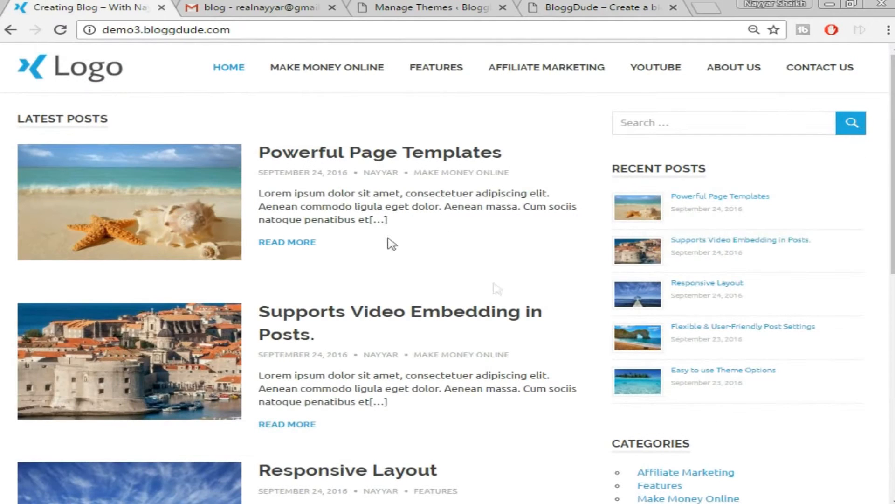
{"action": "left_click", "coordinate": [592, 7]}
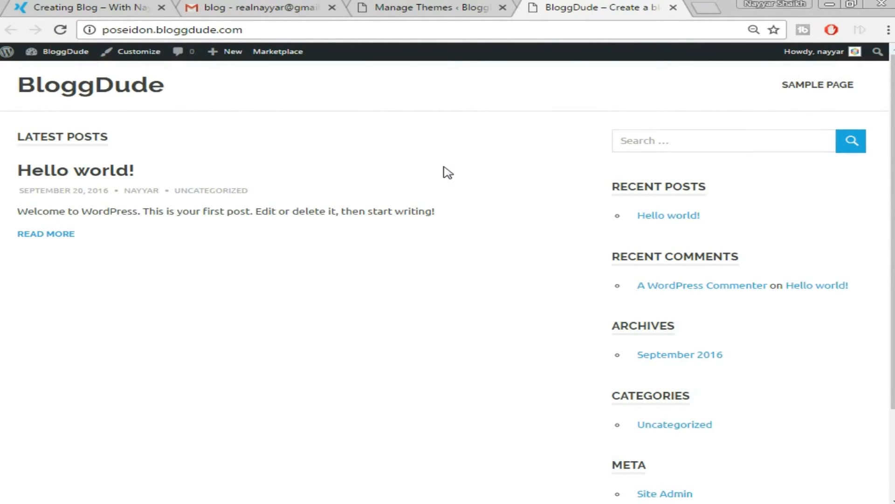
{"action": "key", "text": "ctrl+shift+Tab"}
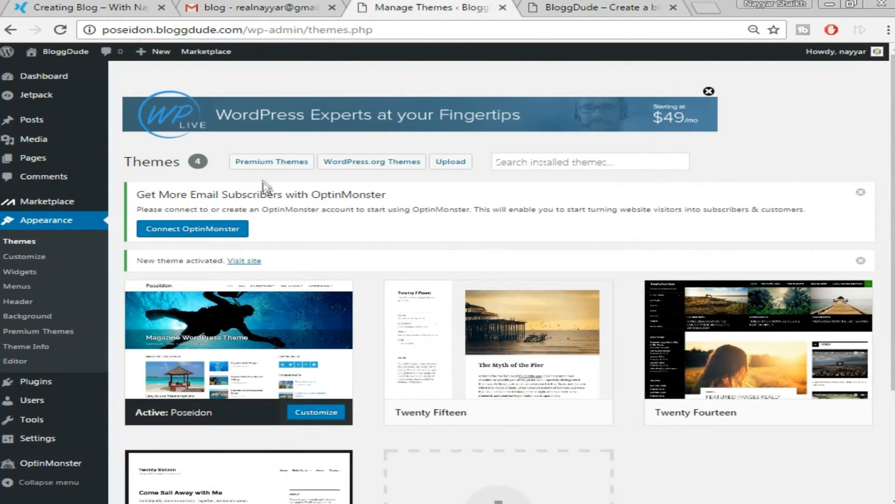
{"action": "scroll", "coordinate": [368, 201], "scroll_direction": "down", "scroll_amount": 2}
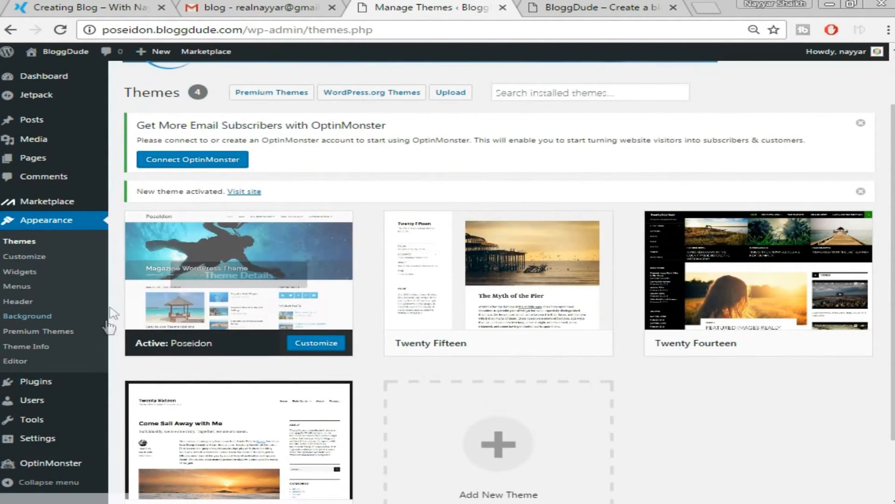
{"action": "mouse_move", "coordinate": [50, 381]}
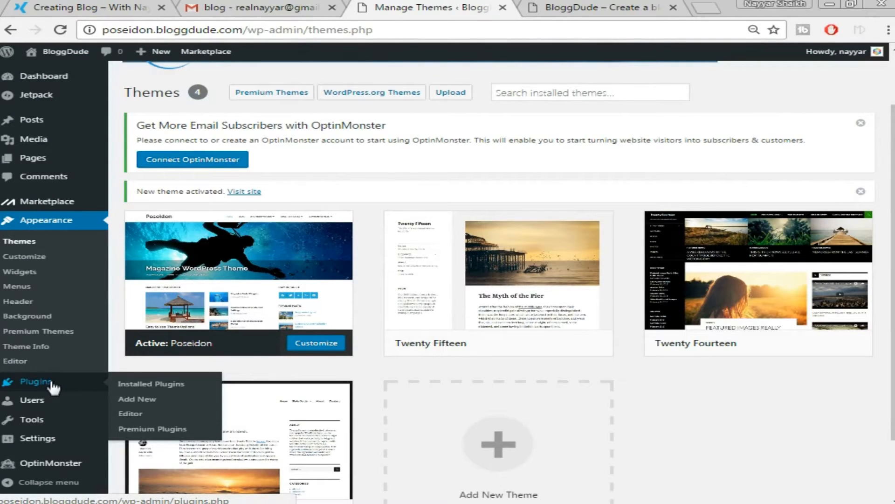
Open Add Plugins and copy 'Social Icons by ThemeGrill' from the Word document.
{"action": "left_click", "coordinate": [152, 399]}
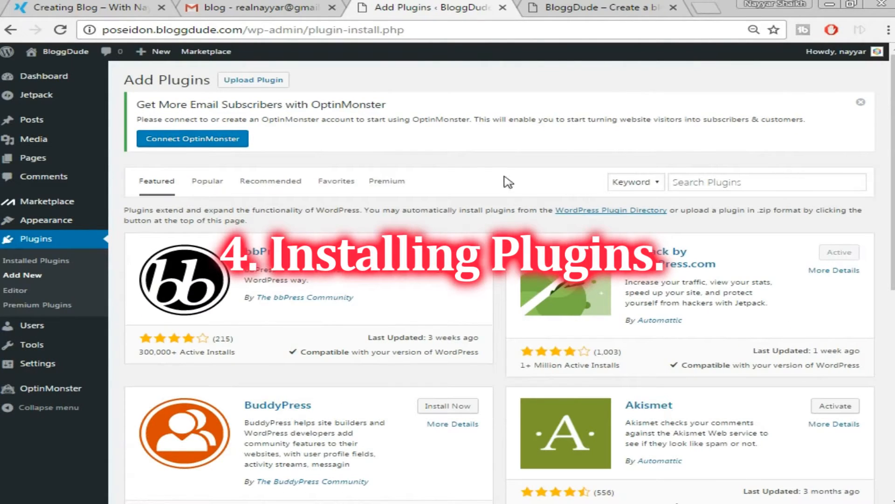
{"action": "mouse_move", "coordinate": [394, 503]}
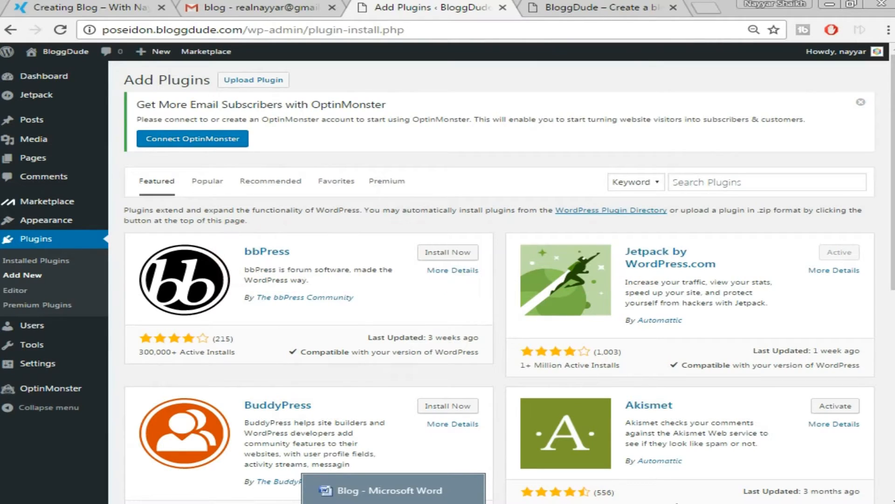
{"action": "left_click", "coordinate": [392, 492]}
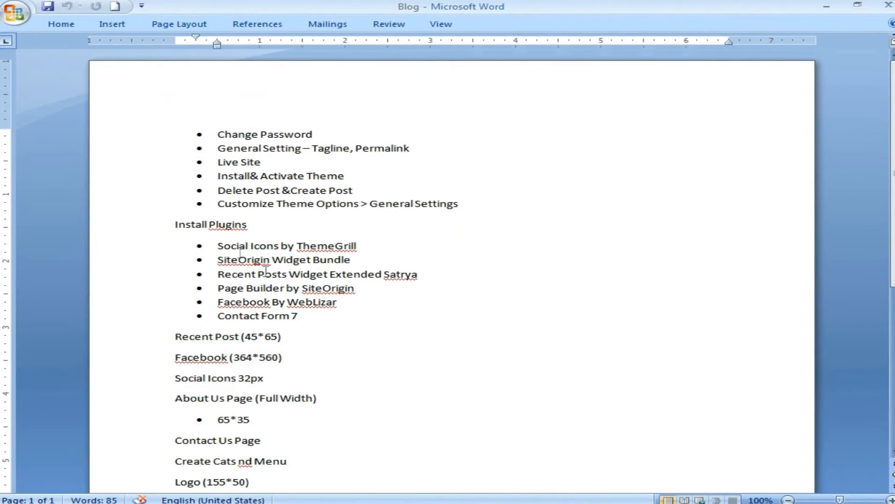
{"action": "left_click_drag", "start_coordinate": [219, 245], "coordinate": [324, 244]}
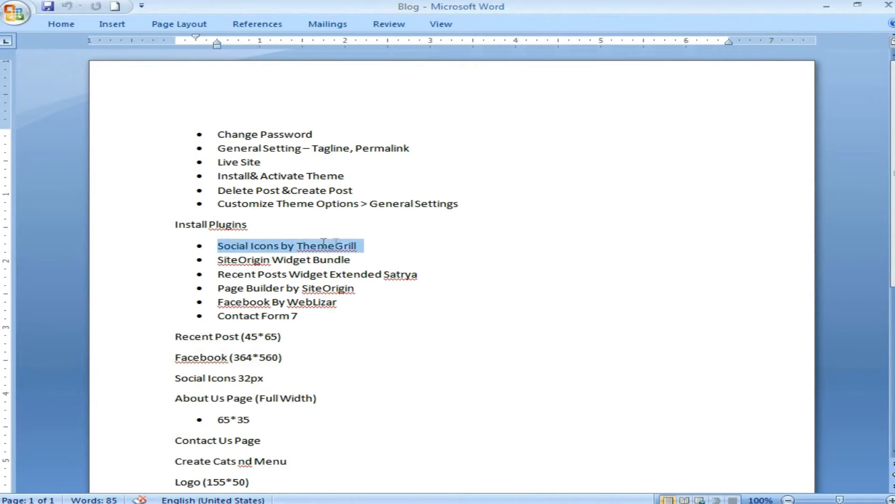
{"action": "right_click", "coordinate": [352, 244]}
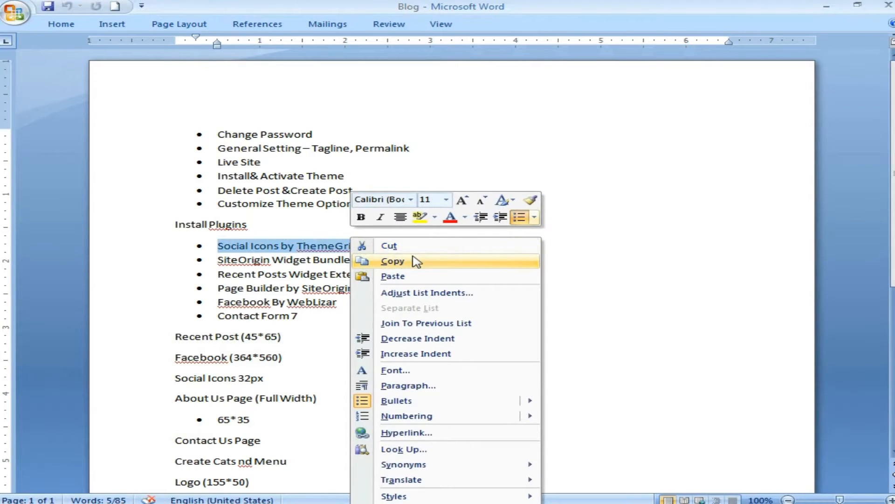
{"action": "left_click", "coordinate": [390, 260]}
Search plugins for the pasted name, then install and activate Social Icons.
{"action": "key", "text": "alt+Tab"}
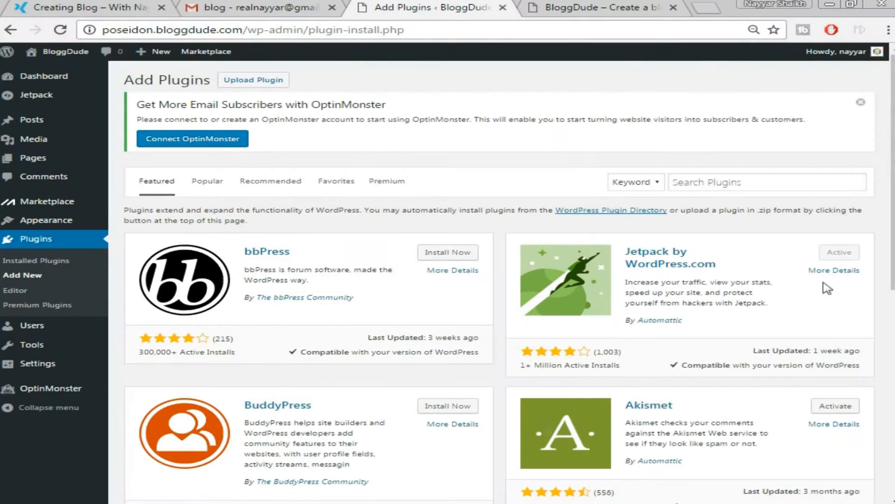
{"action": "left_click", "coordinate": [720, 186]}
{"action": "right_click", "coordinate": [719, 187]}
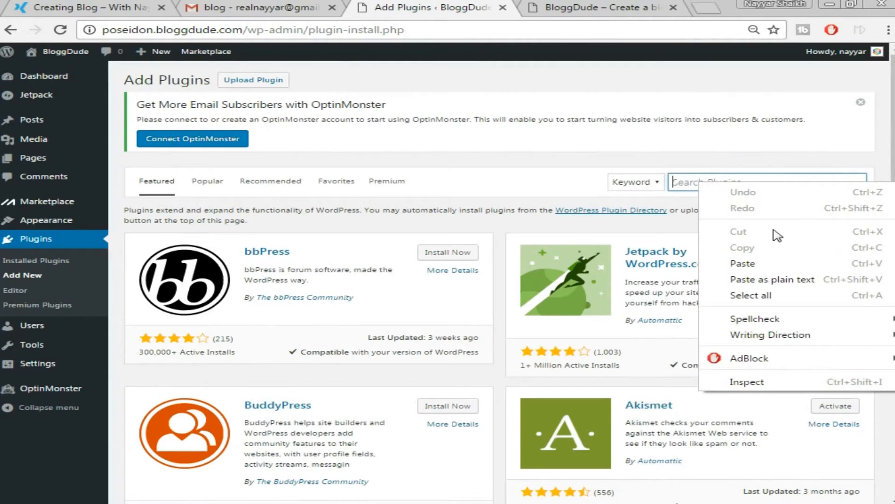
{"action": "left_click", "coordinate": [770, 263]}
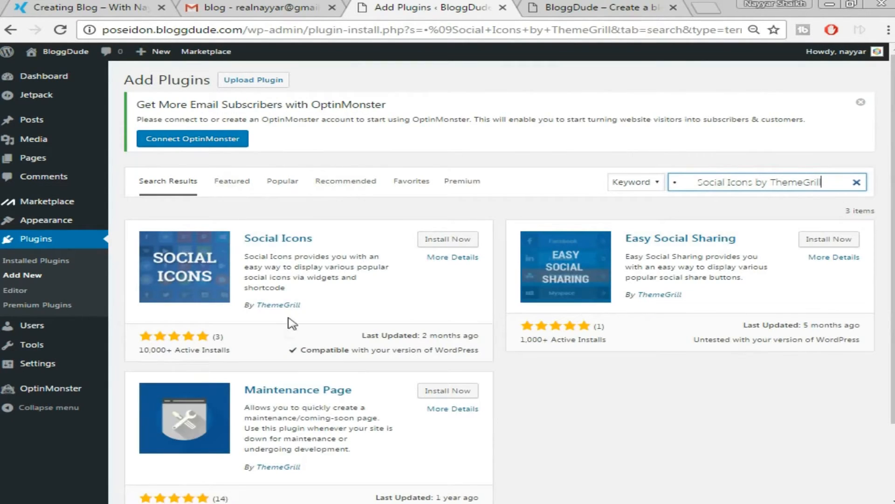
{"action": "left_click", "coordinate": [456, 240]}
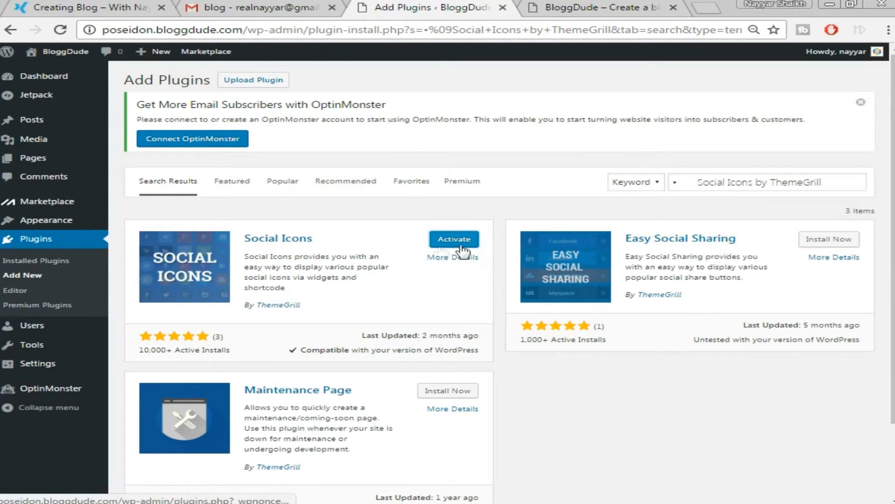
{"action": "left_click", "coordinate": [446, 243]}
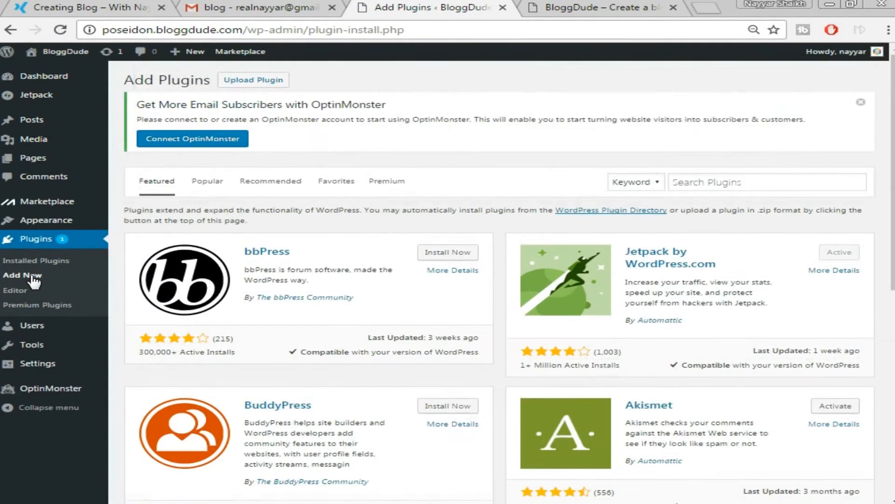
Search plugins for 'SiteOrigin Widget Bundle', then install and activate the SiteOrigin Widgets Bundle.
{"action": "key", "text": "alt+Tab"}
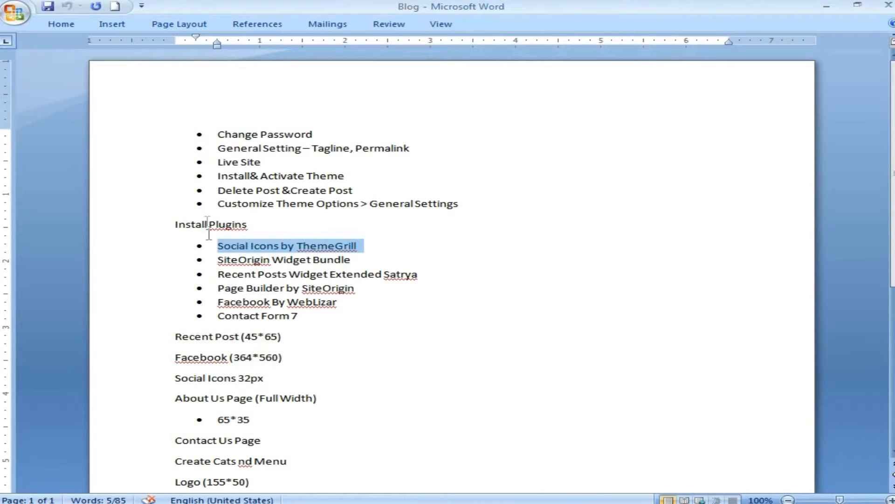
{"action": "key", "text": "alt+Tab"}
{"action": "right_click", "coordinate": [792, 187]}
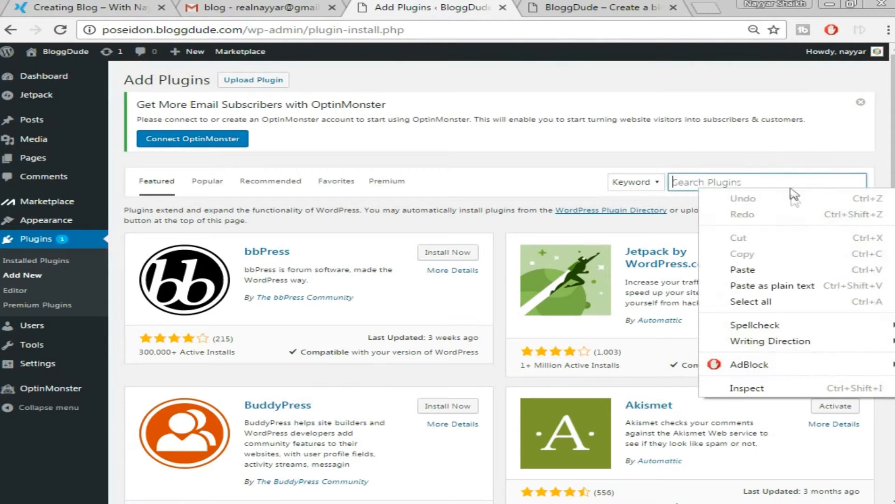
{"action": "left_click", "coordinate": [798, 268]}
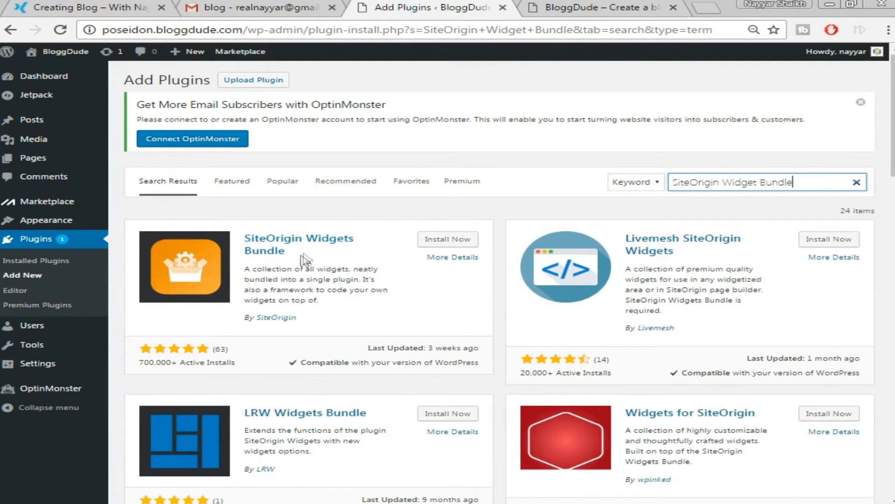
{"action": "left_click", "coordinate": [446, 245]}
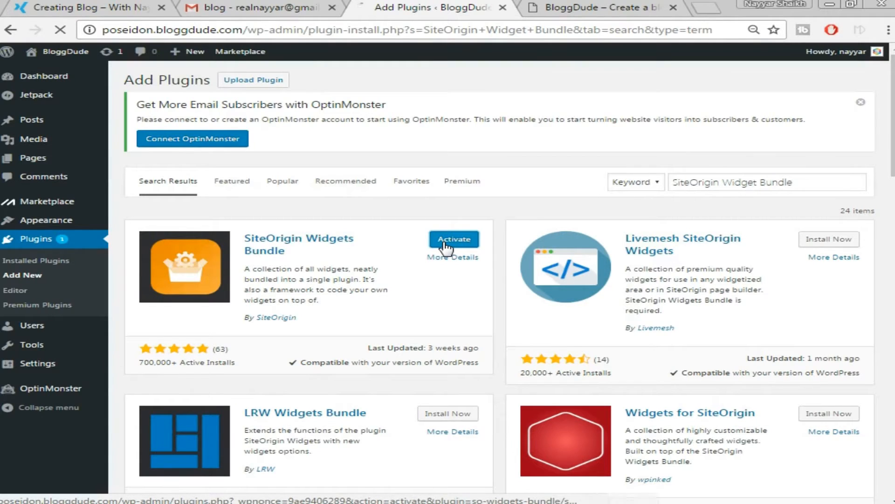
{"action": "left_click", "coordinate": [445, 246]}
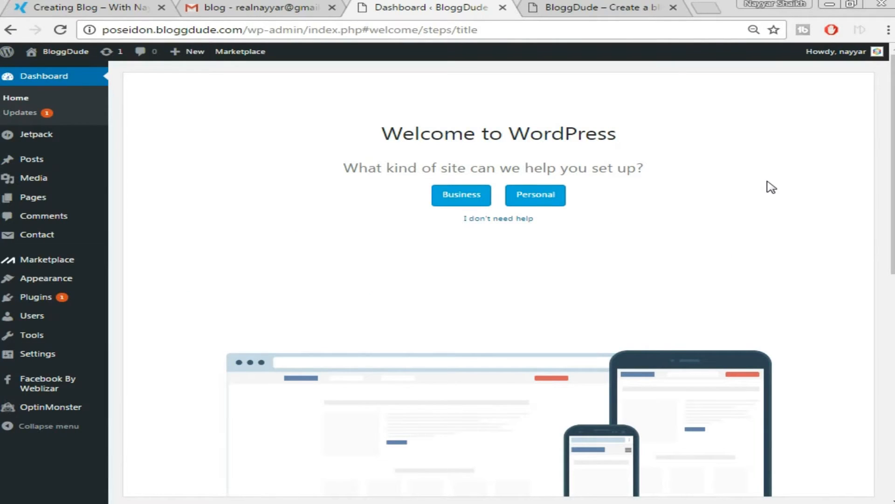
Start a new post titled 'Powerful Page Templates', copied from the demo post's title.
{"action": "mouse_move", "coordinate": [60, 164]}
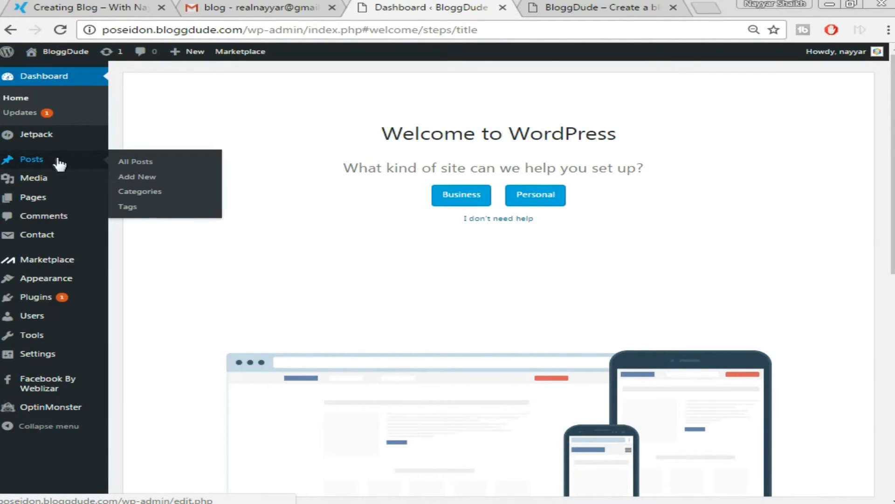
{"action": "left_click", "coordinate": [160, 179]}
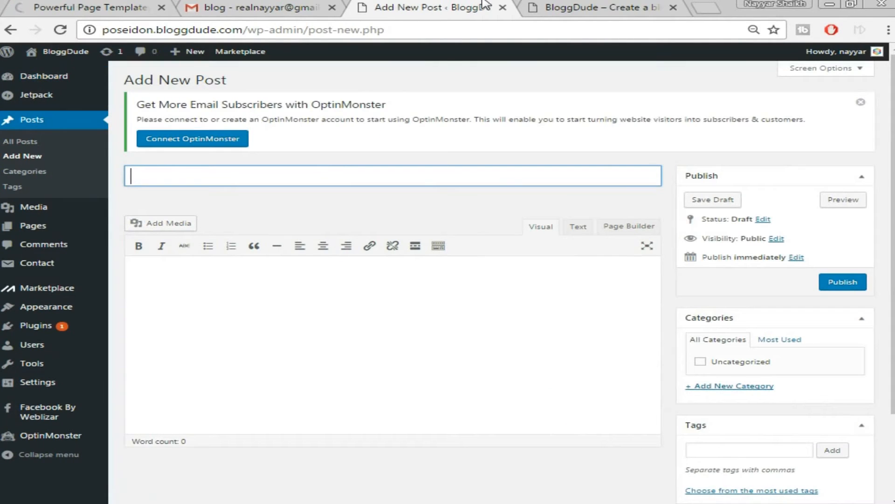
{"action": "left_click", "coordinate": [240, 212]}
{"action": "left_click", "coordinate": [250, 178]}
{"action": "left_click", "coordinate": [256, 196]}
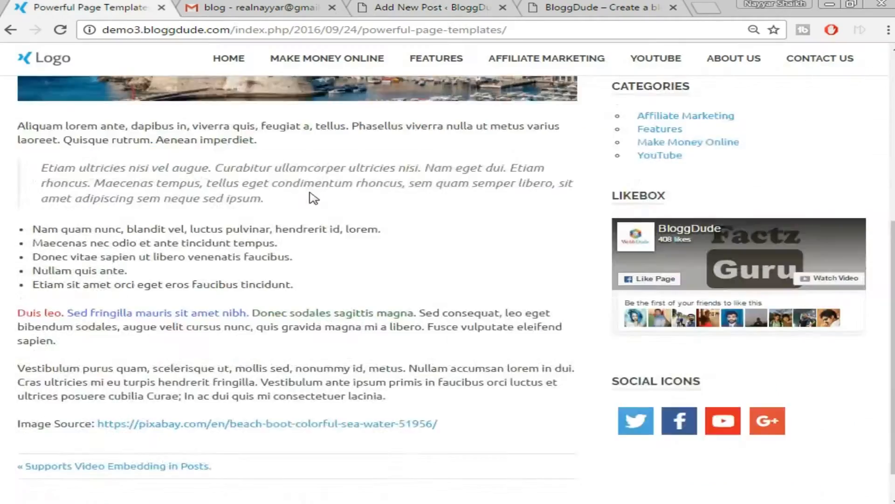
{"action": "scroll", "coordinate": [309, 189], "scroll_direction": "down", "scroll_amount": 1}
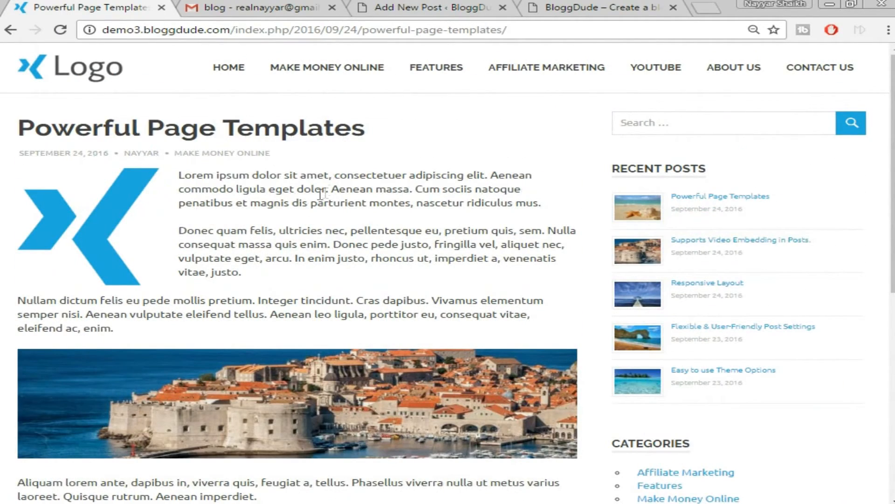
{"action": "triple_click", "coordinate": [234, 129]}
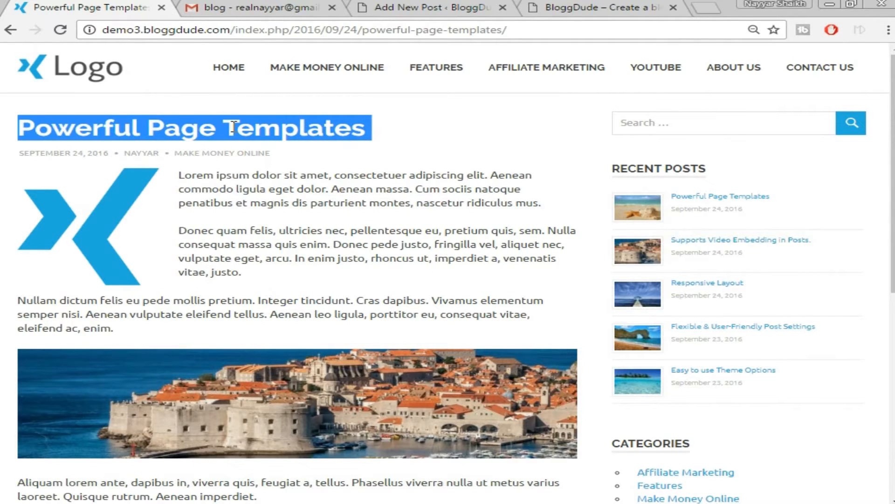
{"action": "left_click", "coordinate": [411, 7]}
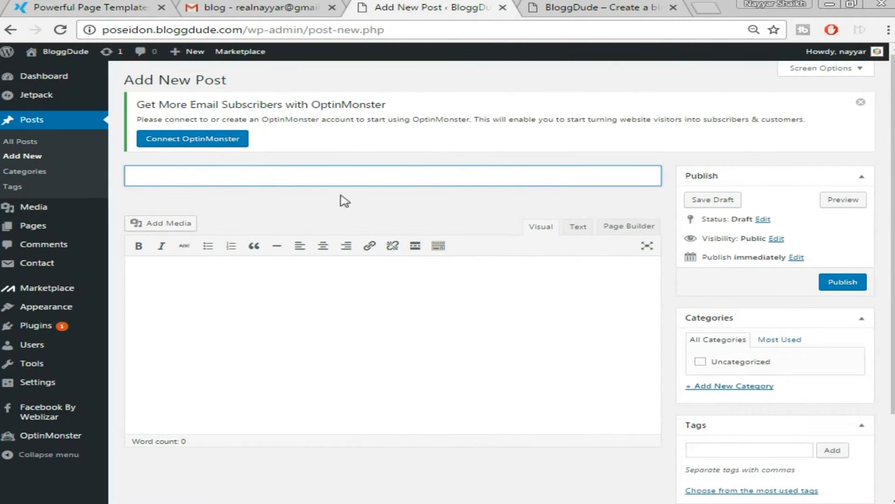
{"action": "right_click", "coordinate": [355, 181]}
{"action": "left_click", "coordinate": [444, 263]}
{"action": "left_click", "coordinate": [422, 289]}
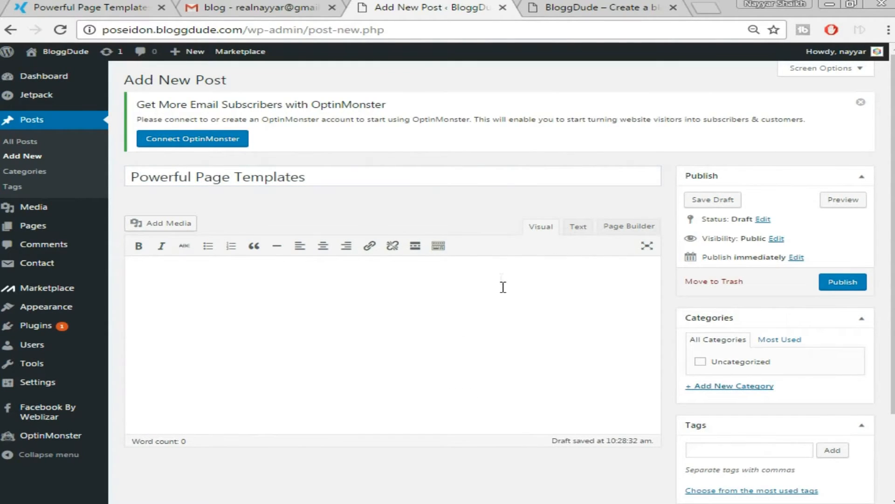
Paste the demo post's three opening Lorem ipsum paragraphs into the post body.
{"action": "left_click", "coordinate": [443, 247]}
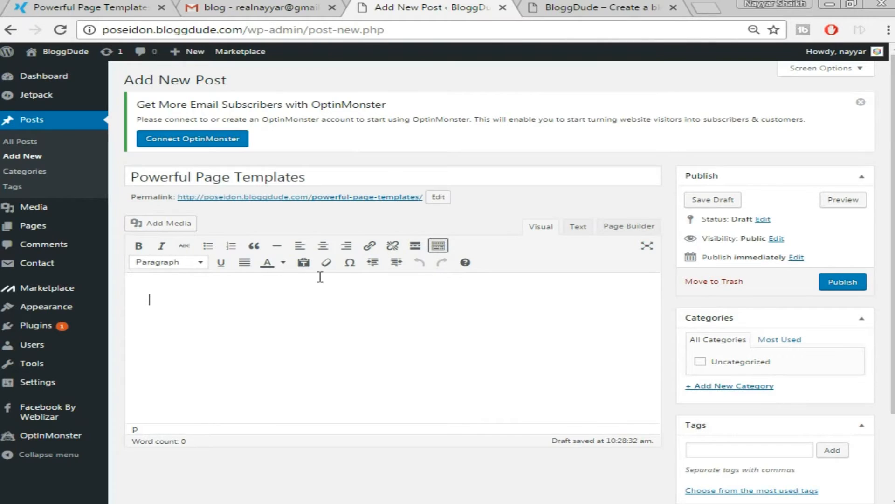
{"action": "left_click", "coordinate": [113, 5]}
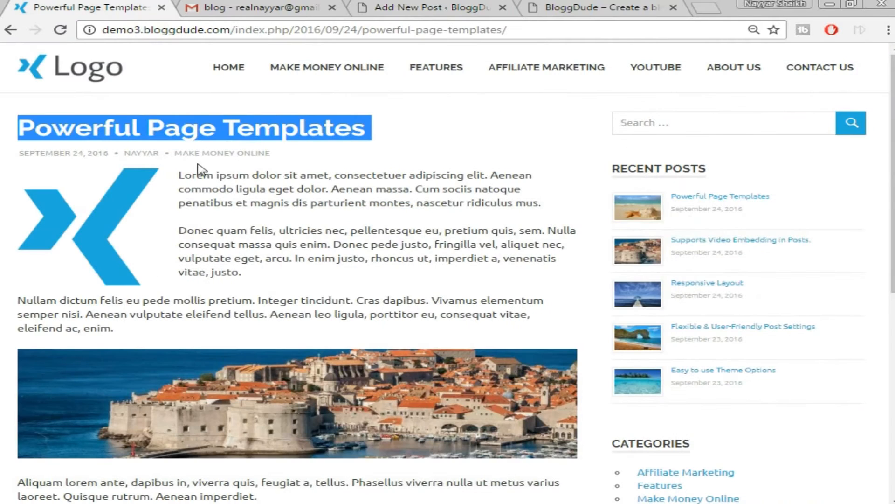
{"action": "left_click_drag", "start_coordinate": [179, 176], "coordinate": [227, 326]}
{"action": "right_click", "coordinate": [210, 253]}
{"action": "left_click", "coordinate": [254, 263]}
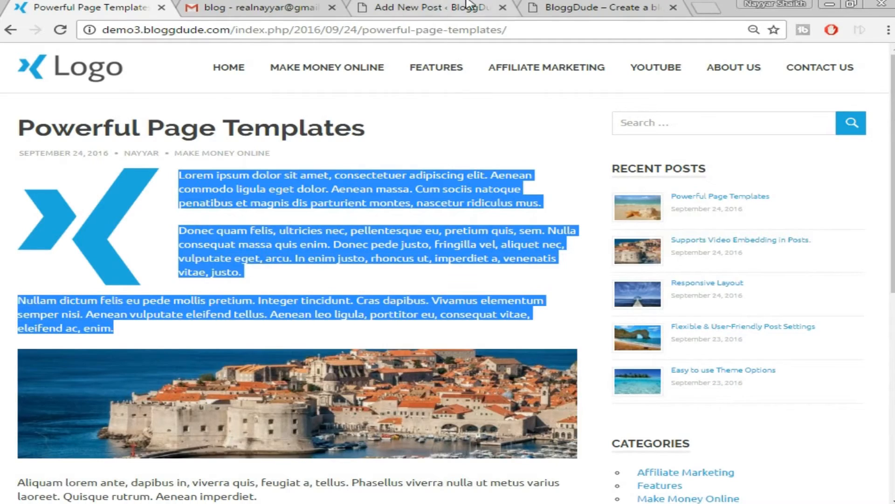
{"action": "left_click", "coordinate": [447, 7]}
{"action": "right_click", "coordinate": [307, 322]}
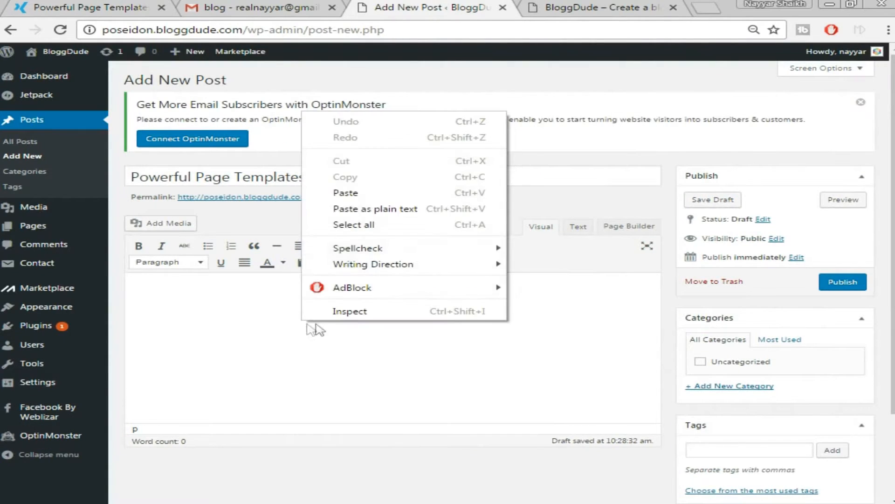
{"action": "left_click", "coordinate": [382, 192]}
{"action": "scroll", "coordinate": [394, 256], "scroll_direction": "down", "scroll_amount": 3}
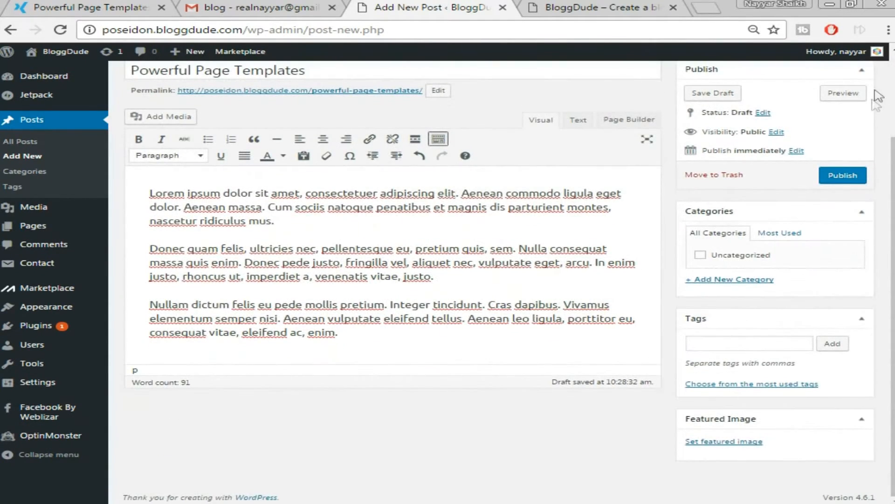
{"action": "scroll", "coordinate": [593, 277], "scroll_direction": "up", "scroll_amount": 2}
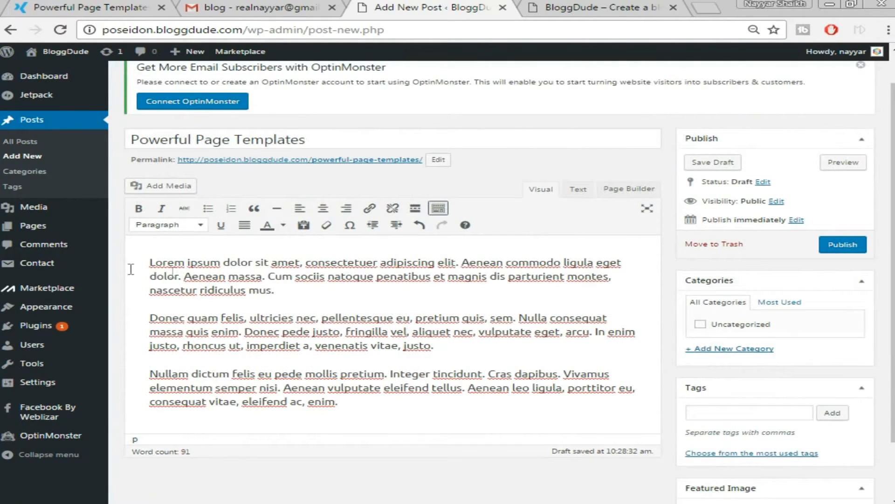
{"action": "scroll", "coordinate": [557, 297], "scroll_direction": "down", "scroll_amount": 2}
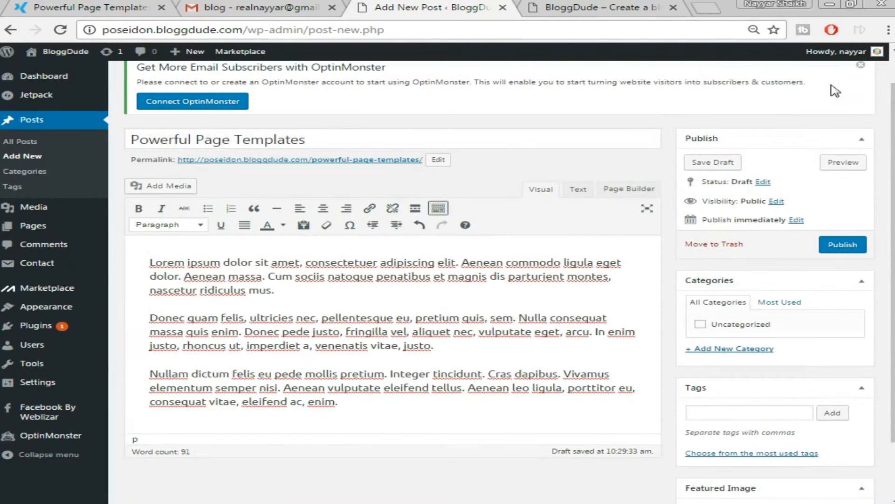
{"action": "scroll", "coordinate": [373, 203], "scroll_direction": "up", "scroll_amount": 2}
Upload the postimg logo image and insert it into the post.
{"action": "left_click", "coordinate": [169, 191]}
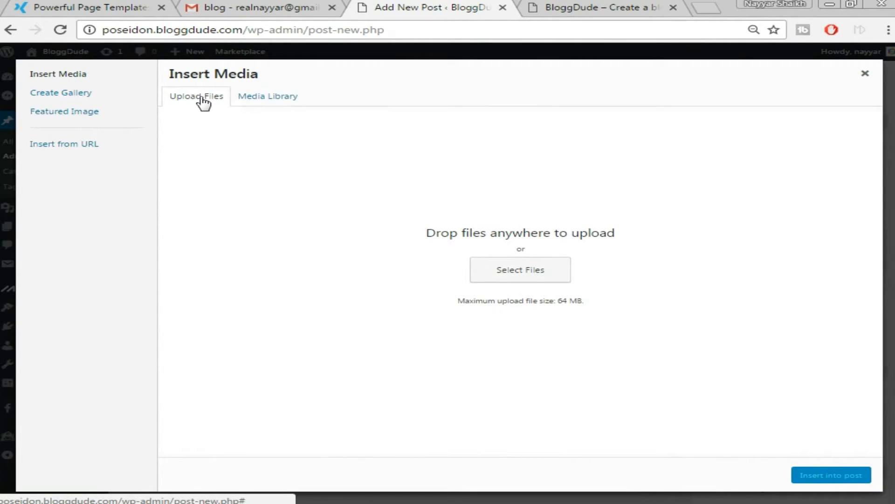
{"action": "left_click", "coordinate": [516, 275]}
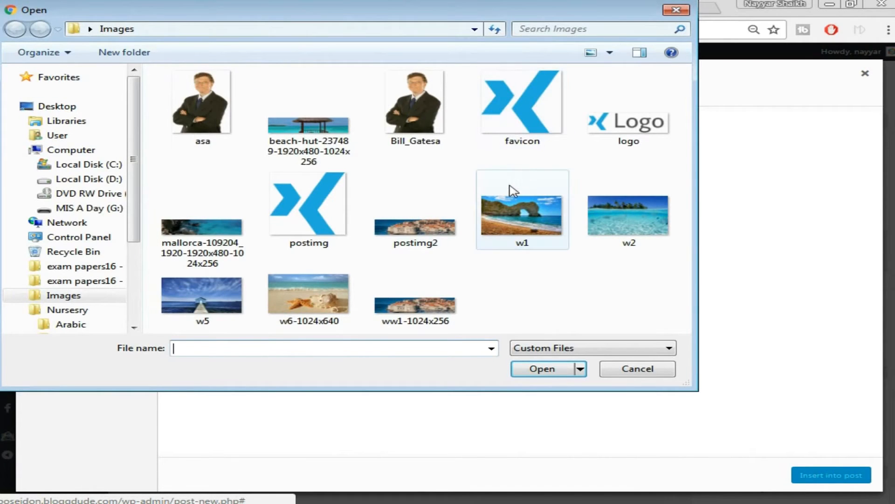
{"action": "left_click", "coordinate": [330, 214]}
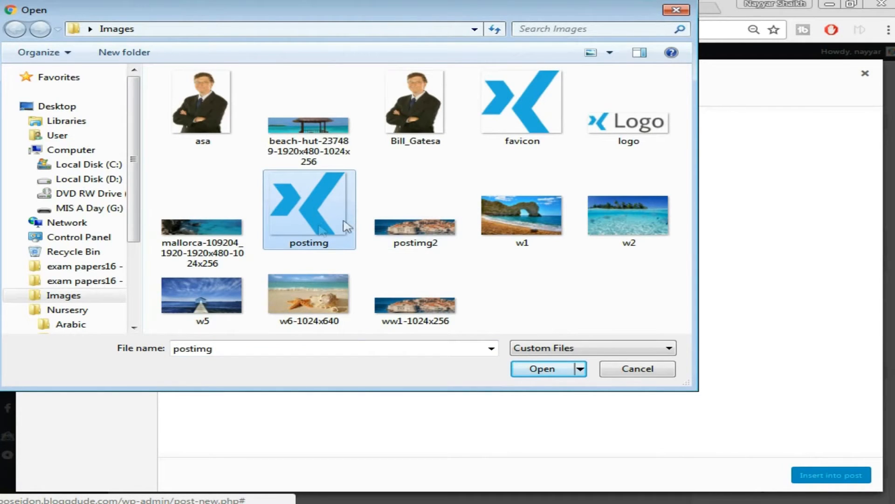
{"action": "left_click", "coordinate": [542, 369]}
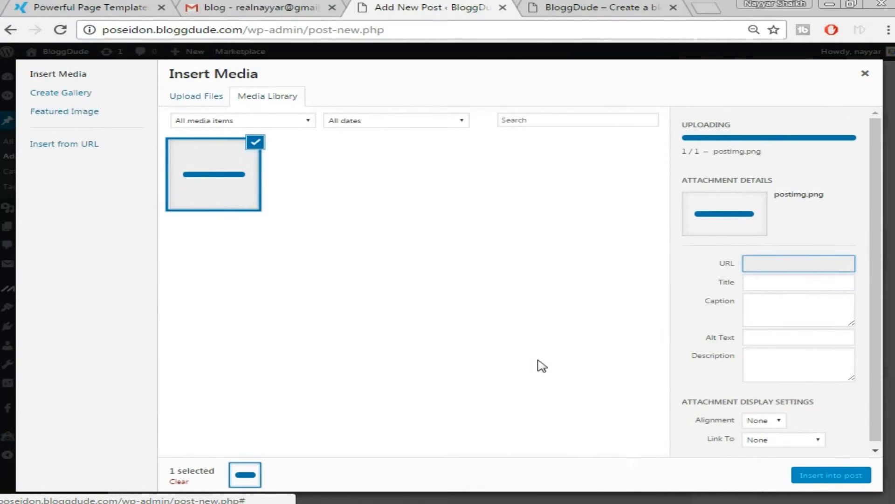
{"action": "left_click", "coordinate": [821, 483]}
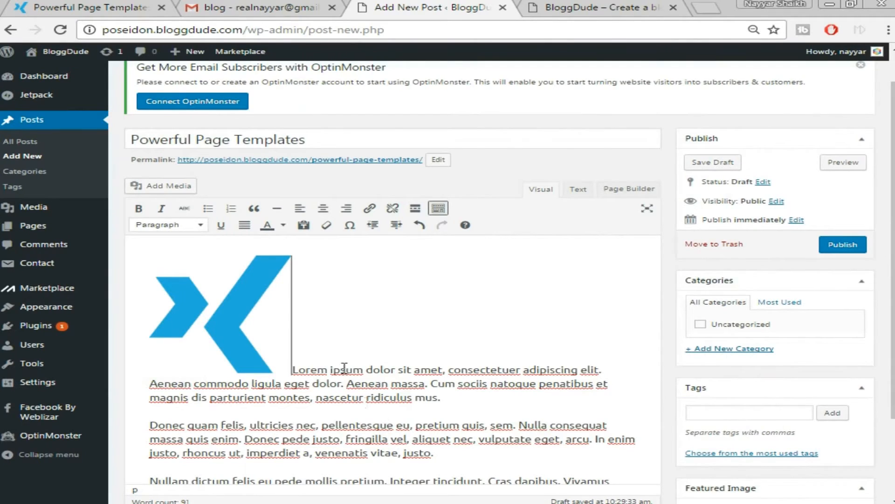
Left-align the logo image so the opening text wraps beside it.
{"action": "scroll", "coordinate": [345, 371], "scroll_direction": "down", "scroll_amount": 2}
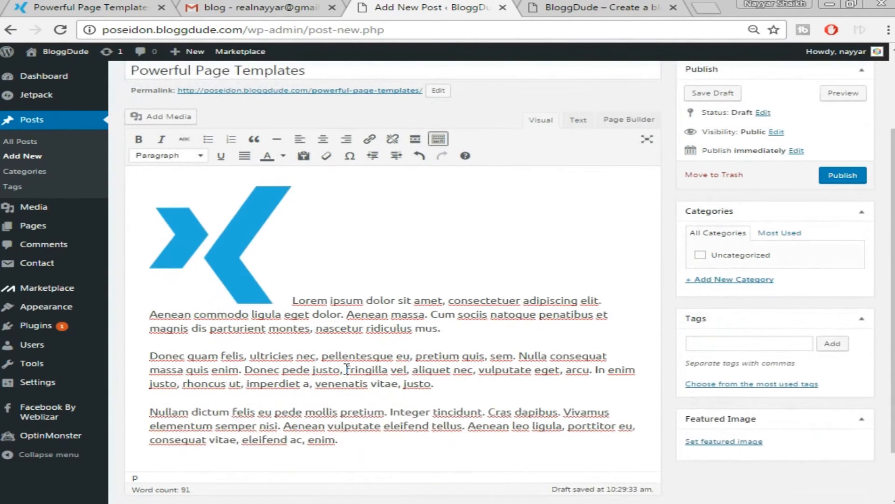
{"action": "left_click", "coordinate": [213, 241]}
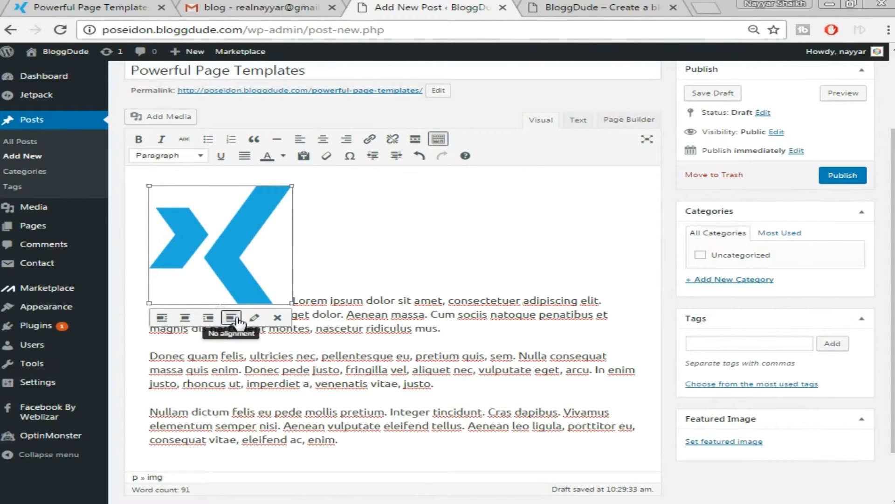
{"action": "left_click", "coordinate": [162, 319]}
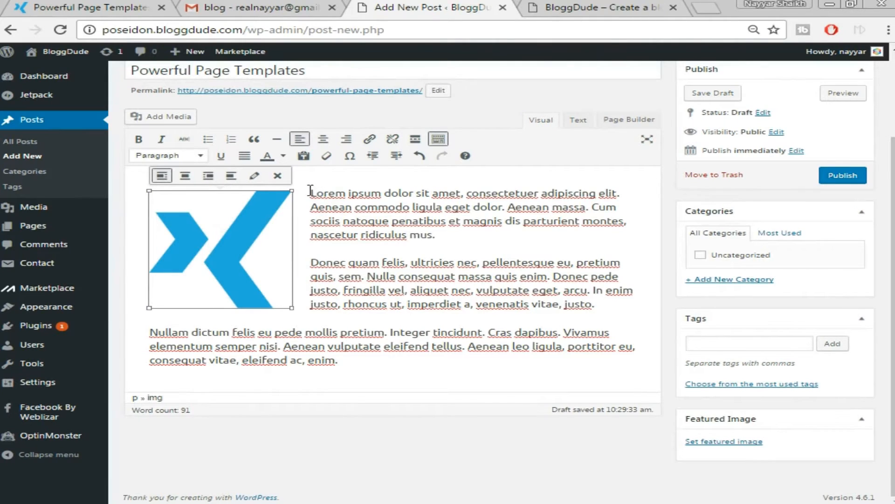
{"action": "left_click", "coordinate": [354, 360]}
{"action": "scroll", "coordinate": [226, 349], "scroll_direction": "down", "scroll_amount": 1}
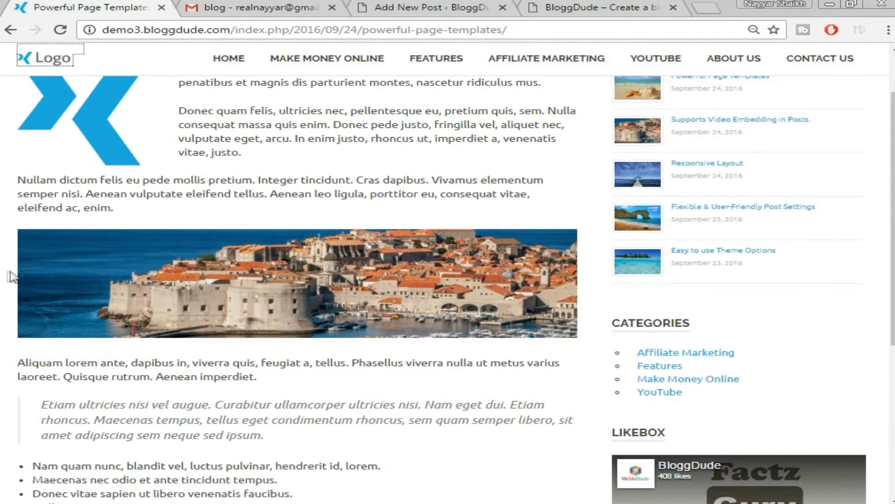
Upload the postimg2 harbour photo and insert it into the post.
{"action": "left_click", "coordinate": [426, 7]}
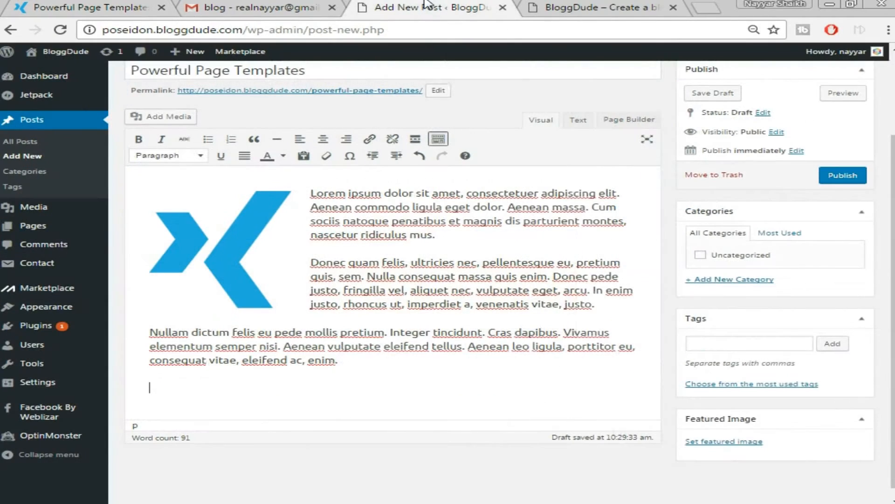
{"action": "left_click", "coordinate": [186, 118]}
{"action": "left_click", "coordinate": [194, 97]}
{"action": "left_click", "coordinate": [519, 267]}
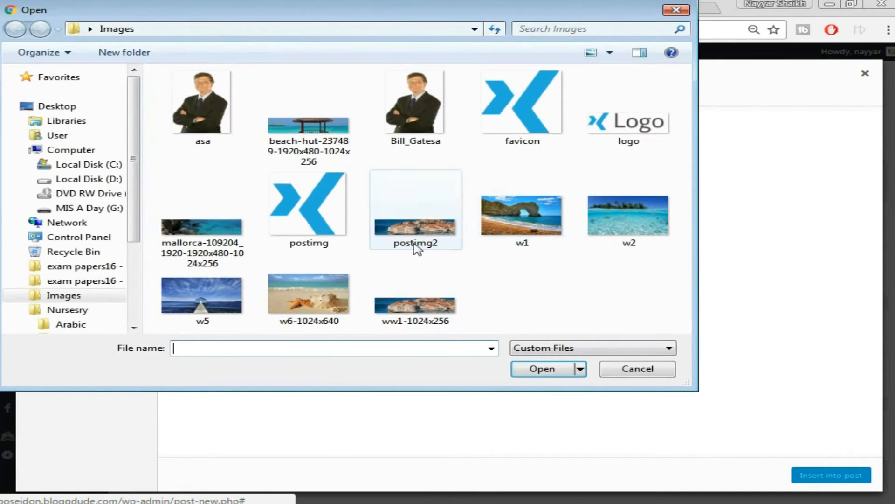
{"action": "left_click", "coordinate": [424, 246]}
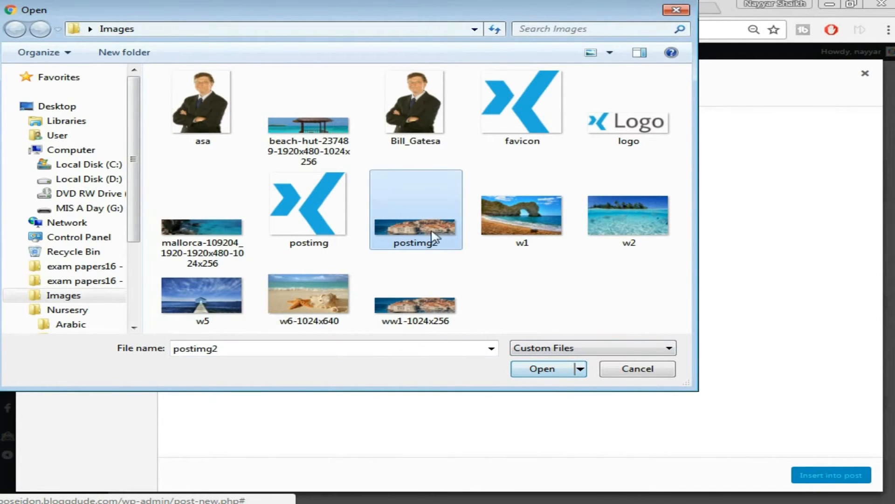
{"action": "left_click", "coordinate": [542, 371]}
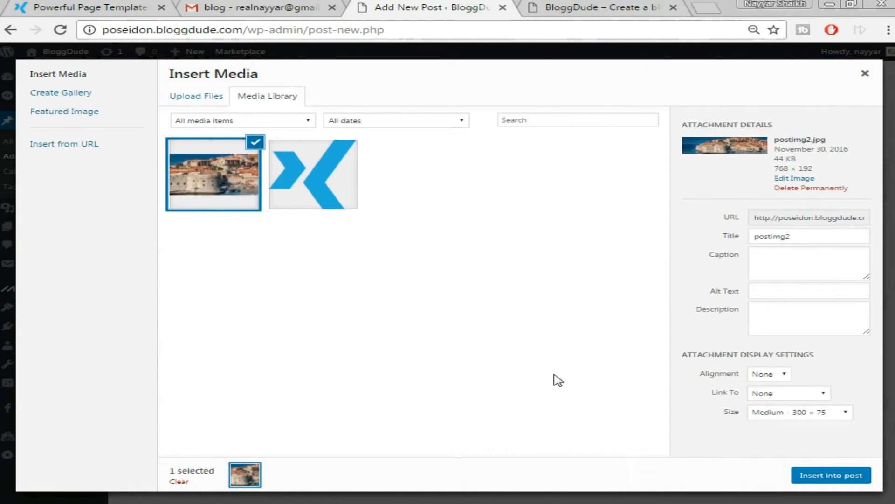
{"action": "left_click", "coordinate": [835, 476]}
Stretch the harbour photo to the full post width, 728×182.
{"action": "scroll", "coordinate": [444, 357], "scroll_direction": "down", "scroll_amount": 1}
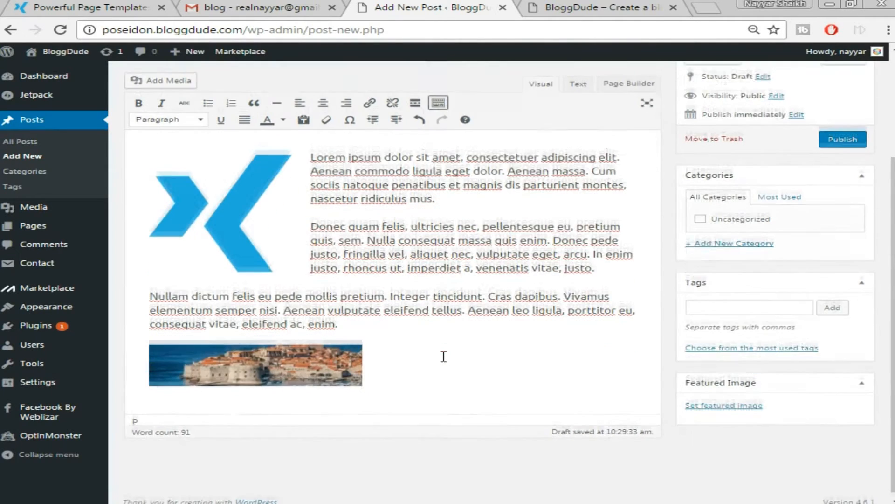
{"action": "left_click", "coordinate": [362, 353]}
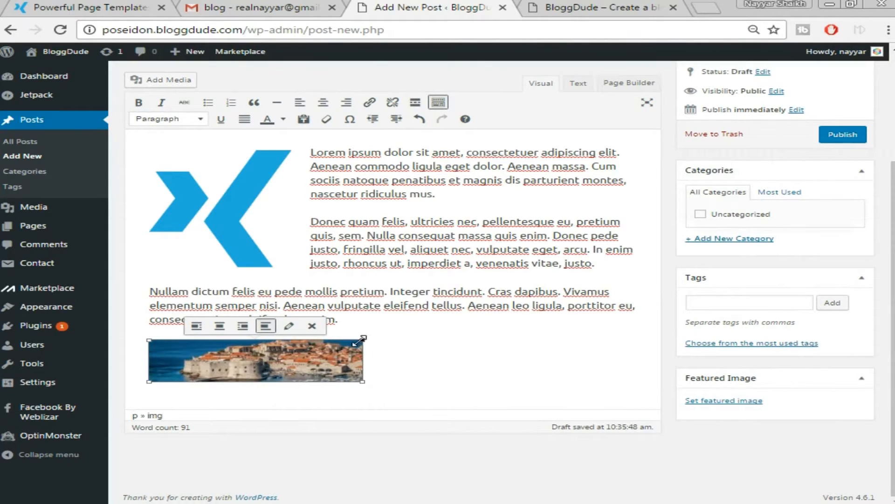
{"action": "left_click_drag", "start_coordinate": [359, 342], "coordinate": [714, 305]}
{"action": "scroll", "coordinate": [659, 357], "scroll_direction": "down", "scroll_amount": 1}
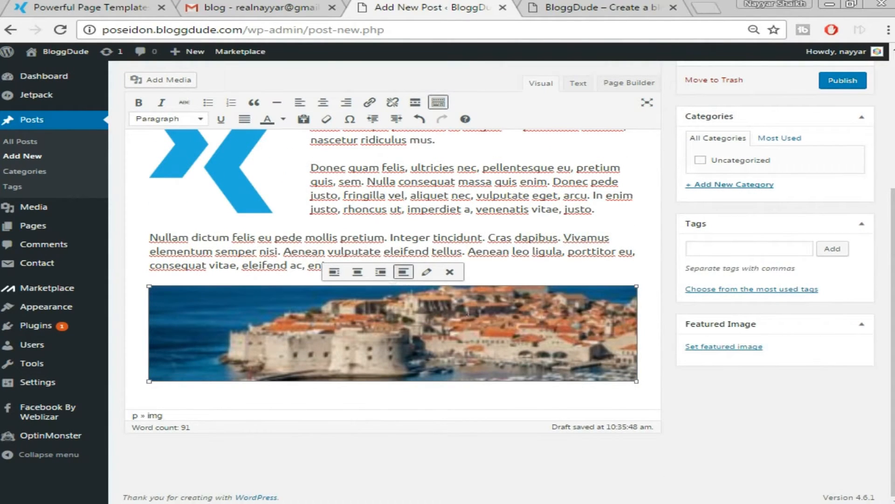
Paste the demo's 'Aliquam lorem ante' and 'Etiam ultricies' paragraphs on a new line below the photo.
{"action": "left_click", "coordinate": [654, 341]}
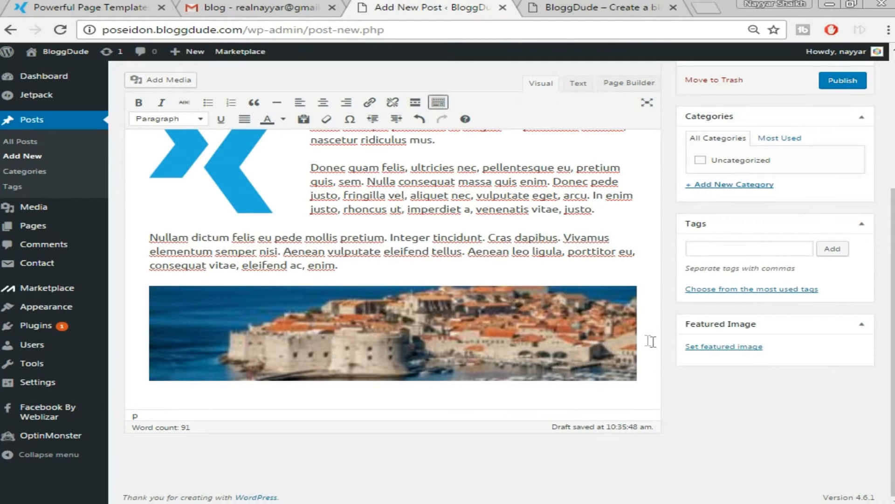
{"action": "key", "text": "Return"}
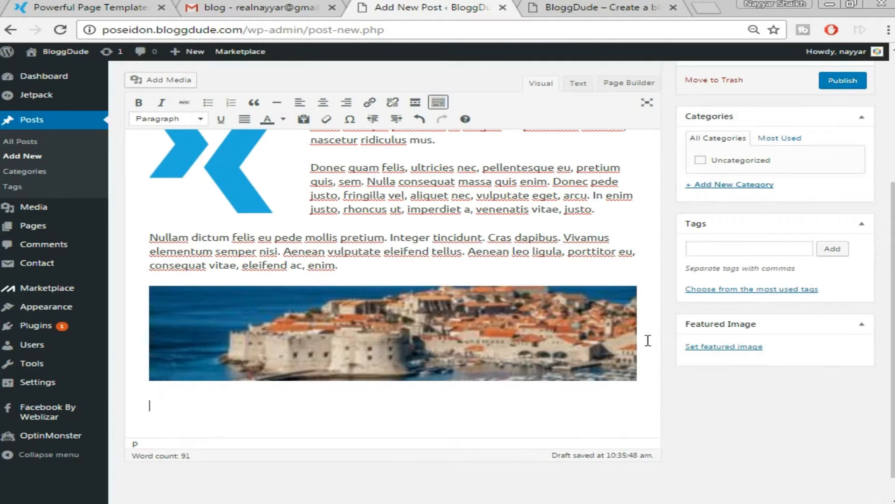
{"action": "left_click", "coordinate": [88, 7]}
{"action": "scroll", "coordinate": [217, 310], "scroll_direction": "down", "scroll_amount": 3}
{"action": "left_click_drag", "start_coordinate": [14, 292], "coordinate": [316, 365]}
{"action": "right_click", "coordinate": [306, 350]}
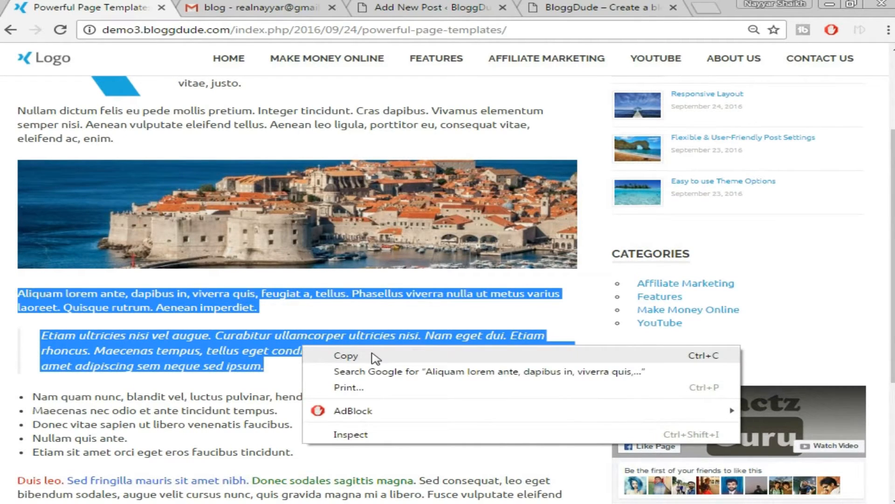
{"action": "left_click", "coordinate": [322, 355]}
{"action": "left_click", "coordinate": [433, 7]}
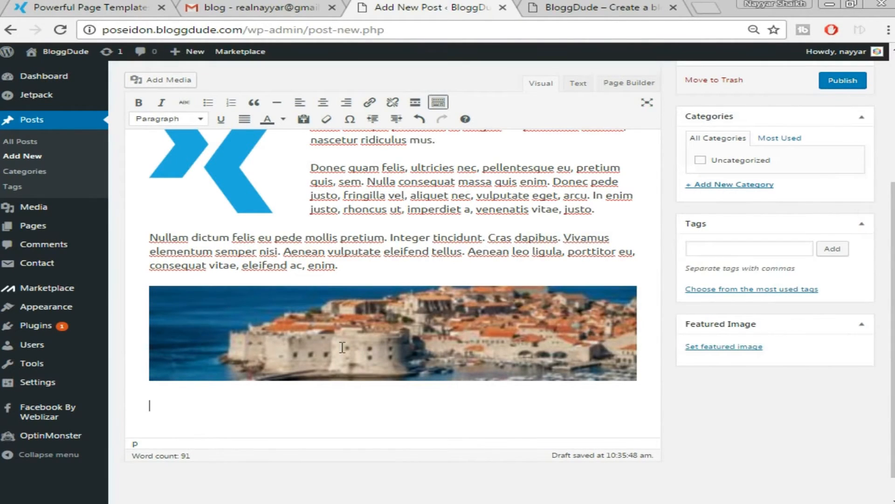
{"action": "key", "text": "ctrl+v"}
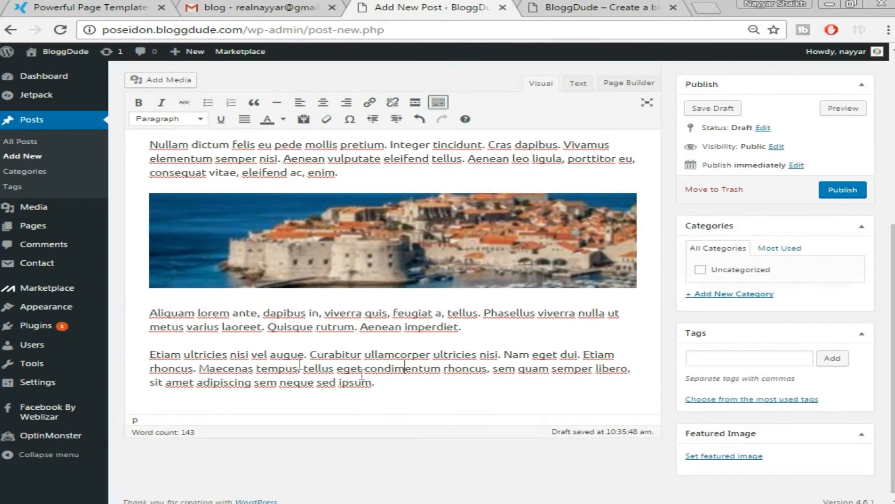
{"action": "left_click", "coordinate": [87, 13]}
{"action": "left_click", "coordinate": [319, 331]}
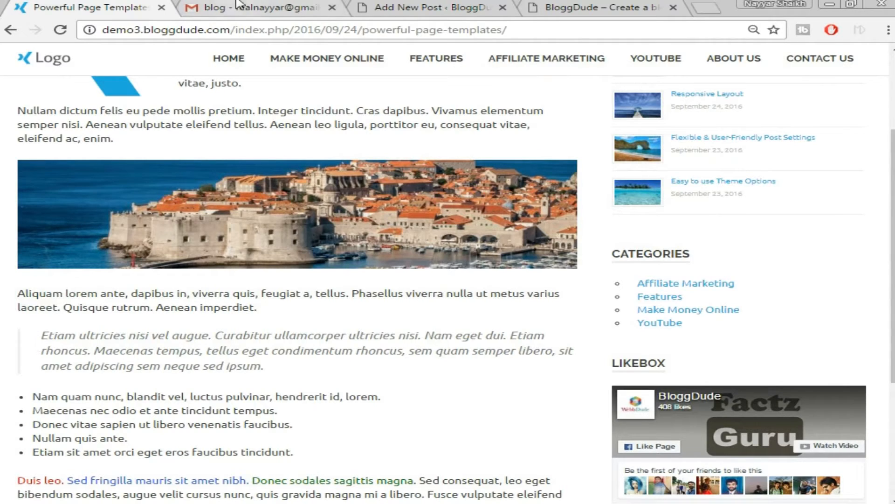
Format the 'Etiam ultricies' paragraph as a blockquote and start a new line after it.
{"action": "left_click", "coordinate": [471, 9]}
{"action": "left_click_drag", "start_coordinate": [148, 355], "coordinate": [409, 385]}
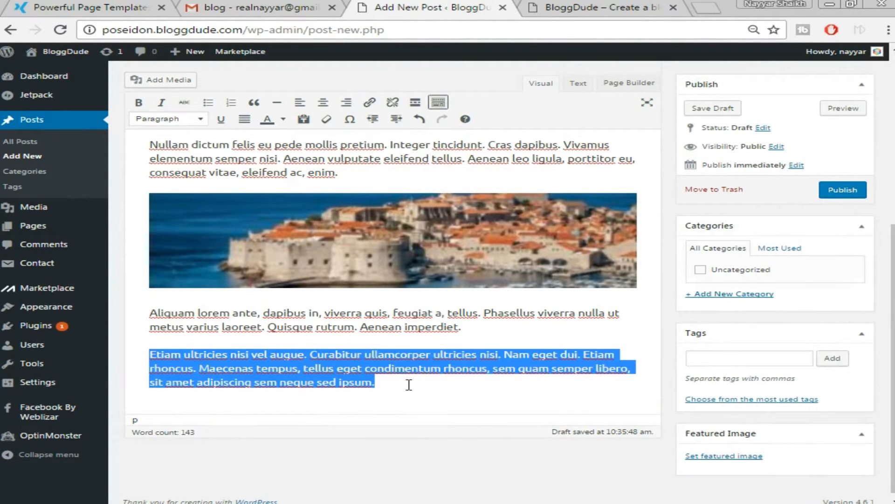
{"action": "left_click", "coordinate": [254, 104]}
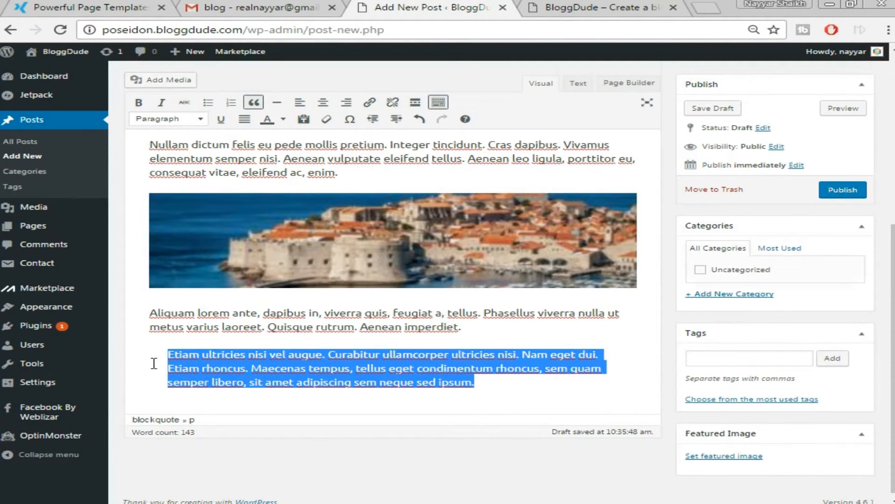
{"action": "left_click", "coordinate": [506, 388]}
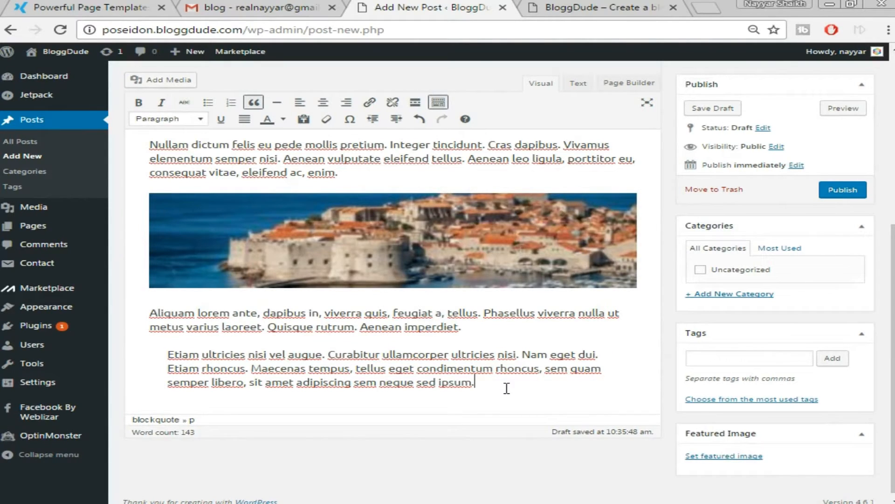
{"action": "key", "text": "Return"}
{"action": "key", "text": "Return"}
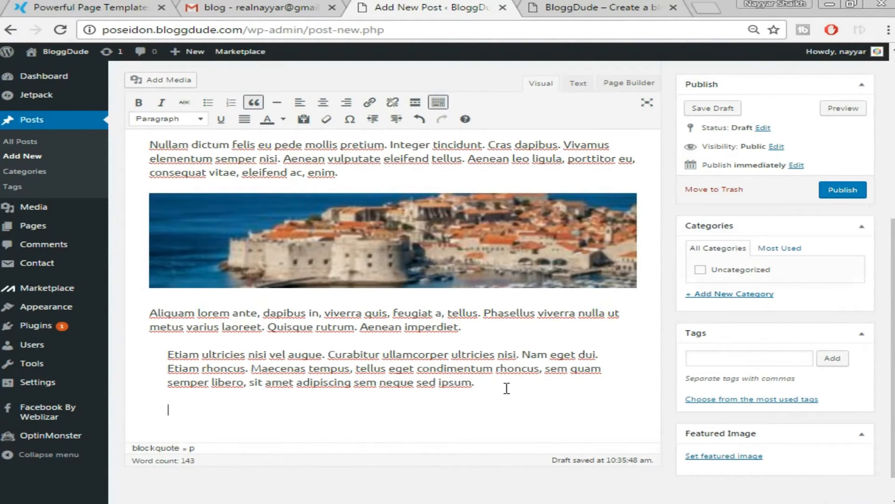
{"action": "left_click", "coordinate": [35, 5]}
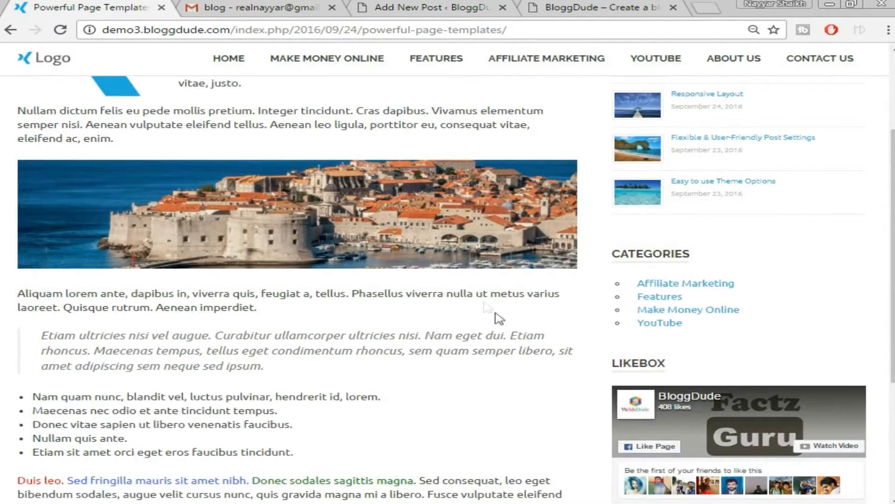
Bring in the five demo list lines and make 'Nam quam nunc' the first numbered item.
{"action": "scroll", "coordinate": [496, 320], "scroll_direction": "down", "scroll_amount": 2}
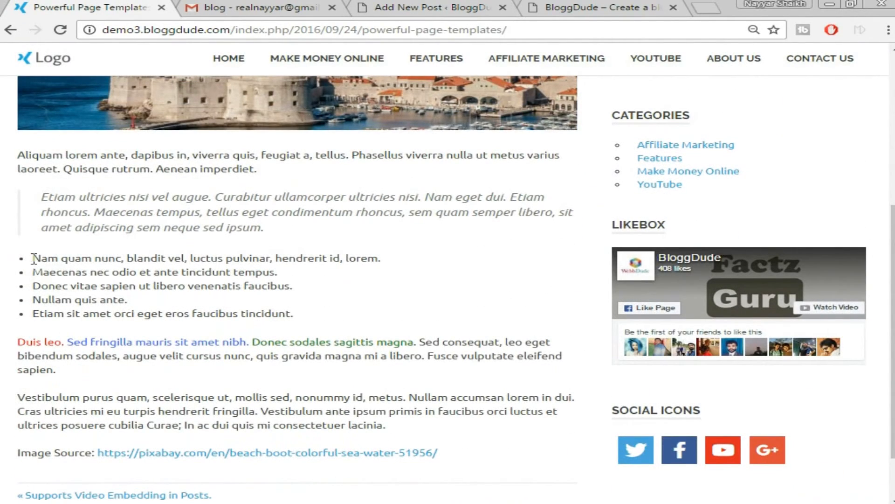
{"action": "left_click_drag", "start_coordinate": [34, 258], "coordinate": [318, 312]}
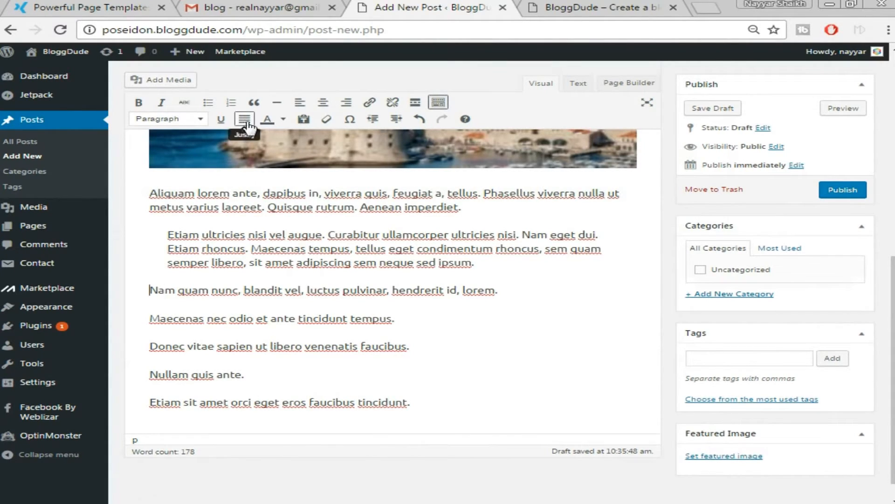
{"action": "left_click", "coordinate": [340, 290]}
{"action": "left_click_drag", "start_coordinate": [149, 289], "coordinate": [573, 276]}
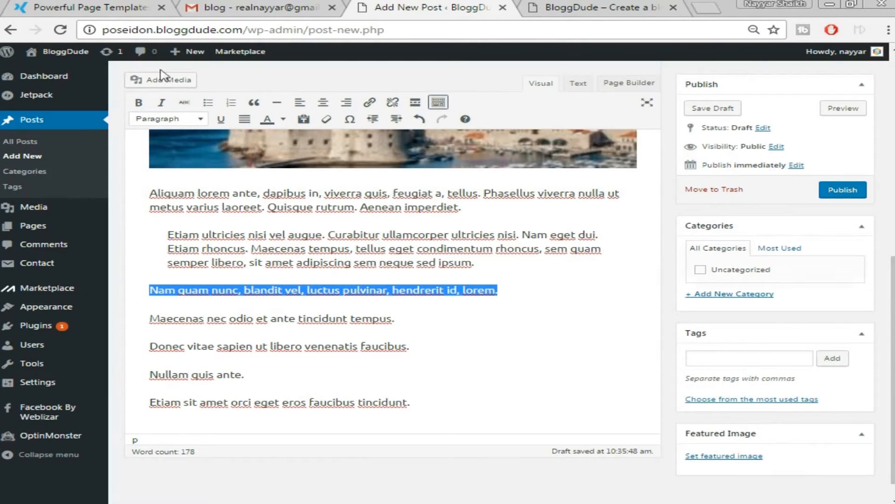
{"action": "left_click", "coordinate": [208, 103]}
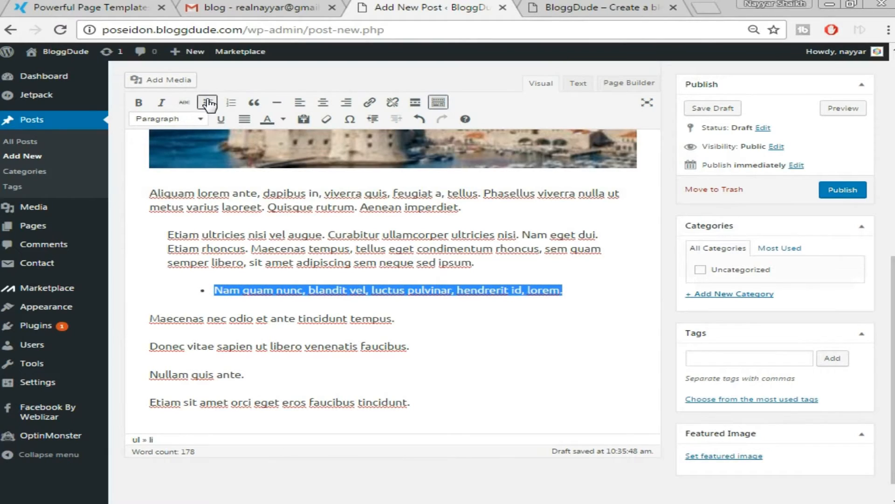
{"action": "left_click", "coordinate": [235, 103]}
Number the Maecenas, Donec, Nullam and 'Etiam sit amet' lines as items 2–5, then end the list.
{"action": "left_click_drag", "start_coordinate": [148, 318], "coordinate": [395, 319]}
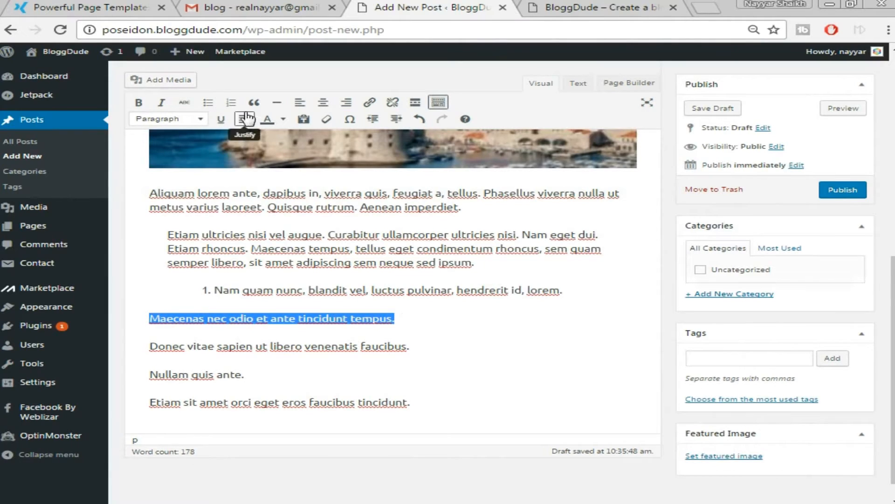
{"action": "left_click", "coordinate": [231, 102]}
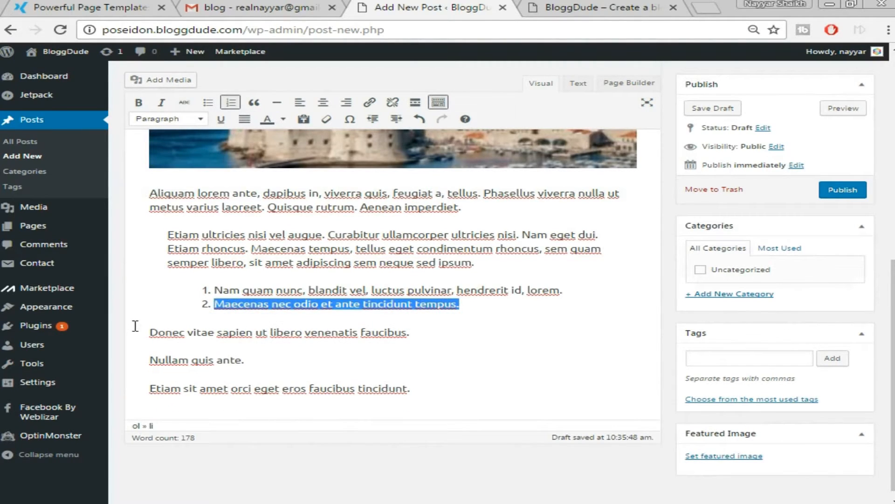
{"action": "left_click_drag", "start_coordinate": [150, 332], "coordinate": [435, 328]}
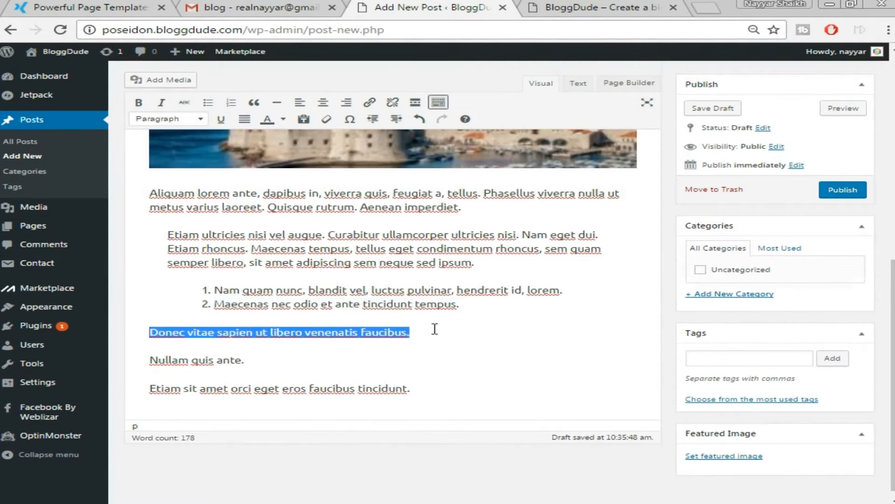
{"action": "left_click", "coordinate": [231, 103]}
{"action": "left_click_drag", "start_coordinate": [150, 350], "coordinate": [241, 350]}
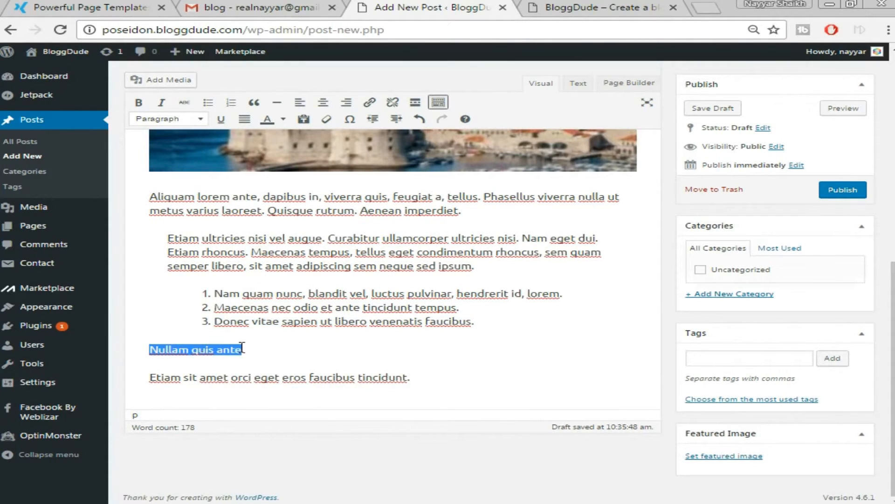
{"action": "left_click", "coordinate": [231, 103]}
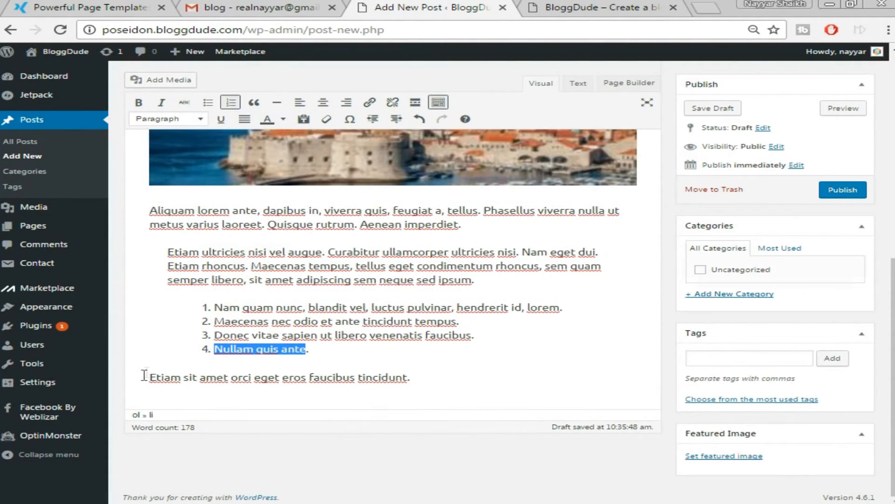
{"action": "left_click_drag", "start_coordinate": [145, 378], "coordinate": [434, 372]}
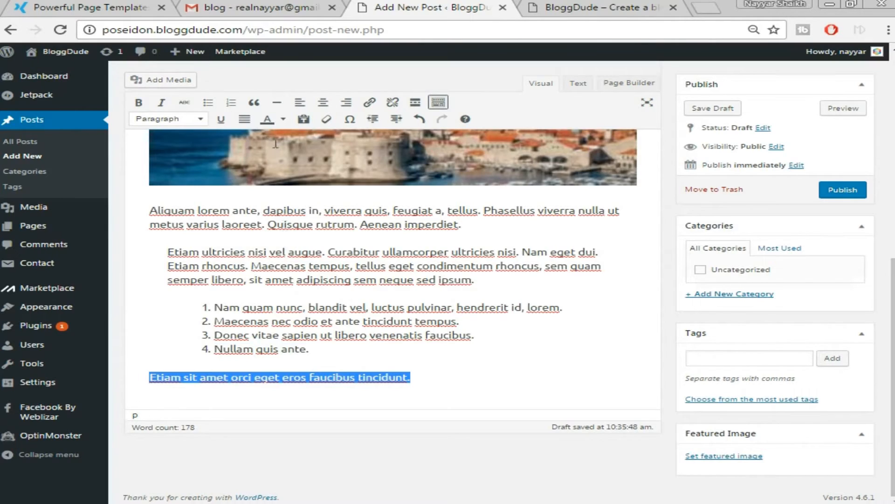
{"action": "left_click", "coordinate": [232, 103]}
{"action": "left_click", "coordinate": [503, 368]}
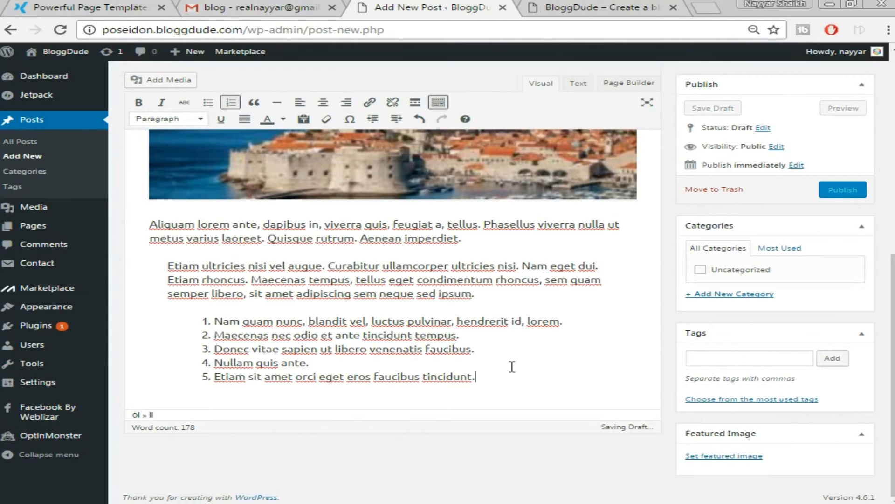
{"action": "key", "text": "Return"}
{"action": "key", "text": "Return"}
{"action": "left_click", "coordinate": [112, 7]}
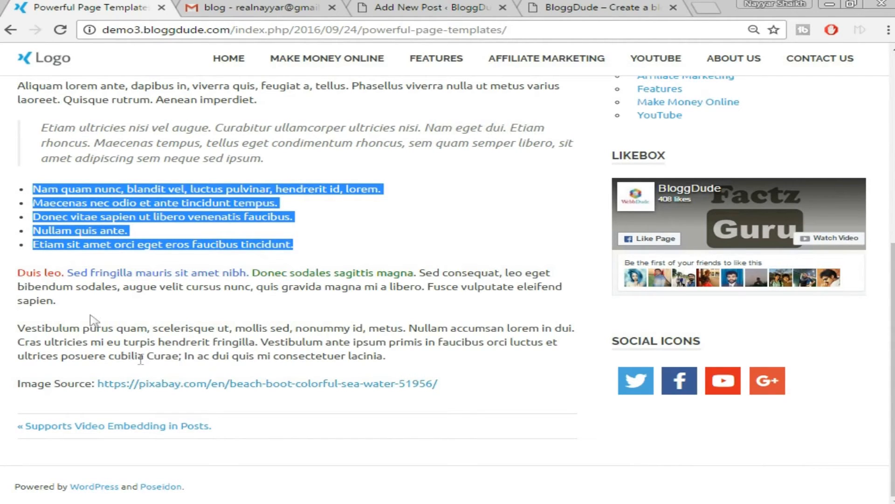
Paste the demo's Duis leo, Vestibulum and Image Source lines after the numbered list.
{"action": "left_click_drag", "start_coordinate": [16, 275], "coordinate": [466, 378]}
{"action": "right_click", "coordinate": [398, 332]}
{"action": "left_click", "coordinate": [401, 342]}
{"action": "left_click", "coordinate": [396, 7]}
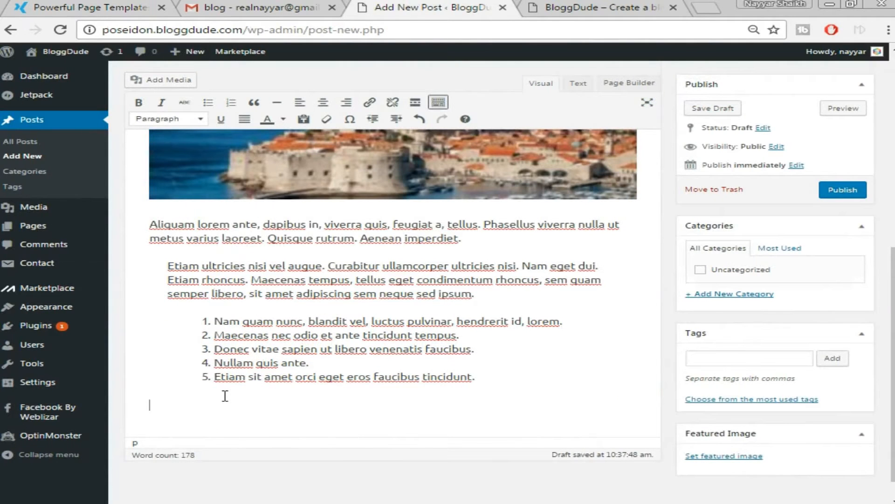
{"action": "key", "text": "ctrl+v"}
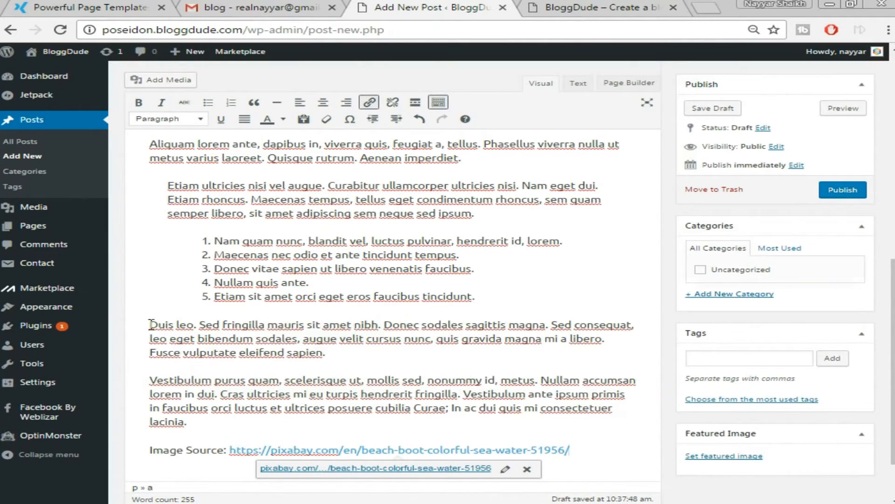
Colour the 'Duis leo' sentences red.
{"action": "left_click_drag", "start_coordinate": [149, 324], "coordinate": [383, 322]}
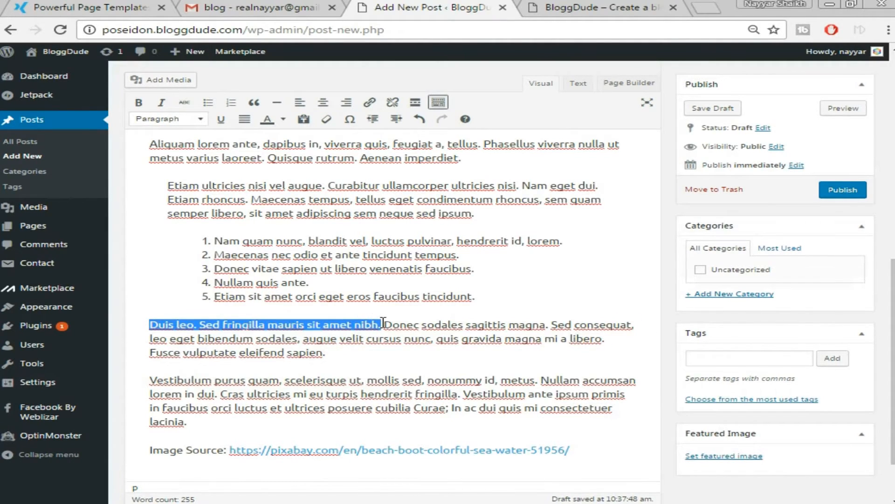
{"action": "left_click", "coordinate": [287, 120]}
{"action": "left_click", "coordinate": [271, 163]}
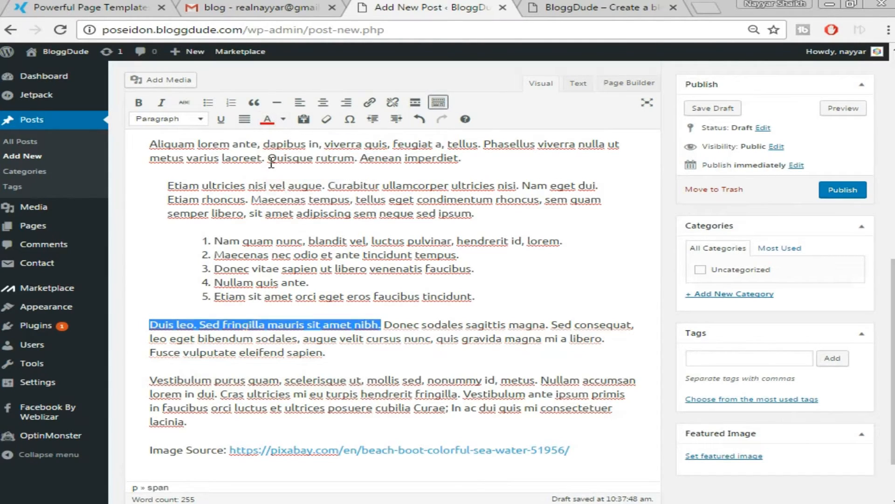
{"action": "left_click", "coordinate": [383, 339]}
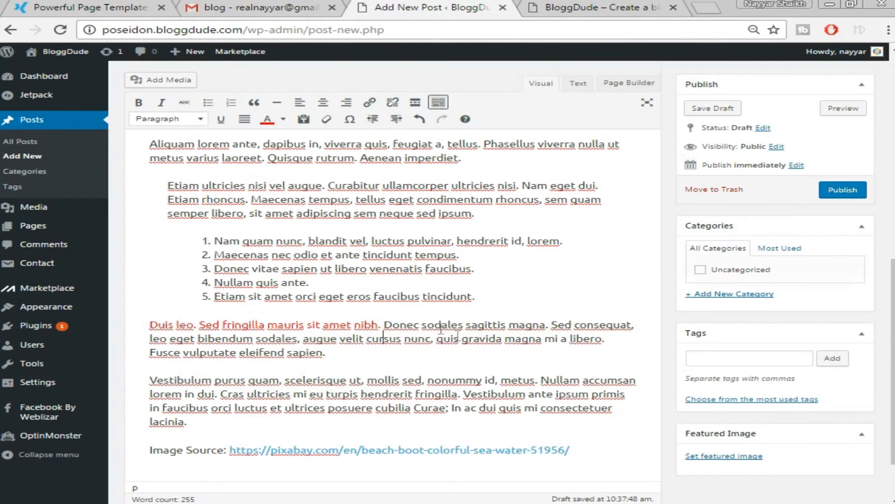
Remove the link from the pixabay Image Source URL, leaving plain text.
{"action": "scroll", "coordinate": [418, 388], "scroll_direction": "down", "scroll_amount": 2}
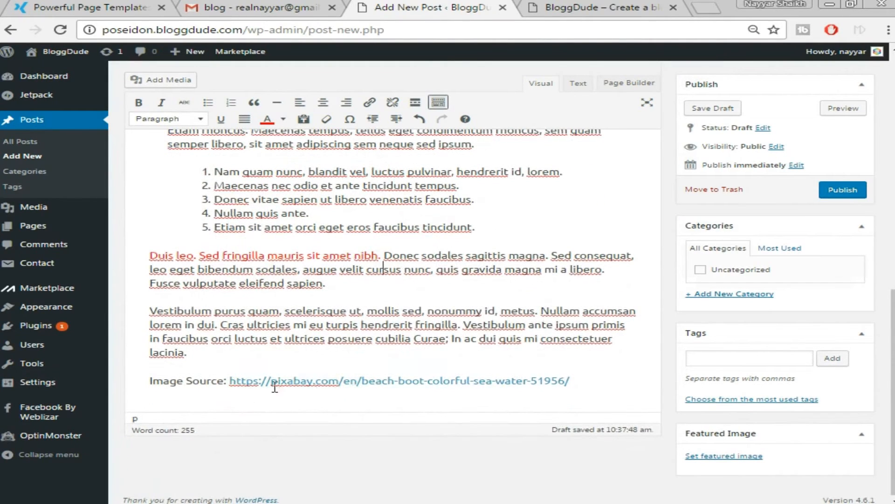
{"action": "left_click", "coordinate": [312, 381]}
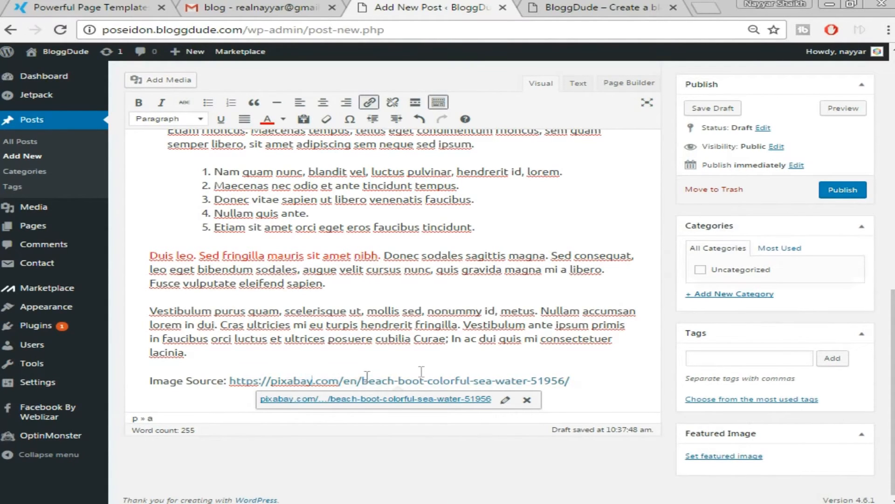
{"action": "left_click", "coordinate": [583, 343]}
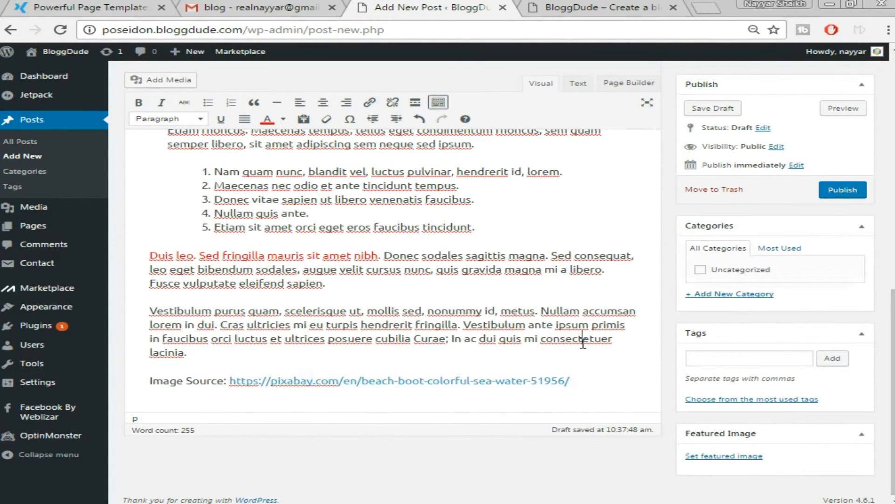
{"action": "left_click", "coordinate": [492, 381]}
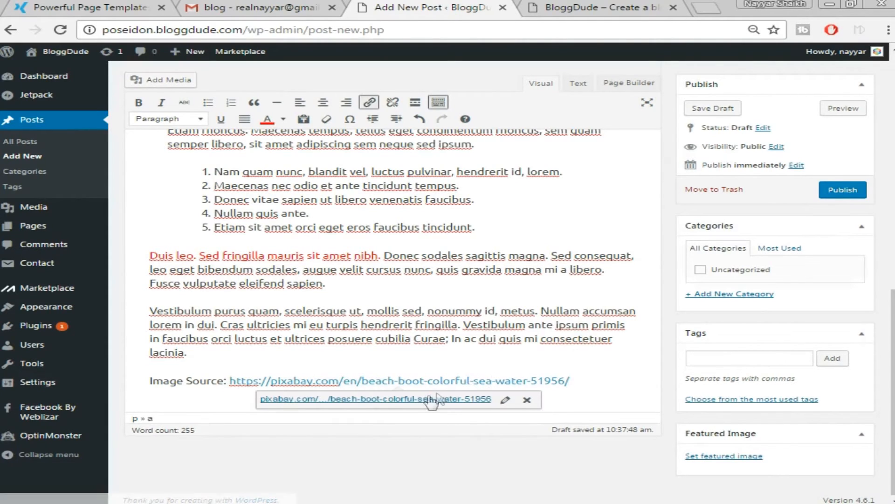
{"action": "left_click", "coordinate": [530, 401]}
{"action": "left_click_drag", "start_coordinate": [580, 378], "coordinate": [234, 384]}
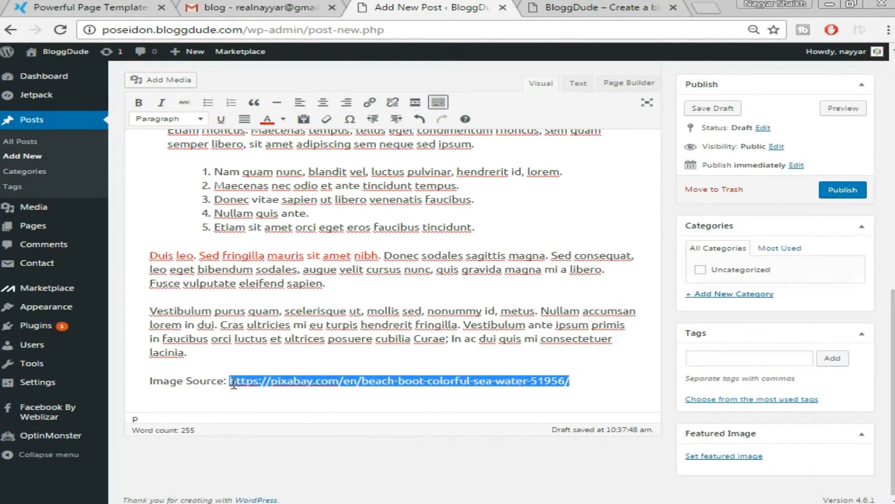
{"action": "left_click", "coordinate": [378, 355]}
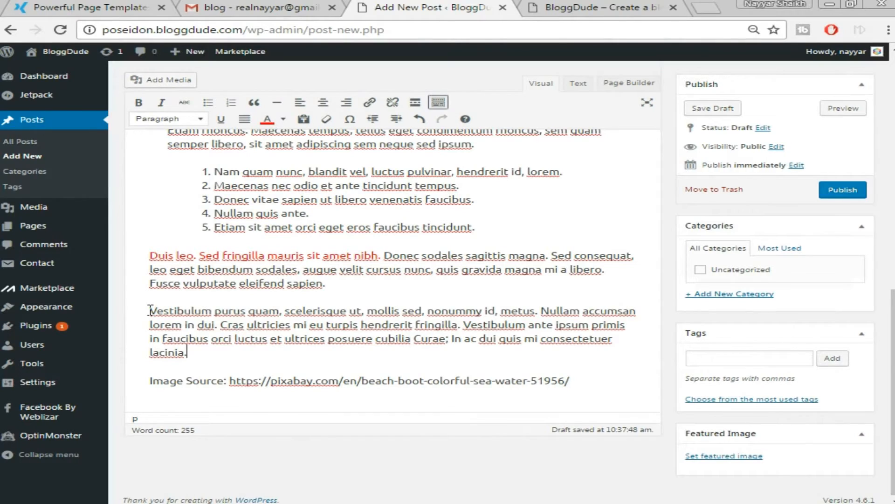
{"action": "left_click_drag", "start_coordinate": [150, 310], "coordinate": [211, 317]}
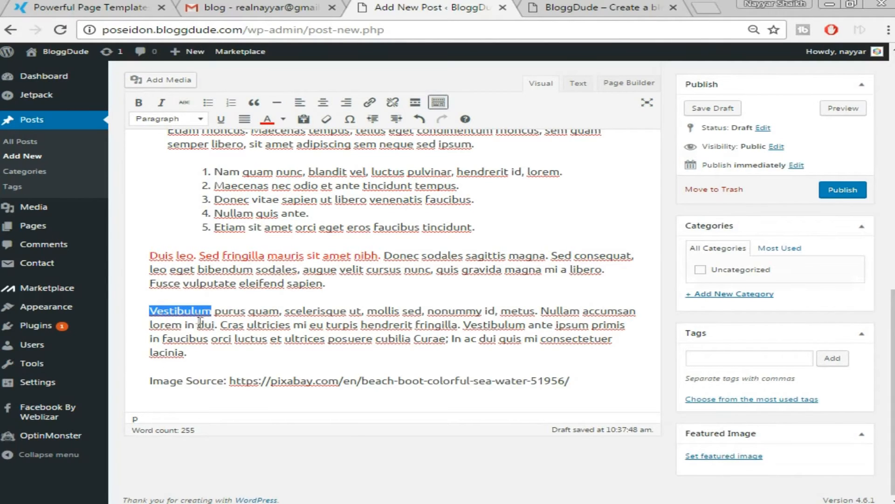
Link the word 'Vestibulum' to bloggdude.com.
{"action": "left_click", "coordinate": [234, 311]}
{"action": "left_click_drag", "start_coordinate": [153, 311], "coordinate": [212, 311]}
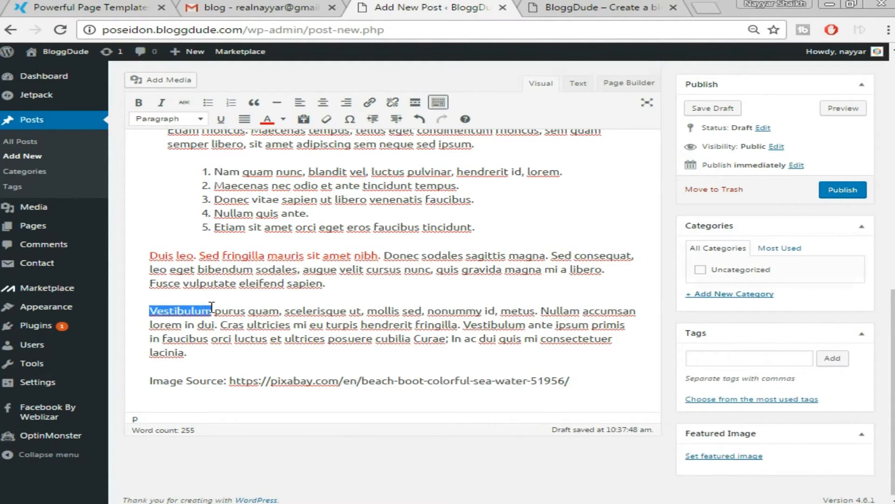
{"action": "left_click", "coordinate": [369, 102]}
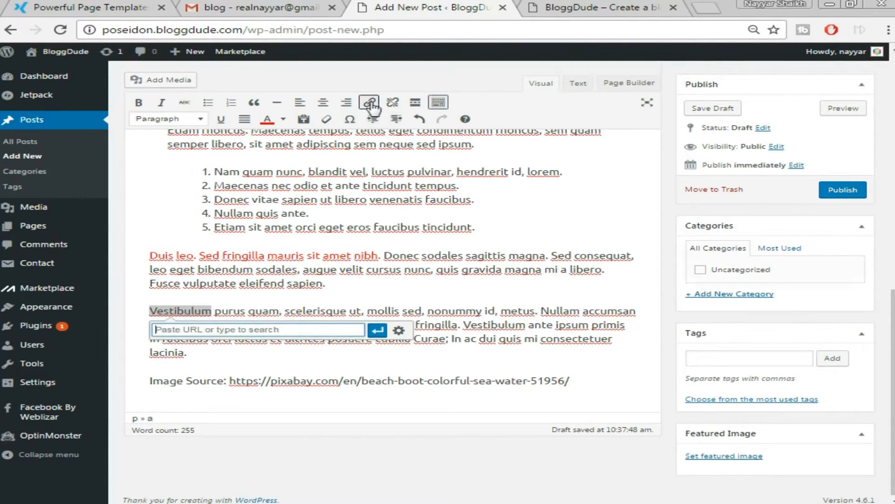
{"action": "type", "text": "b"}
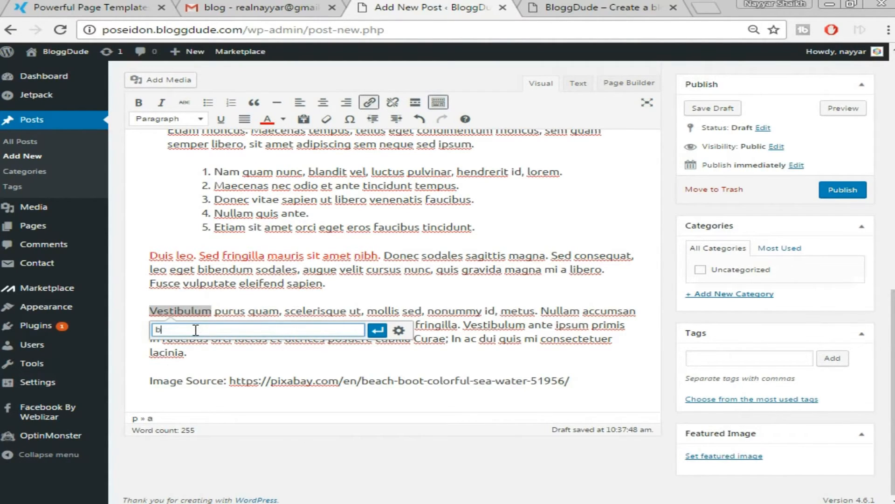
{"action": "type", "text": "loggdude.com"}
{"action": "left_click", "coordinate": [377, 331]}
{"action": "left_click", "coordinate": [357, 370]}
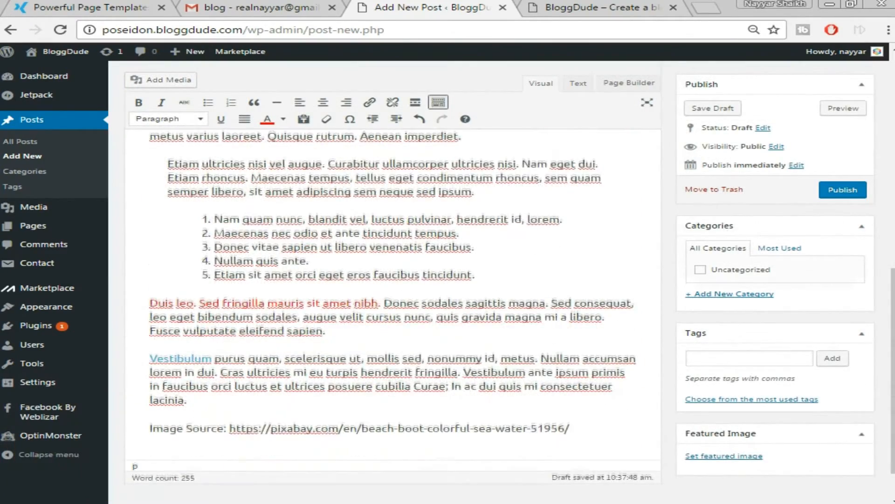
{"action": "scroll", "coordinate": [783, 219], "scroll_direction": "down", "scroll_amount": 1}
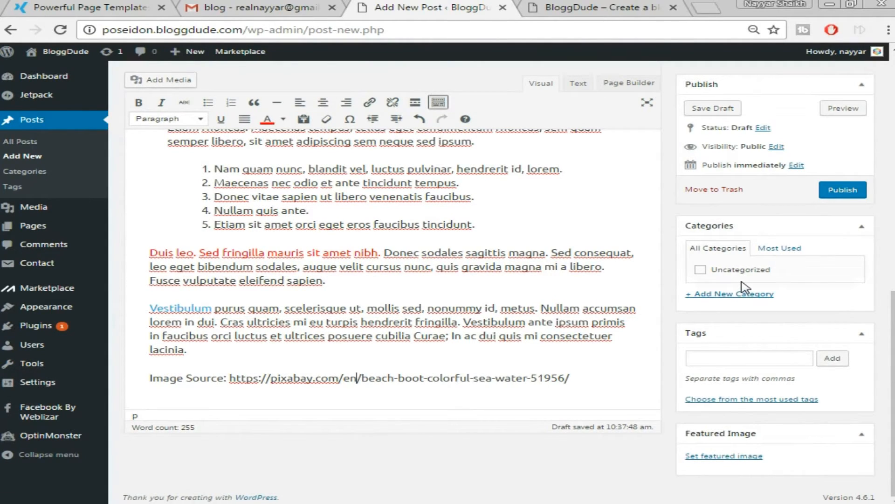
Add a 'Make Money Online' category and tick it for the post.
{"action": "left_click", "coordinate": [722, 300]}
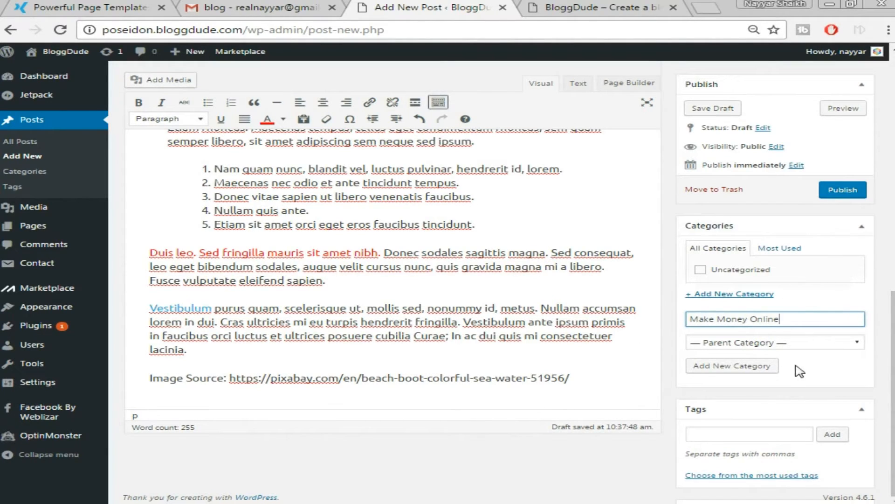
{"action": "key", "text": "Return"}
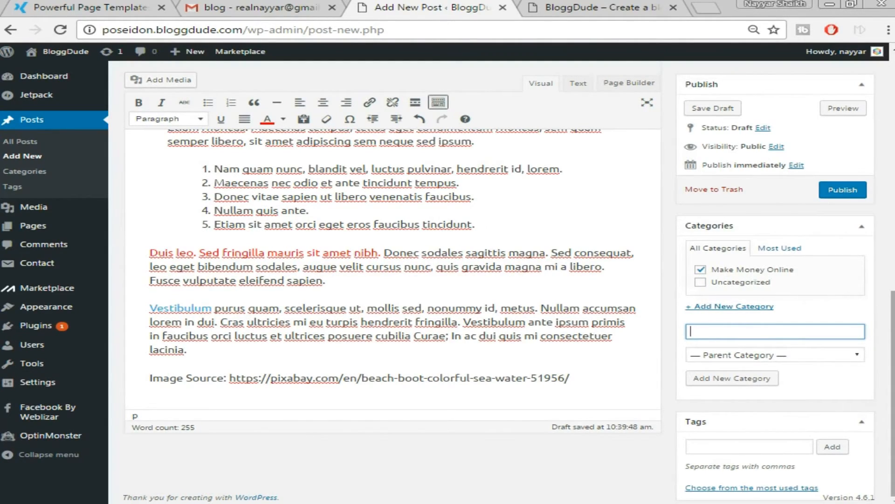
{"action": "scroll", "coordinate": [807, 385], "scroll_direction": "up", "scroll_amount": 5}
{"action": "scroll", "coordinate": [807, 386], "scroll_direction": "down", "scroll_amount": 3}
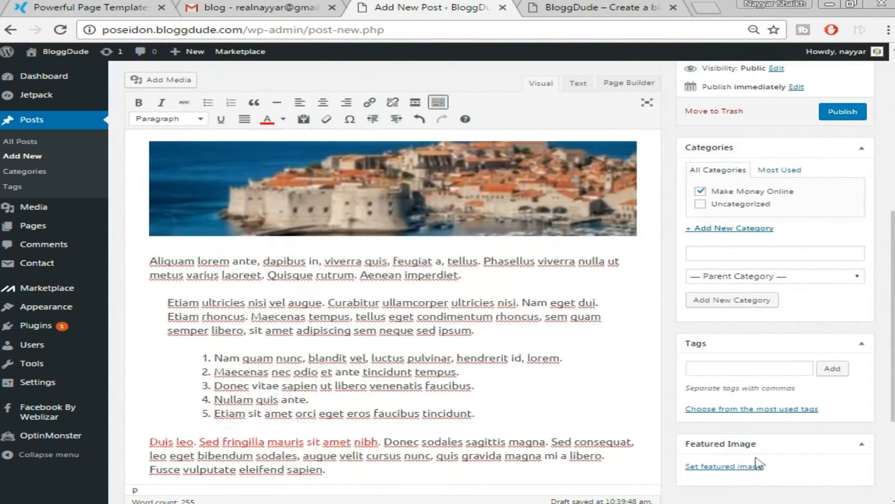
Open the featured image chooser and check the demo site's Powerful Page Templates post and home page.
{"action": "left_click", "coordinate": [726, 467]}
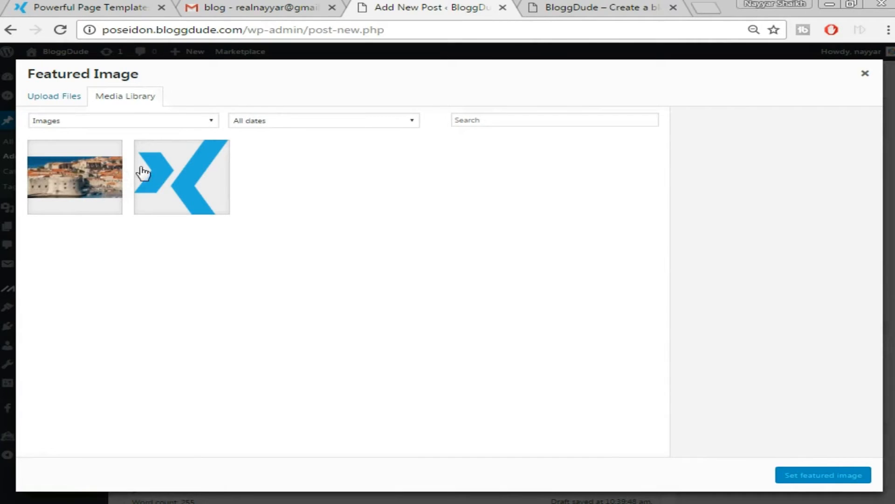
{"action": "left_click", "coordinate": [103, 7]}
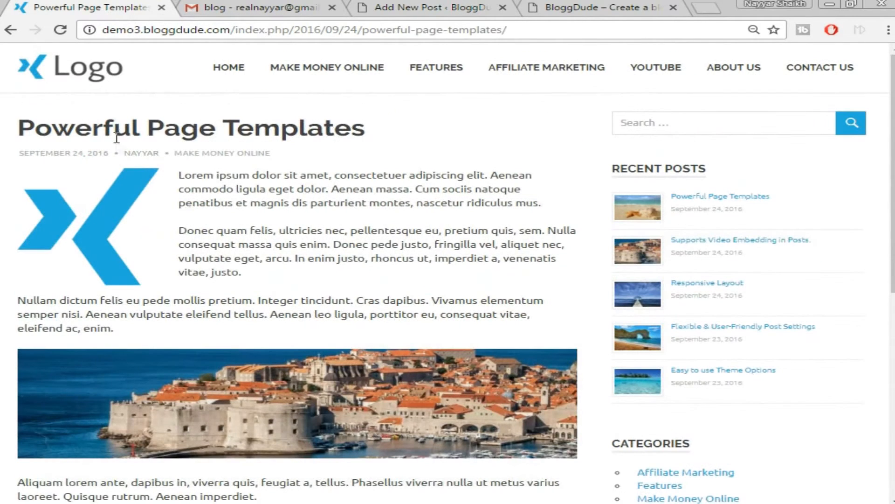
{"action": "left_click", "coordinate": [70, 74]}
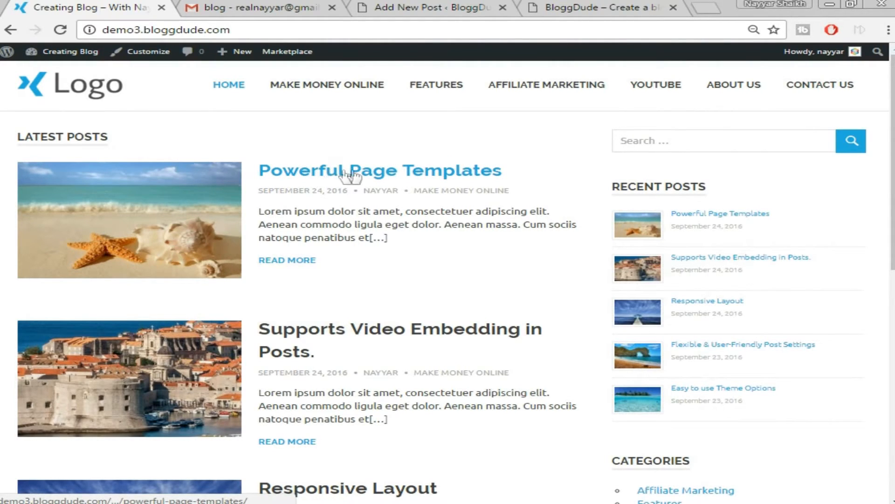
{"action": "left_click", "coordinate": [550, 6]}
Upload the w2 tropical island image and set it as the post's featured image.
{"action": "left_click", "coordinate": [438, 6]}
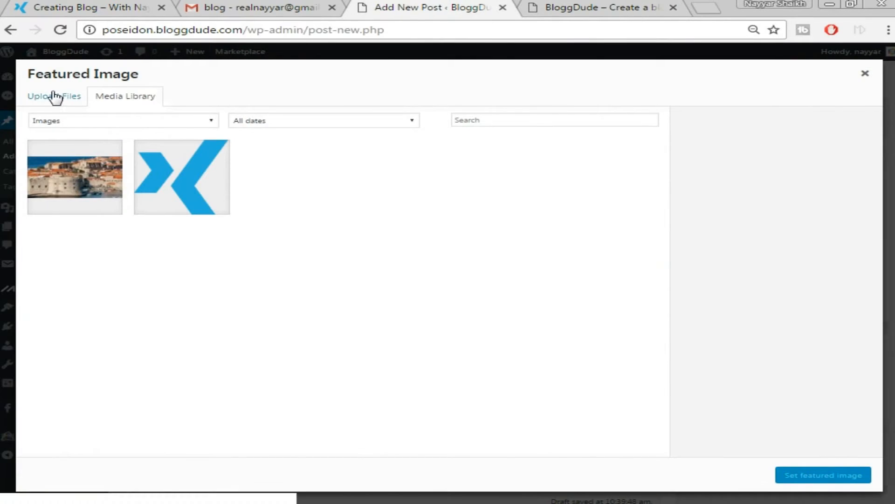
{"action": "left_click", "coordinate": [54, 95]}
{"action": "left_click", "coordinate": [464, 267]}
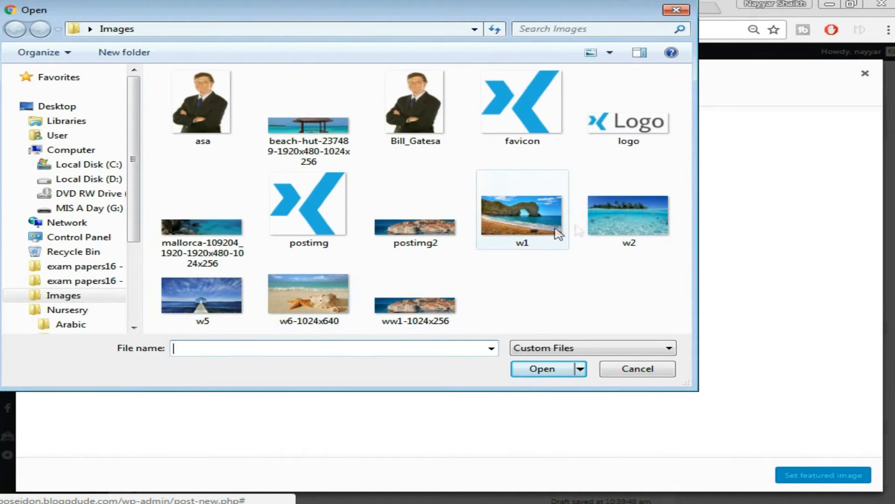
{"action": "left_click", "coordinate": [637, 211]}
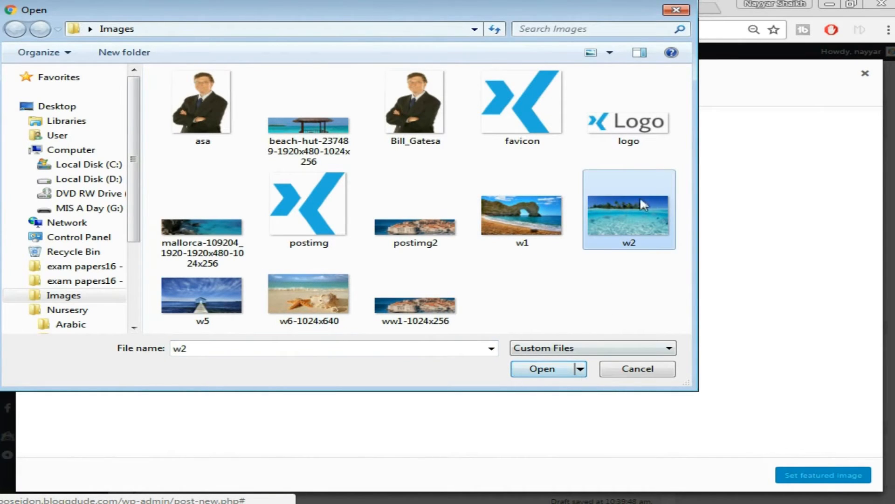
{"action": "left_click", "coordinate": [557, 370]}
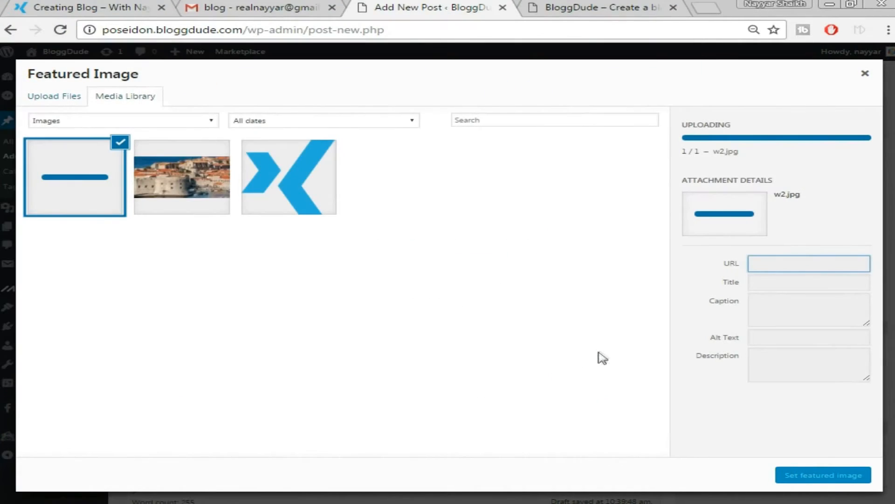
{"action": "left_click", "coordinate": [811, 483]}
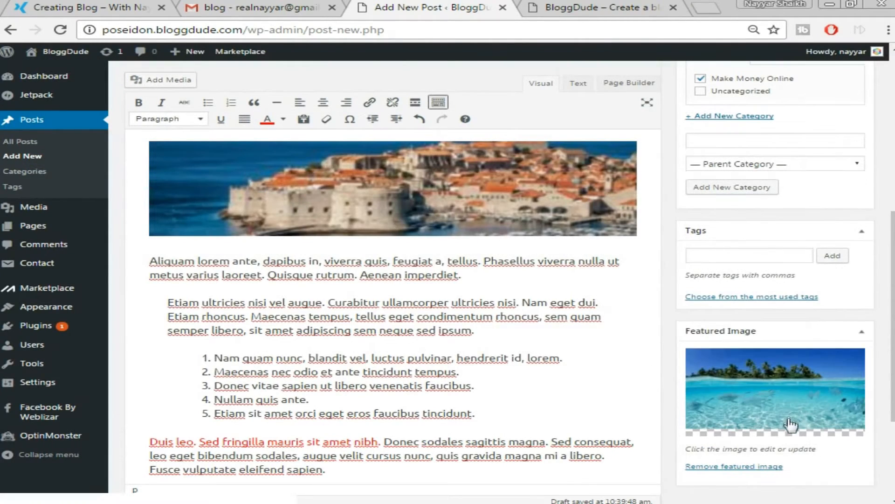
{"action": "scroll", "coordinate": [770, 415], "scroll_direction": "up", "scroll_amount": 10}
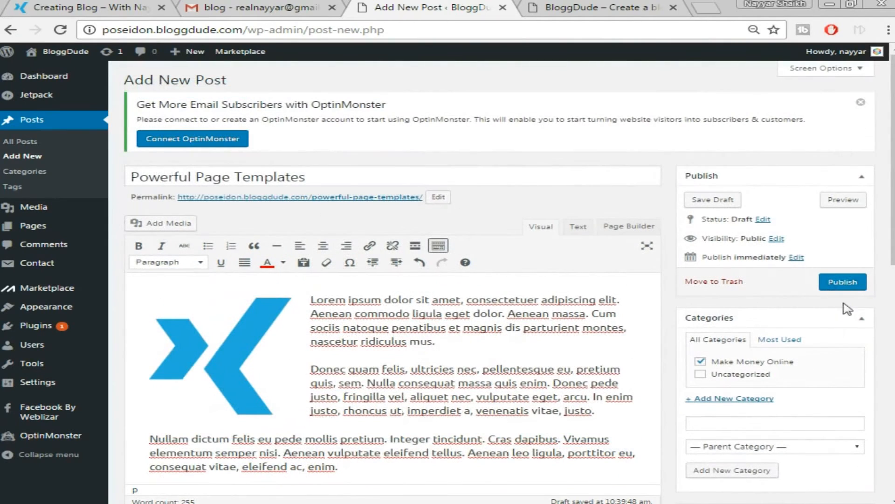
{"action": "left_click", "coordinate": [850, 286]}
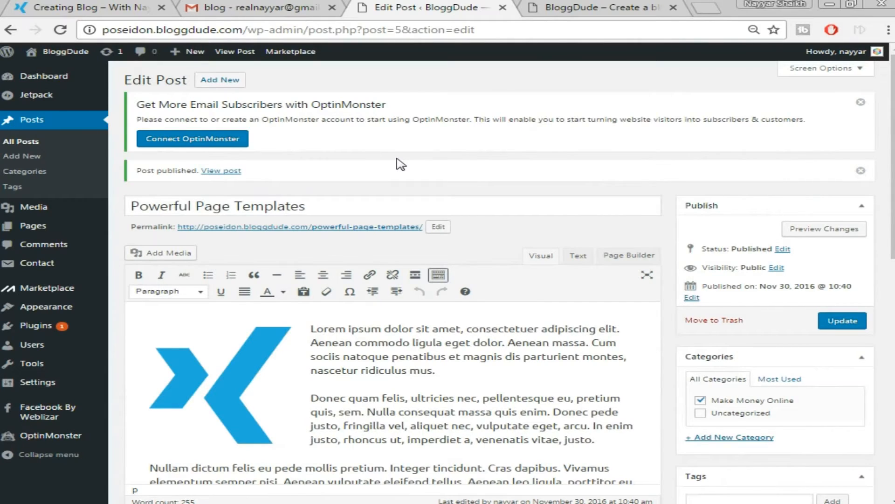
{"action": "right_click", "coordinate": [221, 178]}
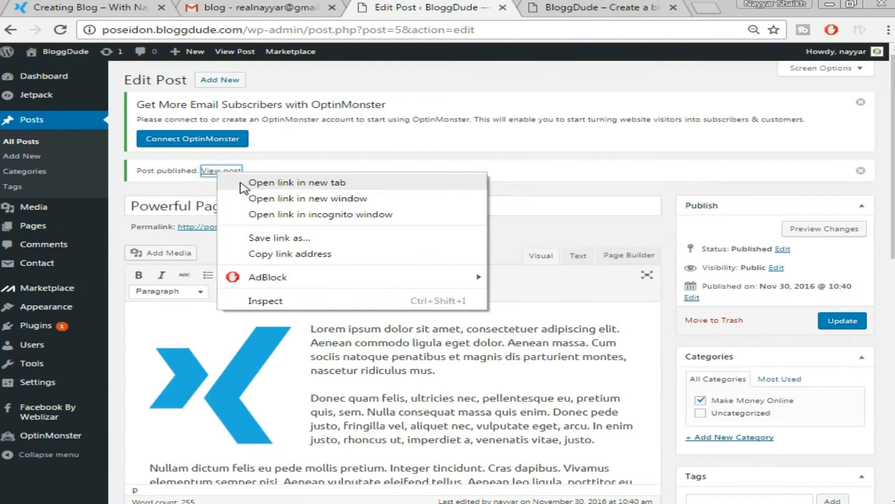
{"action": "left_click", "coordinate": [279, 182]}
{"action": "left_click", "coordinate": [496, 6]}
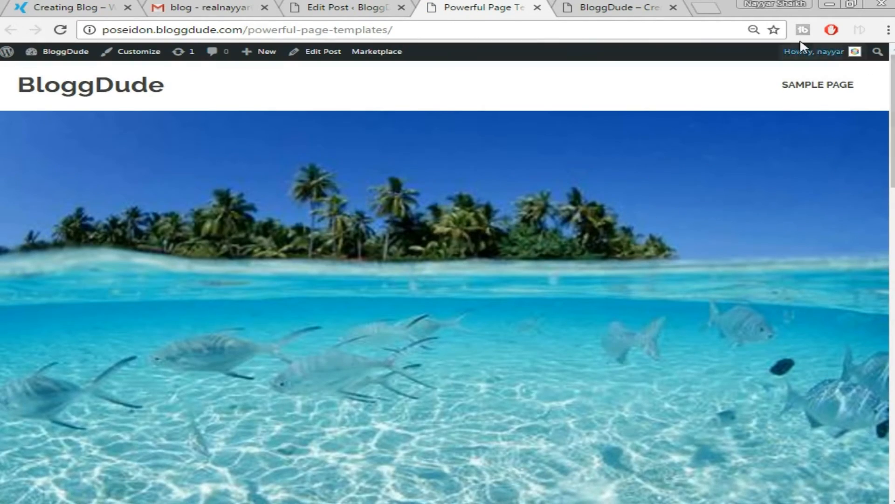
{"action": "scroll", "coordinate": [704, 292], "scroll_direction": "down", "scroll_amount": 8}
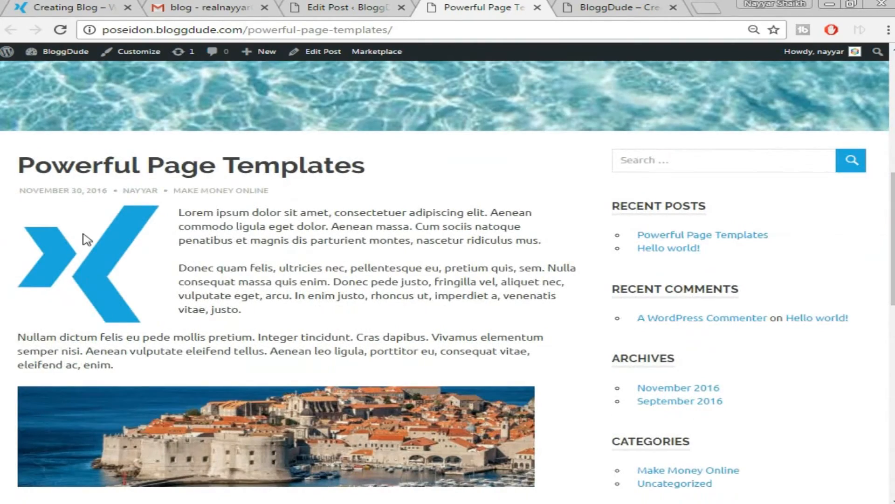
{"action": "scroll", "coordinate": [134, 256], "scroll_direction": "down", "scroll_amount": 6}
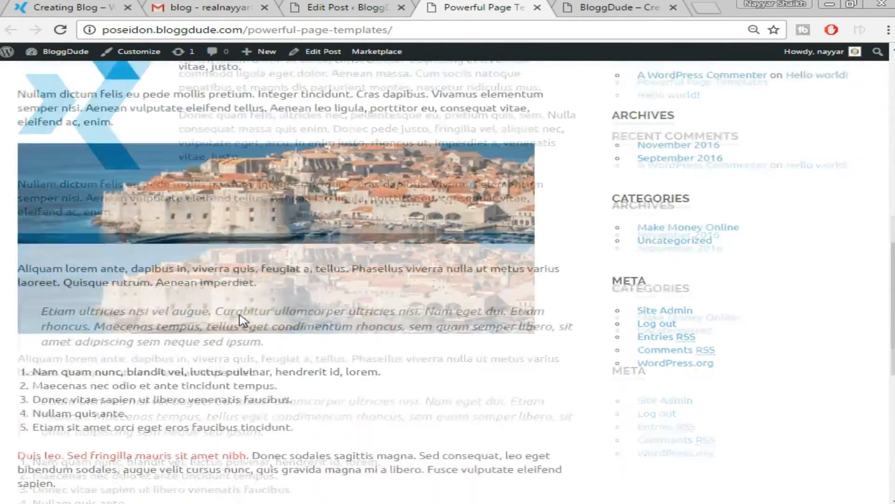
{"action": "scroll", "coordinate": [472, 340], "scroll_direction": "down", "scroll_amount": 2}
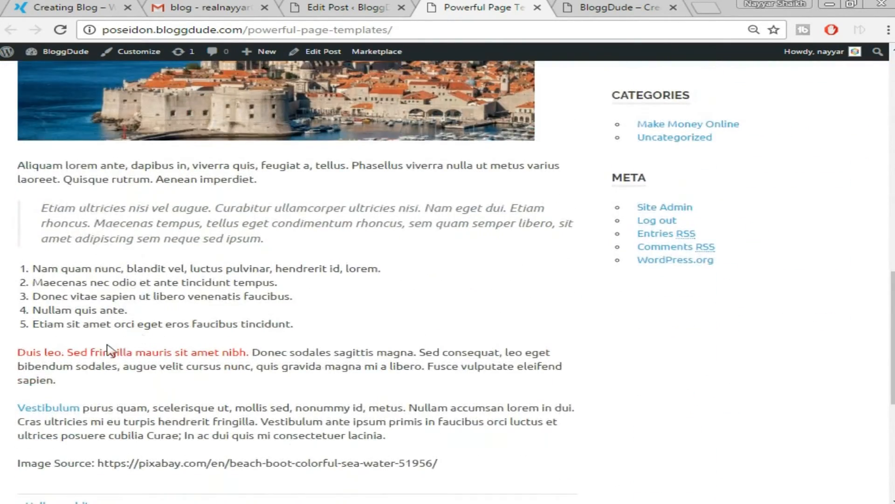
{"action": "scroll", "coordinate": [110, 351], "scroll_direction": "down", "scroll_amount": 3}
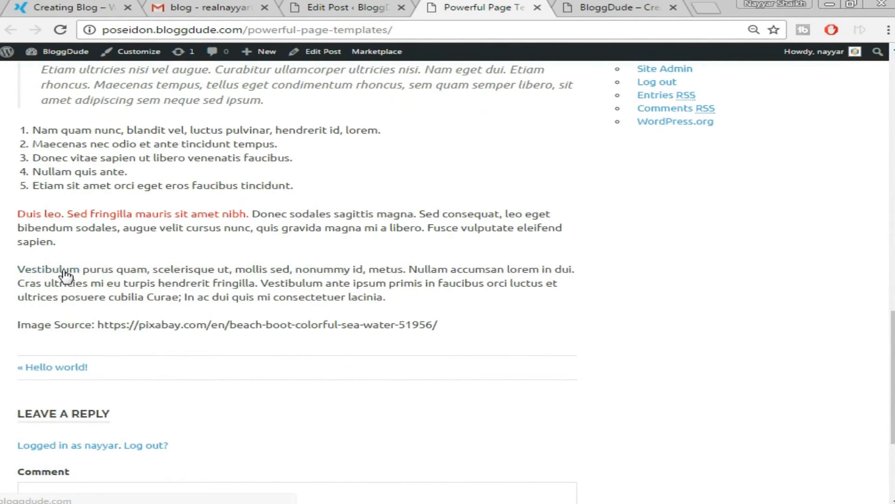
{"action": "right_click", "coordinate": [62, 270]}
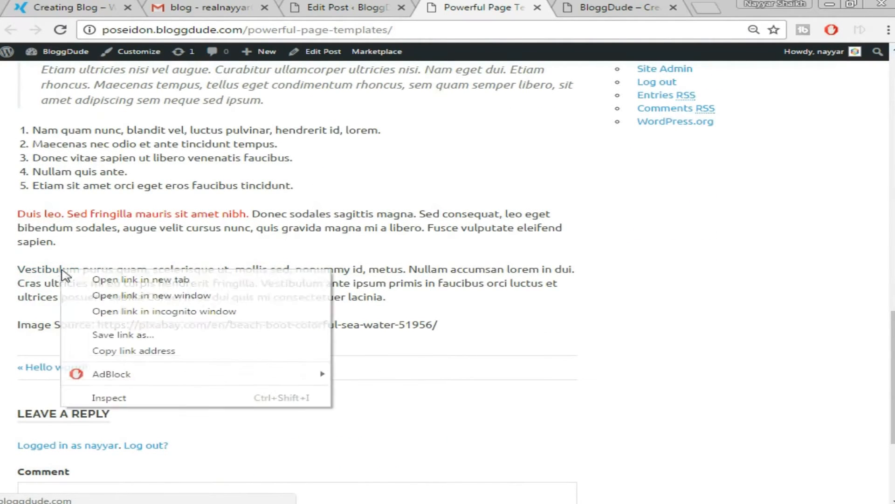
{"action": "left_click", "coordinate": [70, 280]}
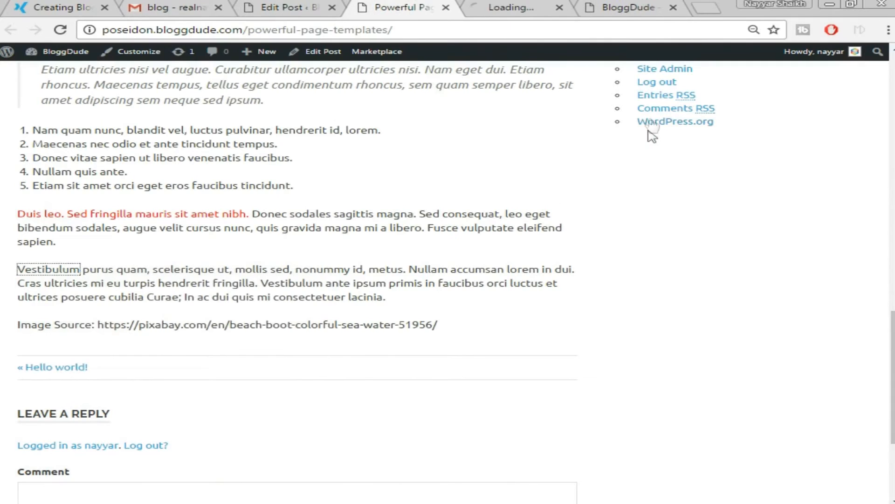
{"action": "left_click", "coordinate": [511, 14]}
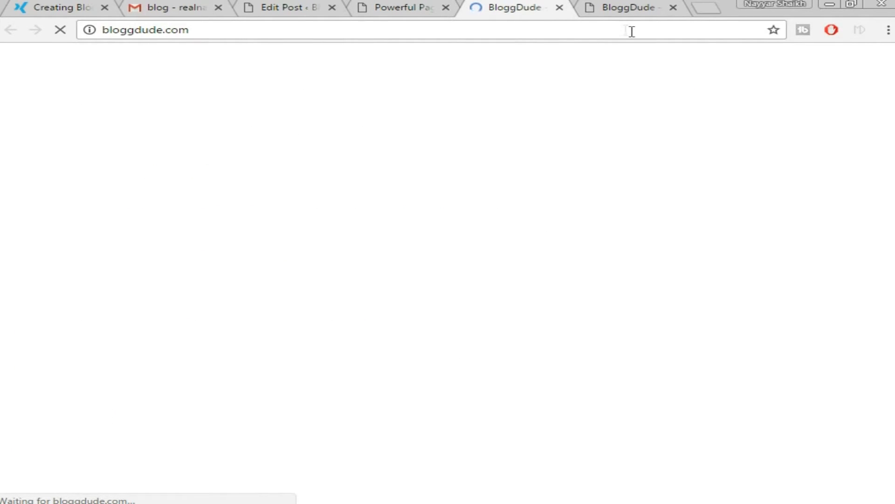
{"action": "left_click", "coordinate": [561, 9]}
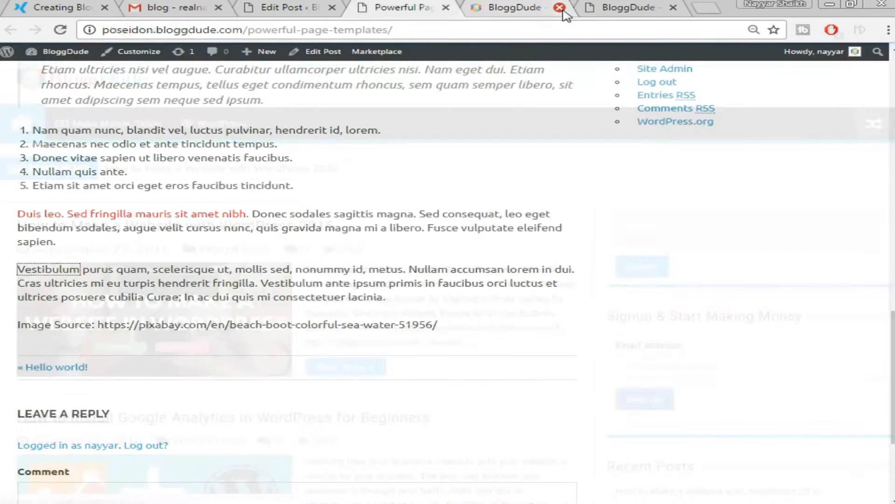
{"action": "scroll", "coordinate": [340, 388], "scroll_direction": "up", "scroll_amount": 9}
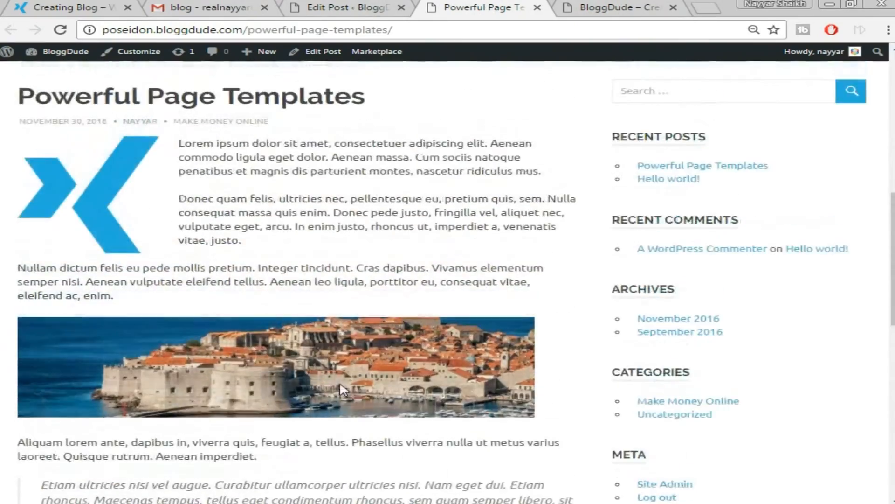
{"action": "scroll", "coordinate": [341, 388], "scroll_direction": "up", "scroll_amount": 10}
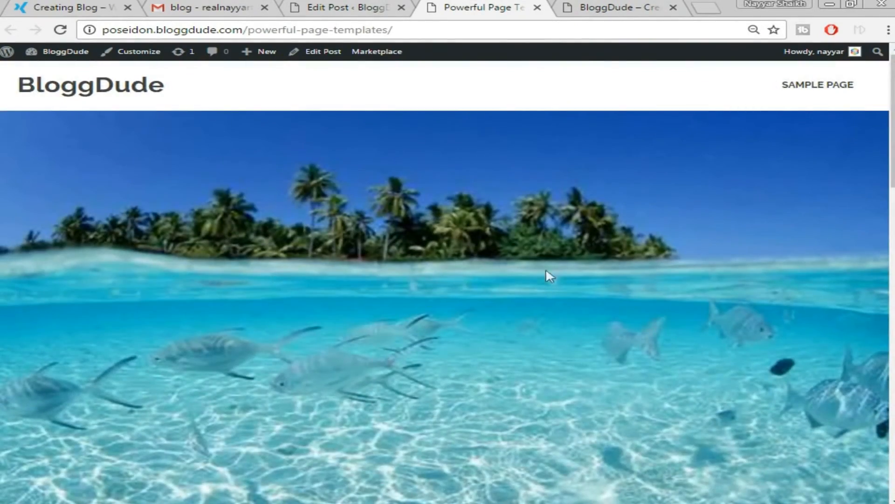
{"action": "scroll", "coordinate": [368, 319], "scroll_direction": "down", "scroll_amount": 1}
{"action": "scroll", "coordinate": [478, 294], "scroll_direction": "up", "scroll_amount": 1}
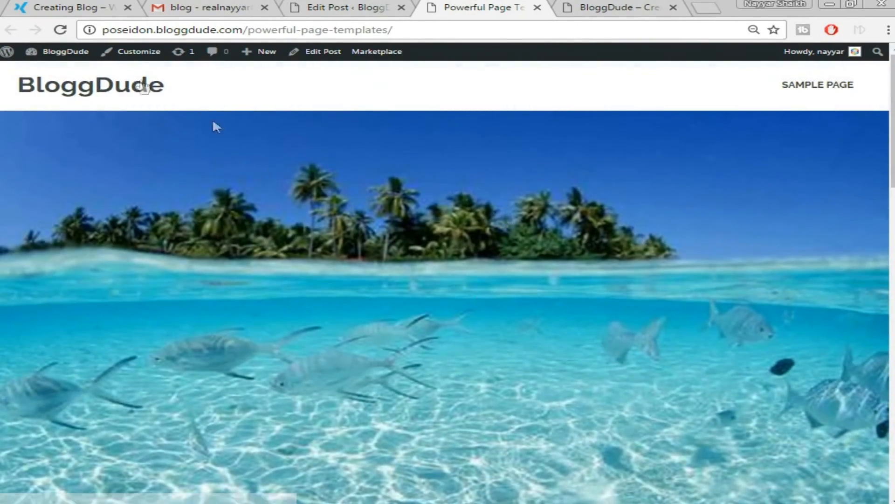
Open the Customizer at Theme Options > General Settings and review the settings.
{"action": "left_click", "coordinate": [136, 60]}
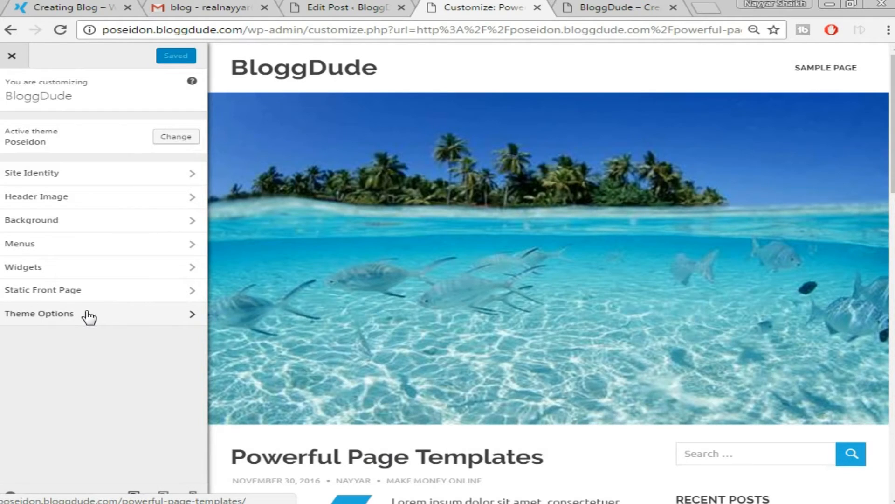
{"action": "left_click", "coordinate": [88, 317]}
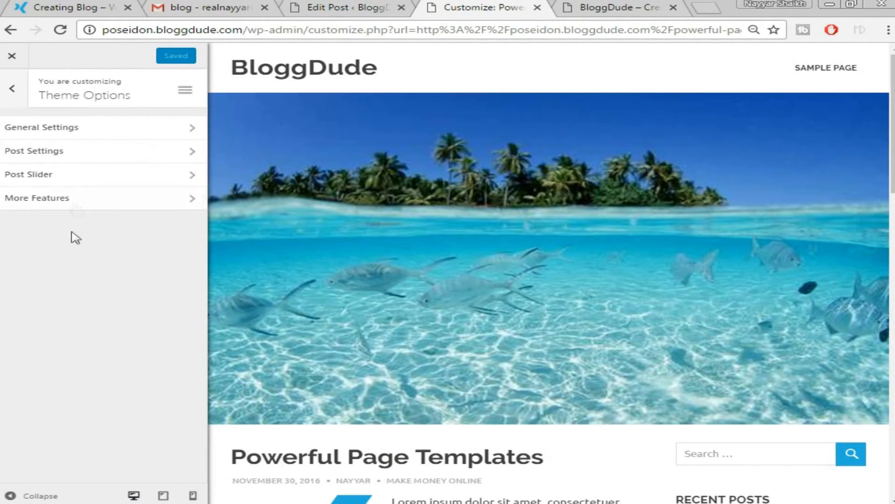
{"action": "left_click", "coordinate": [89, 127]}
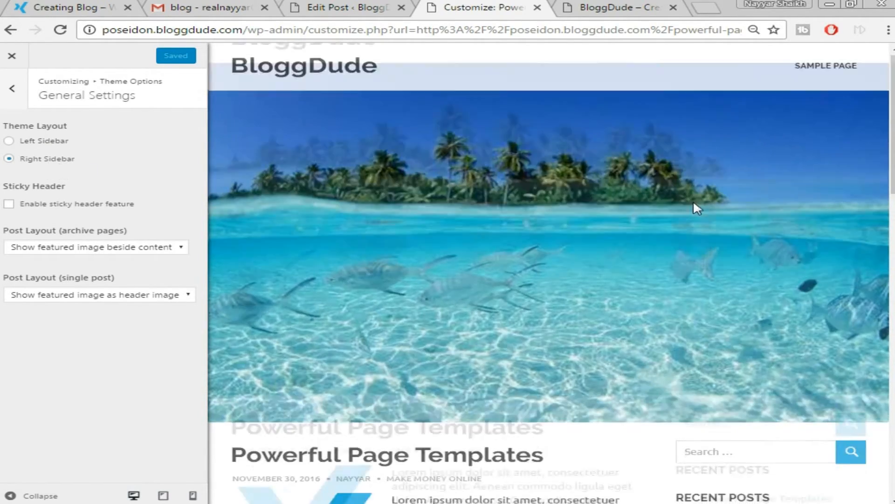
{"action": "scroll", "coordinate": [695, 199], "scroll_direction": "down", "scroll_amount": 3}
{"action": "scroll", "coordinate": [788, 363], "scroll_direction": "up", "scroll_amount": 3}
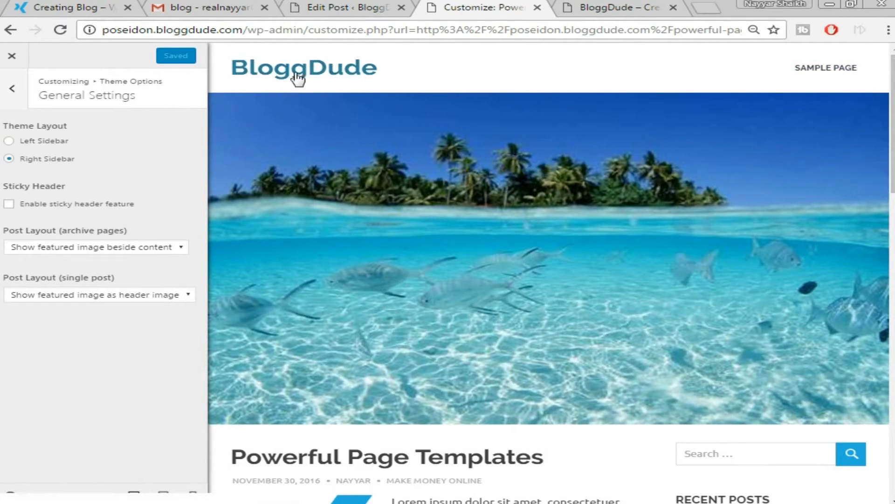
{"action": "scroll", "coordinate": [622, 158], "scroll_direction": "down", "scroll_amount": 5}
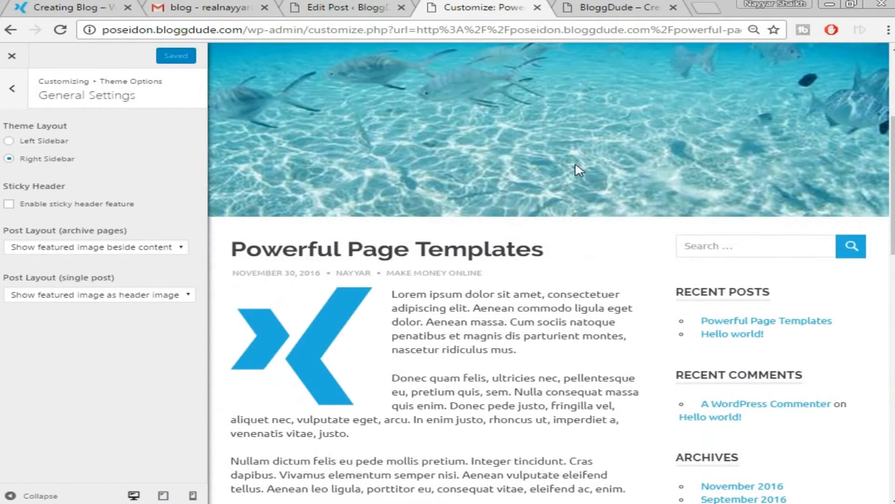
{"action": "scroll", "coordinate": [577, 169], "scroll_direction": "up", "scroll_amount": 5}
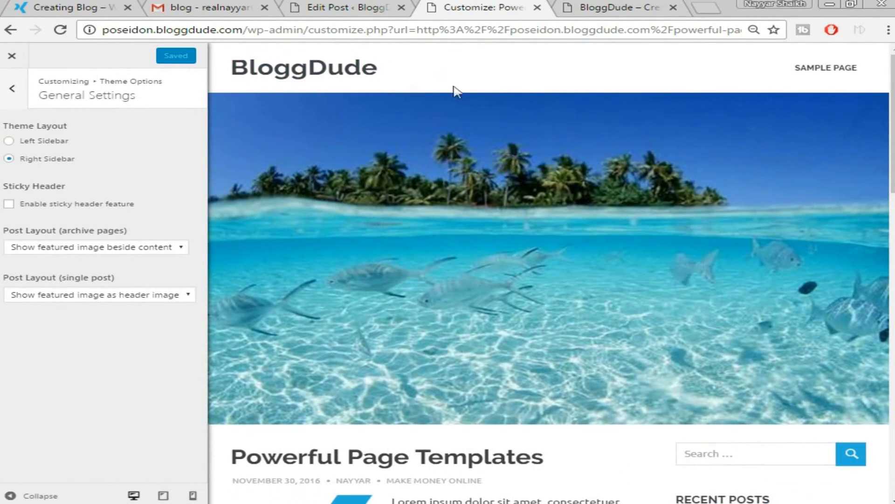
Compare with the demo site's homepage, then return to the BloggDude Customizer.
{"action": "left_click", "coordinate": [67, 6]}
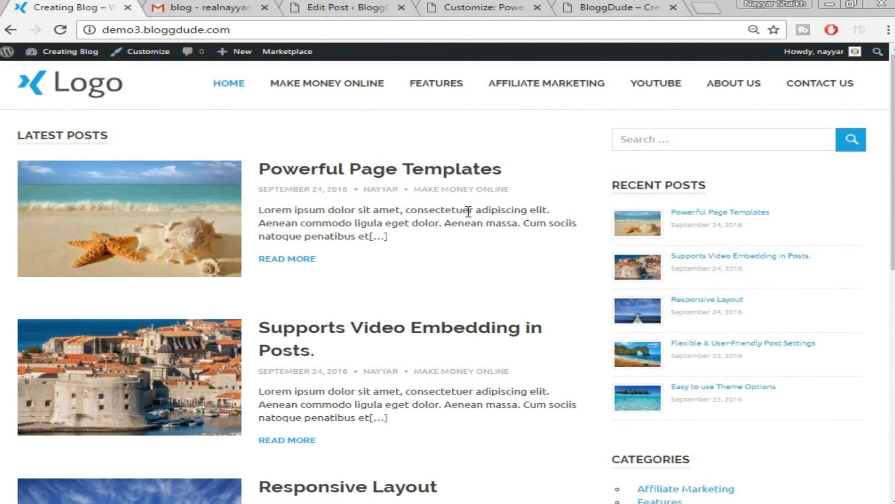
{"action": "scroll", "coordinate": [467, 212], "scroll_direction": "down", "scroll_amount": 7}
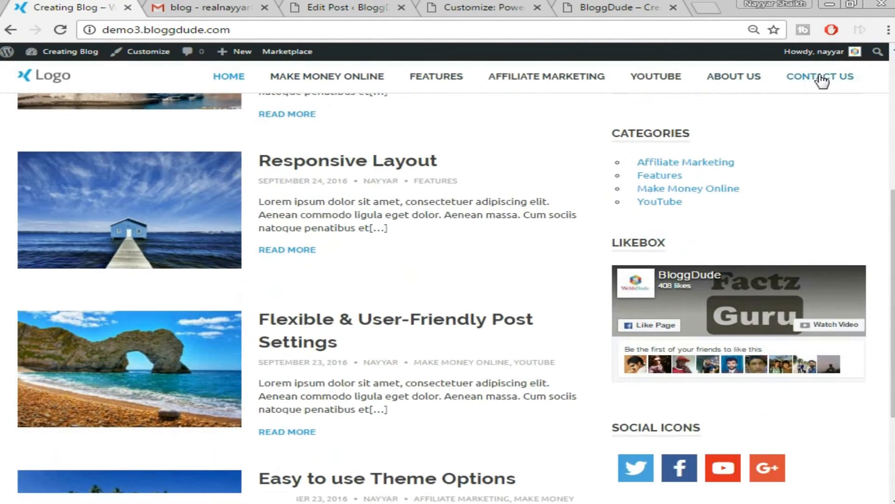
{"action": "scroll", "coordinate": [513, 226], "scroll_direction": "up", "scroll_amount": 7}
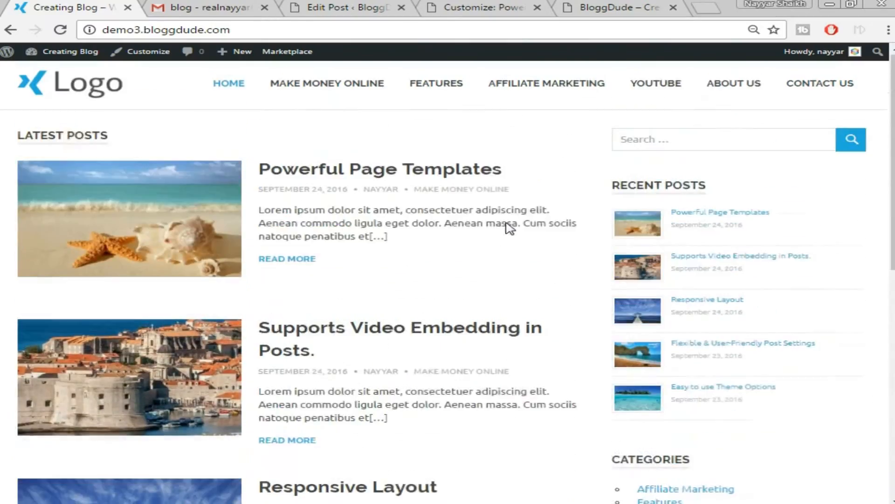
{"action": "scroll", "coordinate": [508, 222], "scroll_direction": "down", "scroll_amount": 7}
{"action": "scroll", "coordinate": [510, 229], "scroll_direction": "down", "scroll_amount": 3}
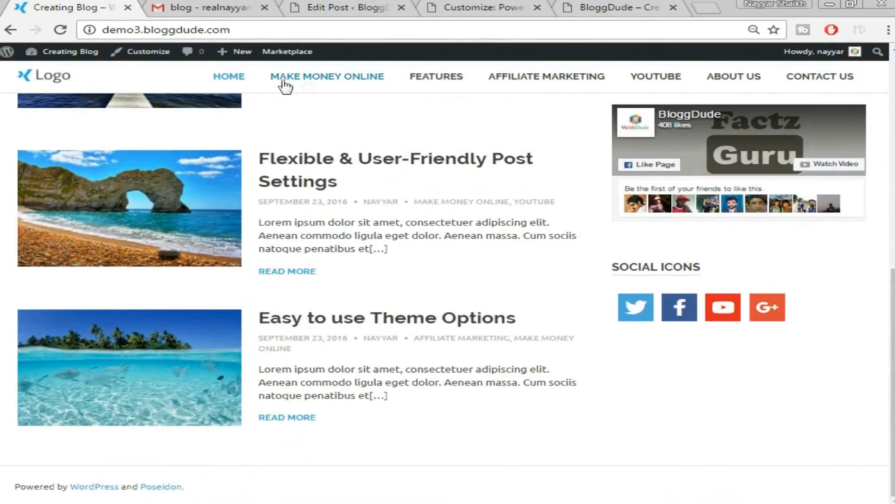
{"action": "scroll", "coordinate": [409, 236], "scroll_direction": "up", "scroll_amount": 10}
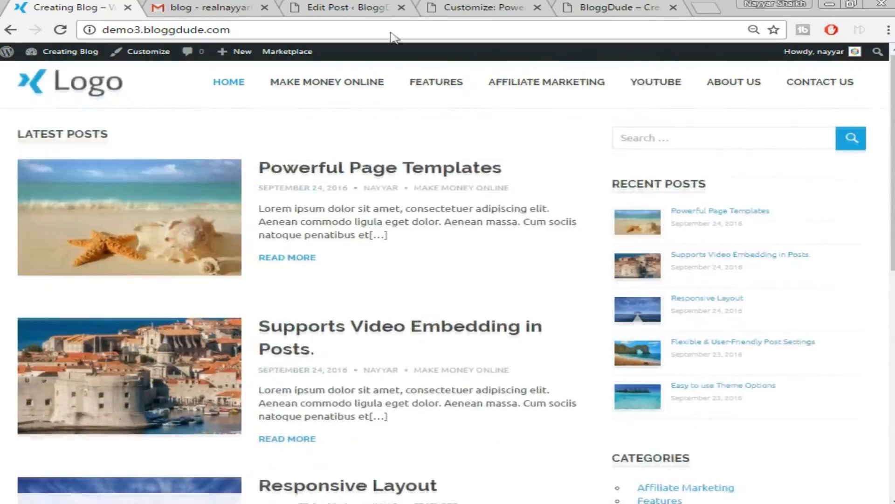
{"action": "left_click", "coordinate": [391, 7]}
{"action": "left_click", "coordinate": [513, 6]}
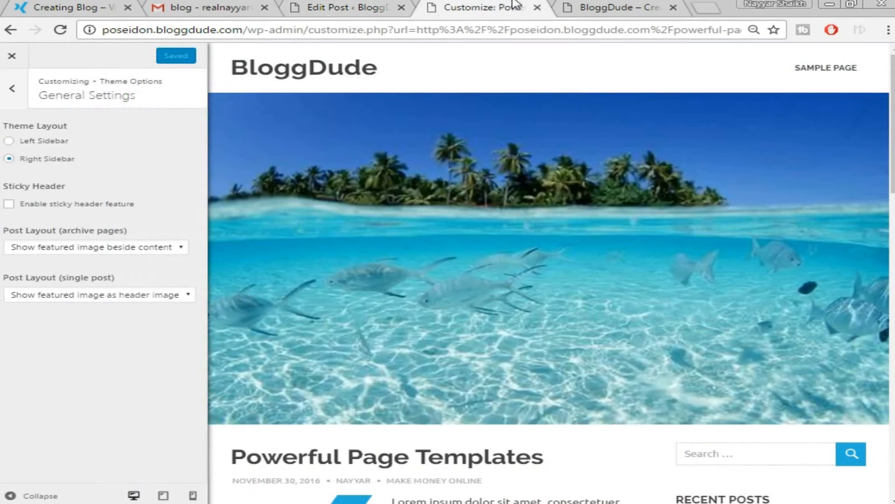
Enable sticky header, set single-post layout to Hide featured image, then Save & Publish and close.
{"action": "left_click", "coordinate": [30, 208]}
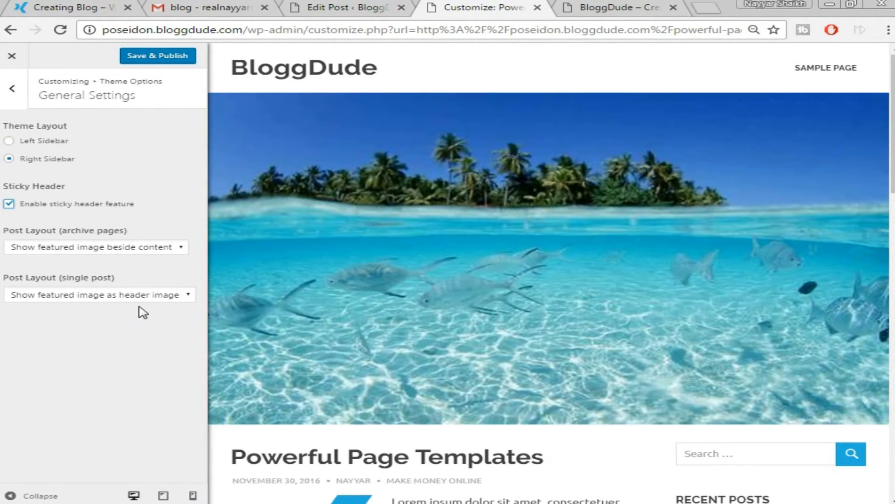
{"action": "left_click", "coordinate": [178, 299]}
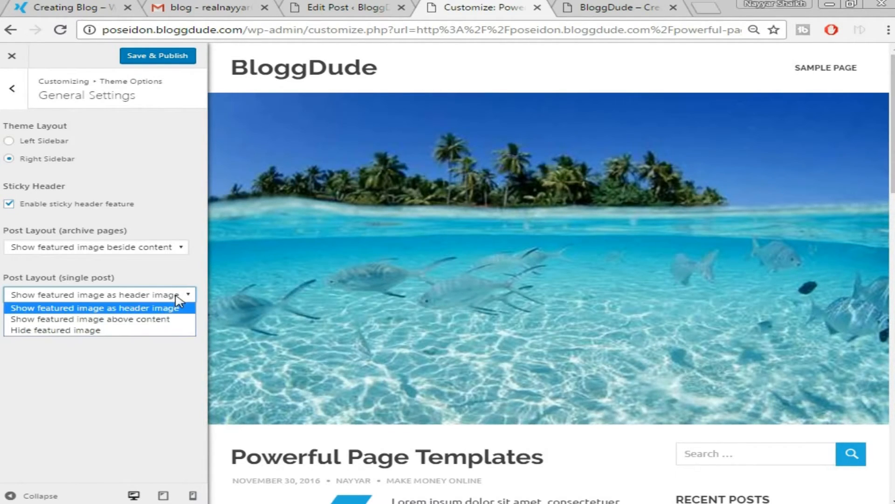
{"action": "left_click", "coordinate": [118, 331]}
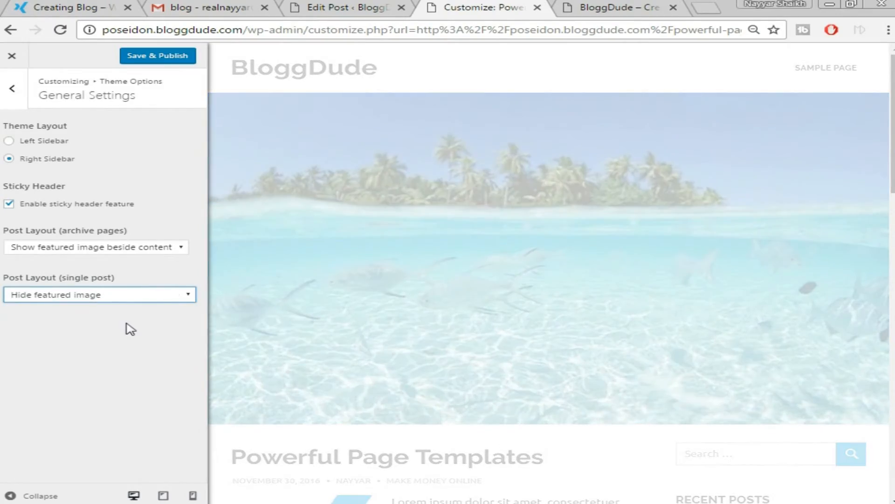
{"action": "scroll", "coordinate": [771, 260], "scroll_direction": "down", "scroll_amount": 15}
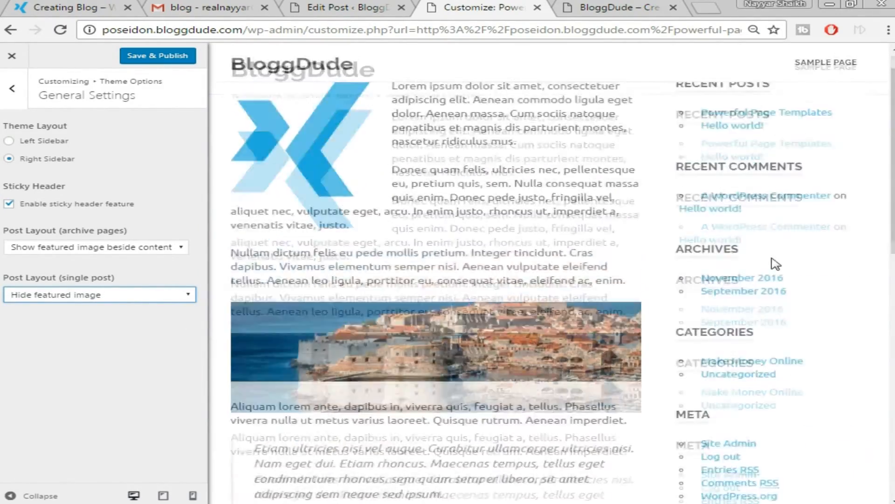
{"action": "scroll", "coordinate": [765, 280], "scroll_direction": "up", "scroll_amount": 10}
{"action": "scroll", "coordinate": [759, 284], "scroll_direction": "up", "scroll_amount": 5}
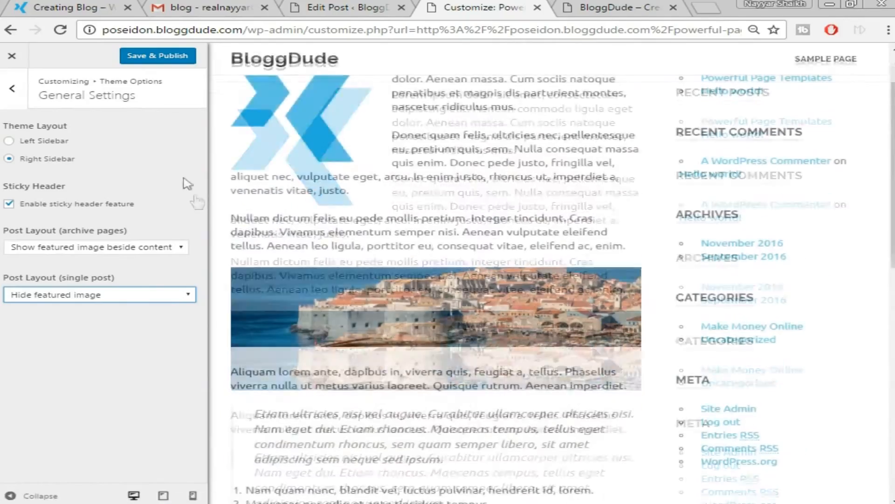
{"action": "left_click", "coordinate": [154, 57]}
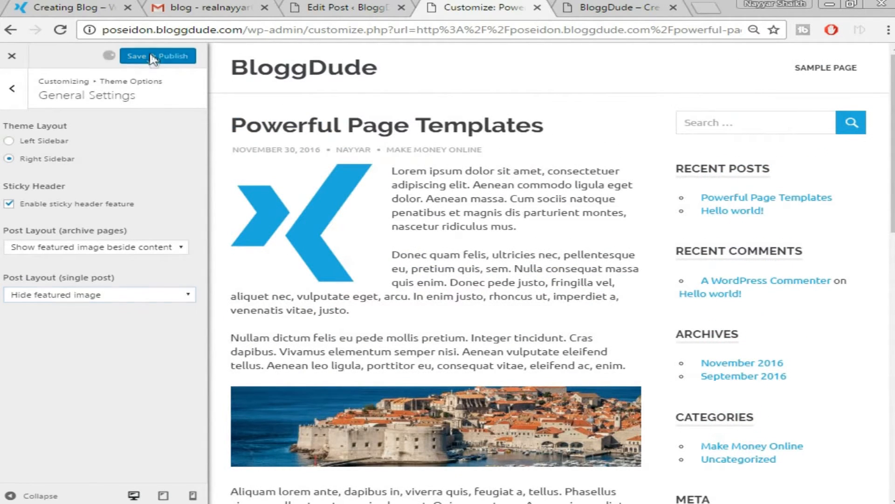
{"action": "left_click", "coordinate": [11, 55]}
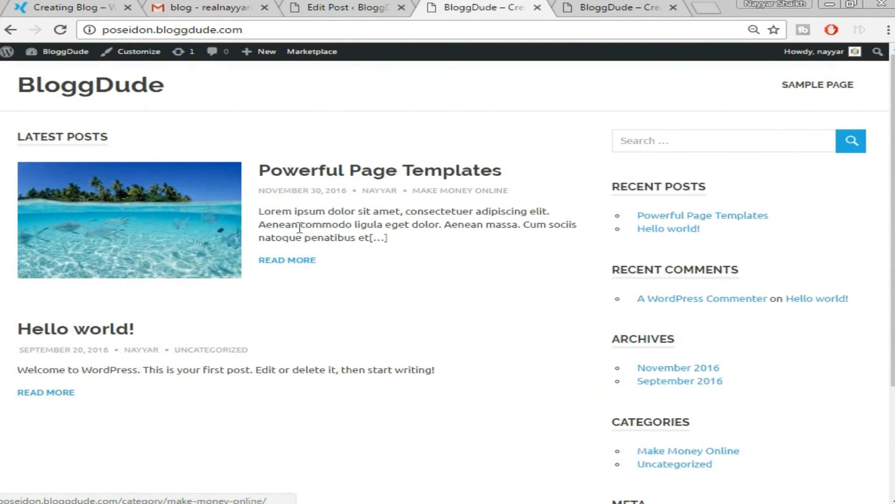
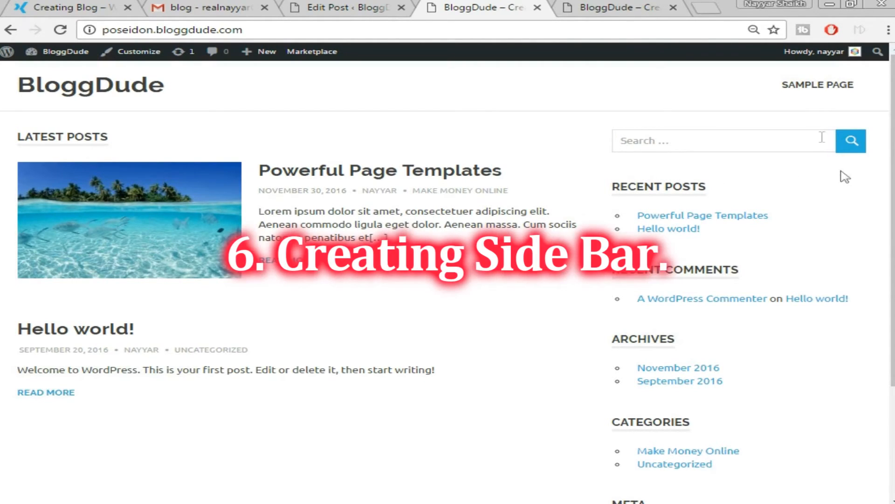
Compare the demo site's thumbnail sidebar with your blog's plain sidebar, scrolling down your front page.
{"action": "left_click", "coordinate": [67, 7]}
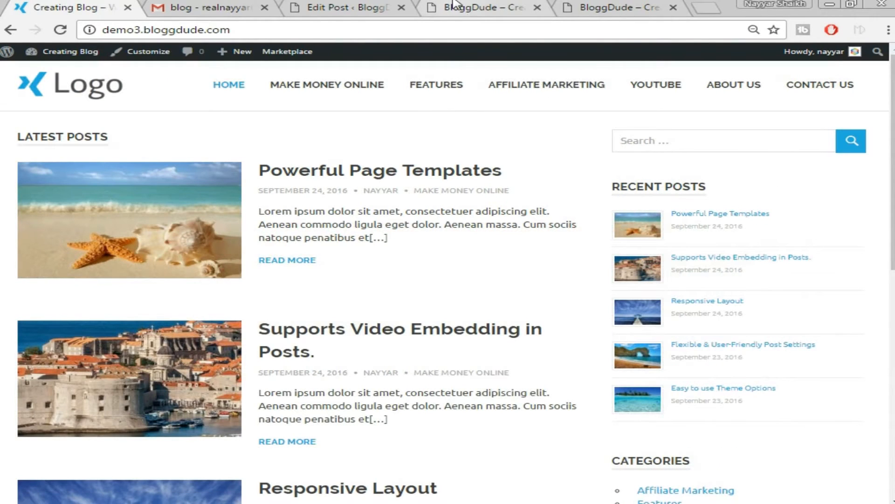
{"action": "left_click", "coordinate": [521, 7]}
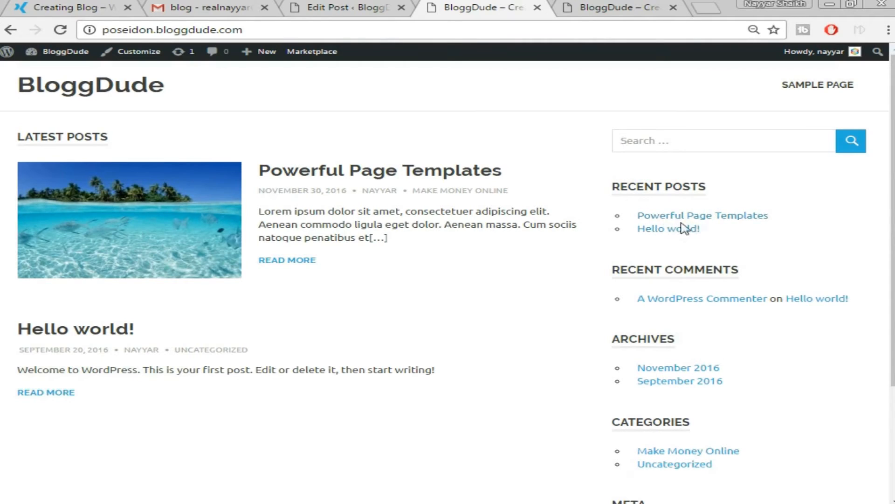
{"action": "key", "text": "ctrl+1"}
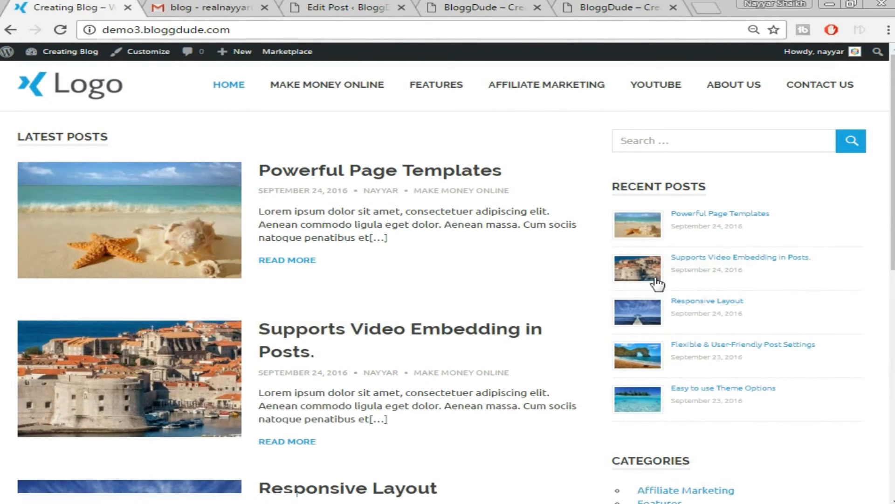
{"action": "key", "text": "ctrl+4"}
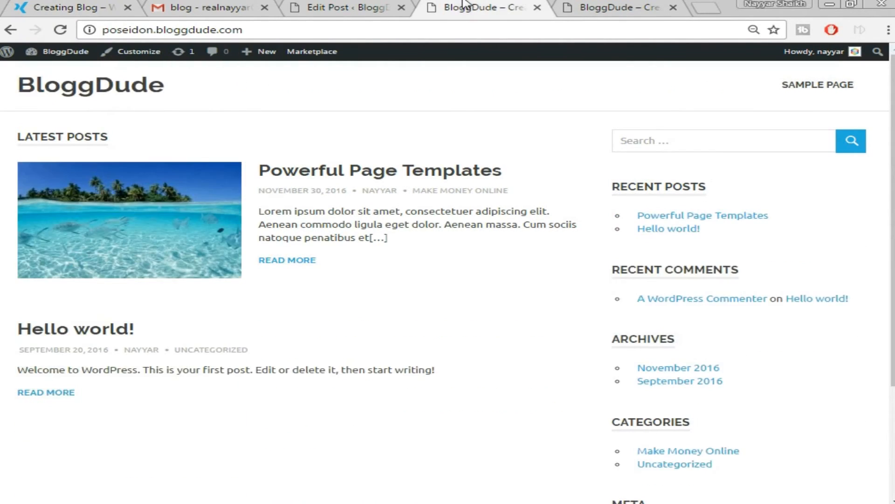
{"action": "scroll", "coordinate": [751, 223], "scroll_direction": "down", "scroll_amount": 2}
{"action": "scroll", "coordinate": [662, 233], "scroll_direction": "down", "scroll_amount": 1}
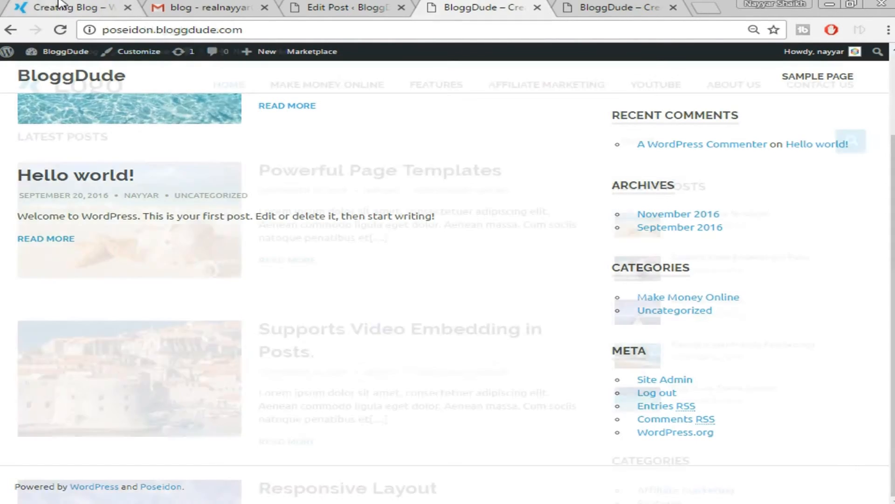
{"action": "scroll", "coordinate": [751, 180], "scroll_direction": "down", "scroll_amount": 7}
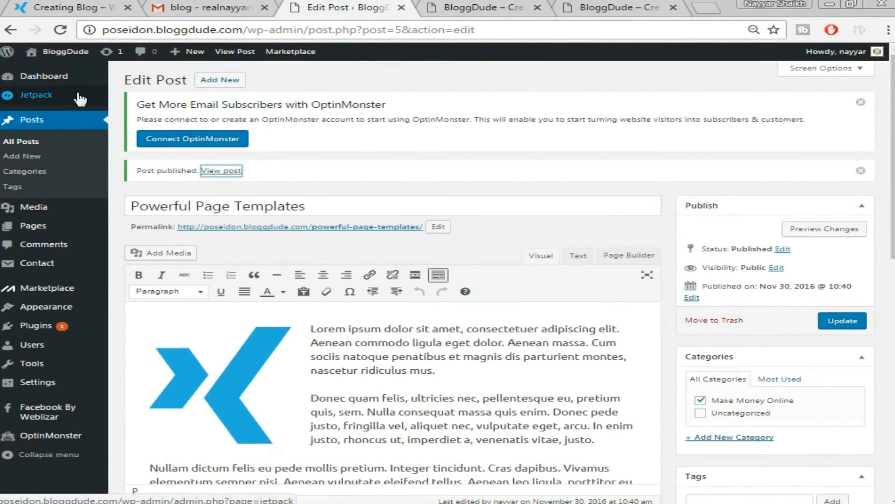
Delete the Recent Posts, Recent Comments, Archives and Meta widgets from the Sidebar, then view the front page.
{"action": "mouse_move", "coordinate": [49, 280]}
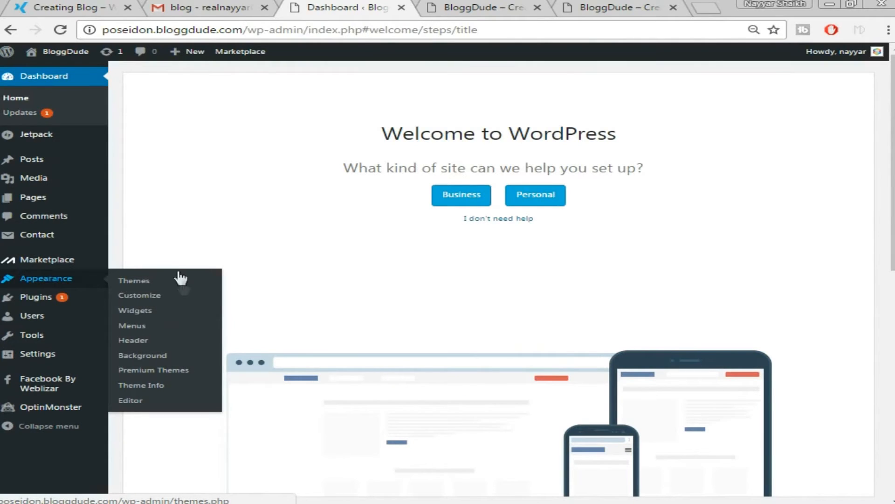
{"action": "left_click", "coordinate": [149, 308]}
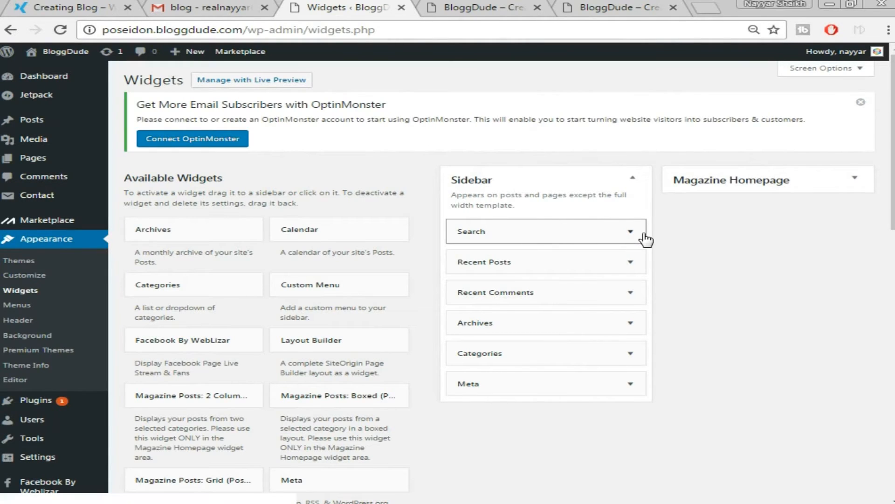
{"action": "scroll", "coordinate": [653, 254], "scroll_direction": "down", "scroll_amount": 2}
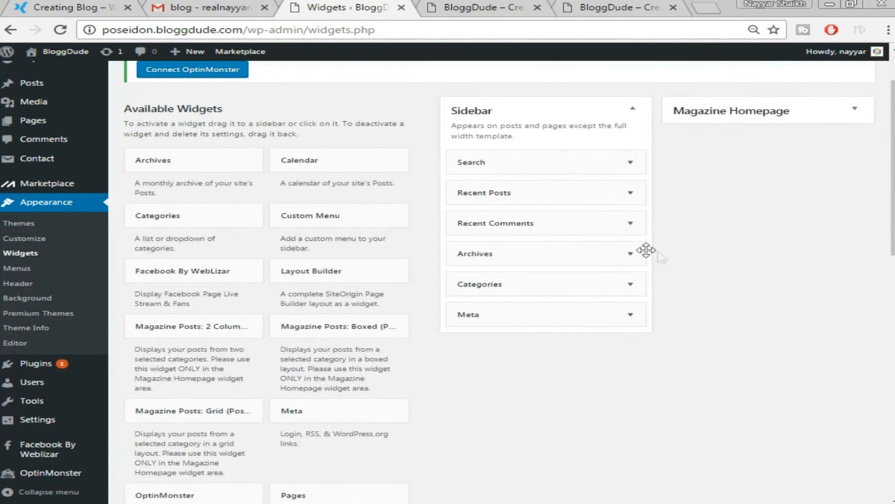
{"action": "left_click", "coordinate": [631, 193]}
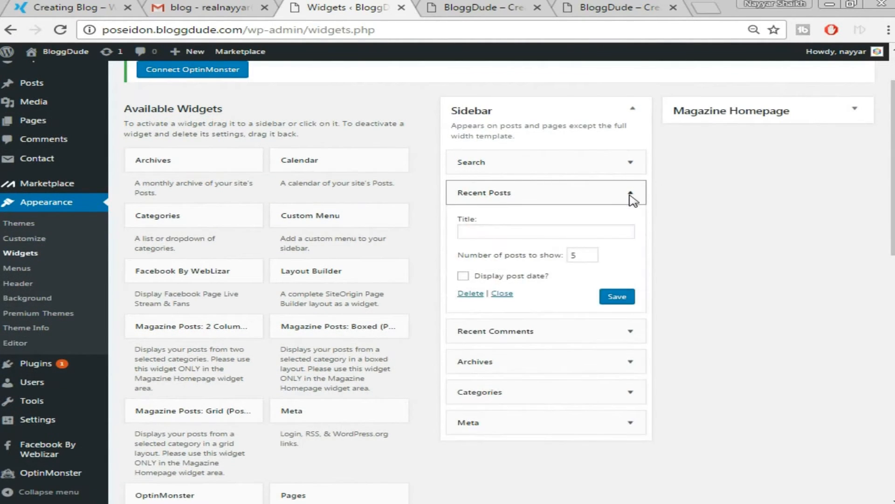
{"action": "left_click", "coordinate": [468, 294]}
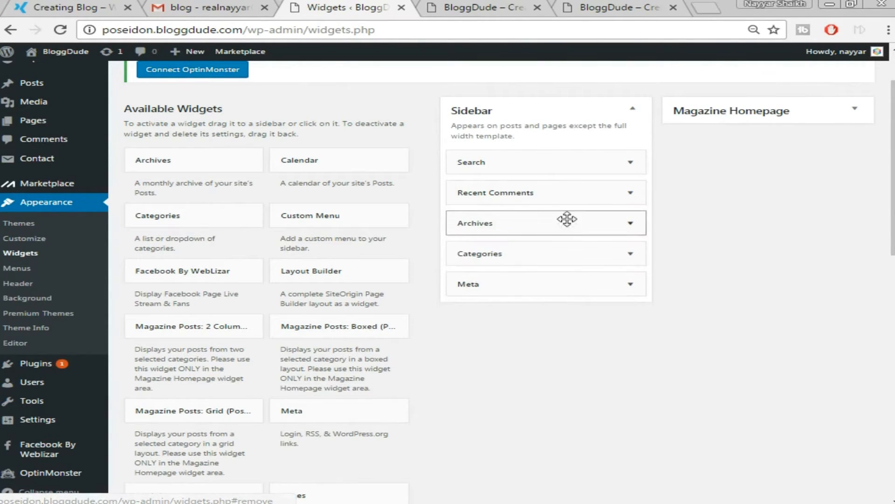
{"action": "left_click", "coordinate": [630, 194]}
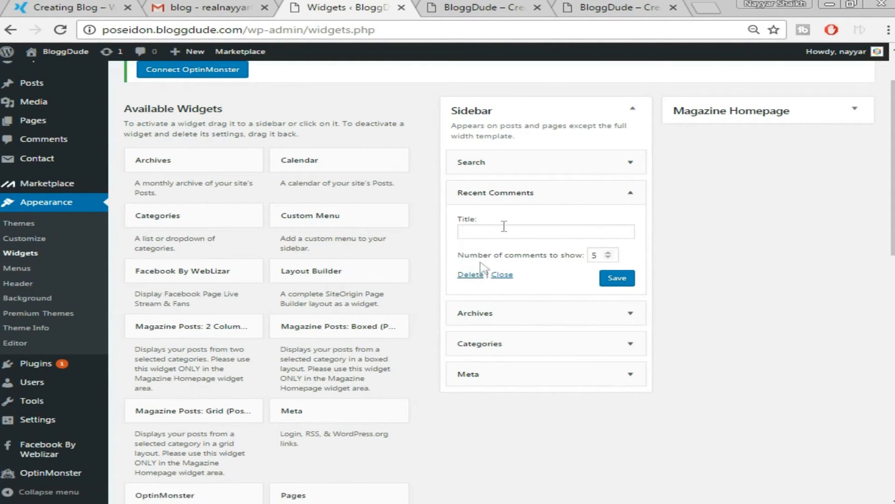
{"action": "left_click", "coordinate": [471, 275]}
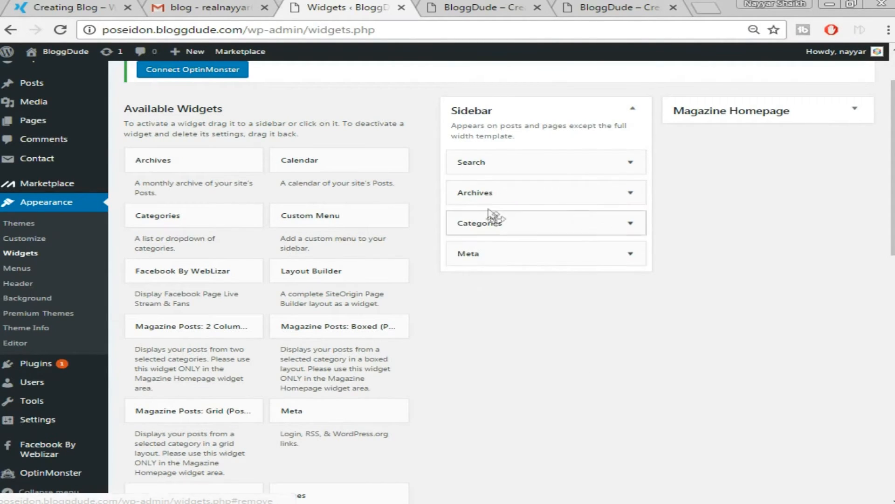
{"action": "left_click", "coordinate": [636, 194]}
{"action": "left_click", "coordinate": [471, 279]}
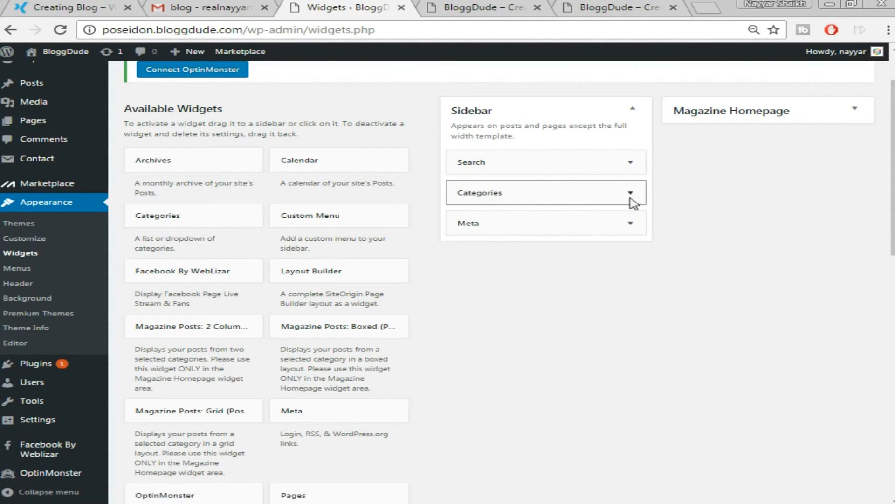
{"action": "left_click", "coordinate": [630, 225]}
{"action": "left_click", "coordinate": [471, 282]}
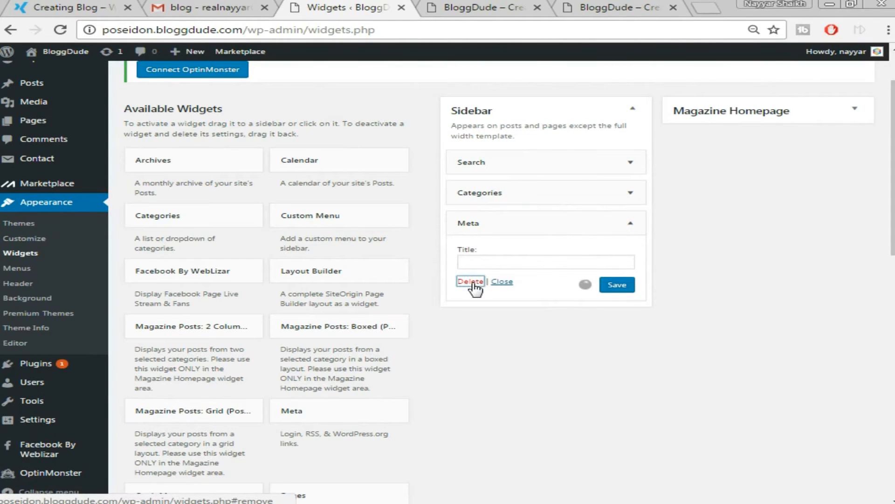
{"action": "left_click", "coordinate": [504, 7]}
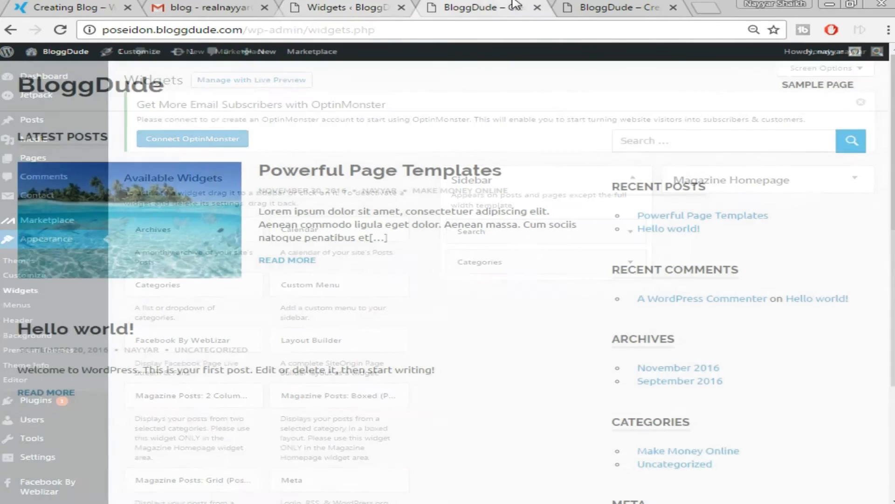
Add the Recent Posts Extended widget to the Sidebar after checking the demo site.
{"action": "left_click", "coordinate": [99, 6]}
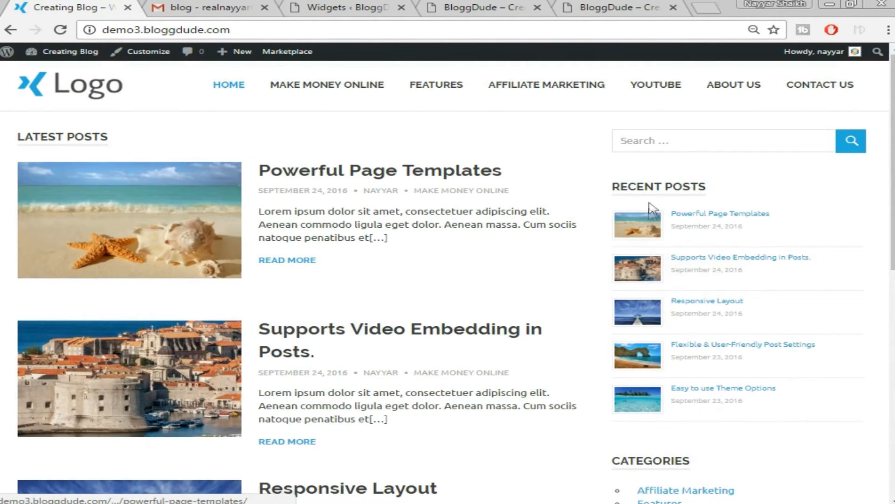
{"action": "left_click", "coordinate": [509, 6]}
{"action": "left_click", "coordinate": [357, 7]}
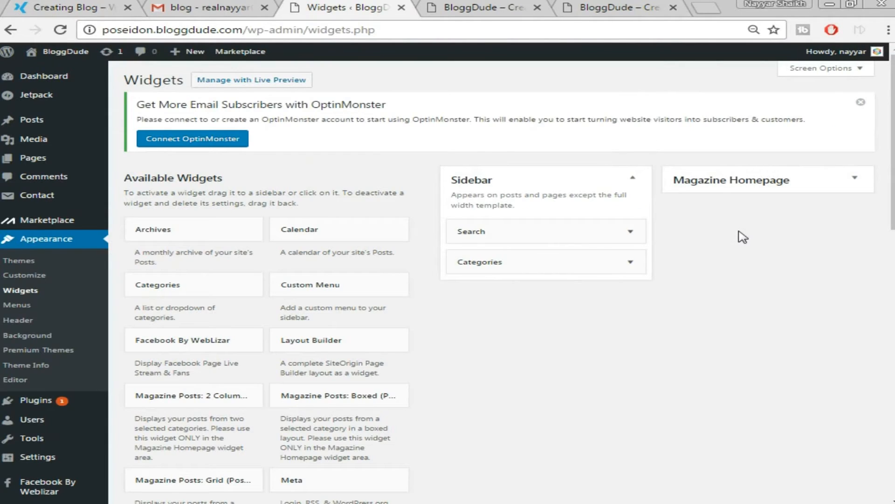
{"action": "scroll", "coordinate": [745, 260], "scroll_direction": "down", "scroll_amount": 7}
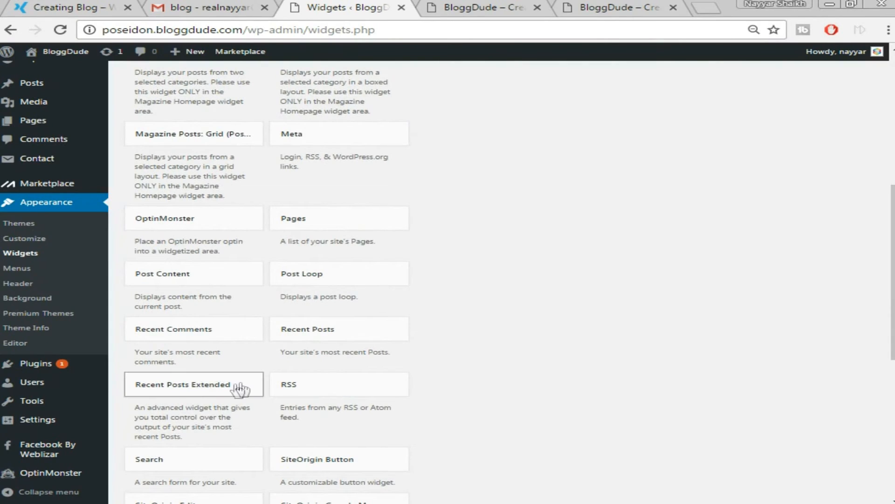
{"action": "scroll", "coordinate": [229, 394], "scroll_direction": "down", "scroll_amount": 2}
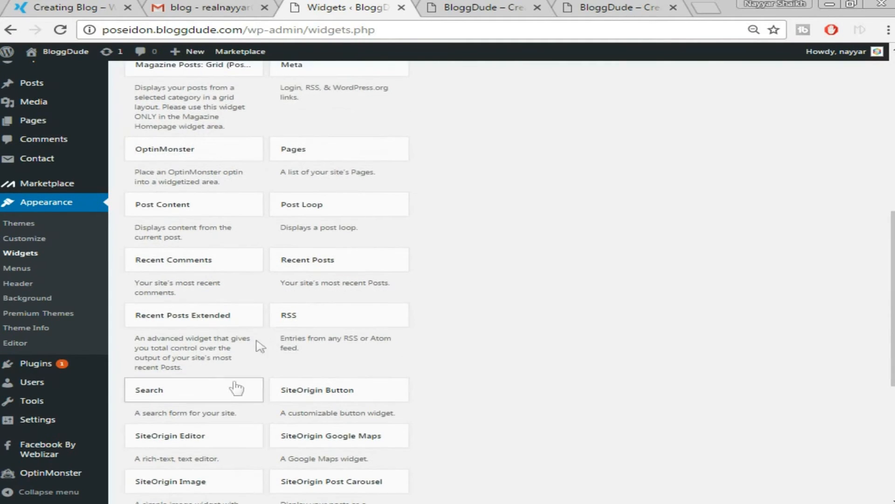
{"action": "left_click", "coordinate": [249, 317]}
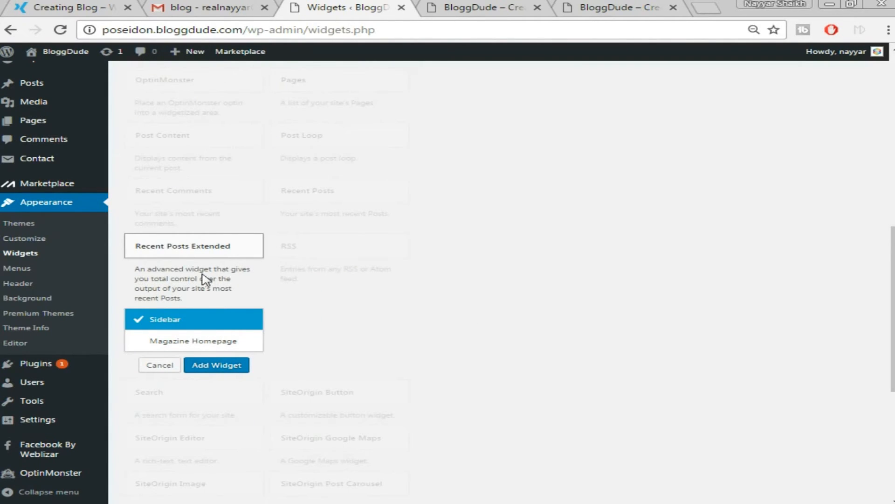
{"action": "left_click", "coordinate": [214, 256]}
{"action": "left_click", "coordinate": [214, 257]}
{"action": "left_click", "coordinate": [216, 369]}
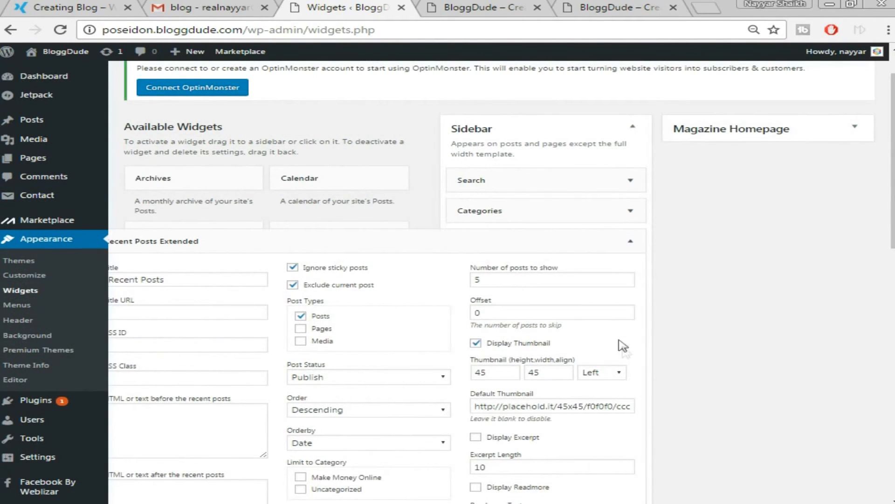
Set the widget's thumbnail width to 65, save it and collapse its settings.
{"action": "scroll", "coordinate": [682, 299], "scroll_direction": "down", "scroll_amount": 2}
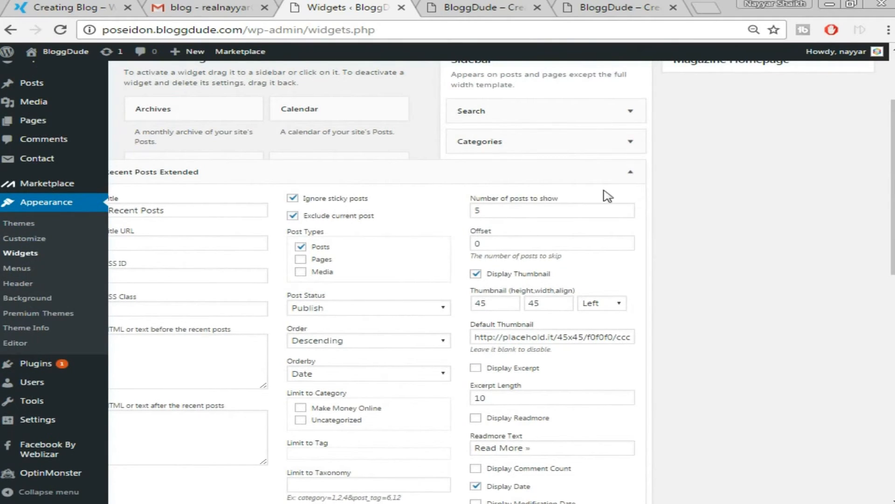
{"action": "double_click", "coordinate": [535, 305]}
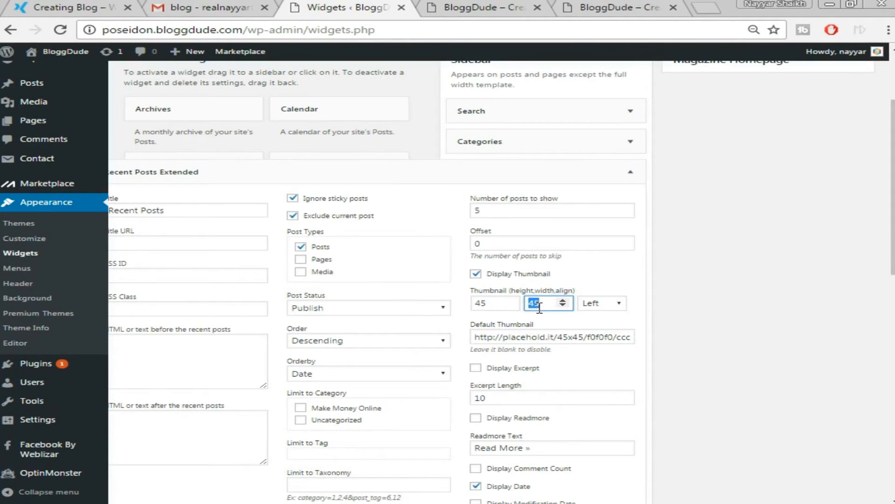
{"action": "scroll", "coordinate": [709, 344], "scroll_direction": "down", "scroll_amount": 5}
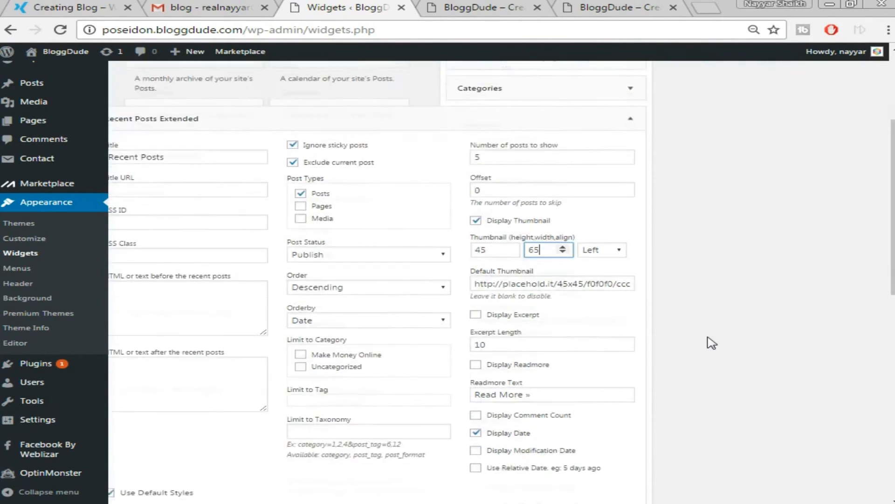
{"action": "scroll", "coordinate": [618, 475], "scroll_direction": "down", "scroll_amount": 2}
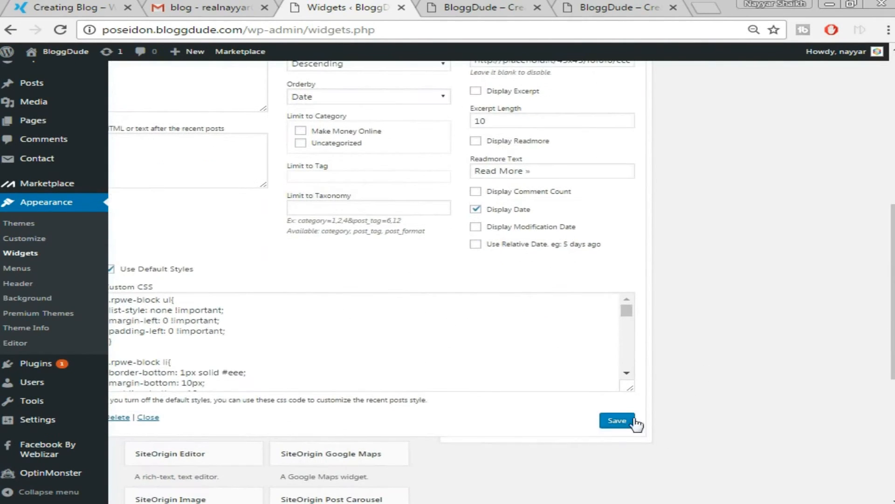
{"action": "left_click", "coordinate": [617, 421]}
{"action": "scroll", "coordinate": [700, 419], "scroll_direction": "up", "scroll_amount": 10}
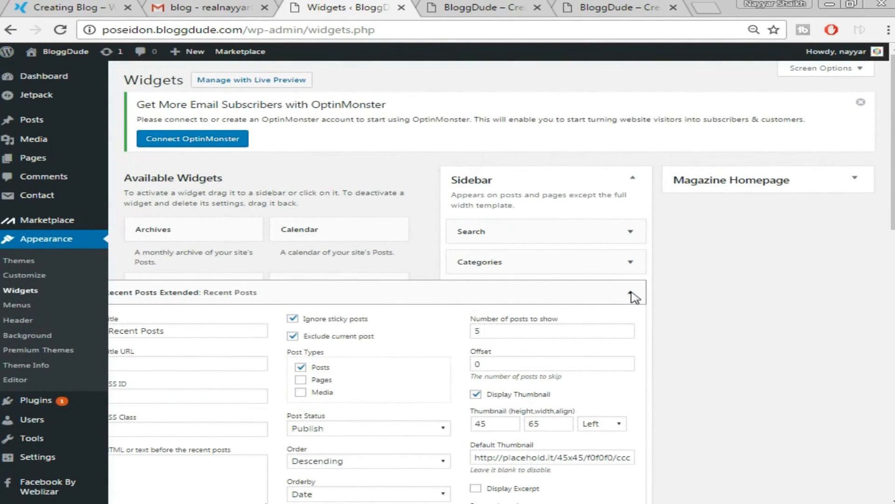
{"action": "left_click", "coordinate": [631, 294]}
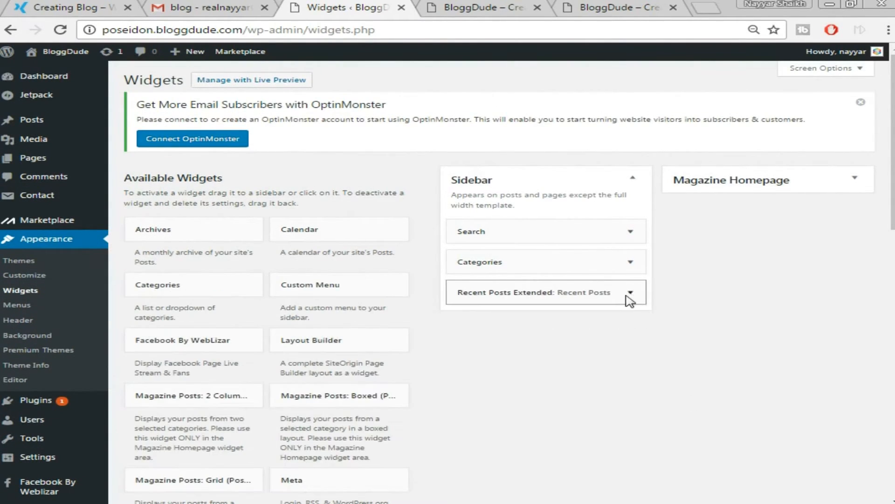
Drag the Categories widget below Recent Posts Extended in the Sidebar.
{"action": "left_click", "coordinate": [41, 5]}
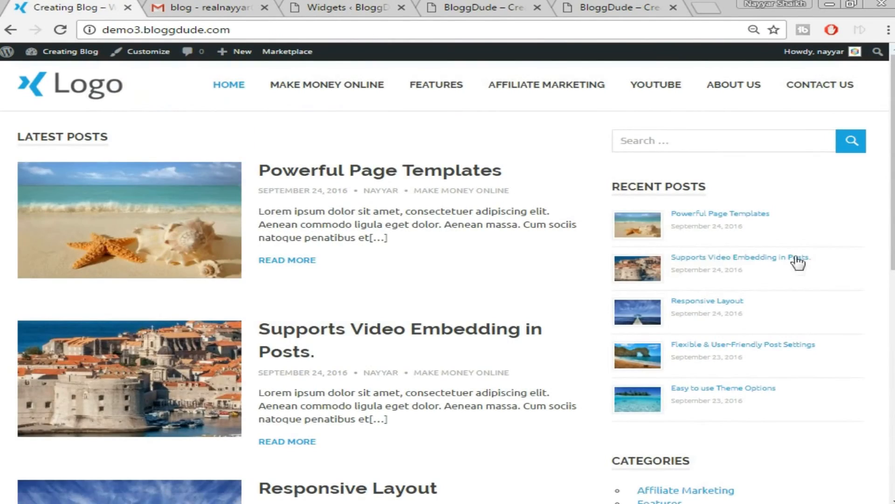
{"action": "scroll", "coordinate": [797, 261], "scroll_direction": "down", "scroll_amount": 5}
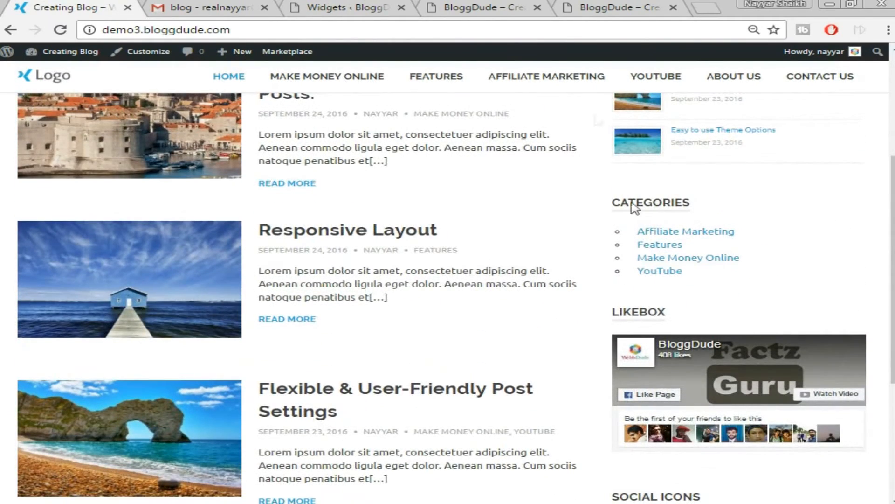
{"action": "left_click", "coordinate": [446, 4]}
{"action": "left_click", "coordinate": [293, 7]}
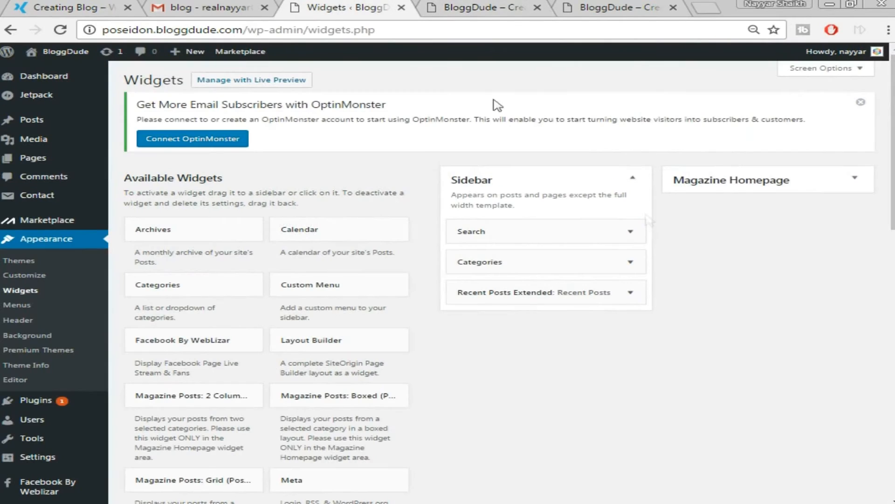
{"action": "left_click", "coordinate": [522, 265]}
{"action": "left_click", "coordinate": [544, 263]}
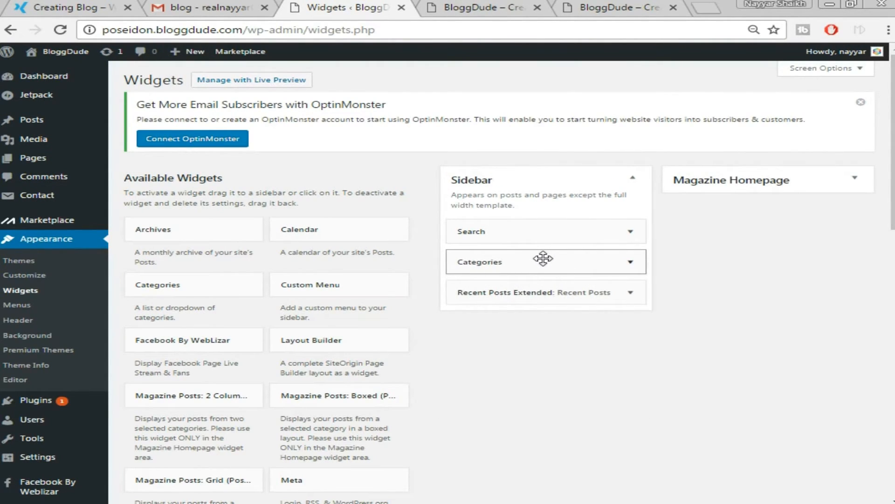
{"action": "left_click_drag", "start_coordinate": [544, 258], "coordinate": [540, 296]}
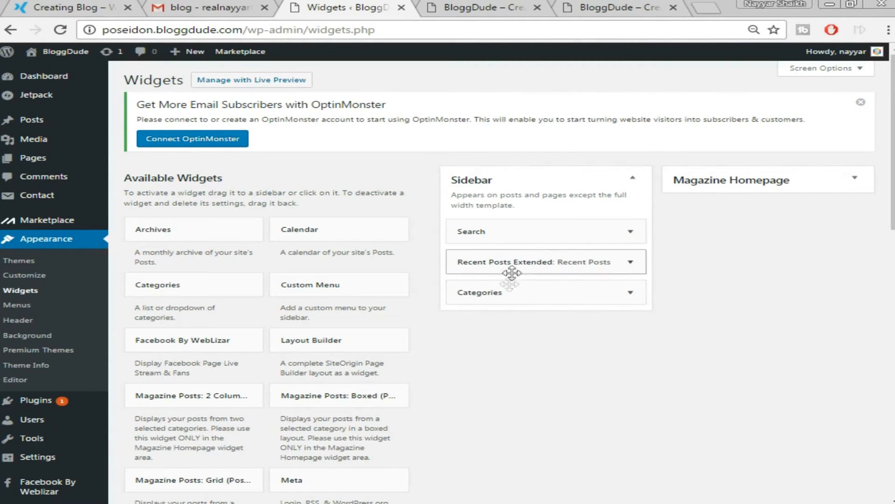
Check the new sidebar order on the live blog, then return to the Widgets page.
{"action": "left_click", "coordinate": [70, 6]}
{"action": "scroll", "coordinate": [574, 183], "scroll_direction": "down", "scroll_amount": 3}
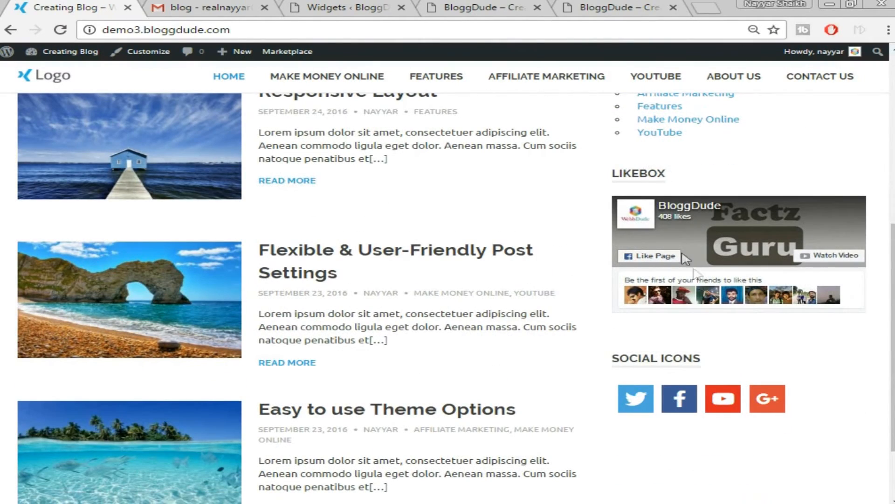
{"action": "left_click", "coordinate": [464, 4]}
{"action": "left_click", "coordinate": [373, 6]}
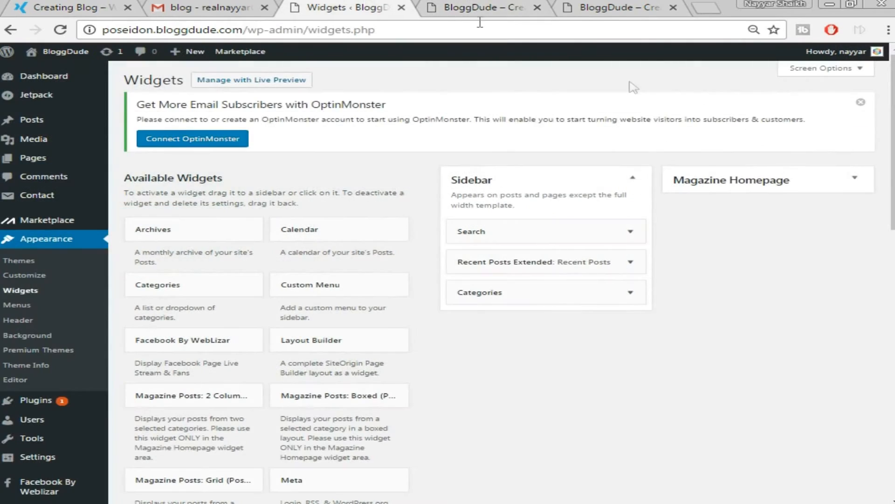
{"action": "scroll", "coordinate": [433, 357], "scroll_direction": "down", "scroll_amount": 2}
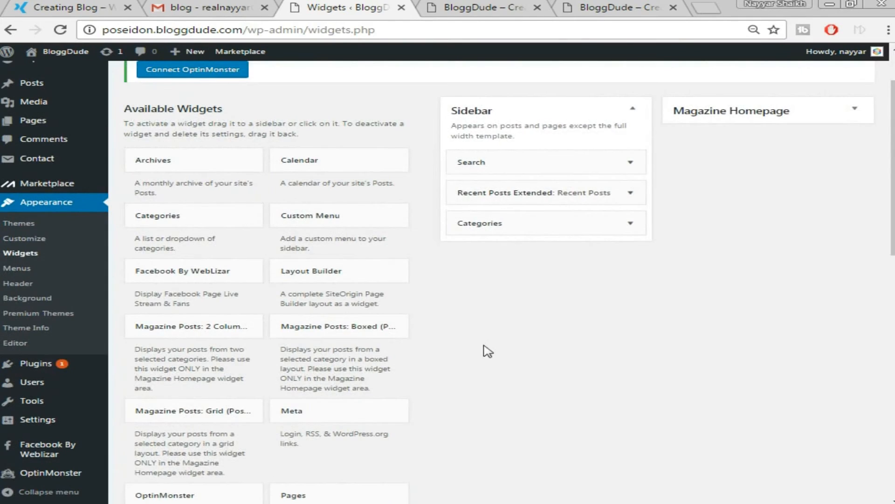
Add the Facebook By WebLizar widget to the Sidebar, comparing with the live blog's LIKEBOX.
{"action": "scroll", "coordinate": [483, 352], "scroll_direction": "down", "scroll_amount": 4}
{"action": "scroll", "coordinate": [511, 350], "scroll_direction": "up", "scroll_amount": 2}
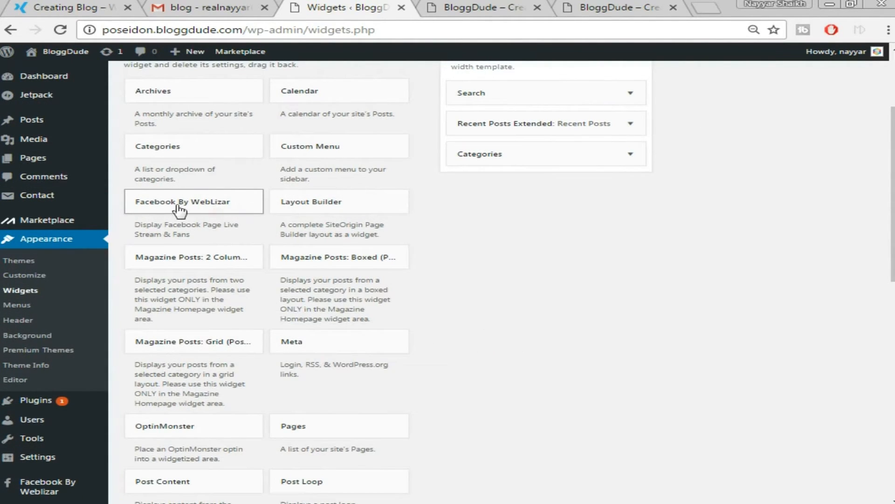
{"action": "left_click", "coordinate": [237, 205]}
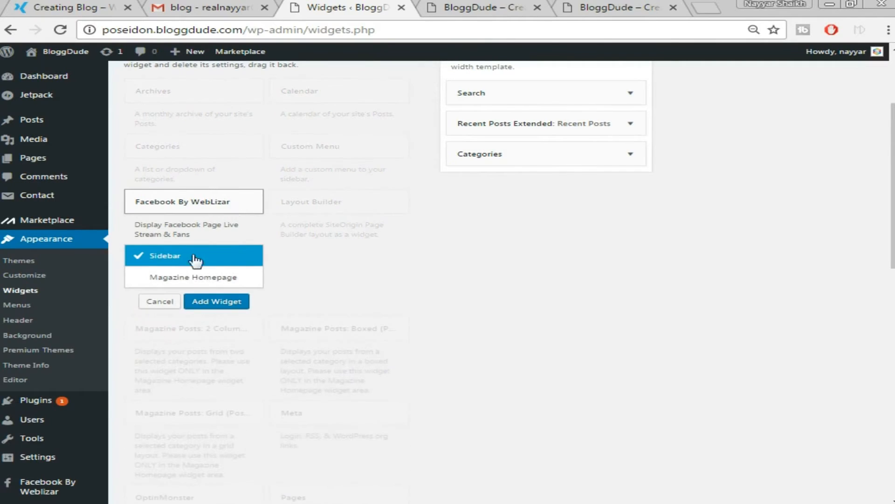
{"action": "left_click", "coordinate": [220, 304]}
{"action": "scroll", "coordinate": [698, 217], "scroll_direction": "down", "scroll_amount": 2}
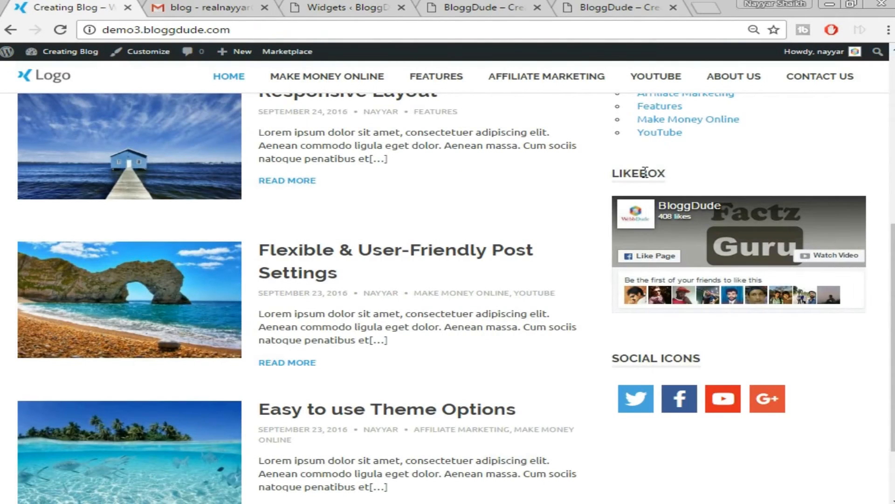
{"action": "double_click", "coordinate": [645, 173]}
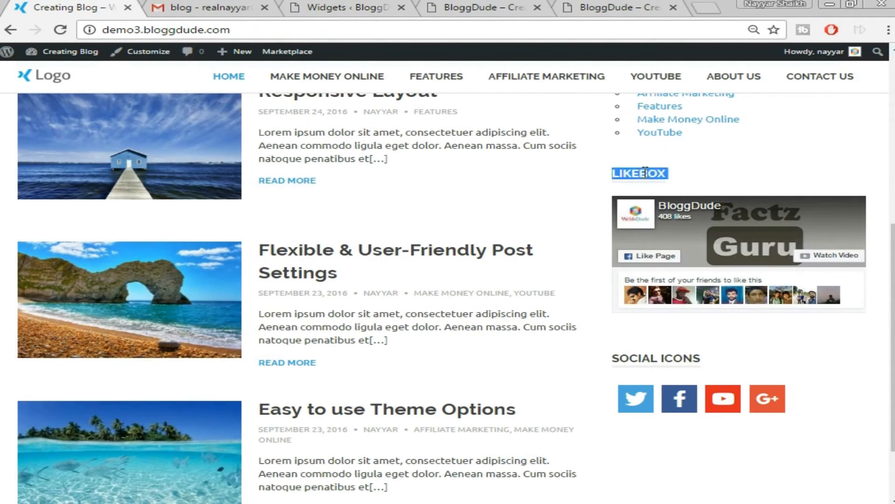
{"action": "left_click", "coordinate": [471, 7]}
{"action": "left_click", "coordinate": [348, 7]}
Title the widget 'Like us on FB!' and set its page URL to facebook.com/bloggdude.
{"action": "left_click", "coordinate": [508, 150]}
{"action": "double_click", "coordinate": [508, 150]}
{"action": "type", "text": "Like us on FB!"}
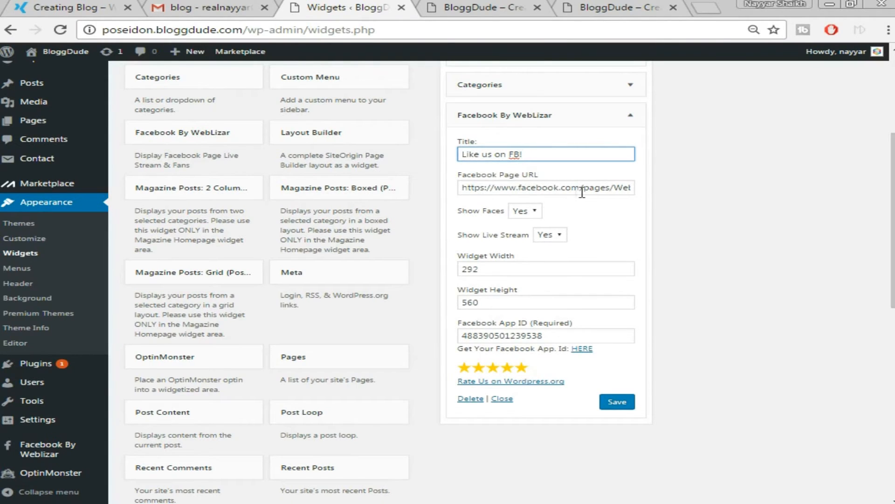
{"action": "left_click_drag", "start_coordinate": [585, 189], "coordinate": [637, 189]}
{"action": "type", "text": "b"}
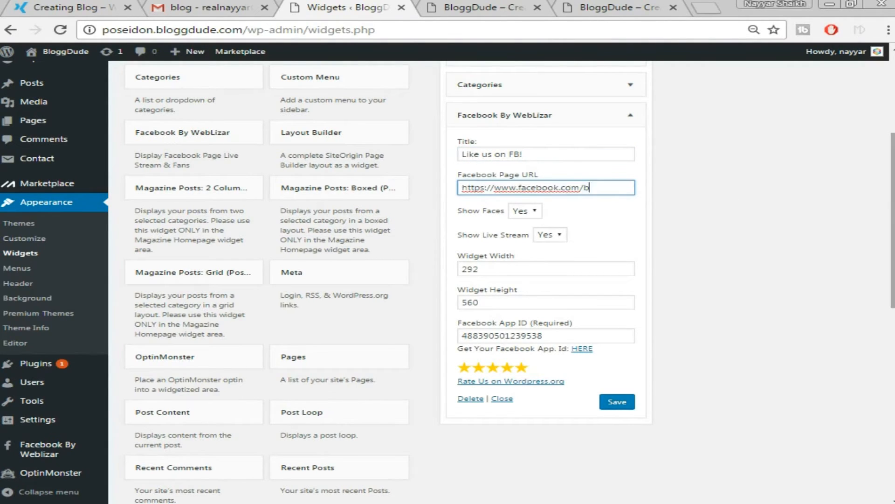
{"action": "type", "text": "loggdude"}
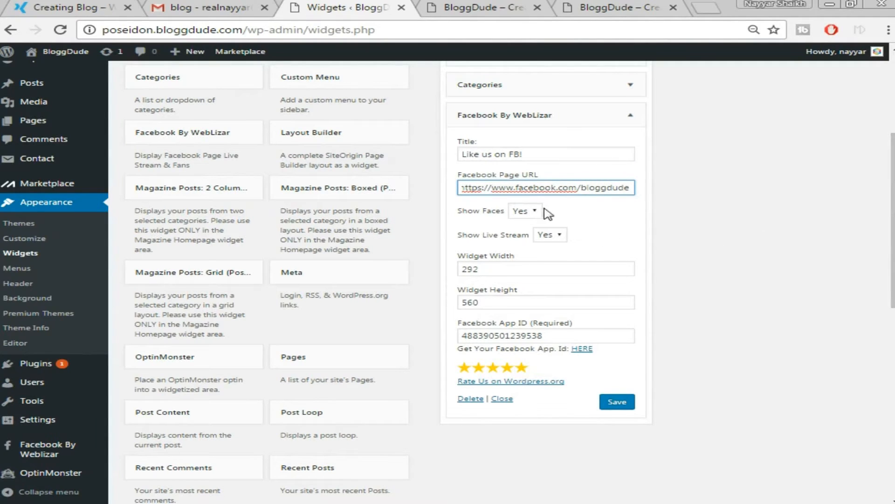
Keep Show Faces at Yes, set Show Live Stream to No and width to 364.
{"action": "left_click", "coordinate": [528, 212]}
{"action": "left_click", "coordinate": [523, 222]}
{"action": "left_click", "coordinate": [84, 7]}
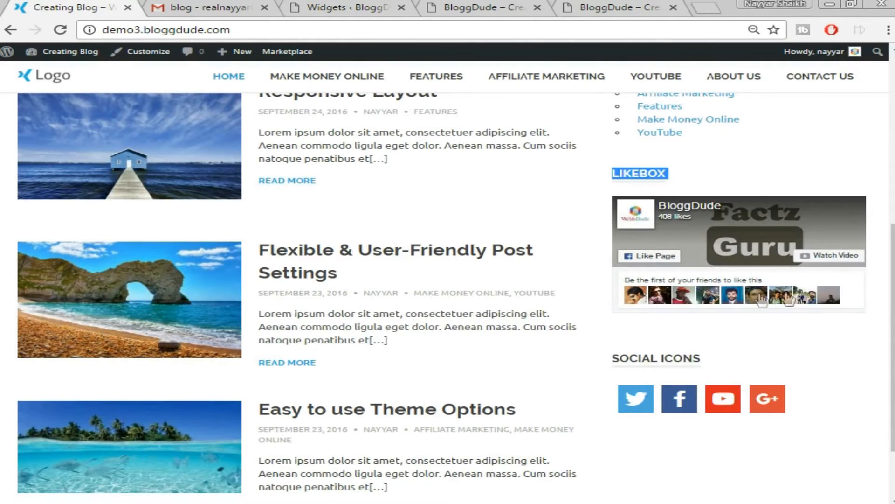
{"action": "left_click", "coordinate": [409, 5]}
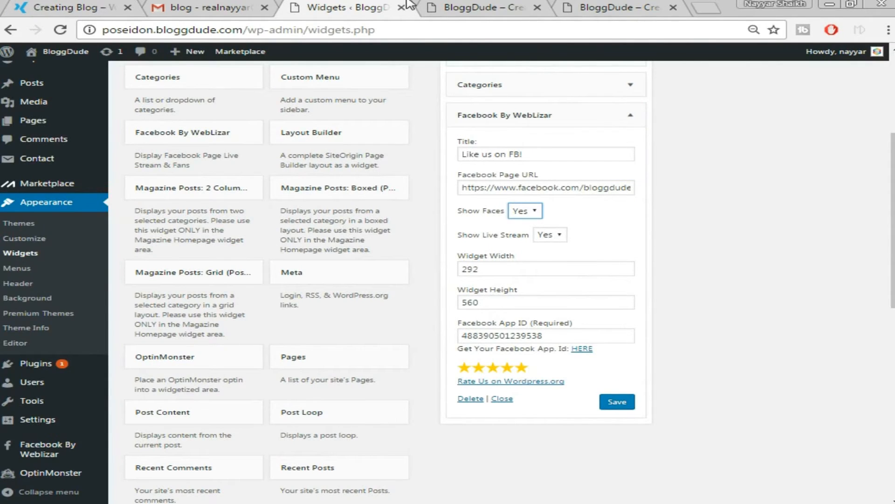
{"action": "left_click", "coordinate": [556, 235]}
{"action": "left_click", "coordinate": [548, 261]}
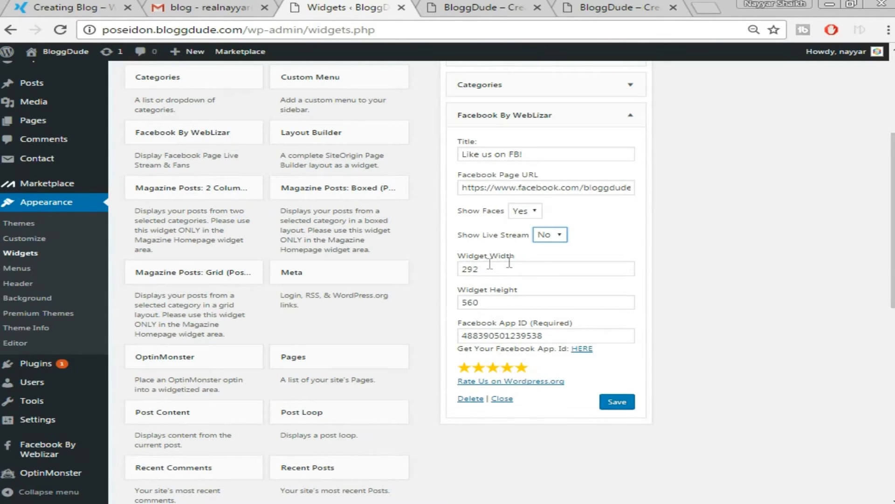
{"action": "left_click_drag", "start_coordinate": [504, 269], "coordinate": [369, 269]}
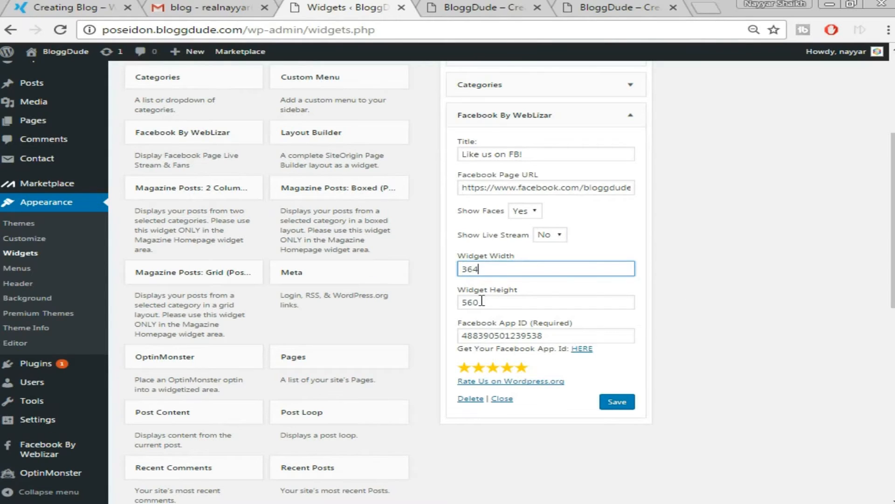
{"action": "left_click", "coordinate": [735, 312]}
{"action": "scroll", "coordinate": [736, 313], "scroll_direction": "down", "scroll_amount": 2}
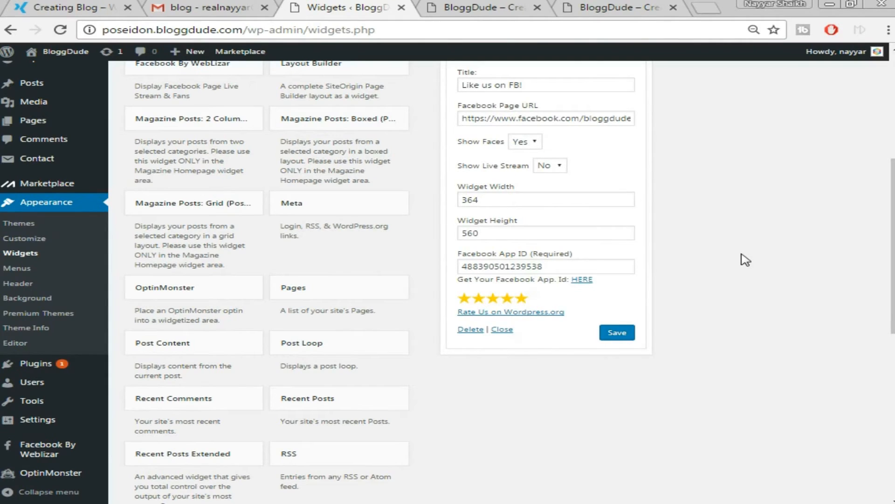
Create a new Facebook app named BloggDude in the Education category.
{"action": "left_click", "coordinate": [582, 279]}
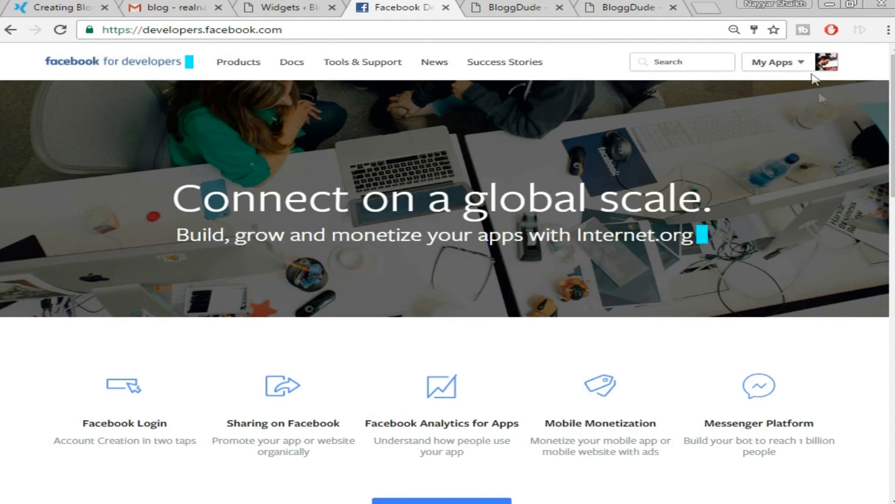
{"action": "mouse_move", "coordinate": [804, 70]}
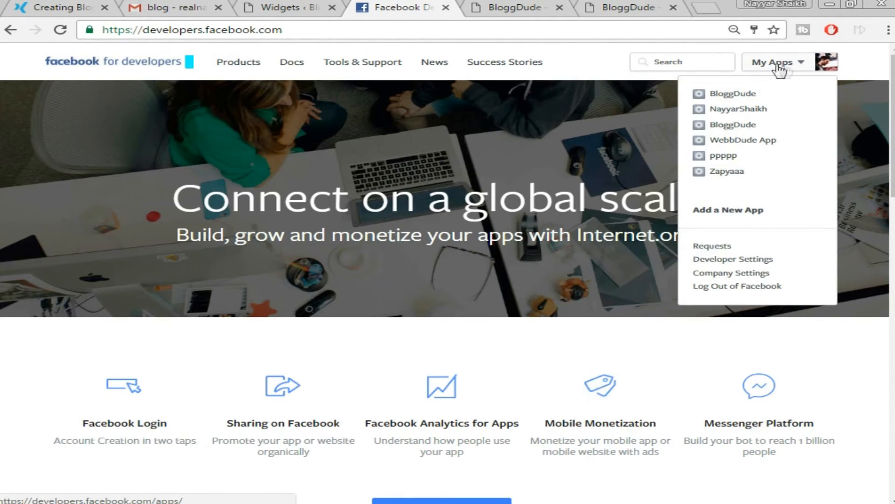
{"action": "left_click", "coordinate": [739, 211]}
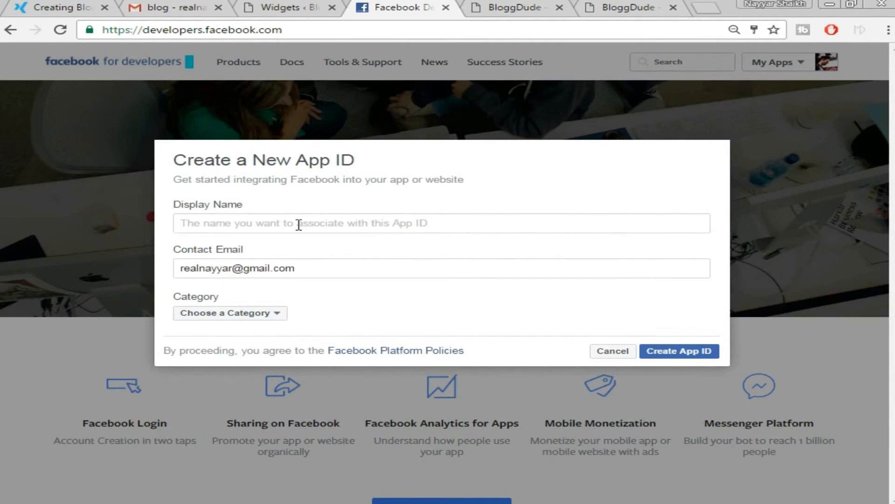
{"action": "type", "text": "B"}
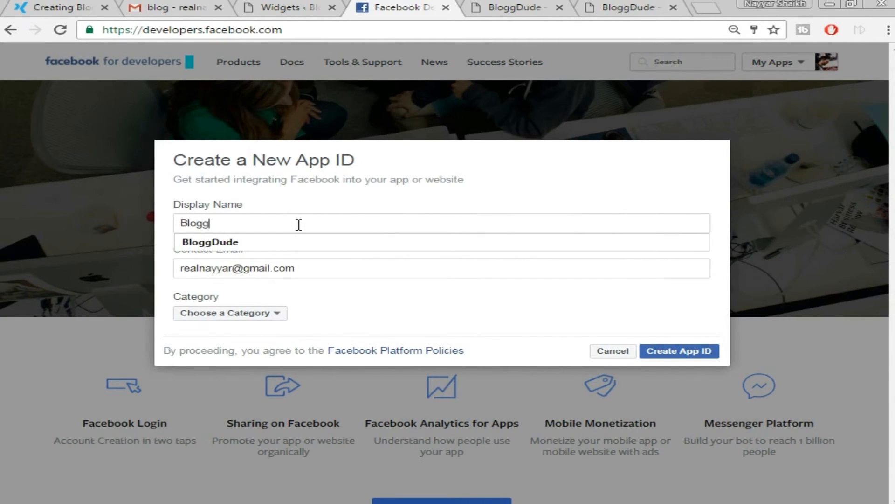
{"action": "type", "text": "ew"}
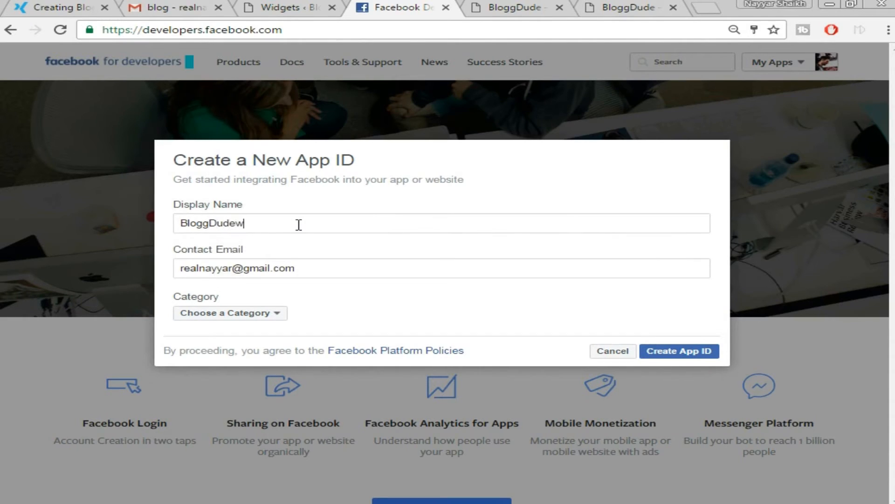
{"action": "key", "text": "BackSpace"}
{"action": "left_click", "coordinate": [318, 246]}
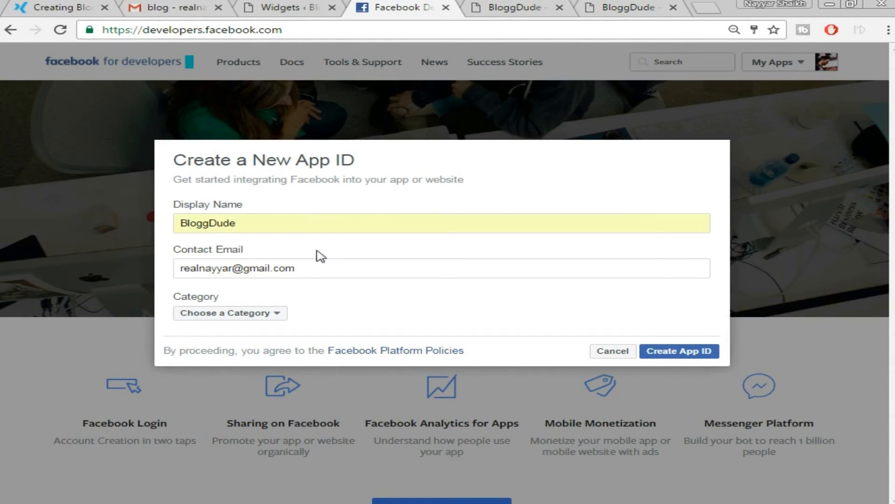
{"action": "left_click", "coordinate": [256, 314]}
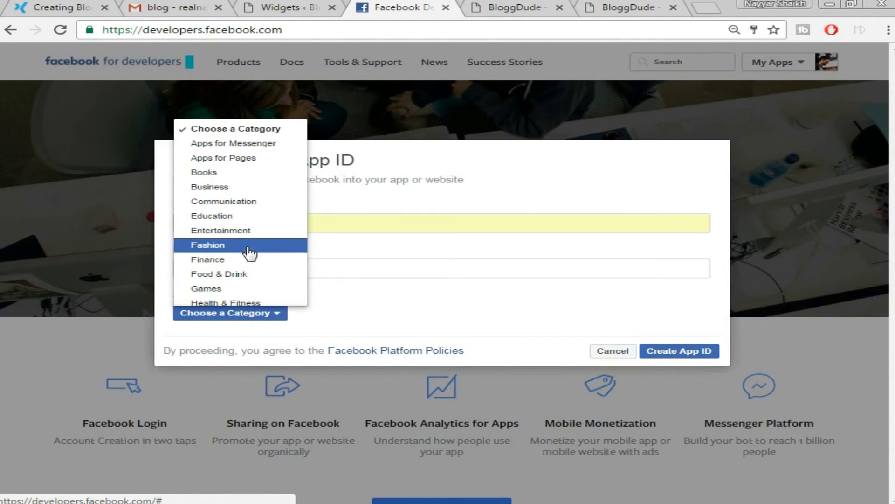
{"action": "left_click", "coordinate": [243, 218]}
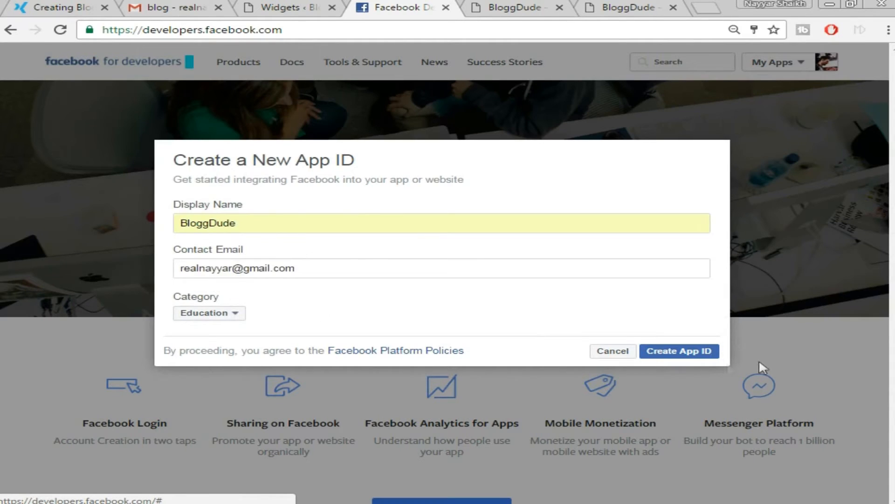
{"action": "left_click", "coordinate": [676, 355]}
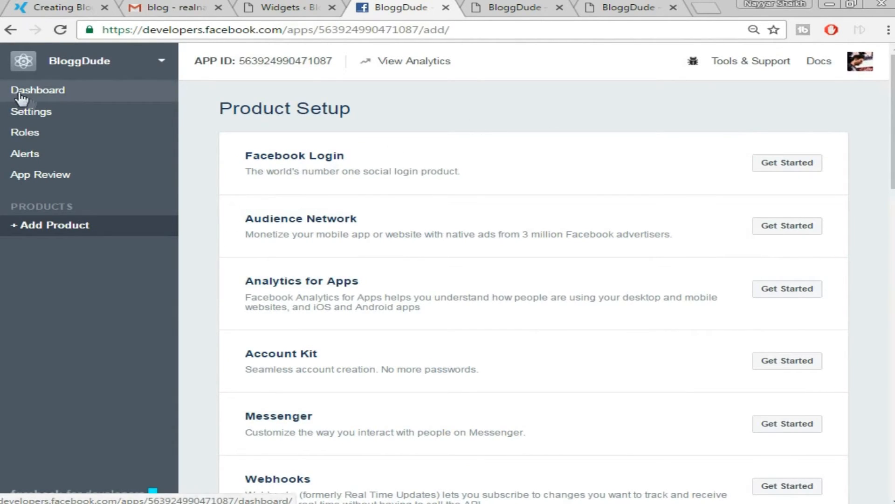
Copy the App ID from the app's dashboard and go back to the WordPress Widgets tab.
{"action": "left_click", "coordinate": [53, 91]}
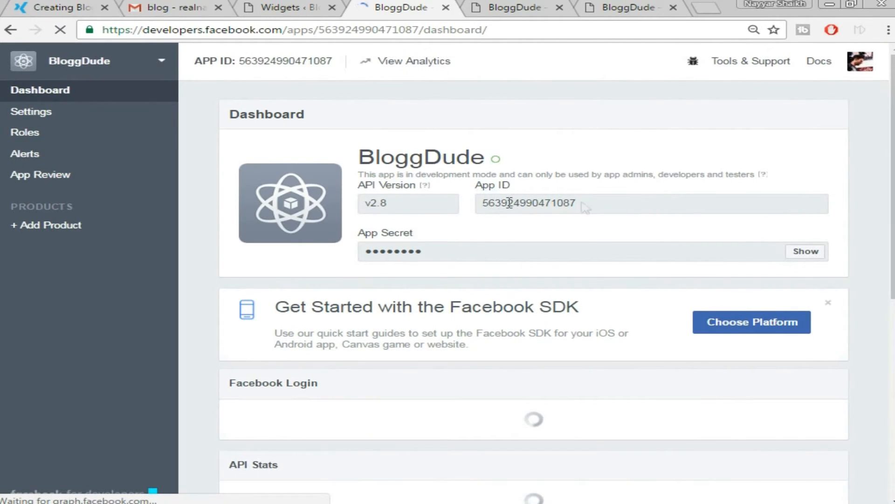
{"action": "double_click", "coordinate": [559, 202]}
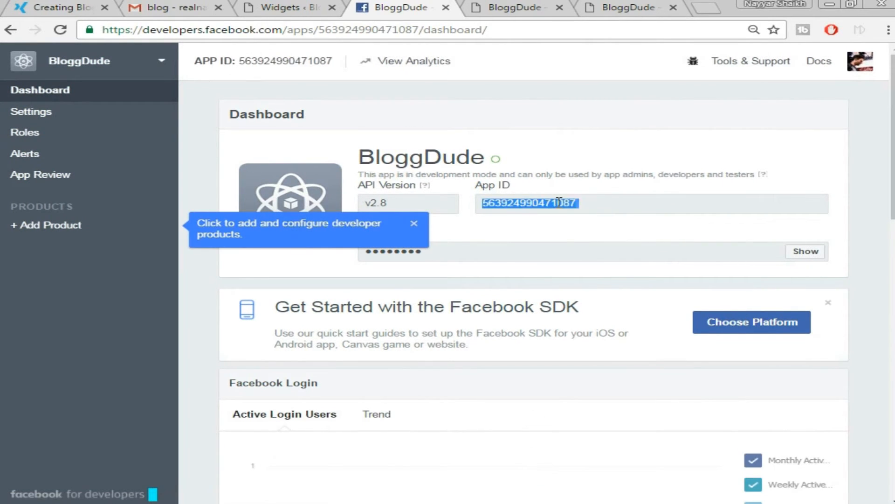
{"action": "right_click", "coordinate": [553, 208]}
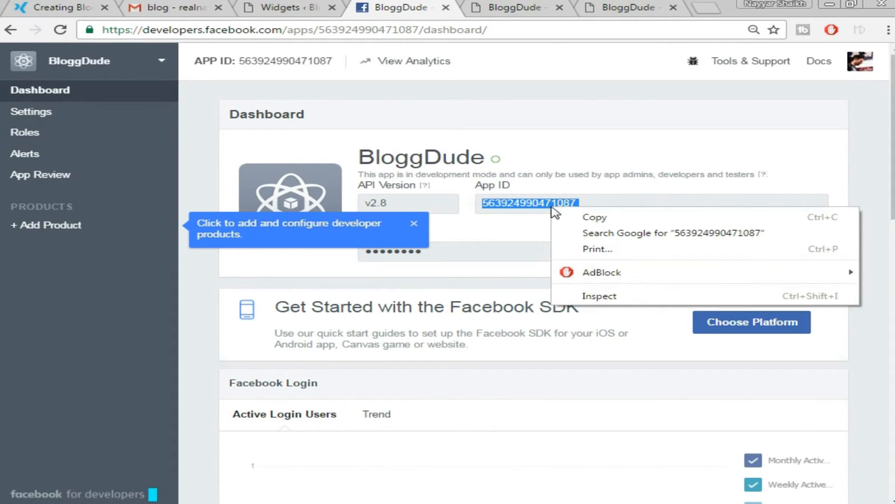
{"action": "left_click", "coordinate": [578, 219]}
{"action": "left_click", "coordinate": [275, 6]}
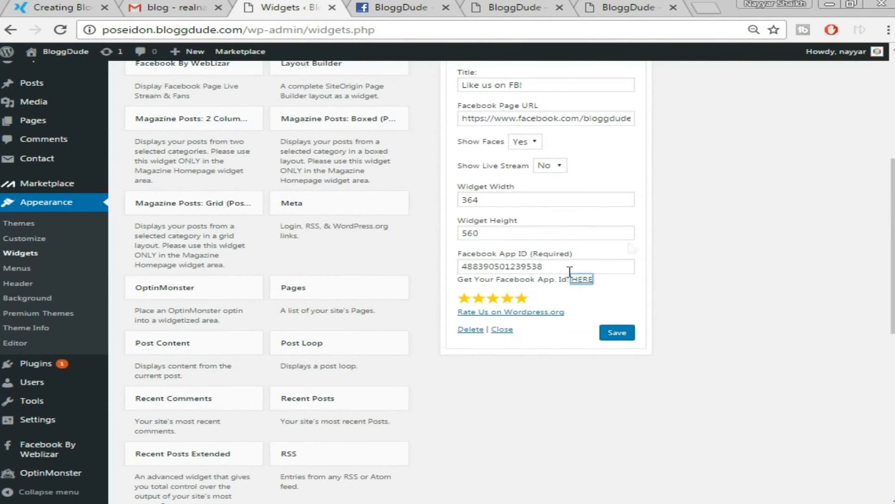
Replace the widget's Facebook App ID with the copied one, save and collapse the widget.
{"action": "double_click", "coordinate": [555, 264]}
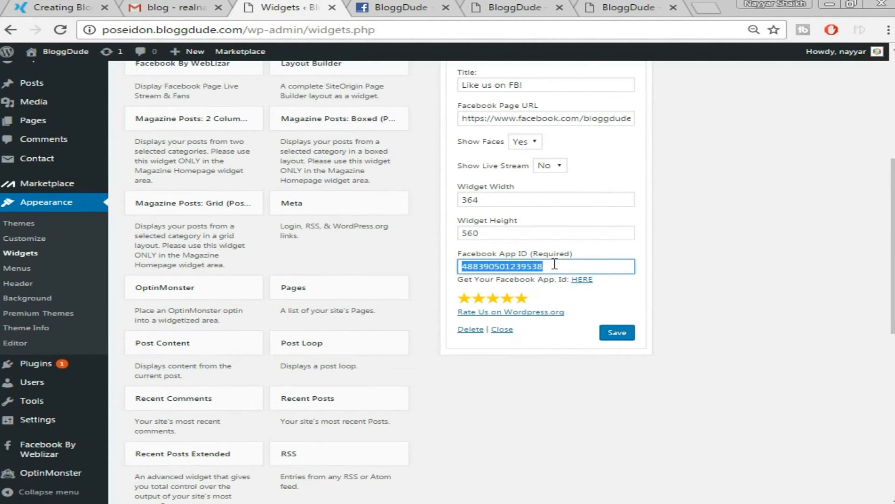
{"action": "key", "text": "BackSpace"}
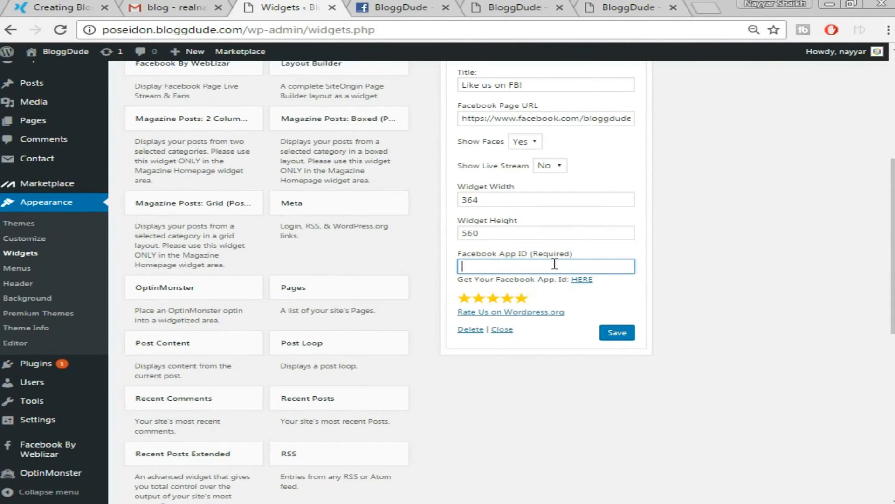
{"action": "key", "text": "ctrl+v"}
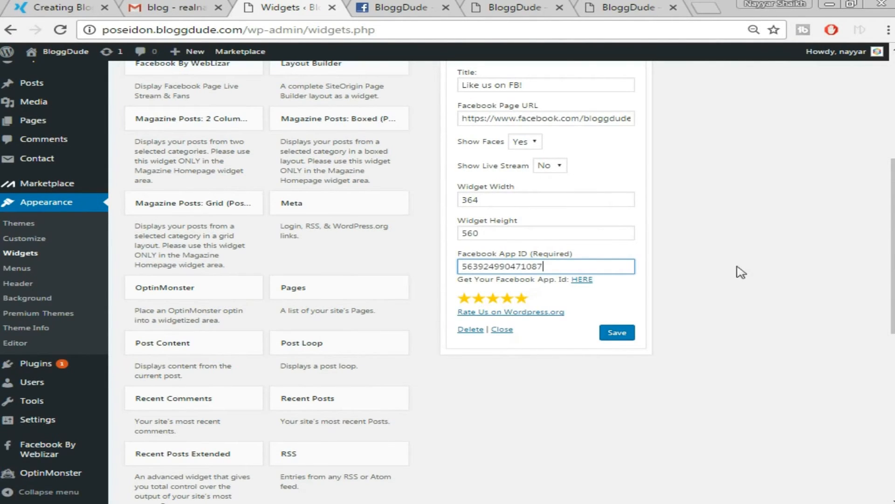
{"action": "scroll", "coordinate": [723, 293], "scroll_direction": "up", "scroll_amount": 1}
{"action": "scroll", "coordinate": [702, 319], "scroll_direction": "down", "scroll_amount": 1}
{"action": "left_click", "coordinate": [609, 336]}
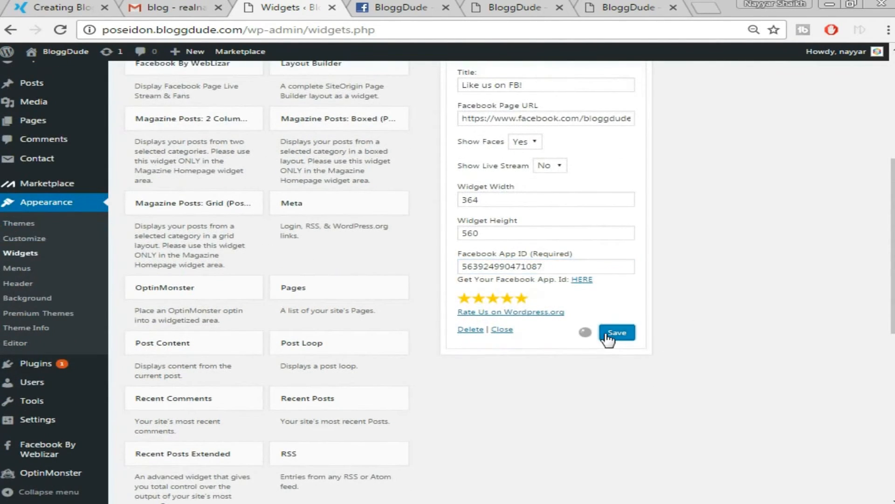
{"action": "scroll", "coordinate": [751, 300], "scroll_direction": "up", "scroll_amount": 1}
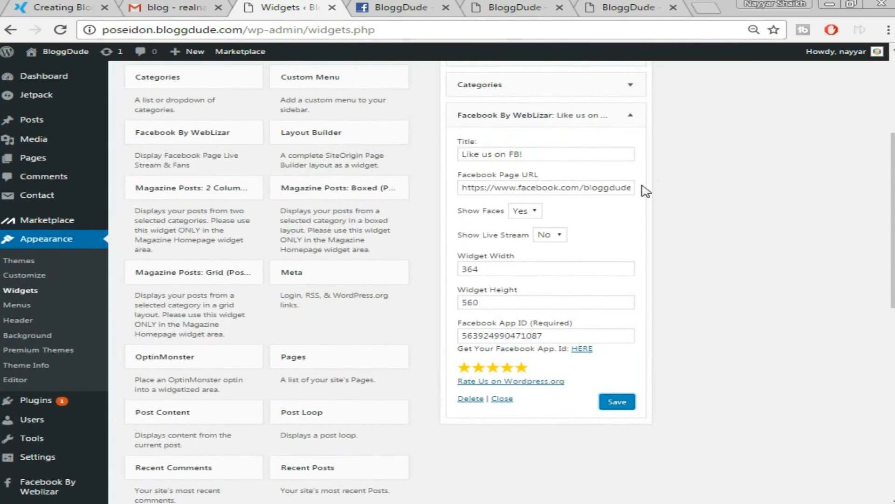
{"action": "left_click", "coordinate": [630, 115]}
Check the LIKEBOX on the live blog, then return to the Widgets page and scroll down.
{"action": "left_click", "coordinate": [76, 6]}
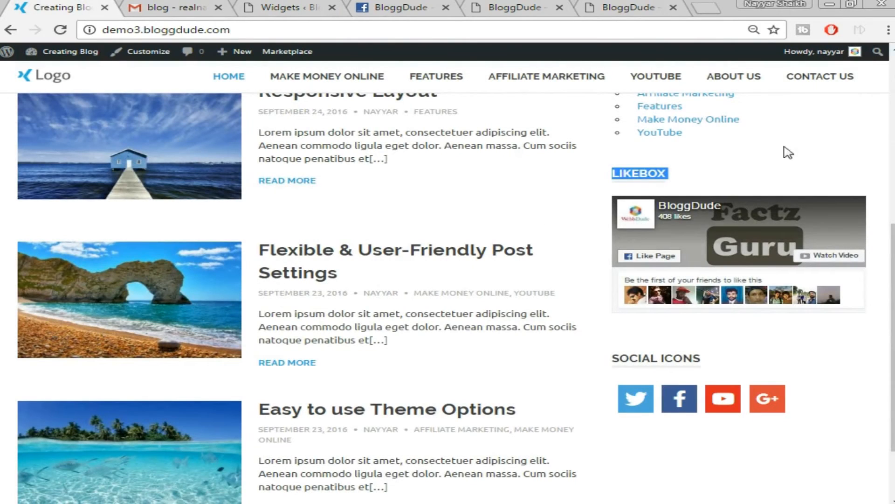
{"action": "left_click", "coordinate": [785, 147]}
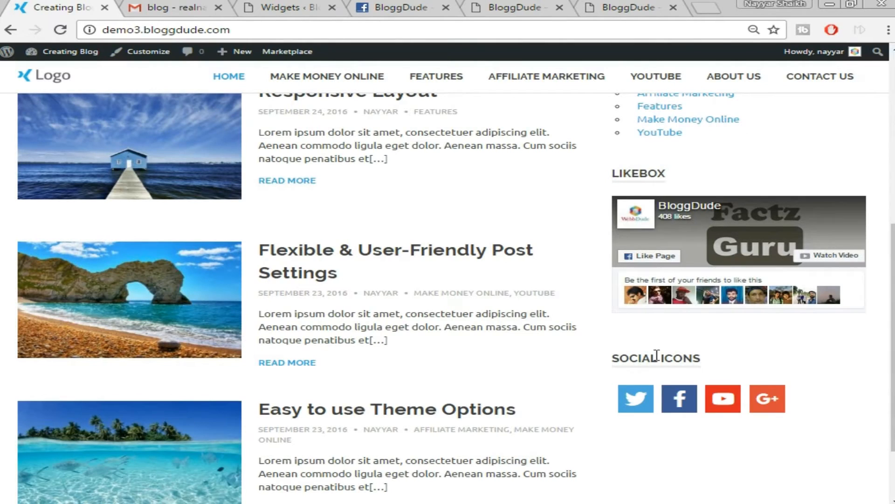
{"action": "left_click", "coordinate": [321, 5]}
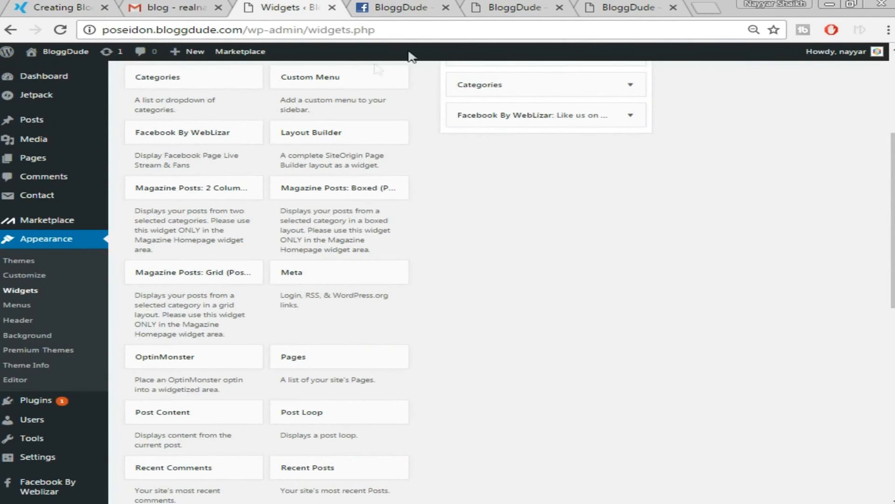
{"action": "scroll", "coordinate": [367, 184], "scroll_direction": "down", "scroll_amount": 1}
{"action": "scroll", "coordinate": [367, 184], "scroll_direction": "down", "scroll_amount": 3}
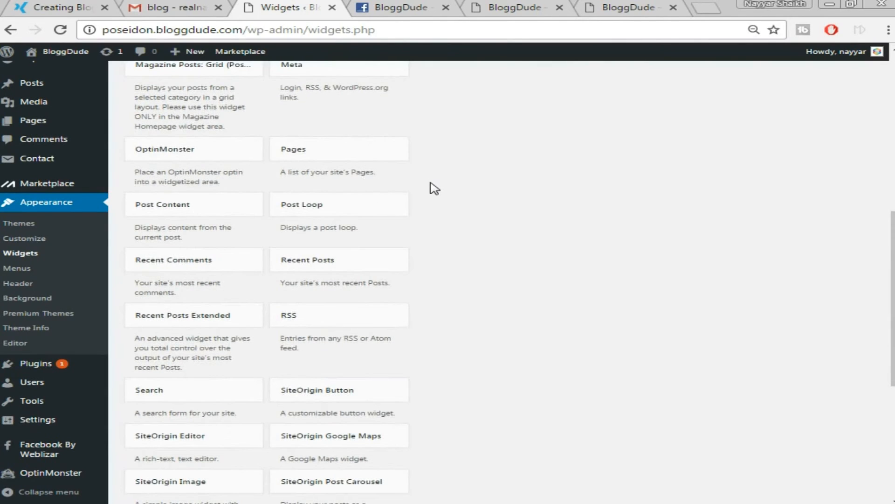
{"action": "scroll", "coordinate": [434, 188], "scroll_direction": "down", "scroll_amount": 1}
{"action": "scroll", "coordinate": [536, 321], "scroll_direction": "down", "scroll_amount": 1}
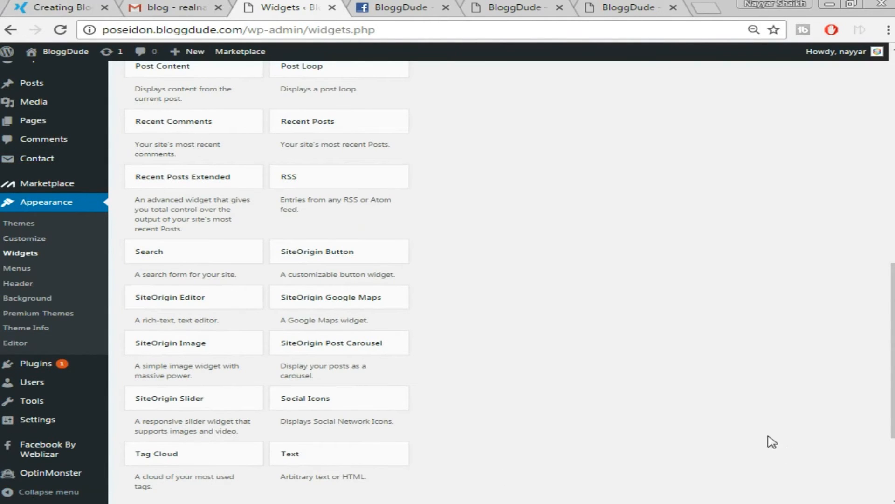
Add a Social Icons widget to the Sidebar and edit its title and icon size.
{"action": "left_click", "coordinate": [392, 398]}
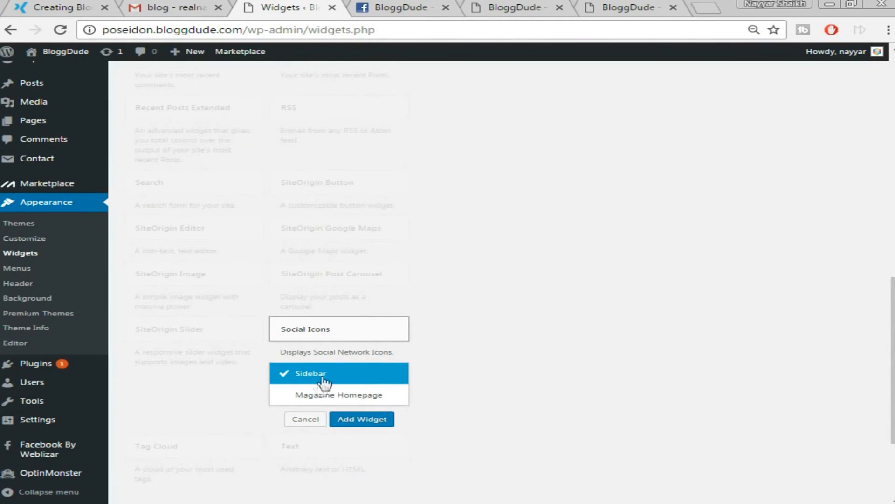
{"action": "left_click", "coordinate": [360, 420]}
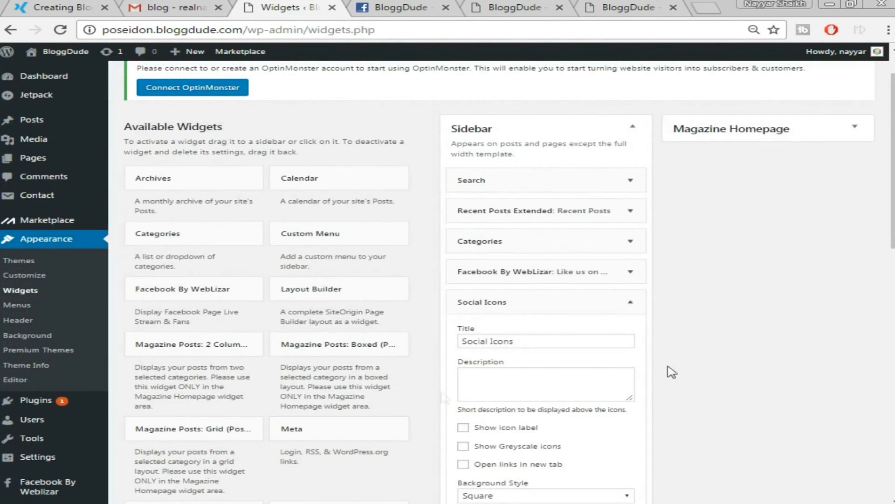
{"action": "scroll", "coordinate": [739, 344], "scroll_direction": "down", "scroll_amount": 5}
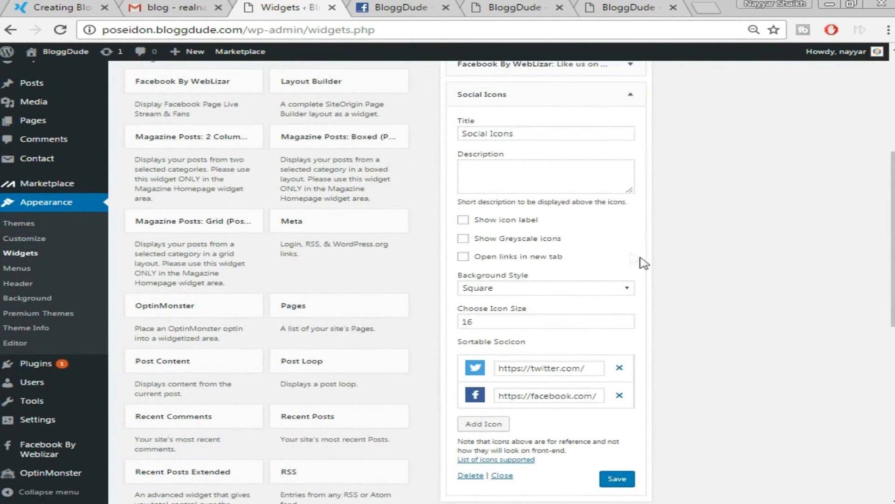
{"action": "scroll", "coordinate": [682, 258], "scroll_direction": "up", "scroll_amount": 2}
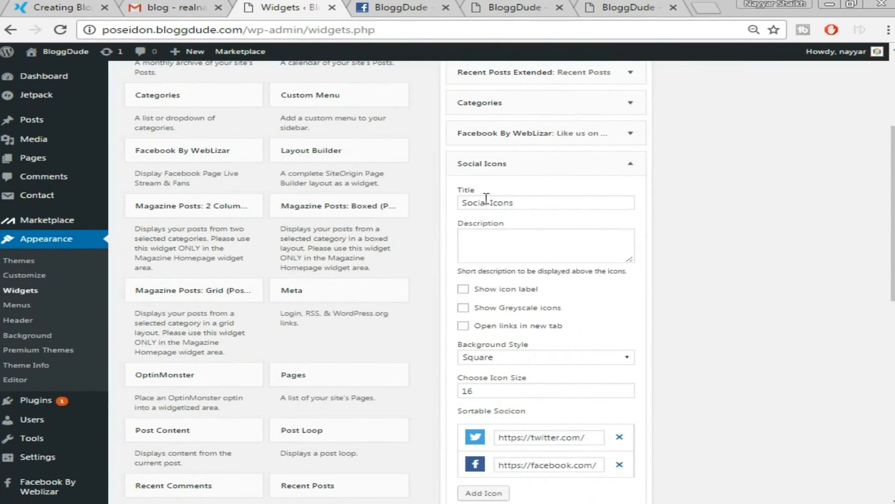
{"action": "triple_click", "coordinate": [520, 203]}
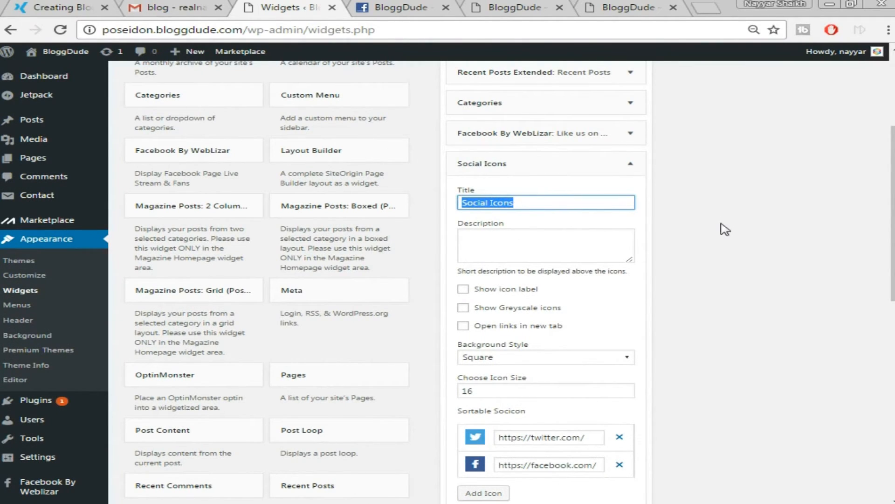
{"action": "scroll", "coordinate": [725, 230], "scroll_direction": "down", "scroll_amount": 2}
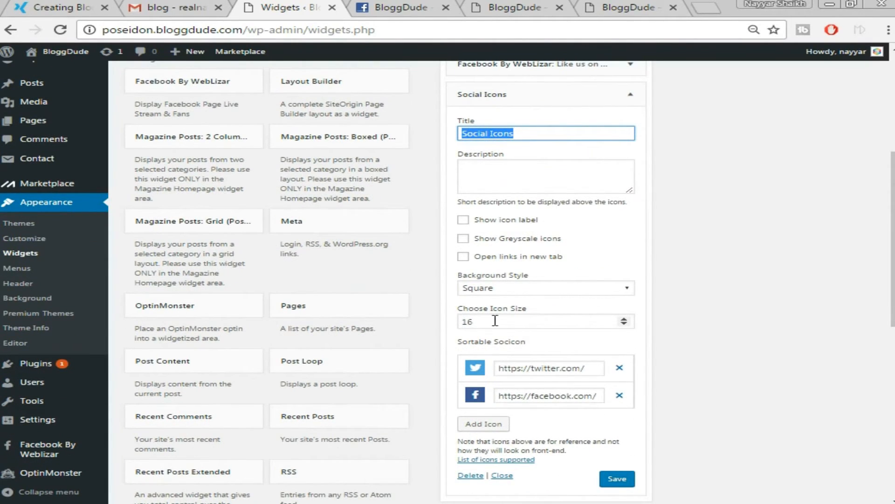
{"action": "left_click_drag", "start_coordinate": [495, 319], "coordinate": [457, 322]}
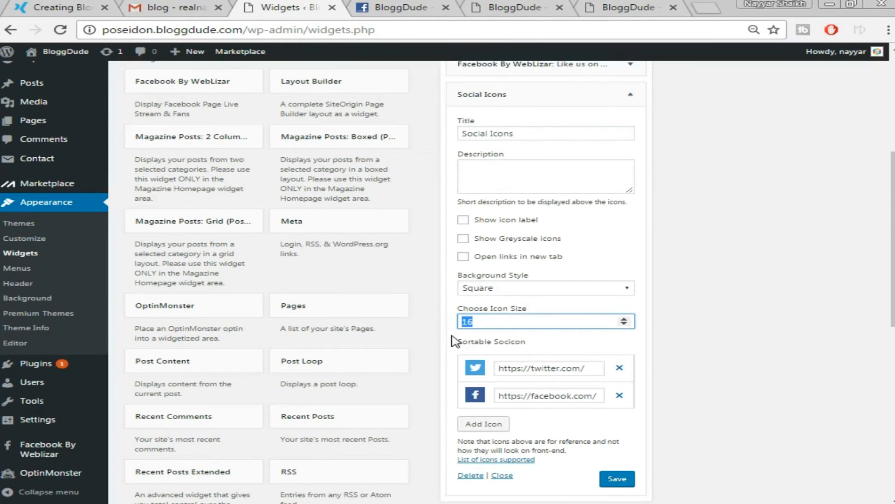
{"action": "scroll", "coordinate": [670, 369], "scroll_direction": "down", "scroll_amount": 2}
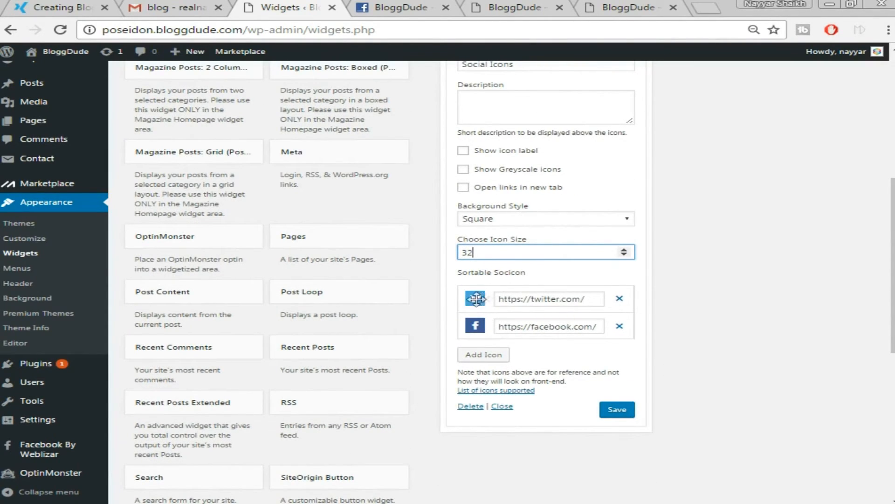
Fill in the Twitter profile link, facebook.com/bloggdude, and a third row with the YouTube channel link.
{"action": "left_click", "coordinate": [590, 299]}
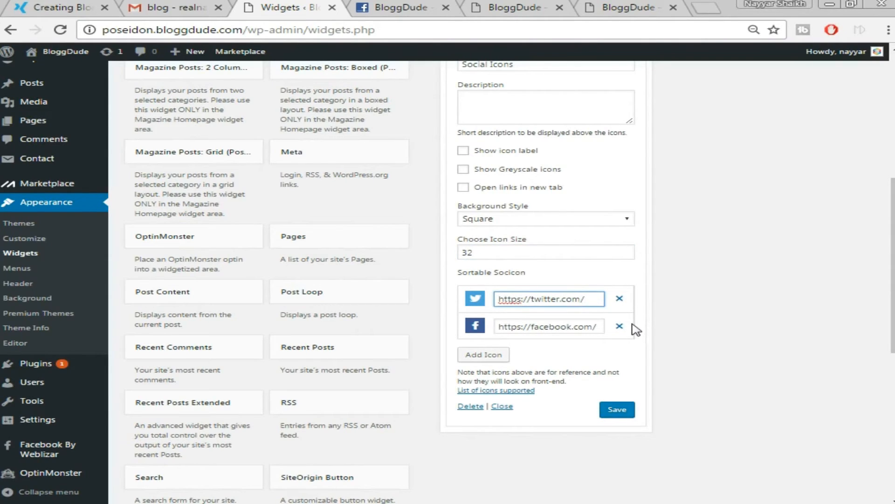
{"action": "type", "text": "real"}
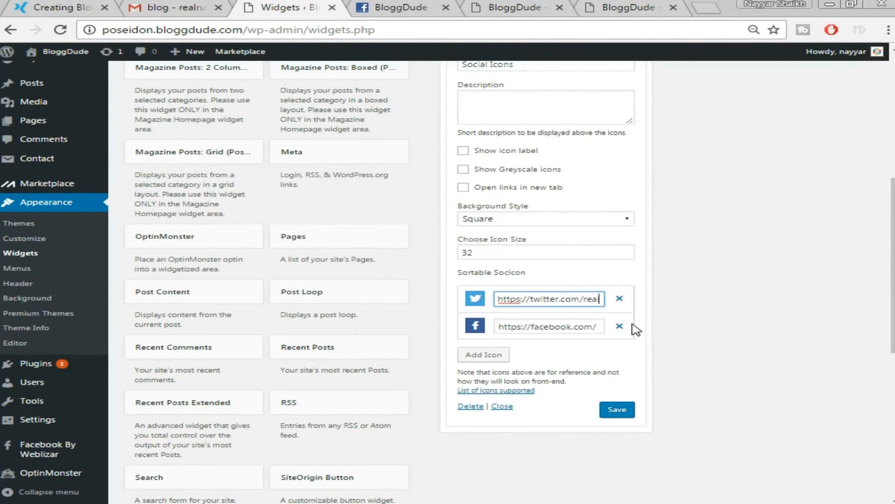
{"action": "type", "text": "nayyar"}
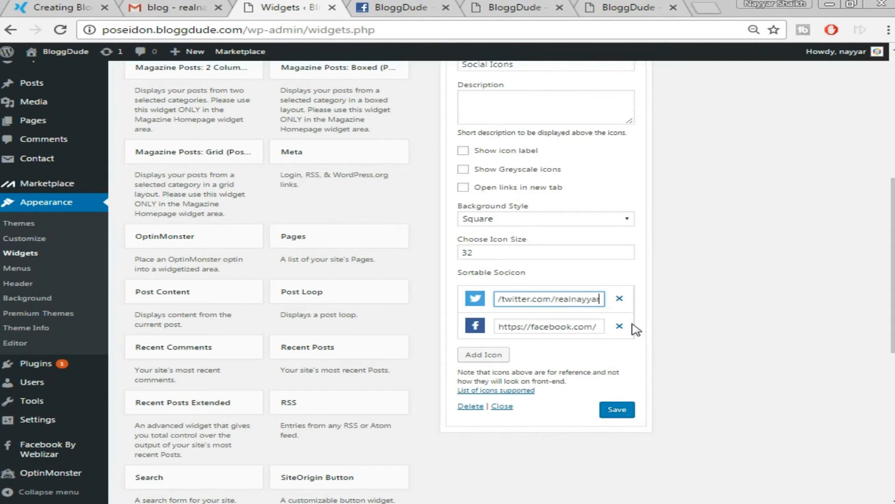
{"action": "left_click", "coordinate": [600, 328]}
{"action": "type", "text": "bloggdude"}
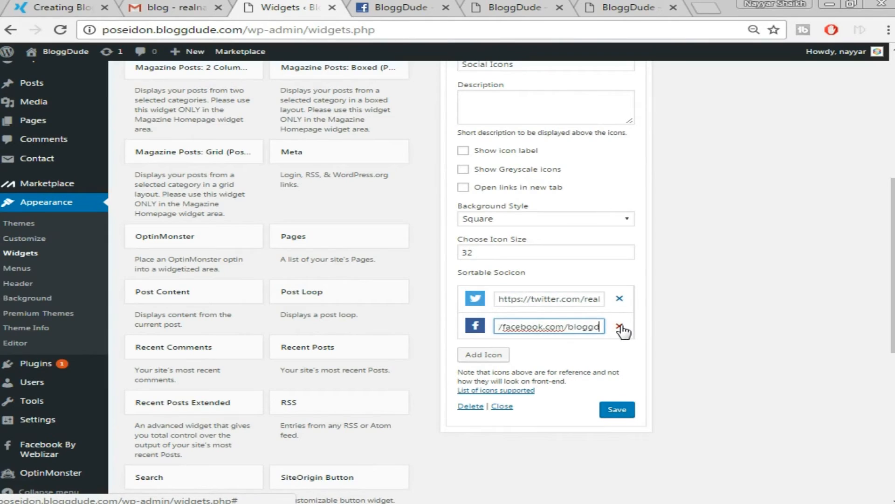
{"action": "left_click", "coordinate": [532, 355]}
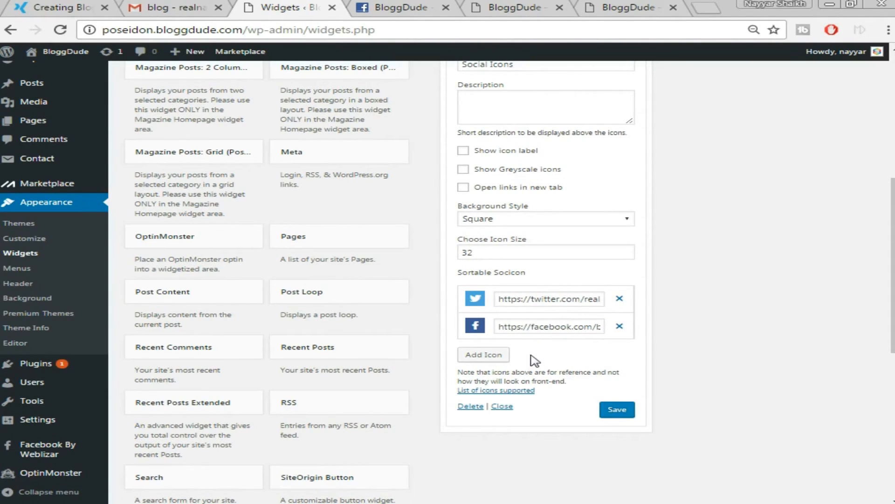
{"action": "left_click", "coordinate": [502, 355]}
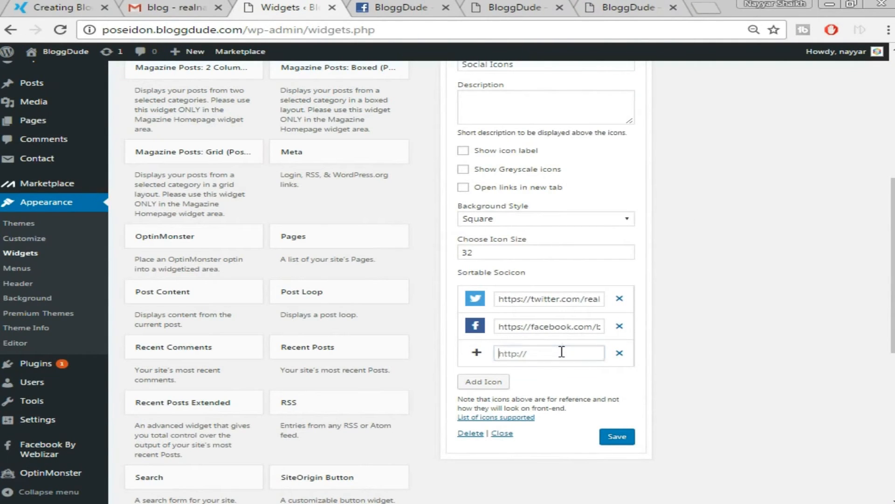
{"action": "left_click", "coordinate": [562, 352]}
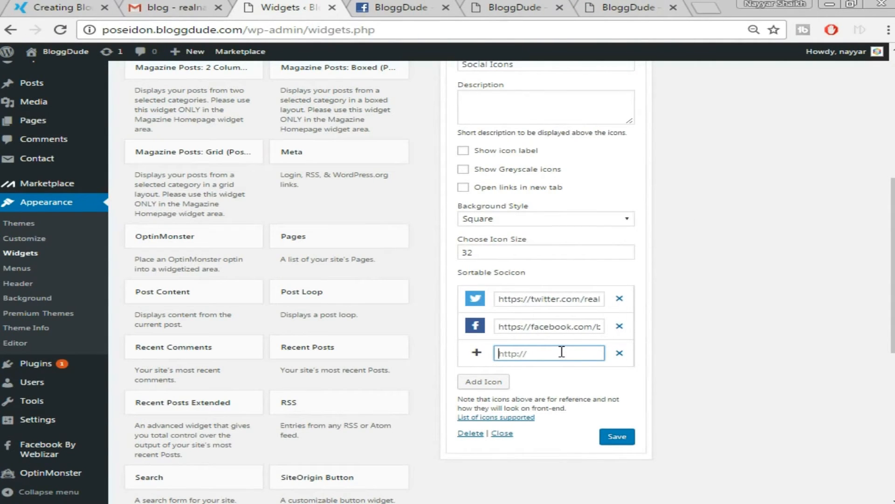
{"action": "key", "text": "ctrl+v"}
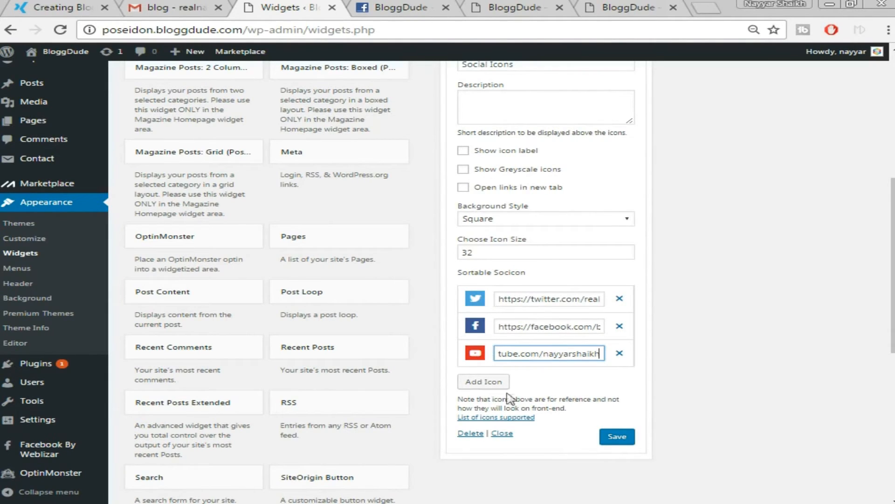
Save the Social Icons widget and collapse its settings.
{"action": "left_click", "coordinate": [620, 443]}
{"action": "scroll", "coordinate": [720, 409], "scroll_direction": "up", "scroll_amount": 1}
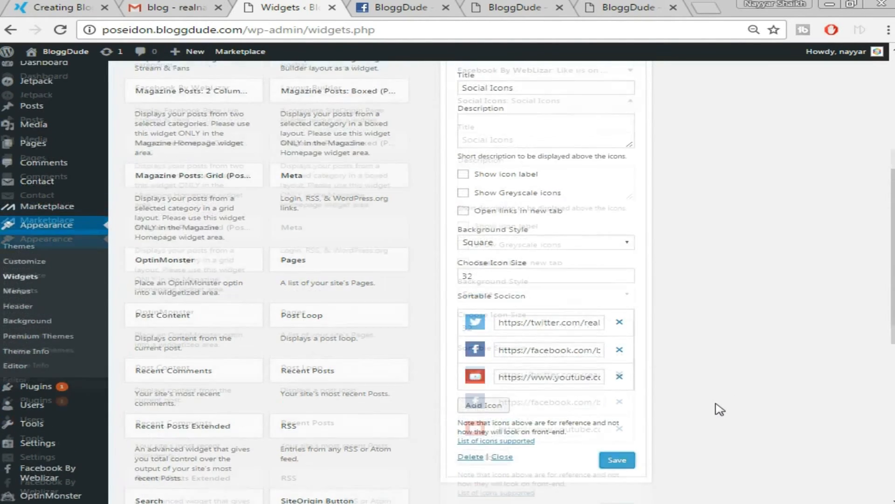
{"action": "scroll", "coordinate": [720, 409], "scroll_direction": "up", "scroll_amount": 5}
{"action": "left_click", "coordinate": [632, 303]}
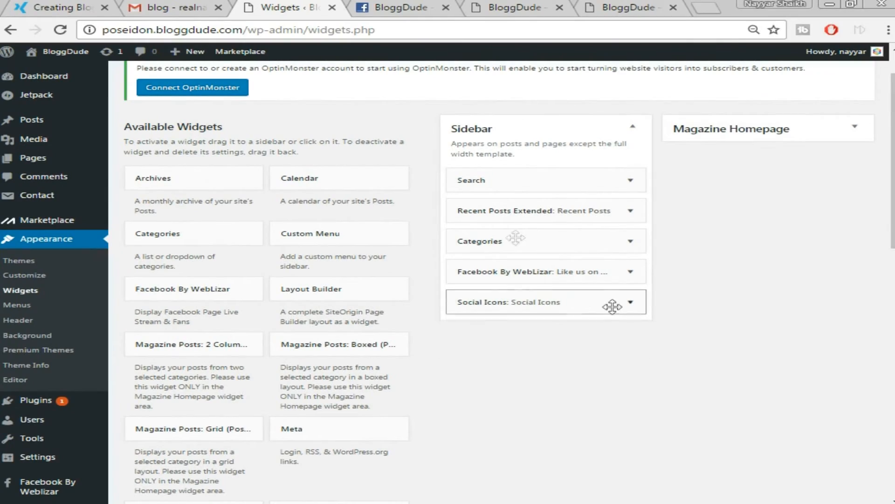
Reload the blog's front page to load the new sidebar widgets.
{"action": "left_click", "coordinate": [65, 6]}
{"action": "scroll", "coordinate": [807, 189], "scroll_direction": "up", "scroll_amount": 1}
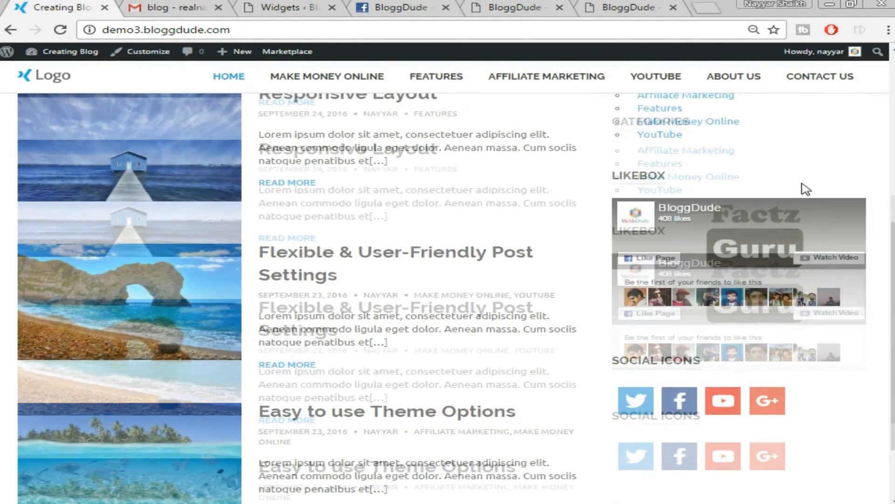
{"action": "scroll", "coordinate": [806, 189], "scroll_direction": "up", "scroll_amount": 3}
{"action": "left_click", "coordinate": [280, 7]}
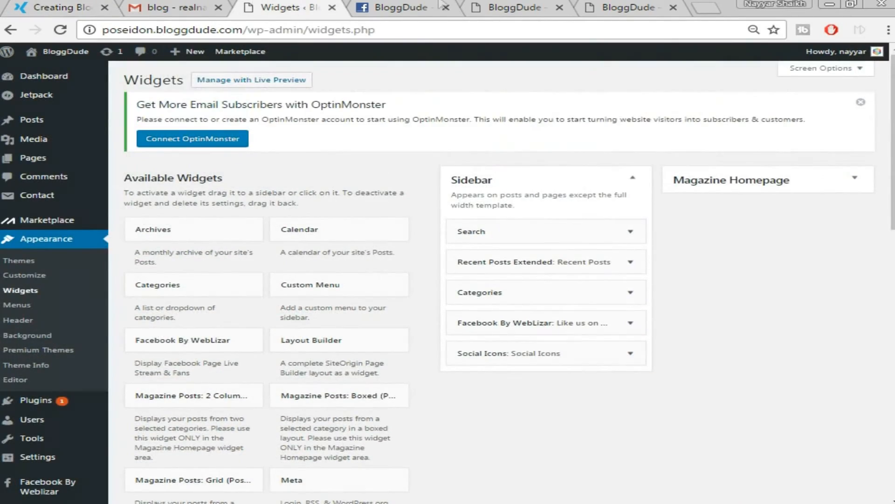
{"action": "left_click", "coordinate": [508, 7]}
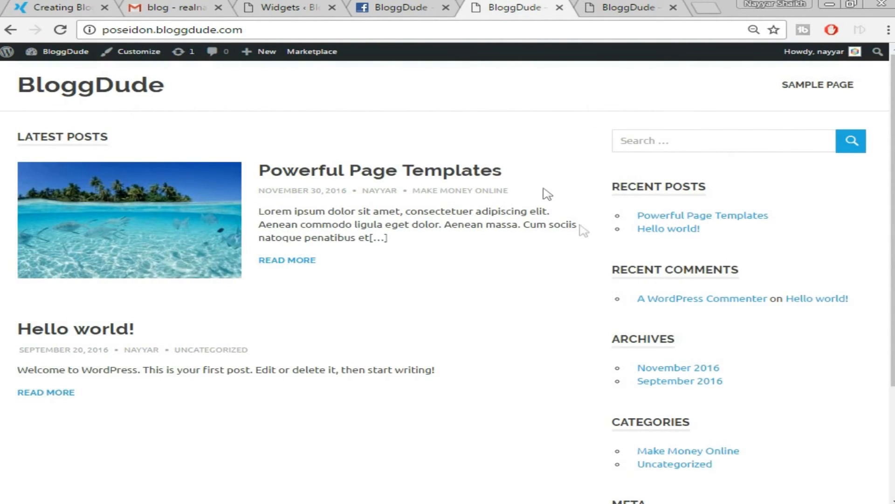
{"action": "left_click", "coordinate": [60, 29]}
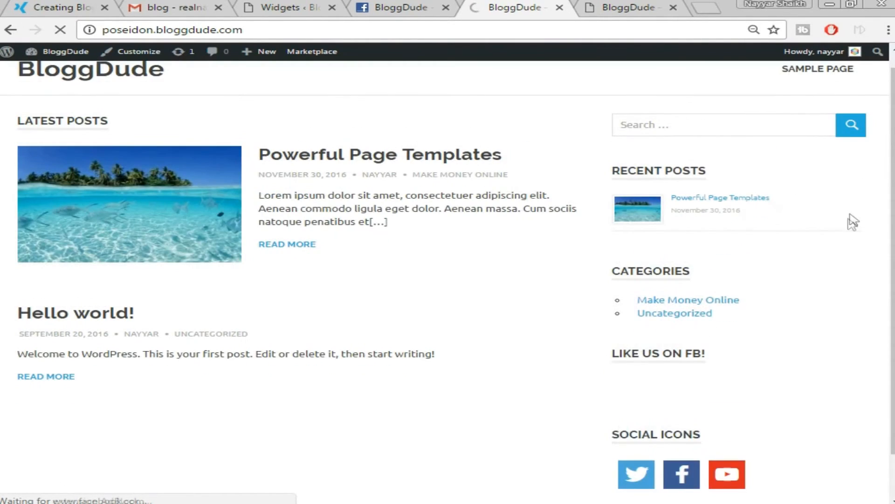
Scroll through the Facebook like box and social icons, then view the next tab's front page with more posts.
{"action": "scroll", "coordinate": [853, 305], "scroll_direction": "down", "scroll_amount": 4}
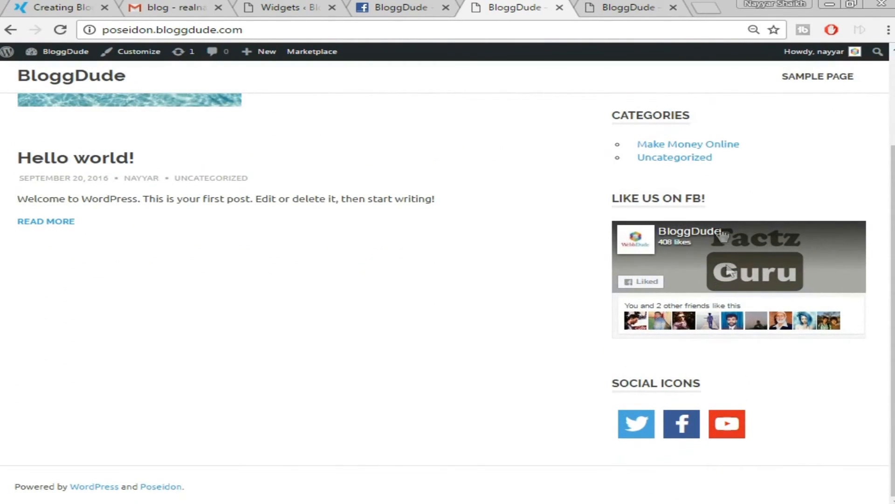
{"action": "scroll", "coordinate": [762, 420], "scroll_direction": "up", "scroll_amount": 2}
{"action": "scroll", "coordinate": [650, 258], "scroll_direction": "up", "scroll_amount": 3}
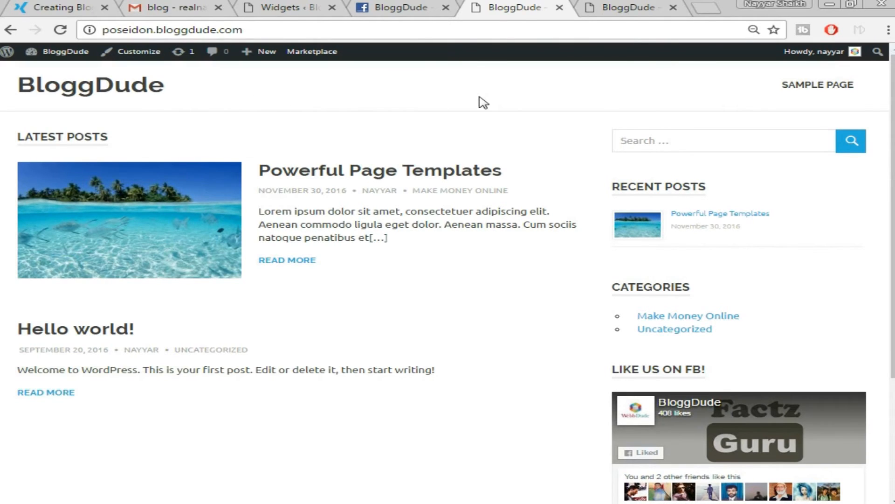
{"action": "key", "text": "ctrl+Tab"}
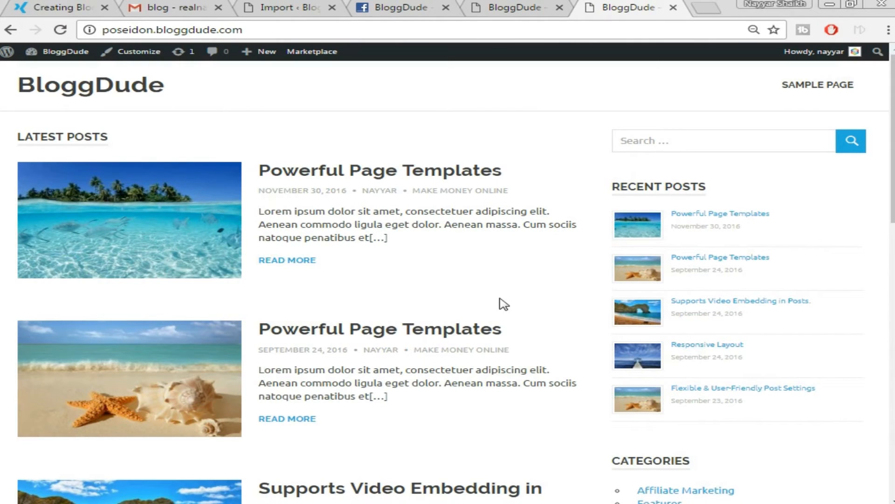
{"action": "mouse_move", "coordinate": [893, 201]}
{"action": "left_mouse_down"}
{"action": "mouse_move", "coordinate": [893, 328]}
{"action": "mouse_move", "coordinate": [893, 200]}
{"action": "left_mouse_up"}
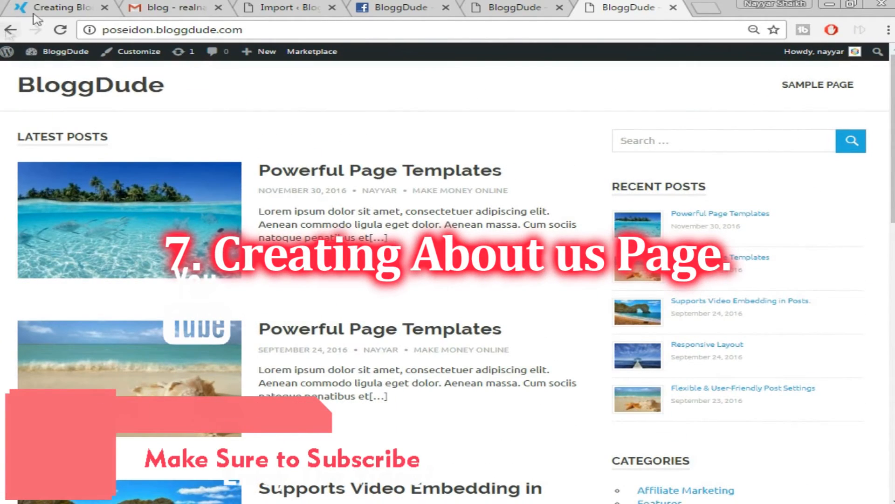
Check the demo site's About Us page for reference, then go to the admin dashboard.
{"action": "left_click", "coordinate": [69, 10]}
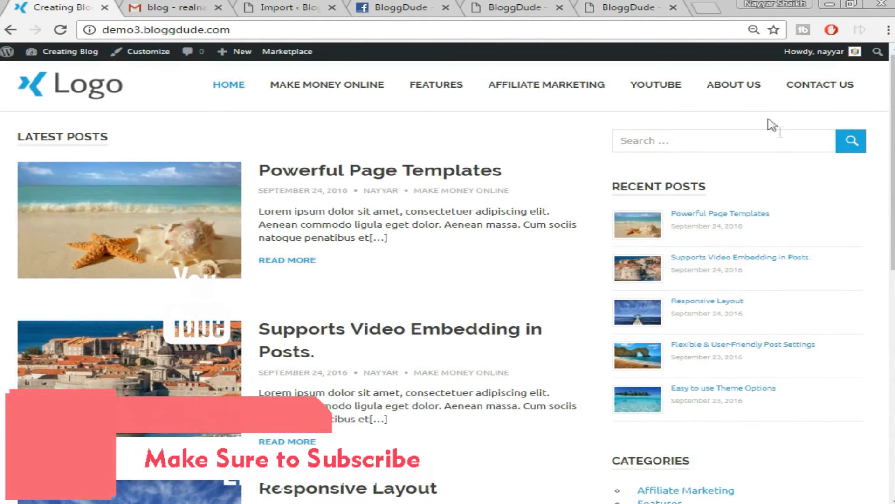
{"action": "left_click", "coordinate": [753, 94]}
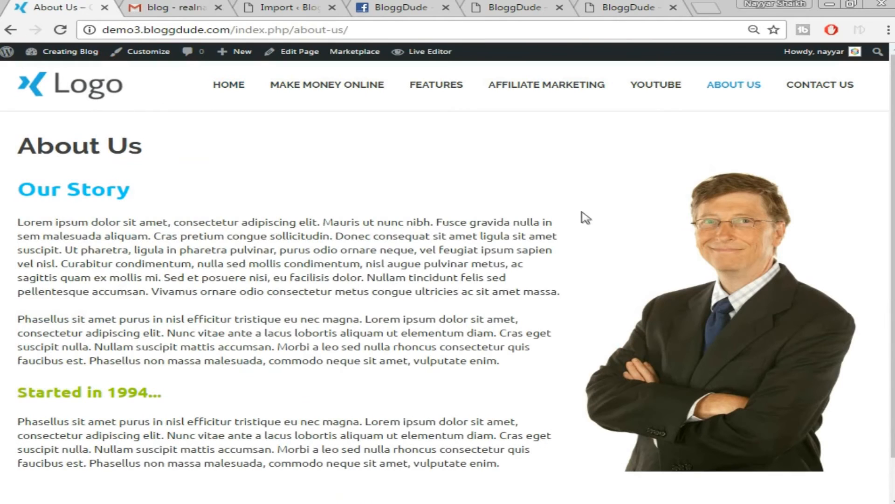
{"action": "left_click", "coordinate": [623, 6]}
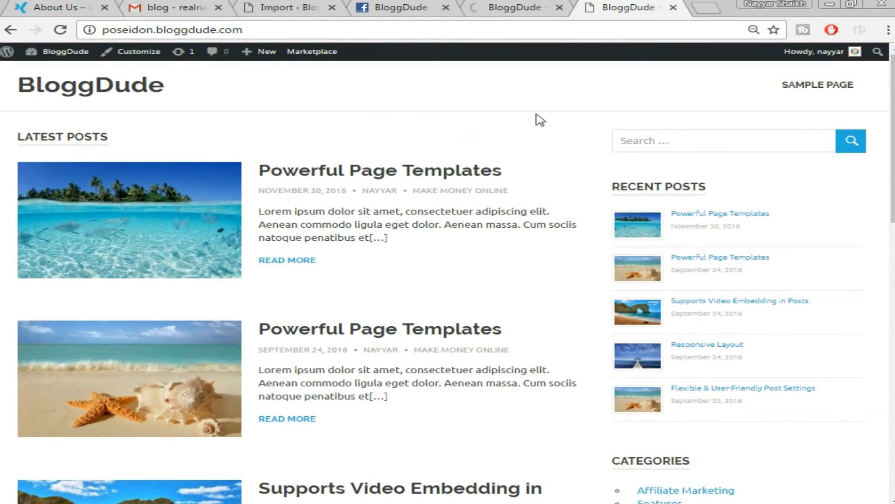
{"action": "mouse_move", "coordinate": [269, 54]}
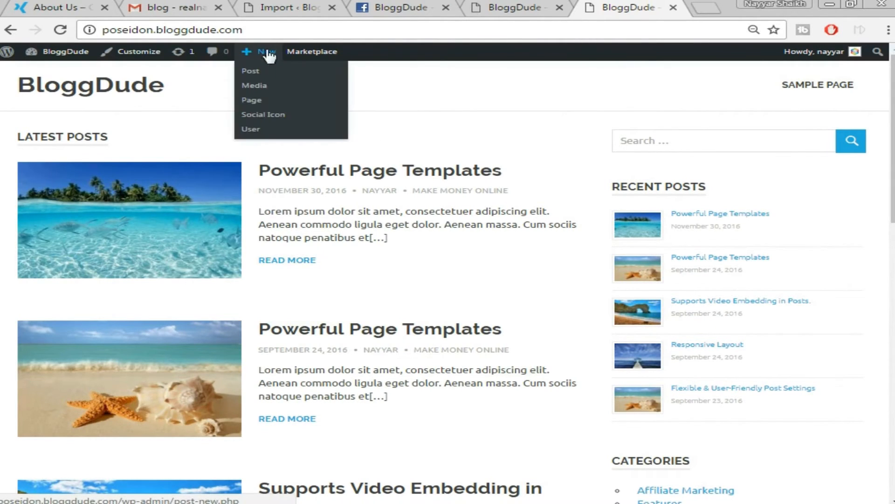
{"action": "left_click", "coordinate": [504, 5]}
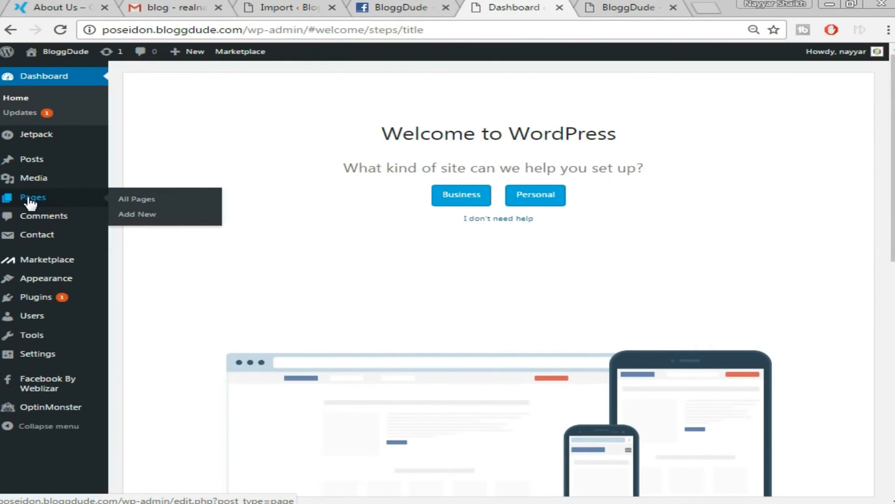
Create a new page titled 'About us' and switch it to Page Builder mode.
{"action": "left_click", "coordinate": [138, 218]}
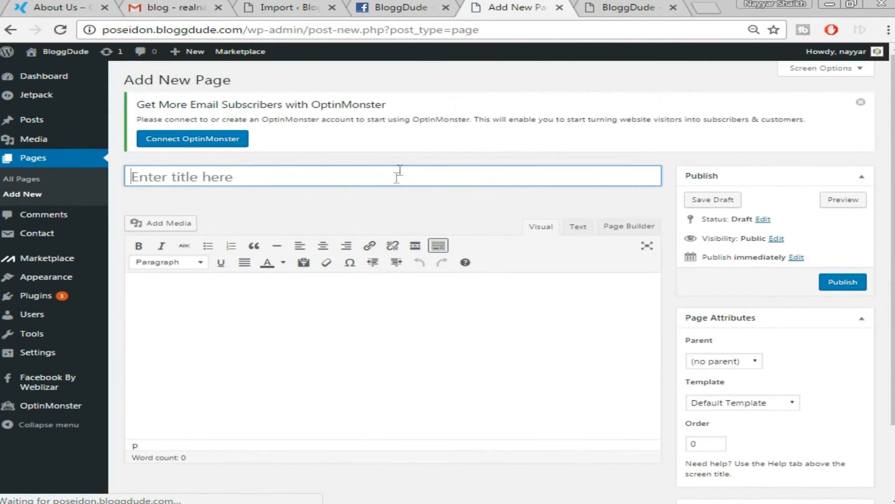
{"action": "type", "text": "About us"}
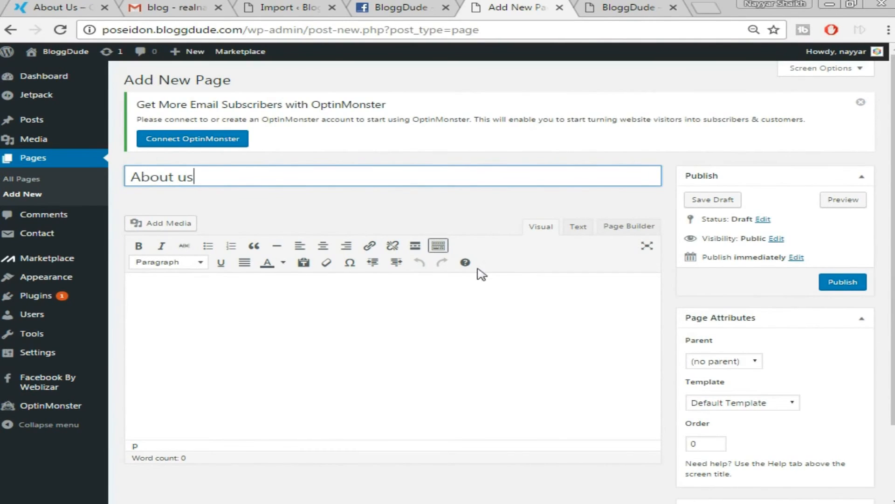
{"action": "scroll", "coordinate": [481, 274], "scroll_direction": "down", "scroll_amount": 2}
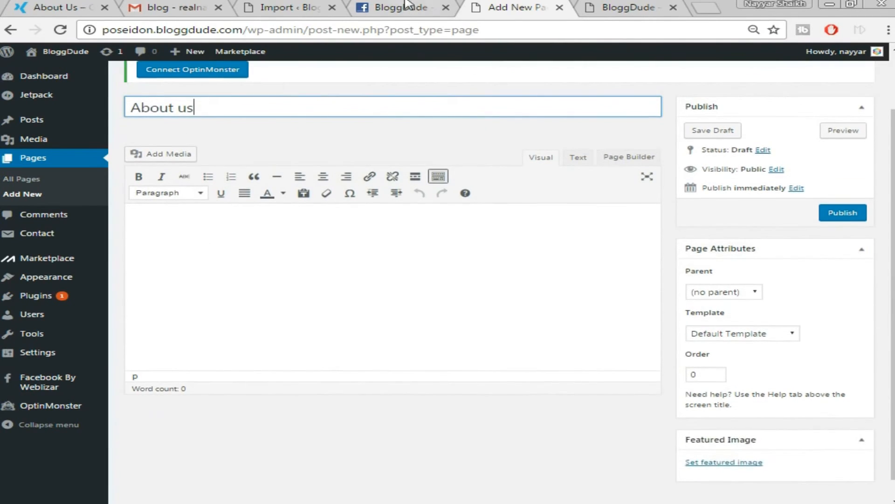
{"action": "left_click", "coordinate": [75, 5]}
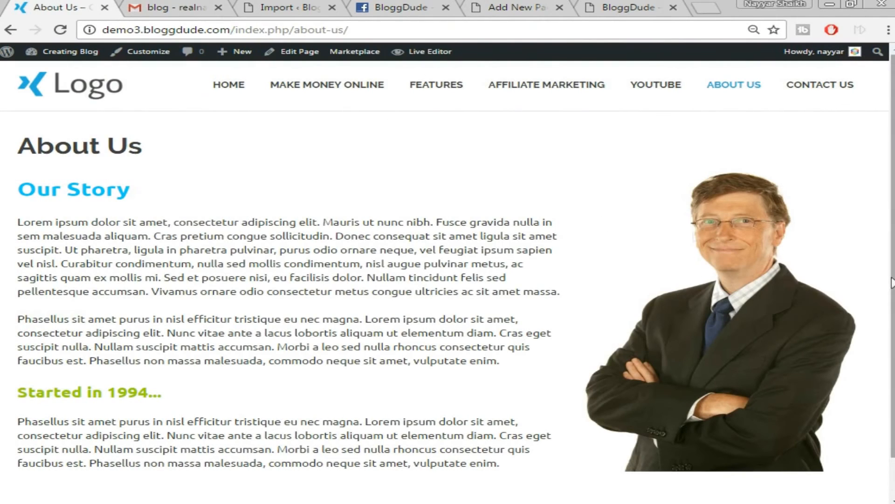
{"action": "left_click", "coordinate": [518, 8]}
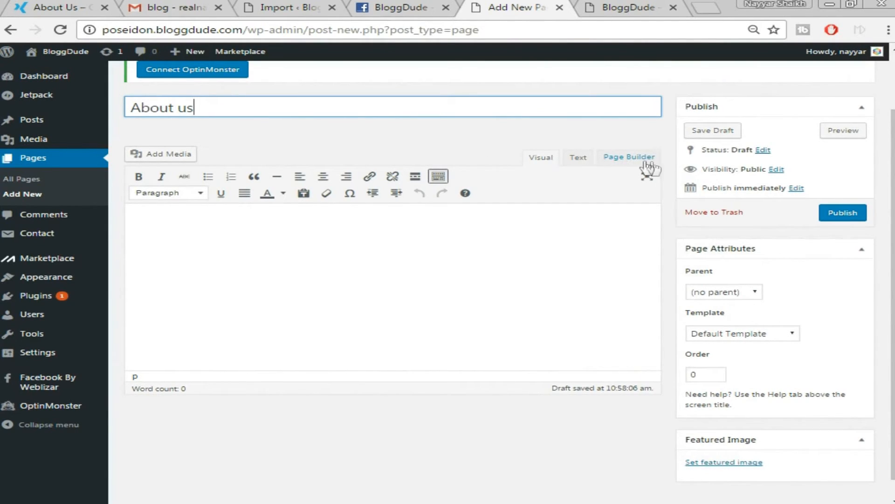
{"action": "left_click", "coordinate": [629, 159]}
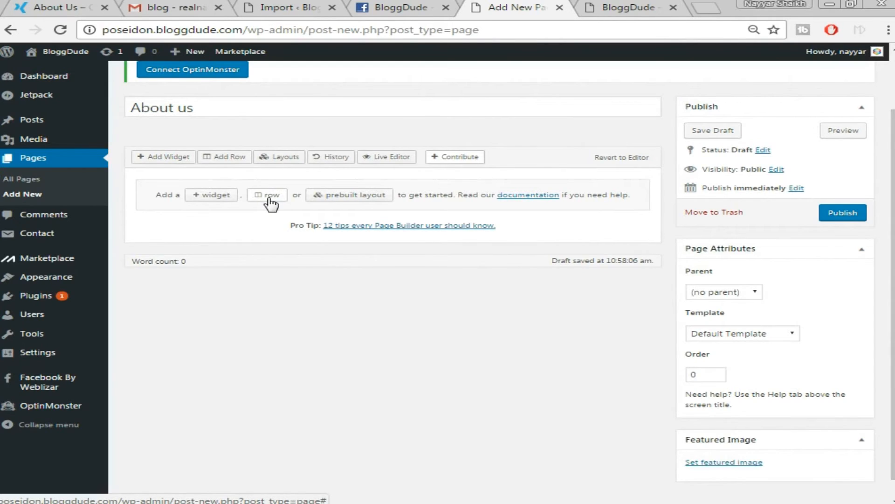
Insert a two-column row with the columns split about 65% / 35%.
{"action": "left_click", "coordinate": [270, 200]}
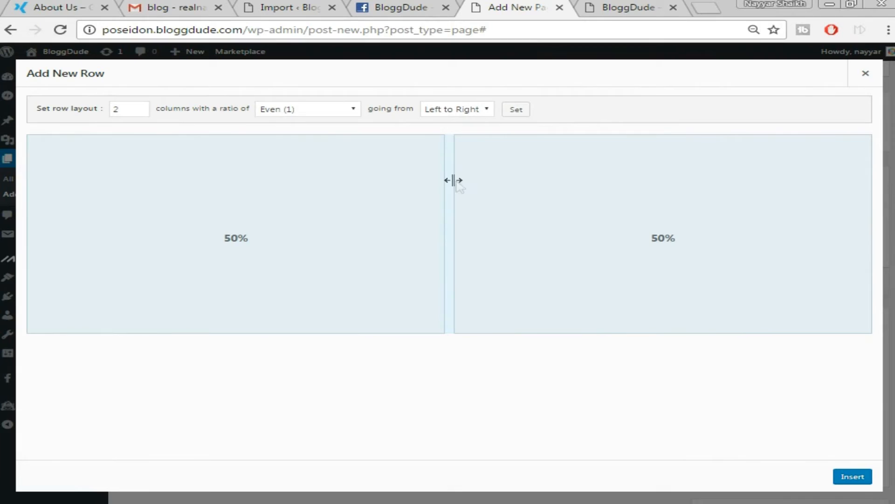
{"action": "left_click_drag", "start_coordinate": [448, 188], "coordinate": [577, 188]}
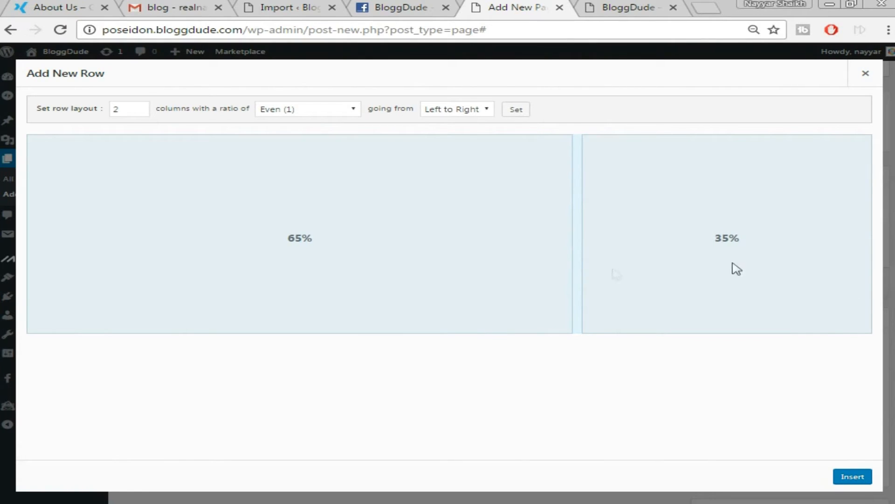
{"action": "left_click", "coordinate": [858, 478]}
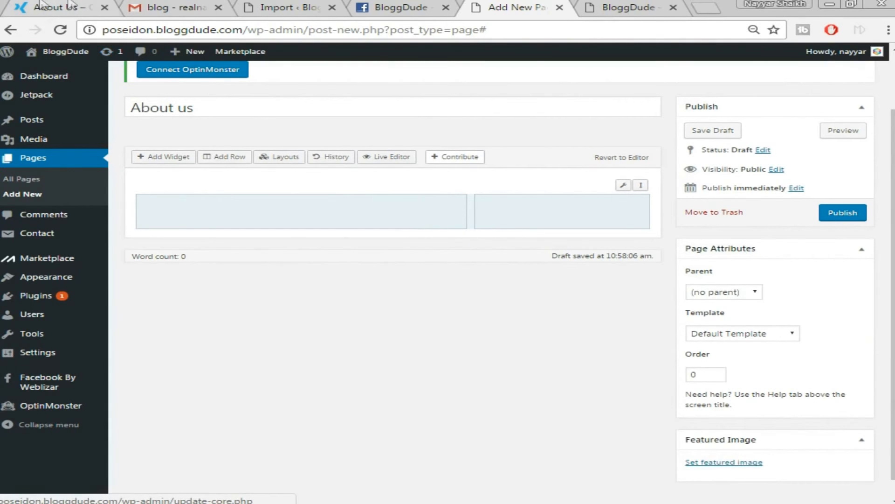
Compare with the demo About Us page, then select the row's left column.
{"action": "left_click", "coordinate": [66, 5]}
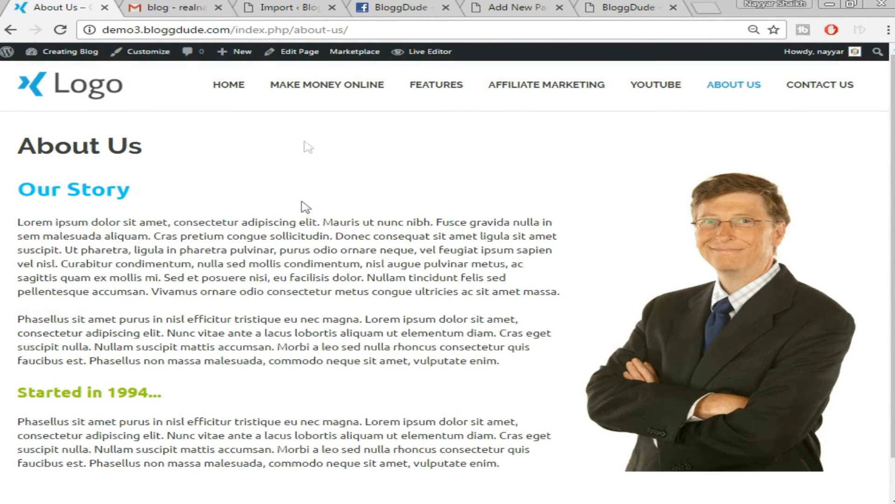
{"action": "left_click", "coordinate": [513, 6]}
{"action": "left_click", "coordinate": [356, 218]}
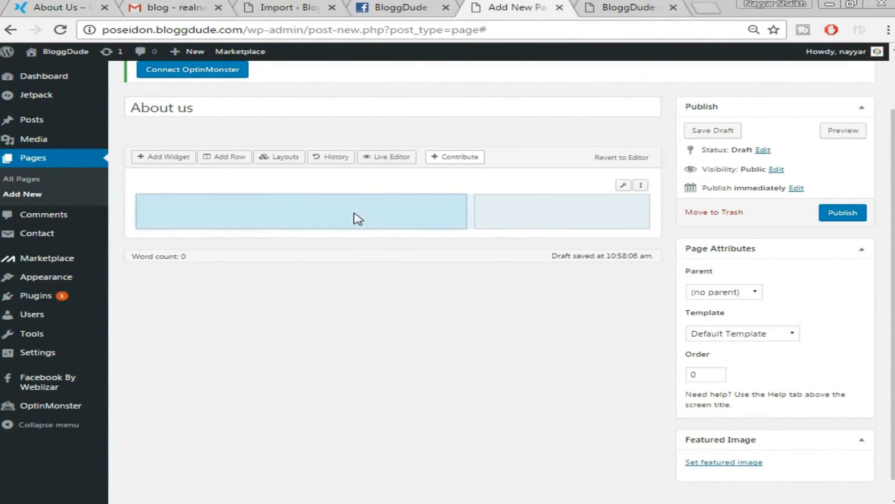
Add a SiteOrigin Editor widget to the left column and open it for editing.
{"action": "left_click", "coordinate": [179, 159]}
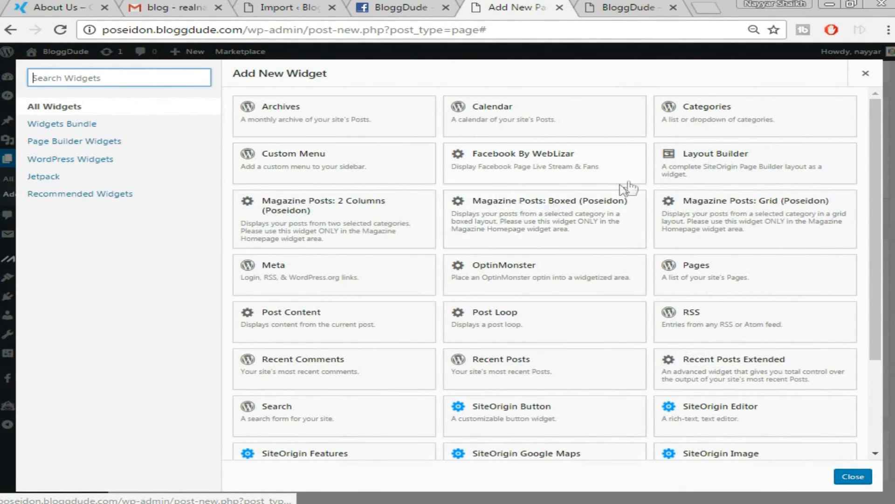
{"action": "scroll", "coordinate": [753, 242], "scroll_direction": "down", "scroll_amount": 3}
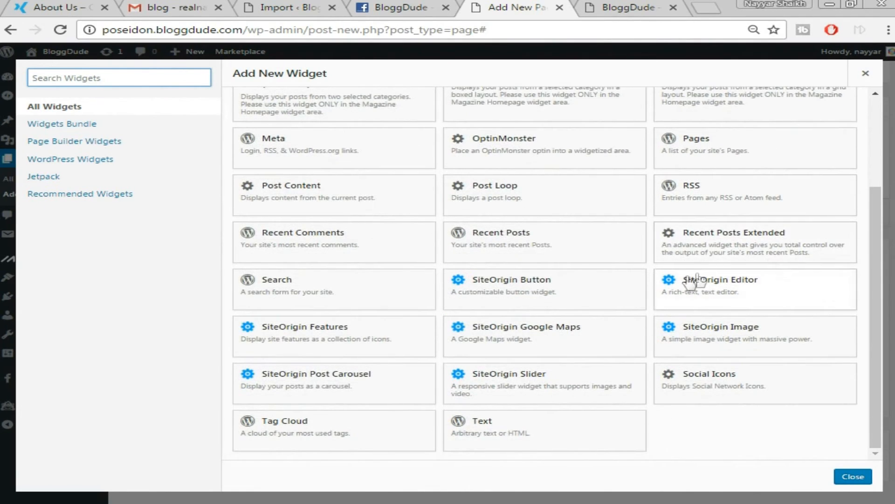
{"action": "left_click", "coordinate": [751, 289]}
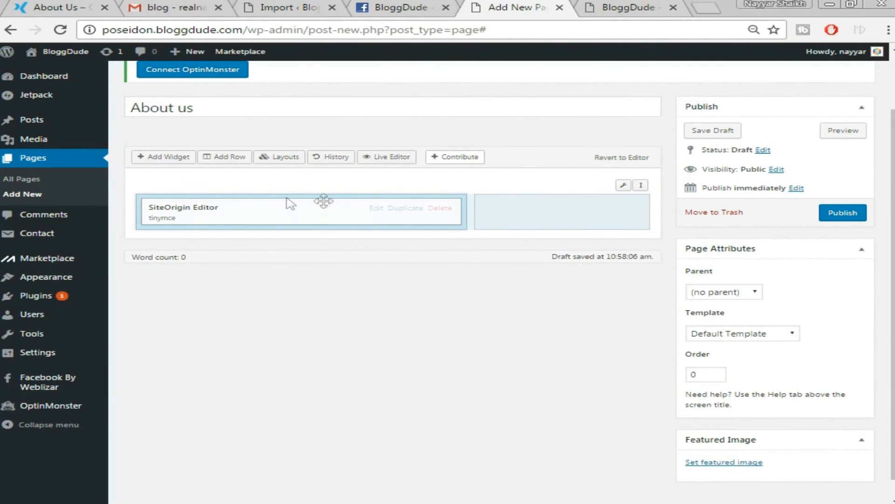
{"action": "left_click", "coordinate": [377, 210]}
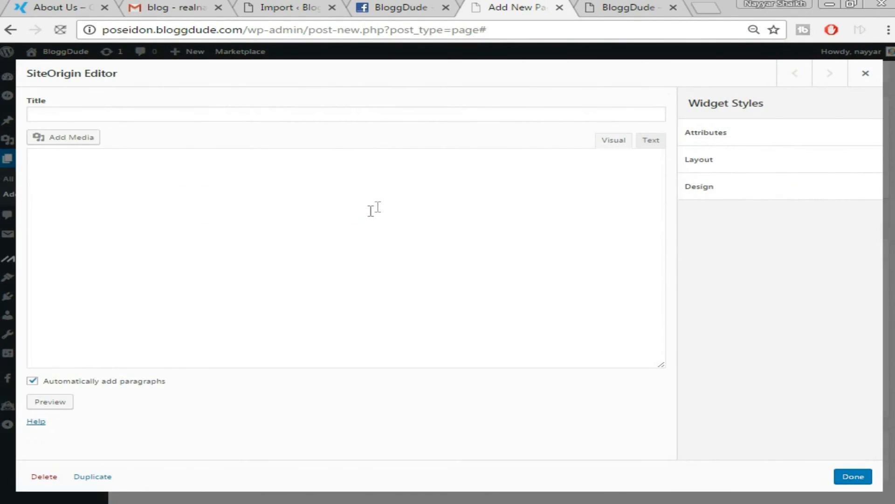
Copy the Our Story text from the live About Us page and paste it into the widget.
{"action": "left_click", "coordinate": [62, 8]}
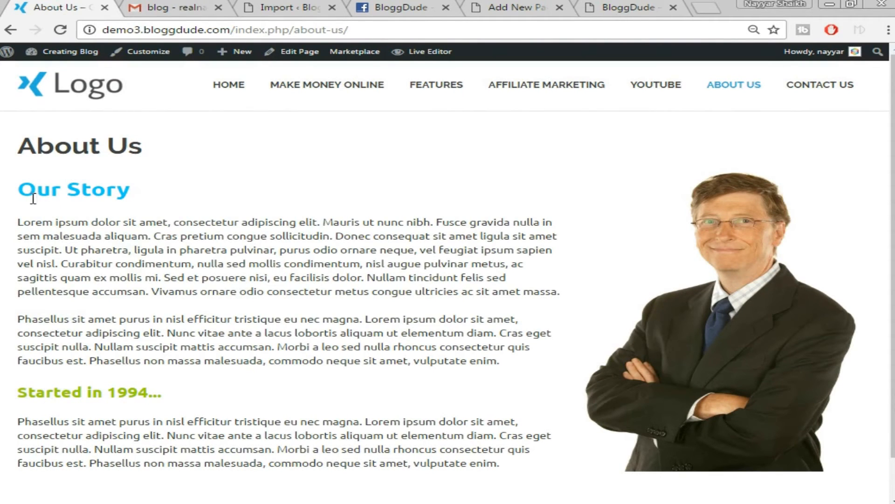
{"action": "left_click_drag", "start_coordinate": [16, 194], "coordinate": [503, 470]}
{"action": "right_click", "coordinate": [455, 335]}
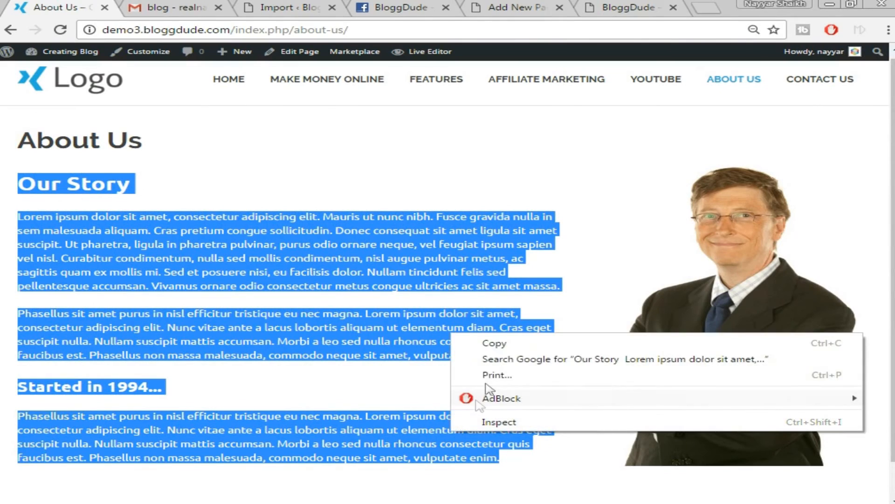
{"action": "left_click", "coordinate": [491, 343]}
{"action": "left_click", "coordinate": [625, 7]}
{"action": "left_click", "coordinate": [513, 7]}
{"action": "right_click", "coordinate": [300, 253]}
{"action": "key", "text": "Escape"}
{"action": "key", "text": "ctrl+v"}
{"action": "scroll", "coordinate": [526, 257], "scroll_direction": "up", "scroll_amount": 3}
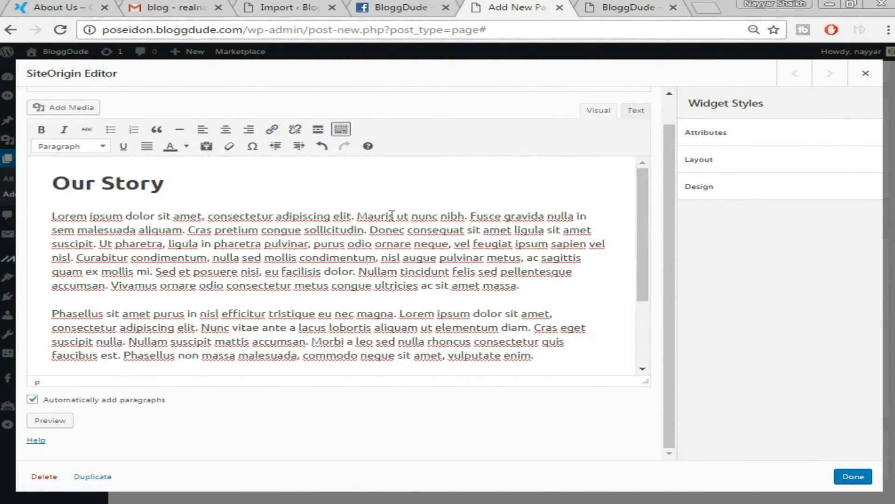
{"action": "key", "text": "ctrl+1"}
{"action": "left_click", "coordinate": [168, 175]}
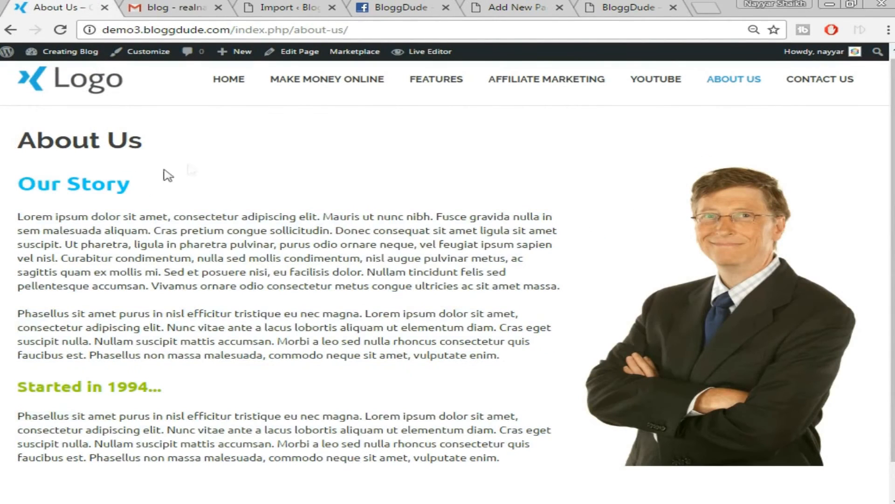
{"action": "left_click", "coordinate": [519, 6]}
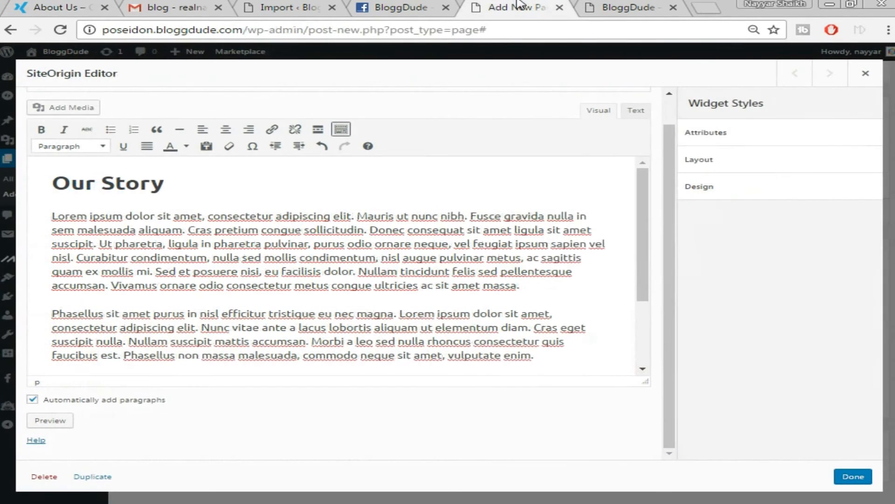
Colour the 'Our Story' heading teal and the 'Started in 1994...' heading green.
{"action": "triple_click", "coordinate": [110, 187]}
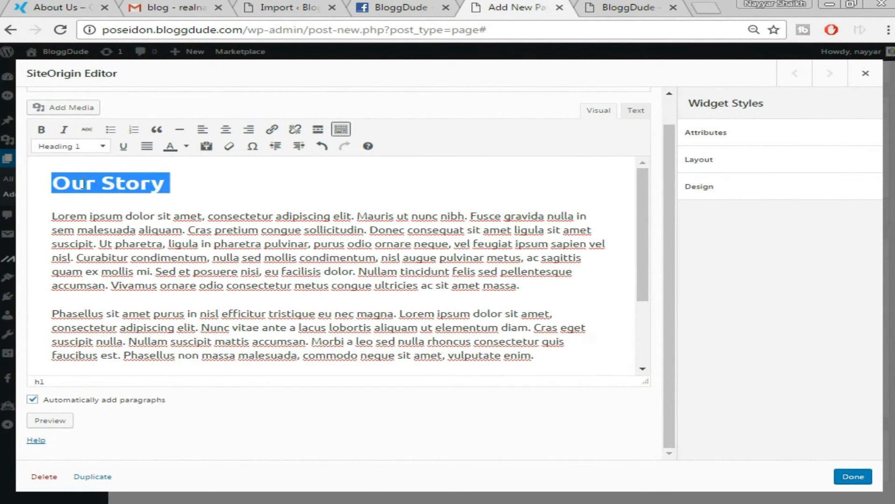
{"action": "left_click", "coordinate": [186, 147]}
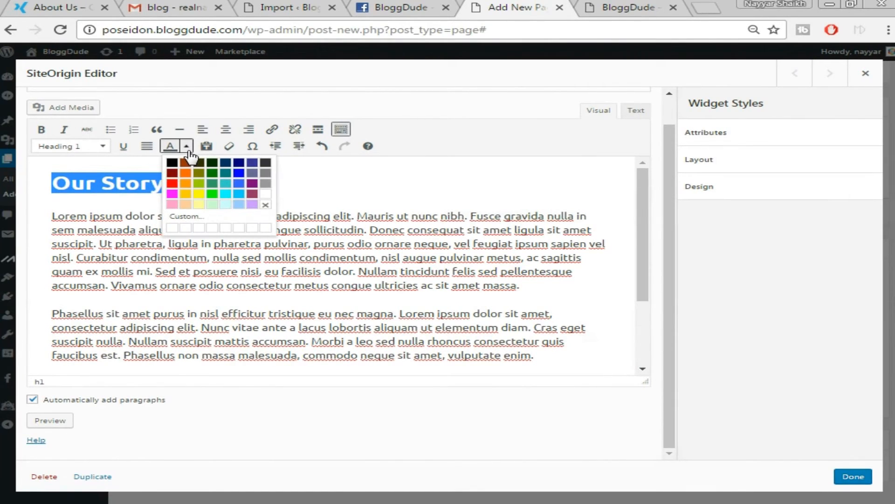
{"action": "left_click", "coordinate": [225, 172]}
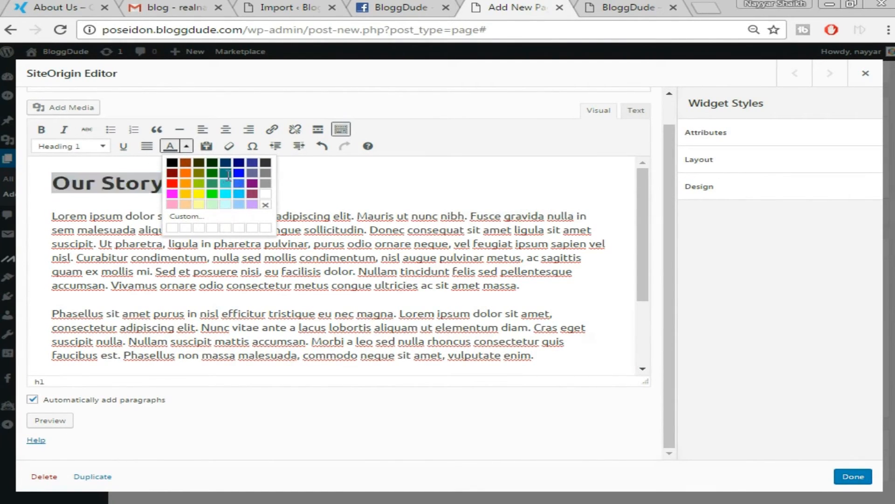
{"action": "left_click", "coordinate": [241, 177]}
{"action": "scroll", "coordinate": [174, 261], "scroll_direction": "down", "scroll_amount": 2}
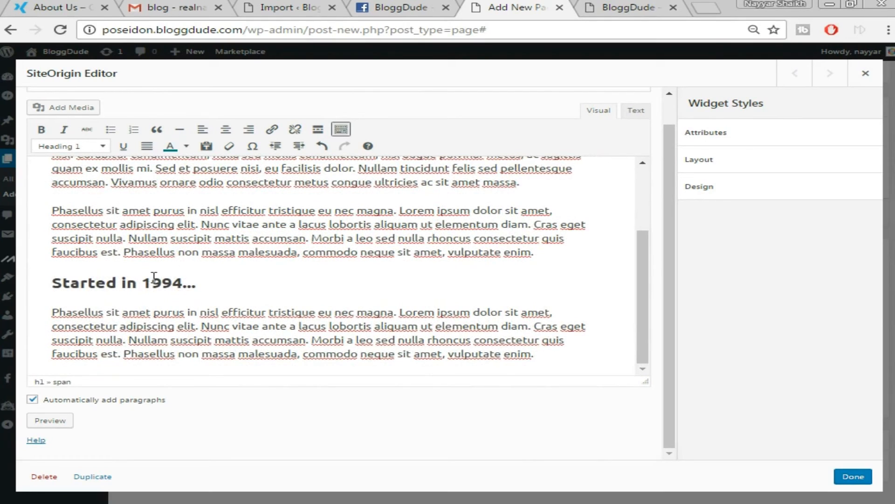
{"action": "triple_click", "coordinate": [154, 276]}
{"action": "left_click", "coordinate": [186, 146]}
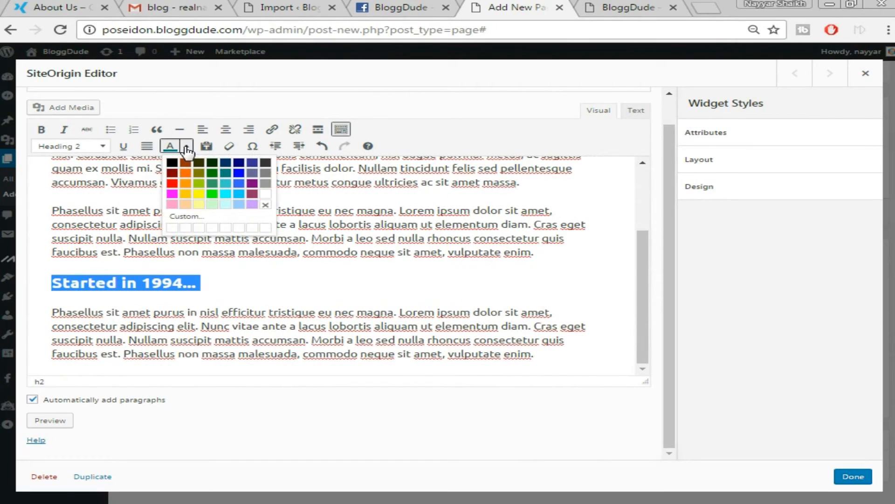
{"action": "left_click", "coordinate": [215, 172]}
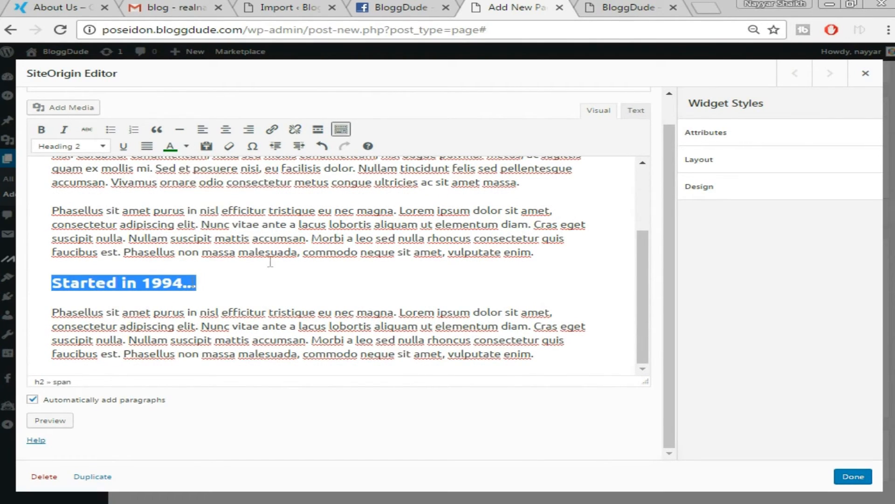
{"action": "left_click", "coordinate": [187, 283]}
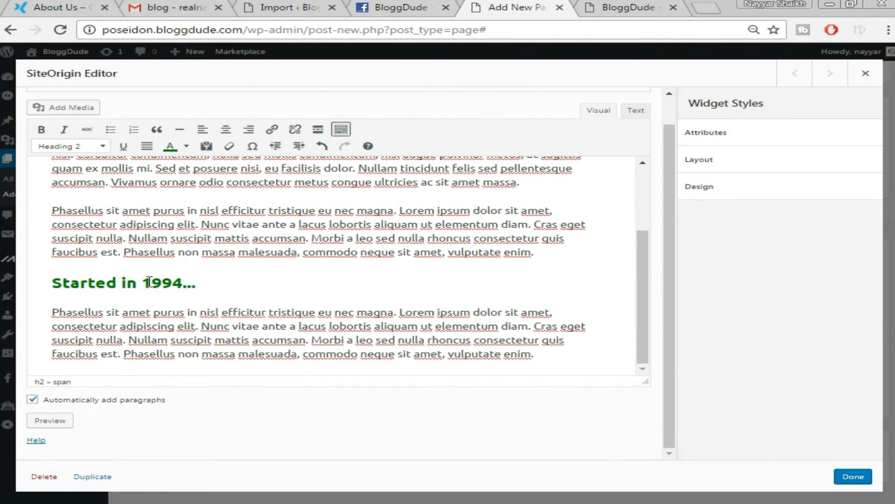
{"action": "scroll", "coordinate": [150, 282], "scroll_direction": "up", "scroll_amount": 3}
Keep 'Our Story' formatted as Heading 1 and save the widget with Done.
{"action": "left_click", "coordinate": [146, 225]}
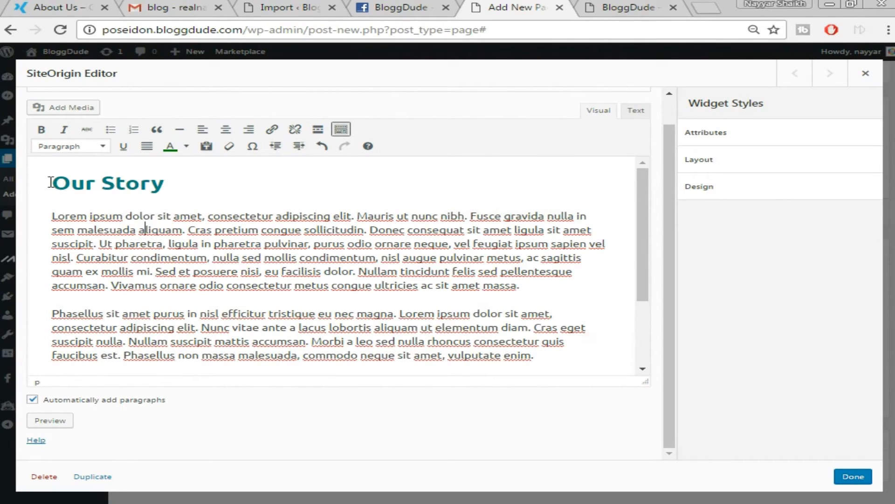
{"action": "left_click_drag", "start_coordinate": [52, 181], "coordinate": [178, 183]}
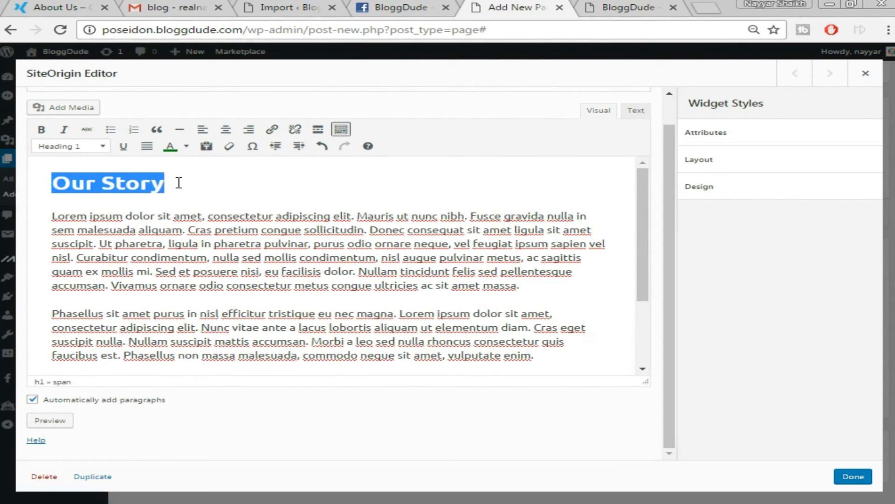
{"action": "left_click", "coordinate": [103, 147]}
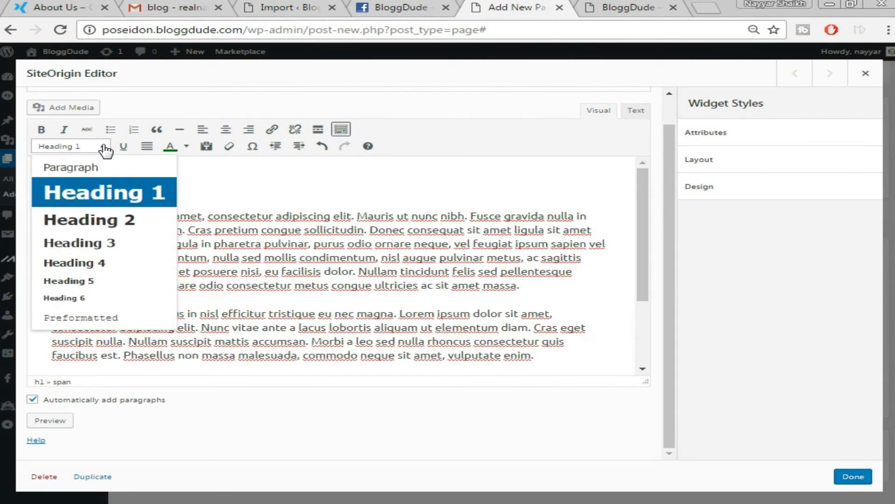
{"action": "left_click", "coordinate": [110, 168]}
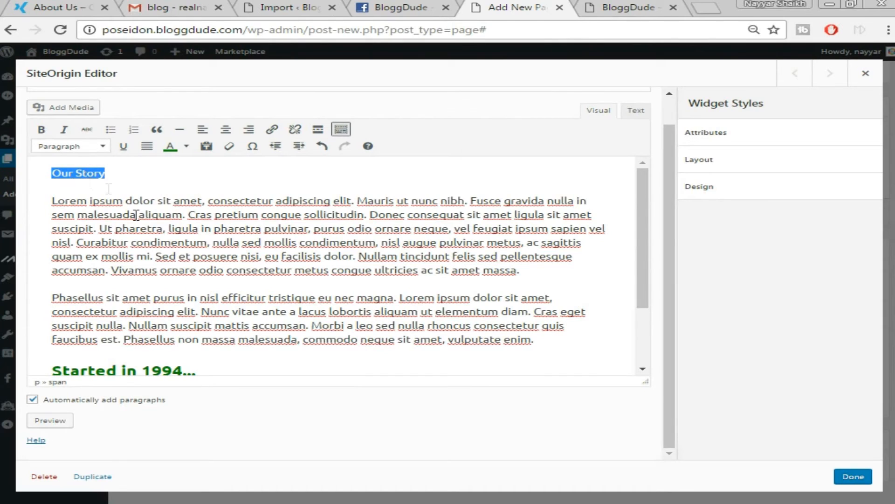
{"action": "left_click", "coordinate": [104, 148]}
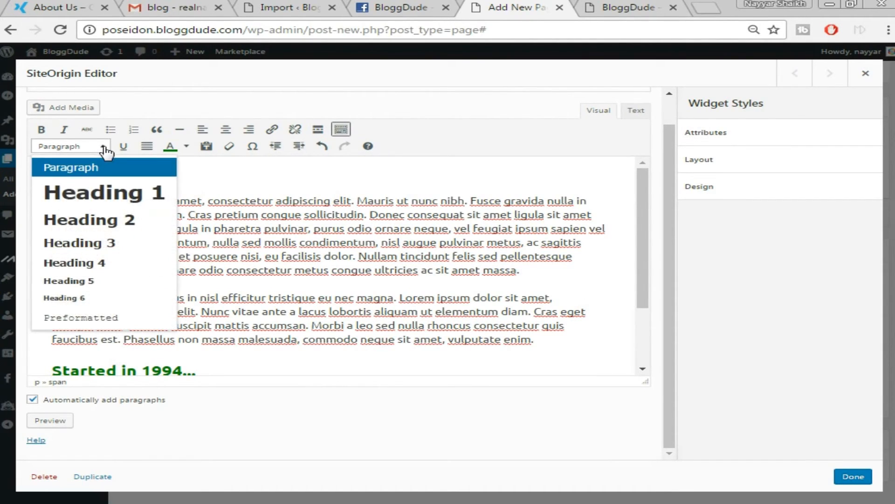
{"action": "left_click", "coordinate": [109, 198]}
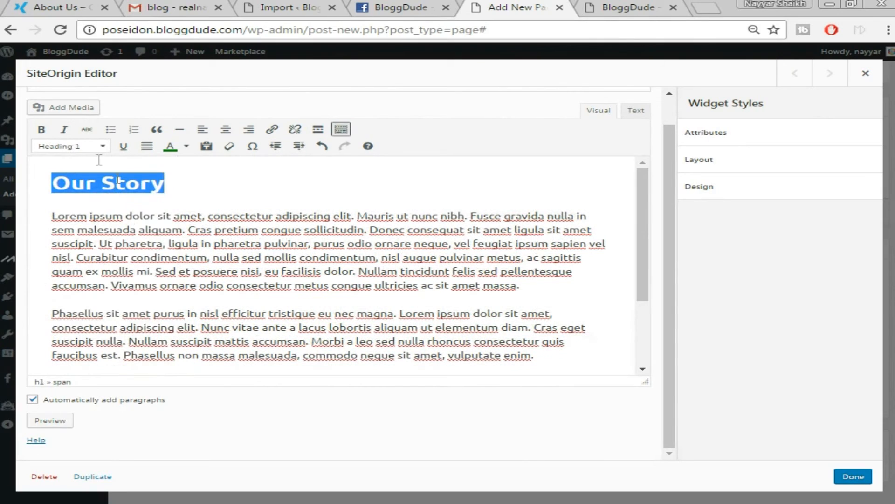
{"action": "left_click", "coordinate": [866, 475]}
Add a SiteOrigin Image widget to the right column and open its settings.
{"action": "left_click", "coordinate": [530, 221]}
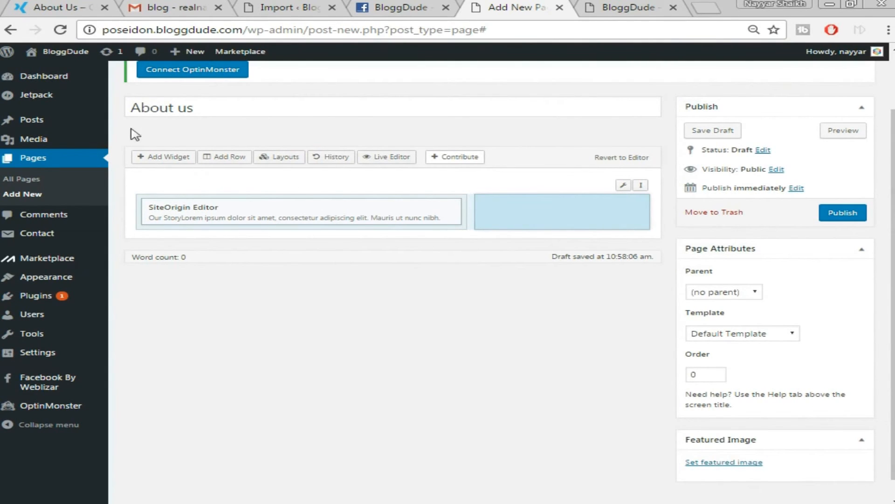
{"action": "left_click", "coordinate": [169, 160]}
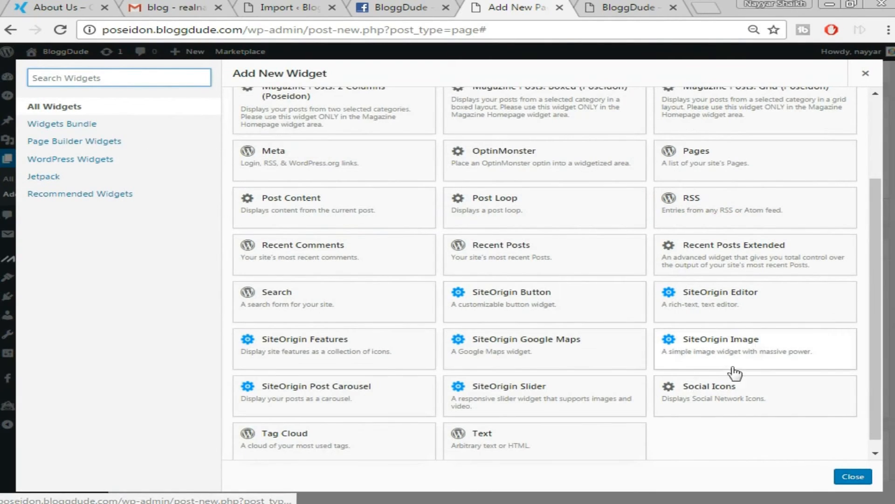
{"action": "scroll", "coordinate": [727, 335], "scroll_direction": "down", "scroll_amount": 1}
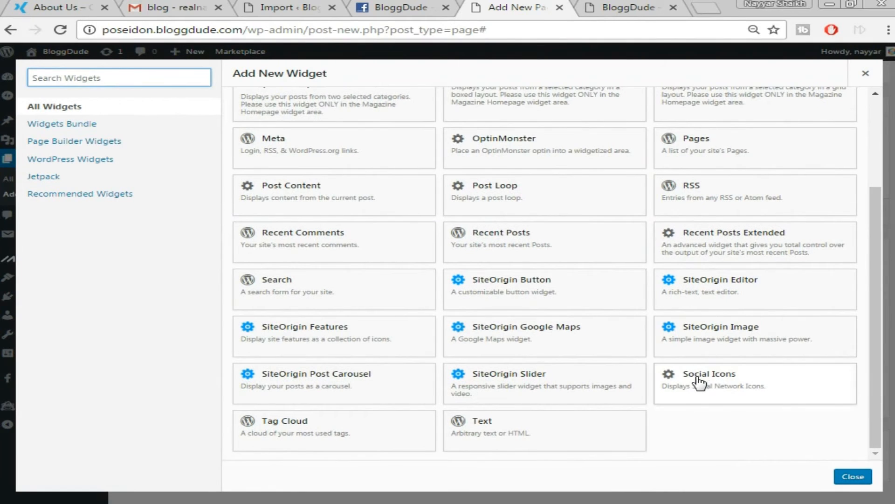
{"action": "left_click", "coordinate": [723, 340]}
{"action": "key", "text": "ctrl+1"}
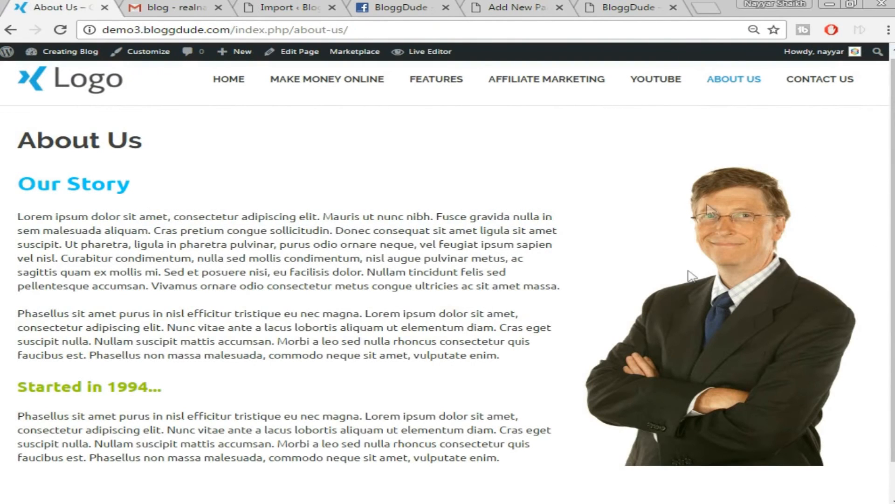
{"action": "left_click", "coordinate": [648, 7]}
{"action": "left_click", "coordinate": [466, 5]}
{"action": "mouse_move", "coordinate": [594, 216]}
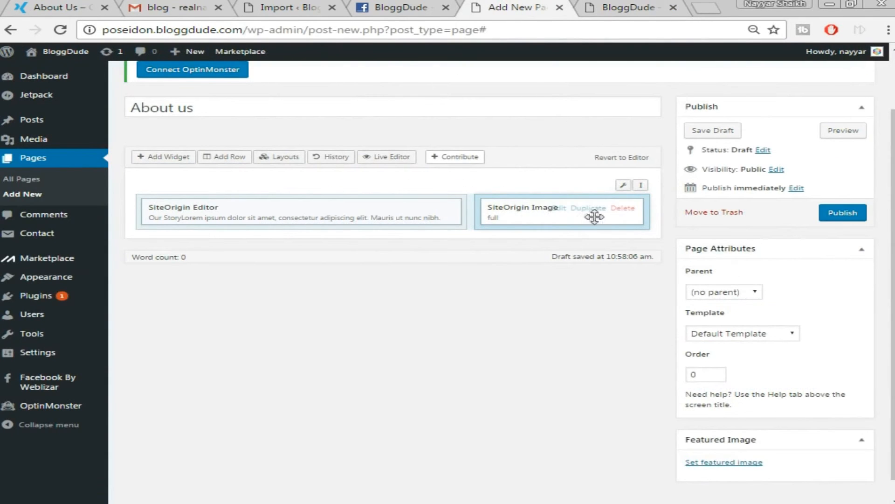
{"action": "left_click", "coordinate": [558, 209]}
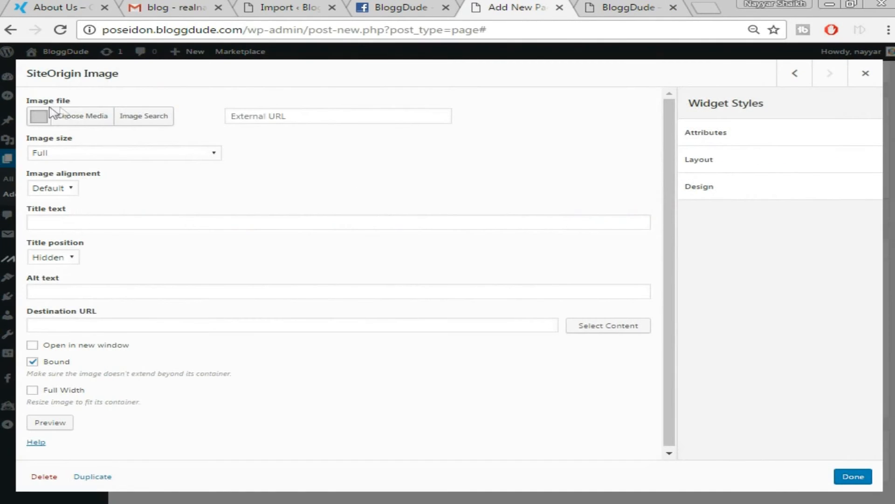
Upload asa.png, set it as the widget's image, and save the widget with Done.
{"action": "left_click", "coordinate": [89, 120]}
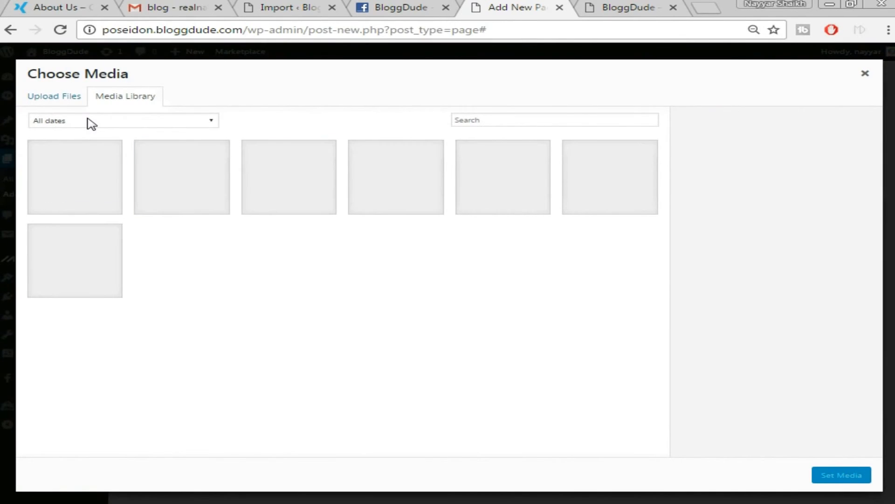
{"action": "left_click", "coordinate": [55, 99]}
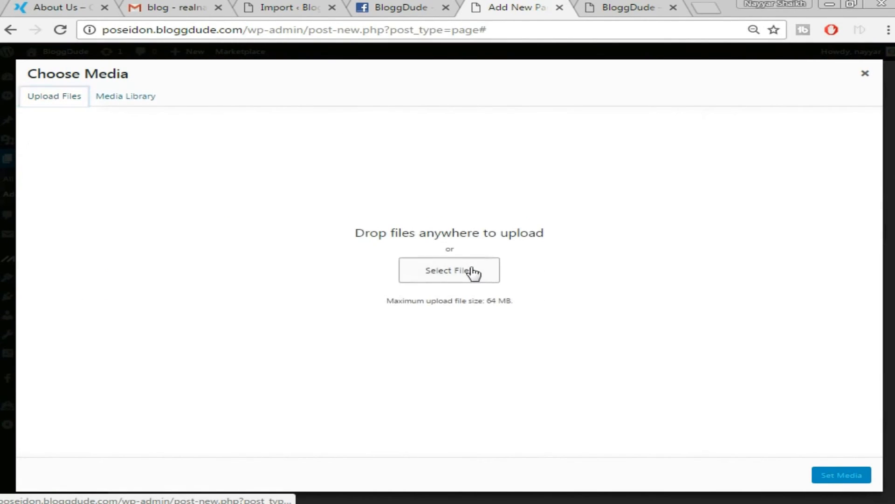
{"action": "left_click", "coordinate": [473, 271]}
{"action": "left_click", "coordinate": [196, 100]}
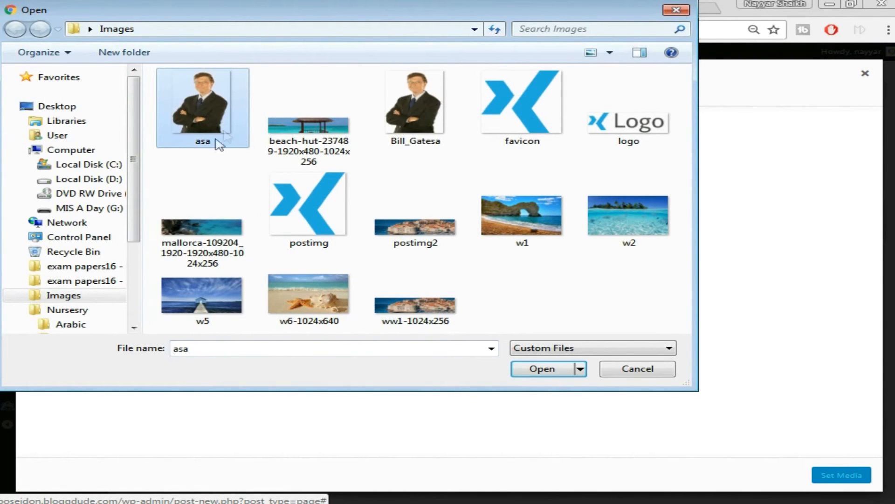
{"action": "left_click", "coordinate": [540, 368]}
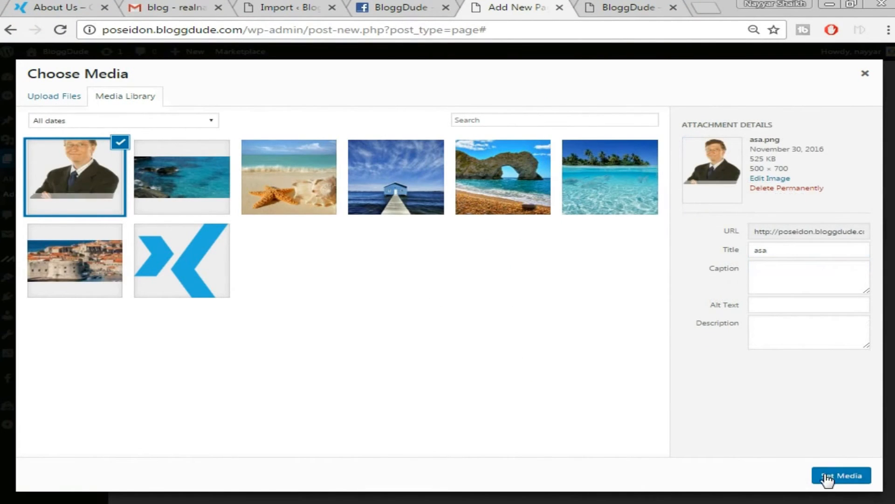
{"action": "left_click", "coordinate": [824, 474]}
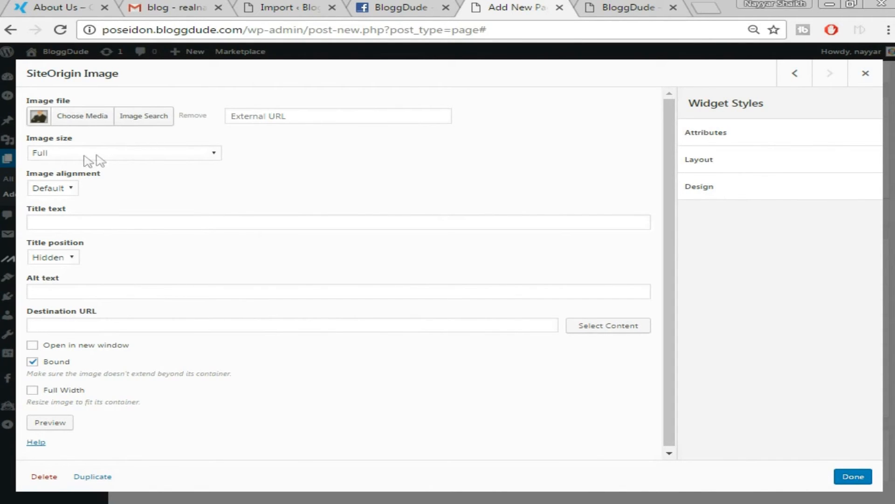
{"action": "left_click", "coordinate": [853, 476]}
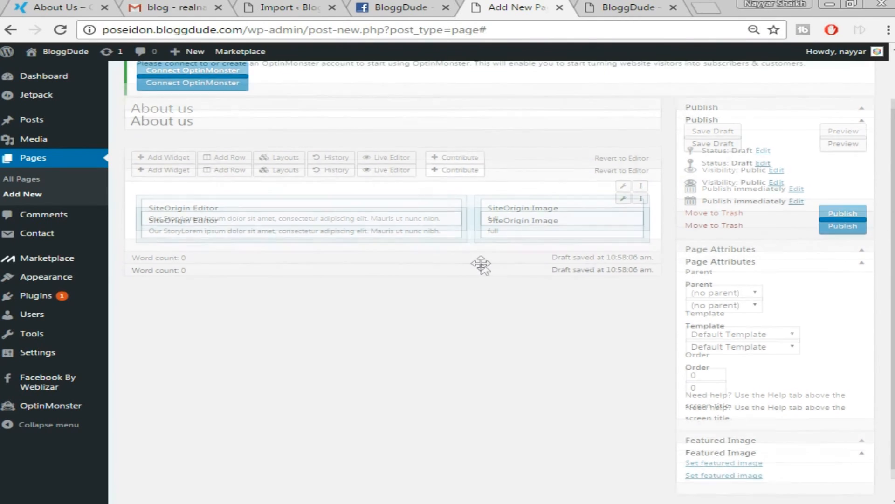
{"action": "scroll", "coordinate": [485, 267], "scroll_direction": "up", "scroll_amount": 2}
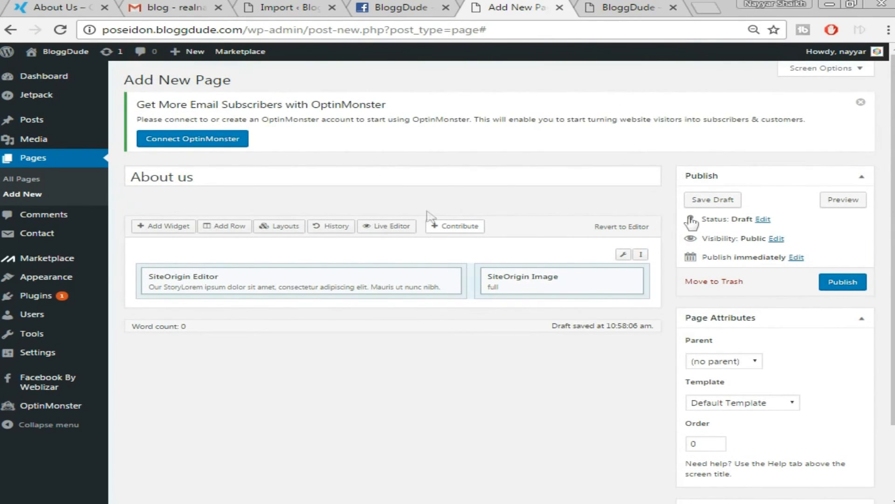
Publish the About us page, view it live in a new tab, then return to the editor.
{"action": "left_click", "coordinate": [848, 285]}
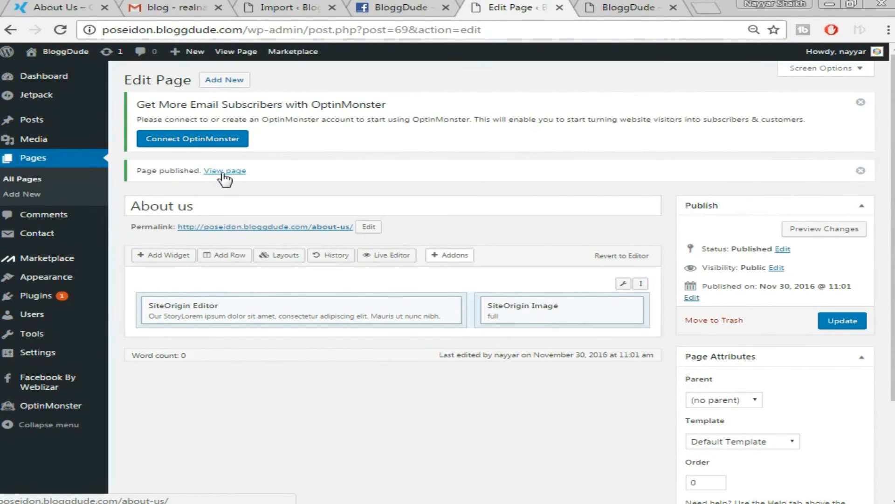
{"action": "right_click", "coordinate": [224, 179]}
{"action": "left_click", "coordinate": [280, 178]}
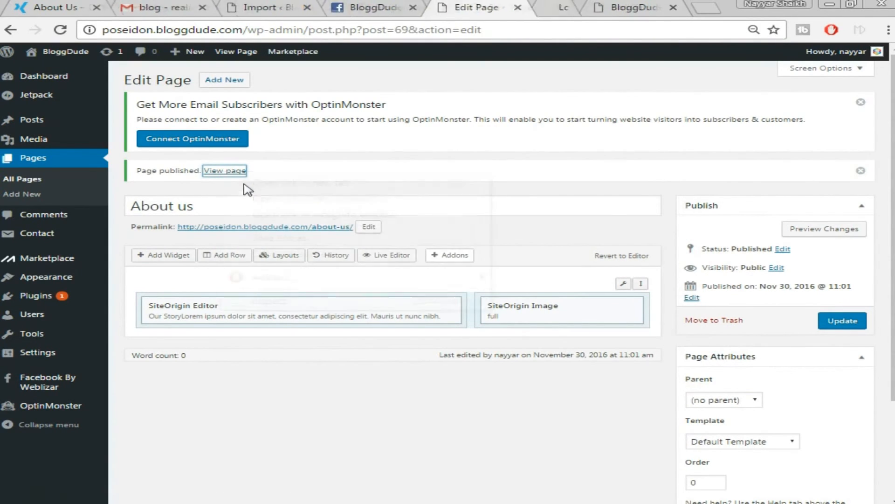
{"action": "left_click", "coordinate": [575, 7]}
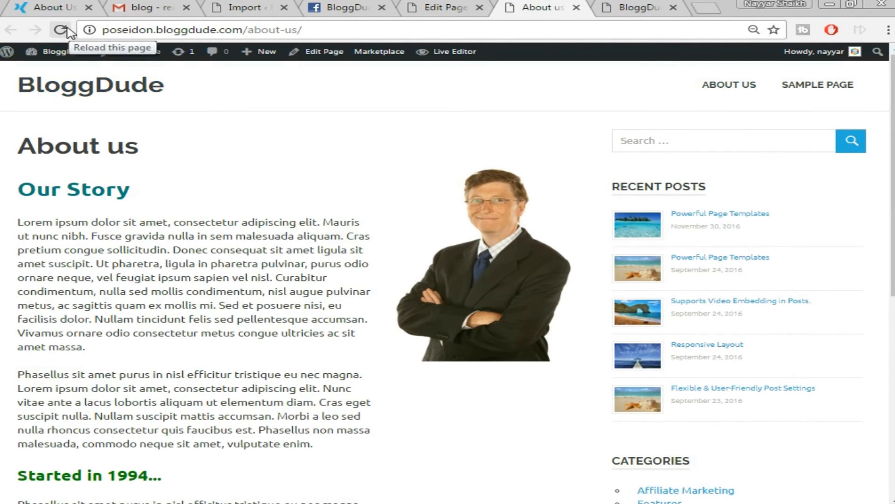
{"action": "left_click", "coordinate": [23, 4]}
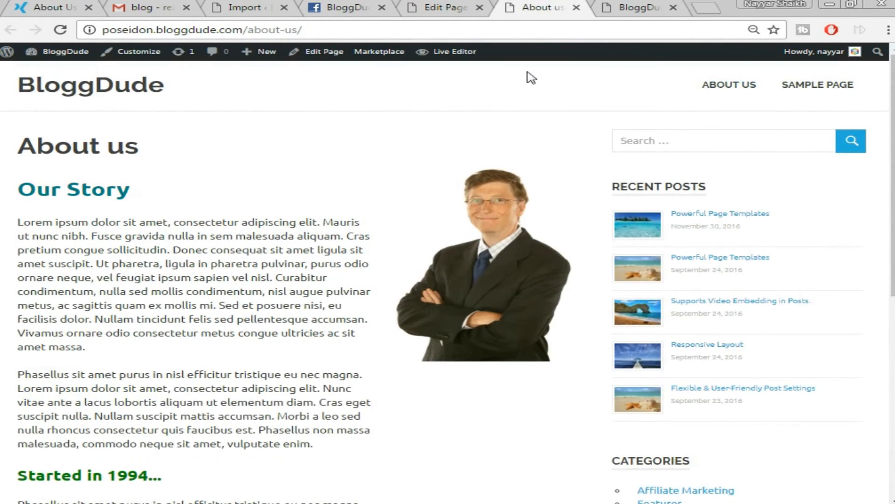
{"action": "left_click", "coordinate": [447, 6]}
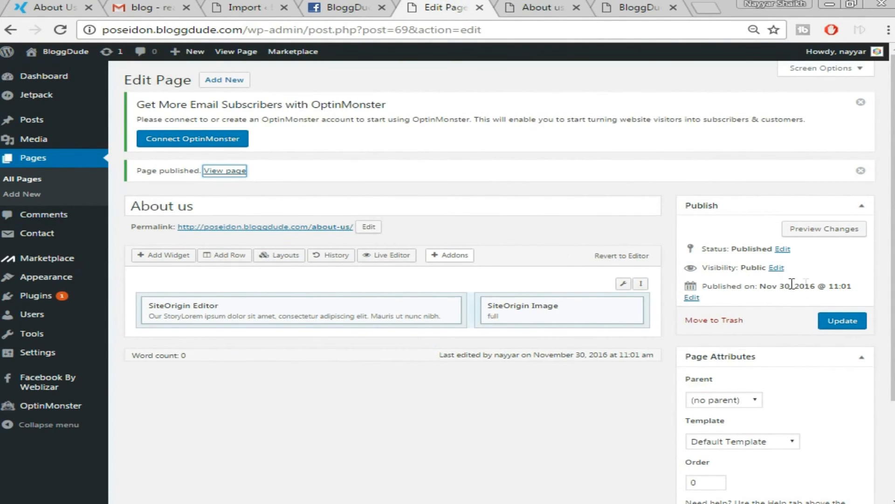
{"action": "scroll", "coordinate": [793, 285], "scroll_direction": "down", "scroll_amount": 3}
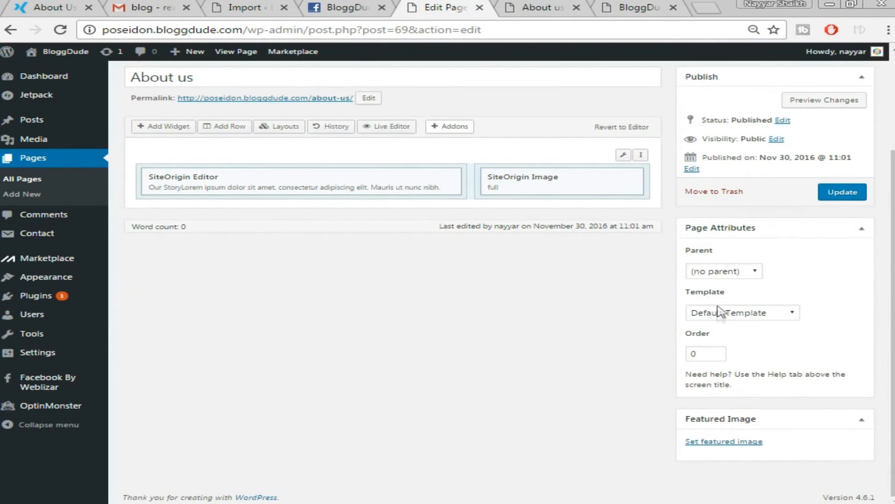
Switch the About us page to the Full-width Page template, update it, and reload the live page.
{"action": "left_click", "coordinate": [751, 315]}
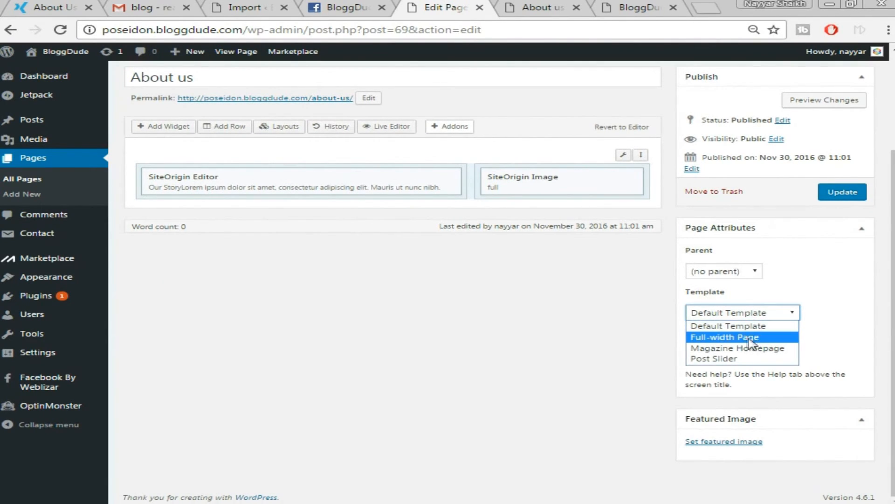
{"action": "left_click", "coordinate": [746, 339]}
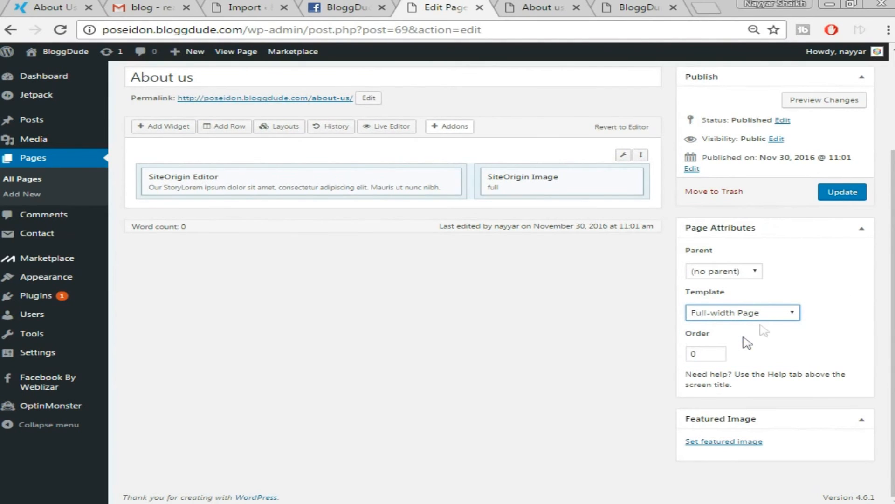
{"action": "left_click", "coordinate": [842, 193]}
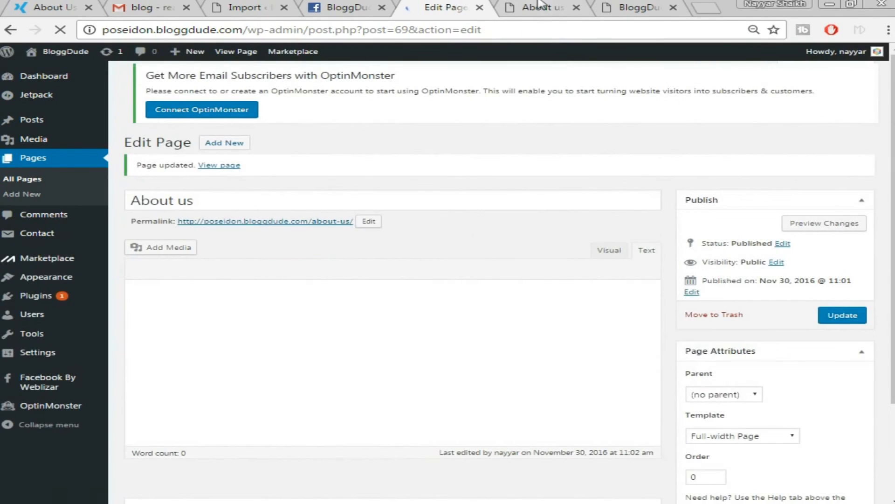
{"action": "left_click", "coordinate": [541, 9]}
{"action": "left_click", "coordinate": [543, 27]}
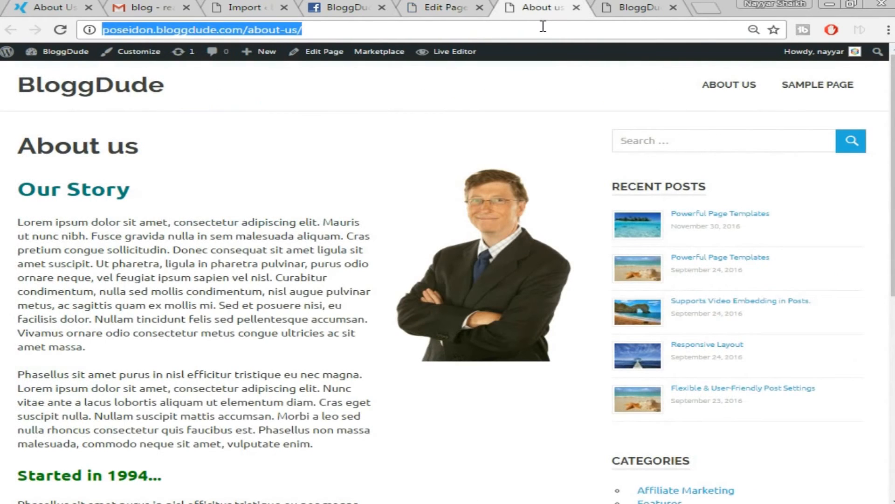
{"action": "key", "text": "Return"}
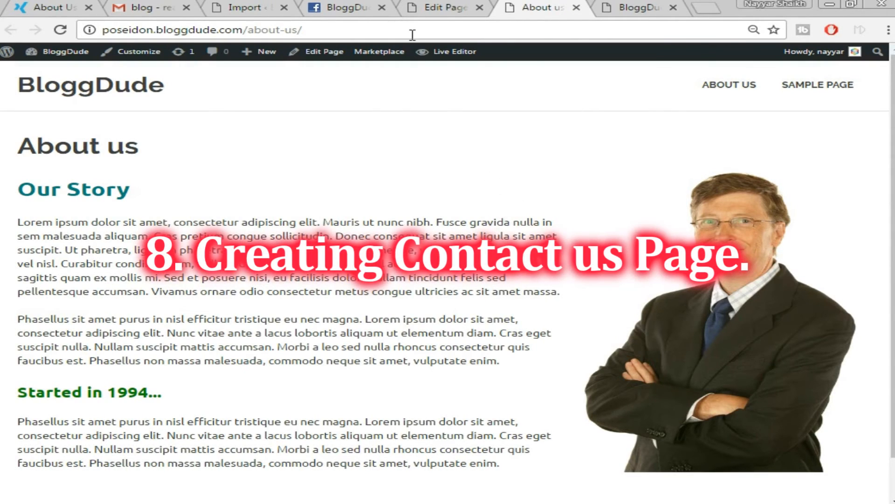
Select the Contact form 1 shortcode in the Contact Forms list.
{"action": "left_click", "coordinate": [452, 6]}
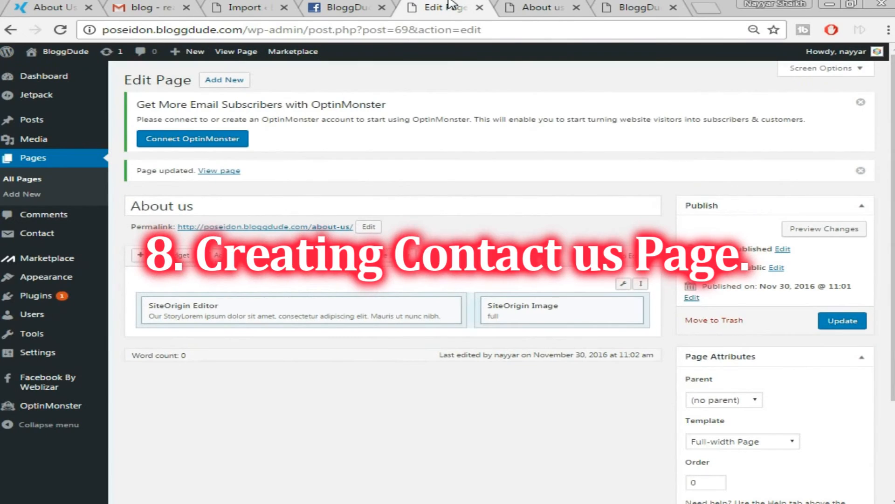
{"action": "mouse_move", "coordinate": [43, 233]}
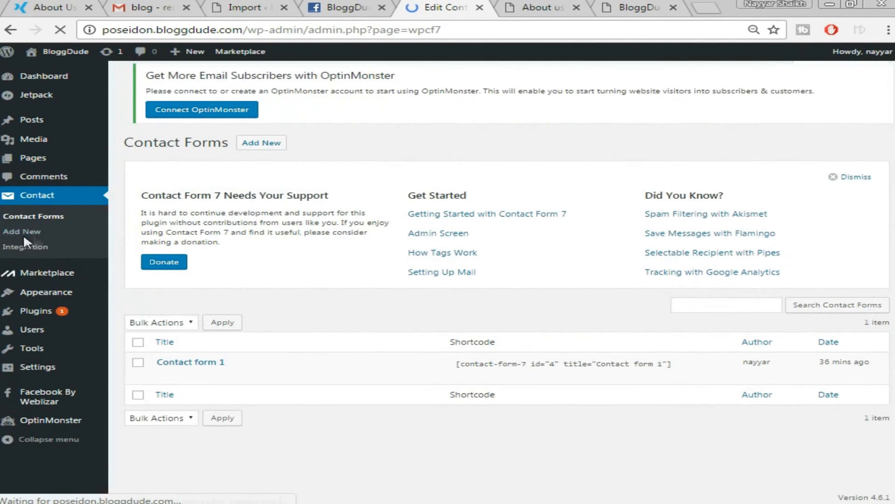
{"action": "mouse_move", "coordinate": [194, 373]}
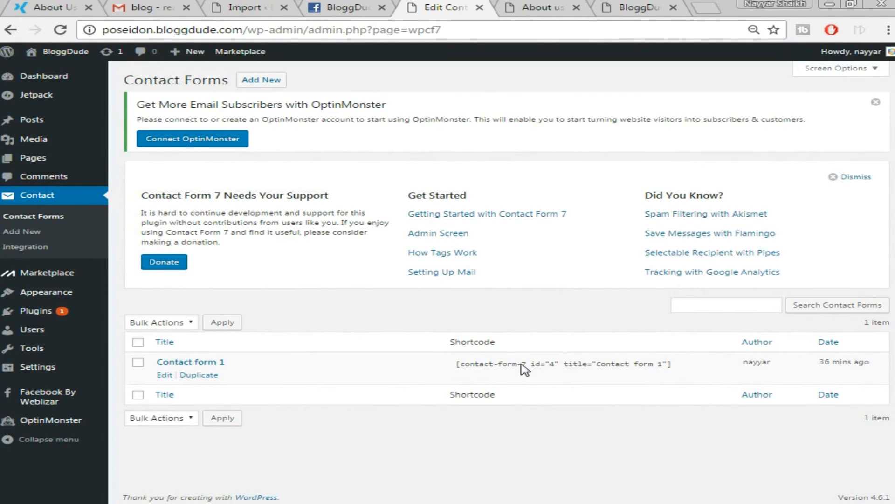
{"action": "left_click", "coordinate": [493, 366]}
{"action": "key", "text": "ctrl+c"}
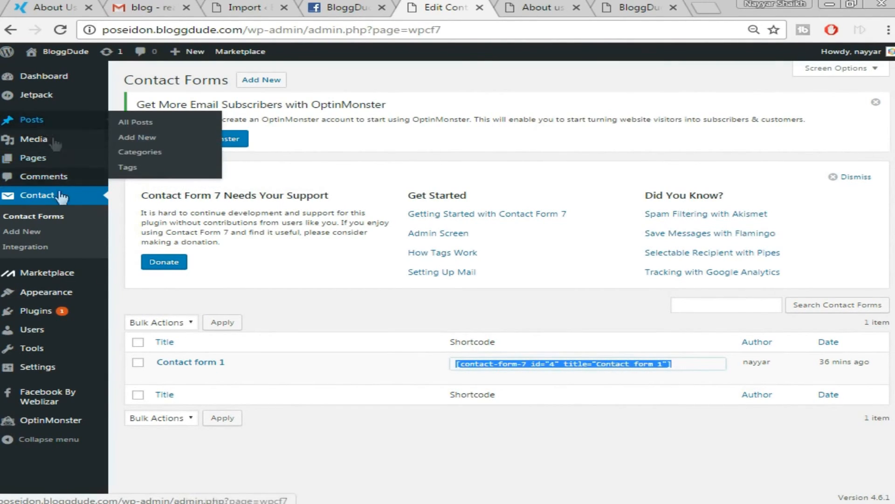
Create a new page titled 'Contact us' and switch it to Page Builder mode.
{"action": "mouse_move", "coordinate": [33, 158]}
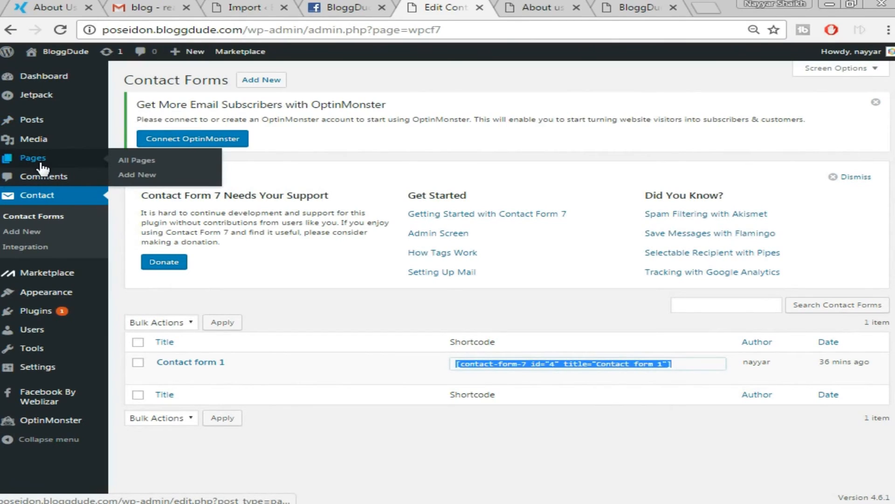
{"action": "left_click", "coordinate": [146, 175]}
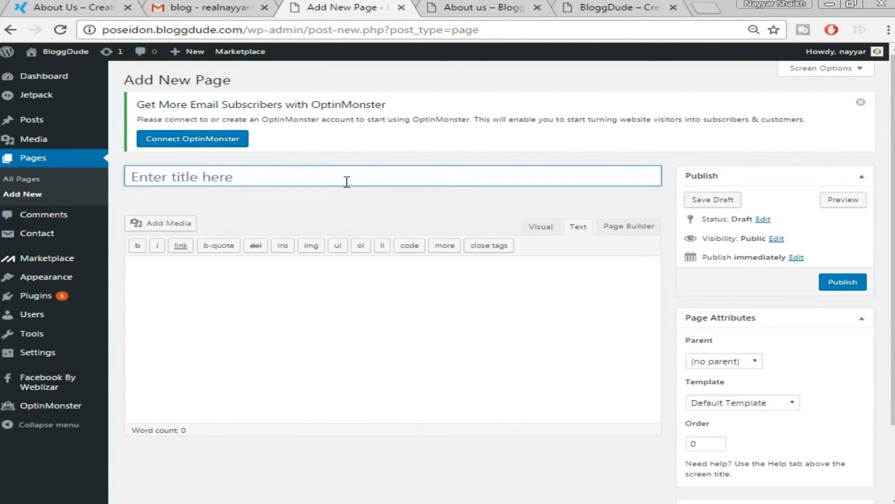
{"action": "left_click", "coordinate": [347, 181]}
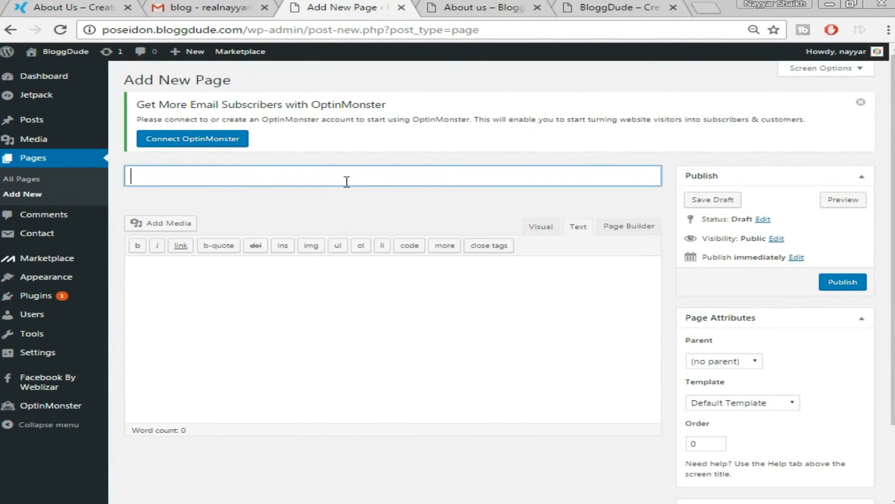
{"action": "type", "text": "Contact us"}
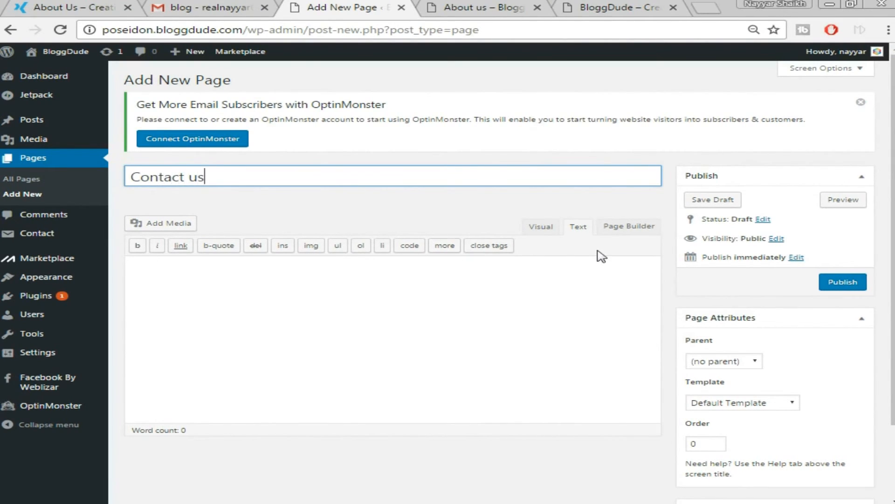
{"action": "left_click", "coordinate": [616, 228]}
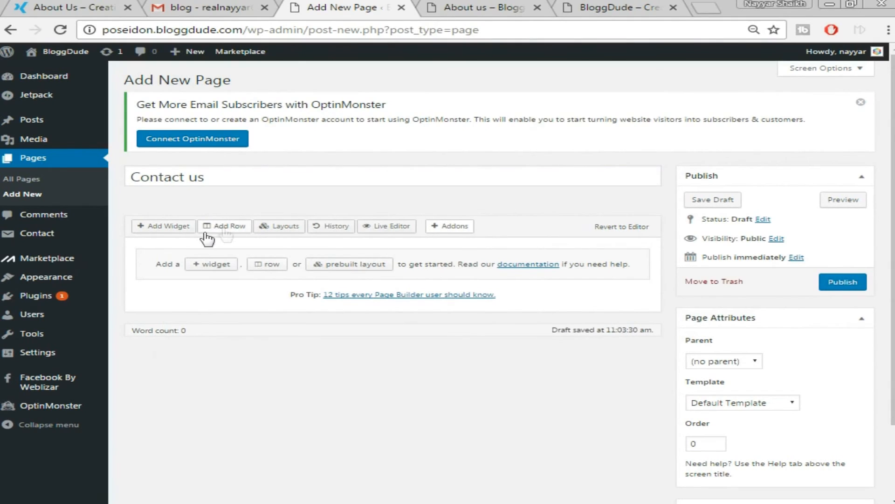
Insert a two-column row and add a SiteOrigin Editor widget to its left column.
{"action": "left_click", "coordinate": [233, 227]}
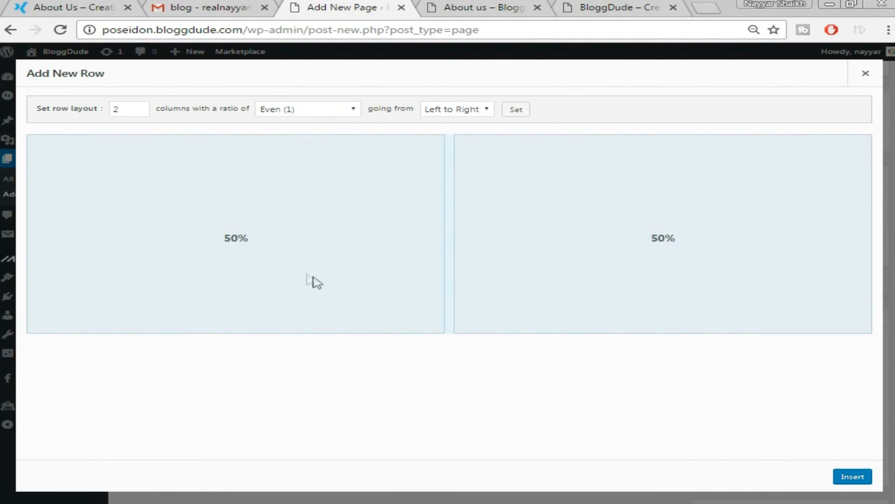
{"action": "left_click", "coordinate": [860, 476]}
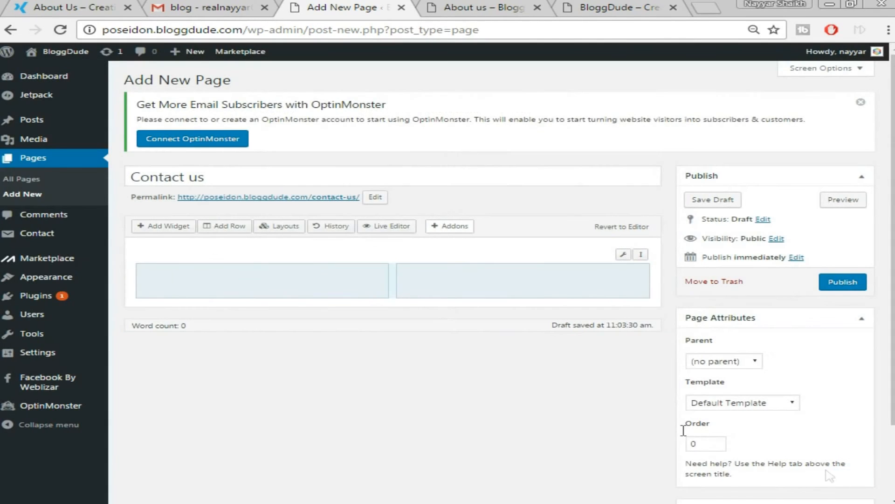
{"action": "left_click", "coordinate": [327, 286]}
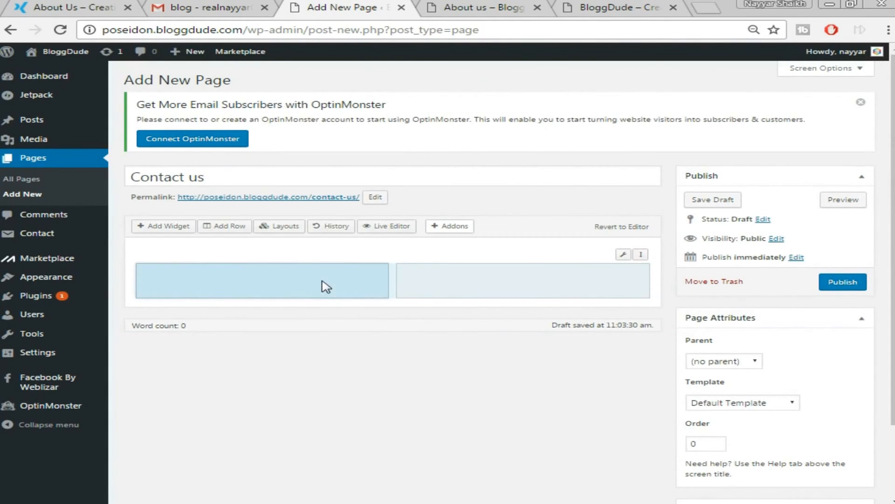
{"action": "left_click", "coordinate": [167, 226]}
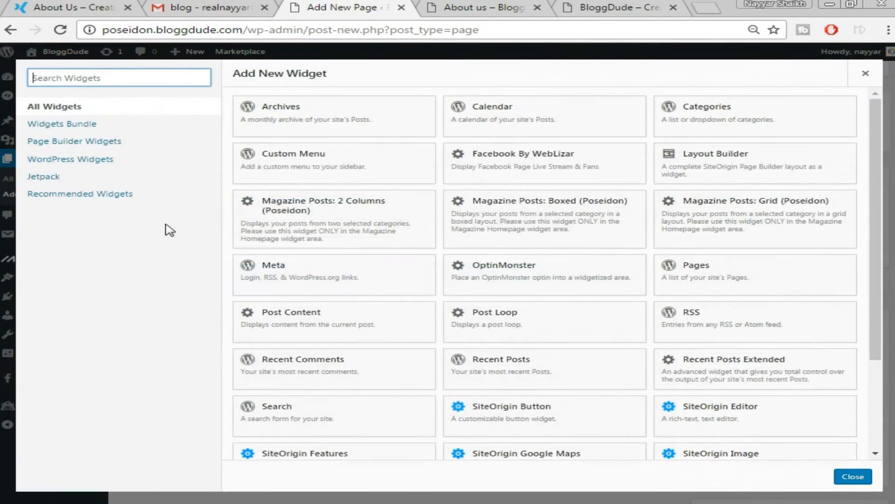
{"action": "scroll", "coordinate": [525, 361], "scroll_direction": "down", "scroll_amount": 3}
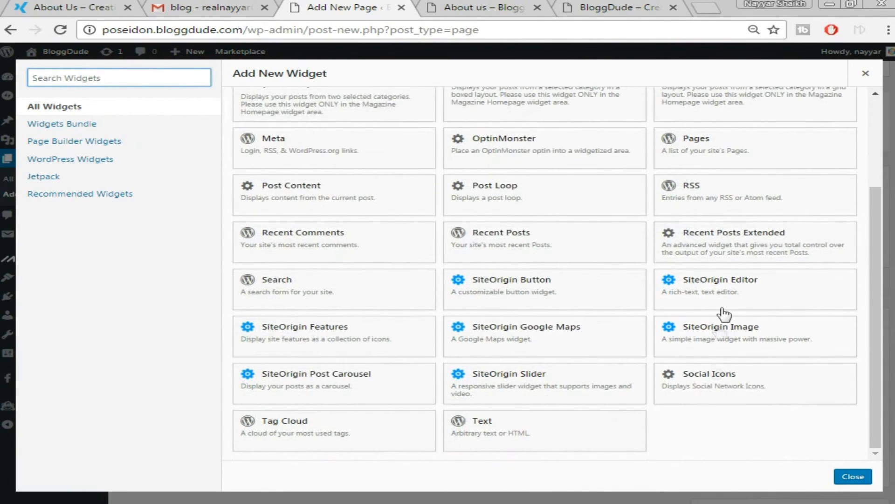
{"action": "left_click", "coordinate": [732, 284]}
Paste [contact-form-7 id="4" title="Contact form 1"] into the widget and save it with Done.
{"action": "mouse_move", "coordinate": [180, 279]}
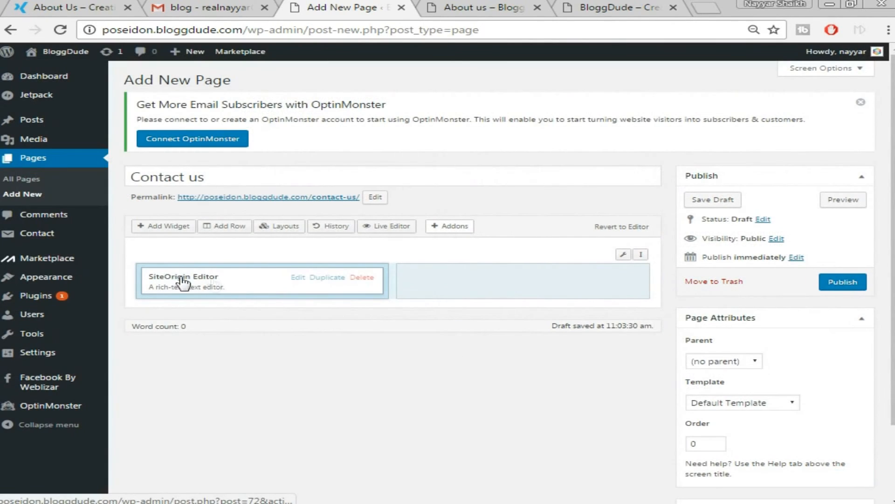
{"action": "left_click", "coordinate": [298, 278]}
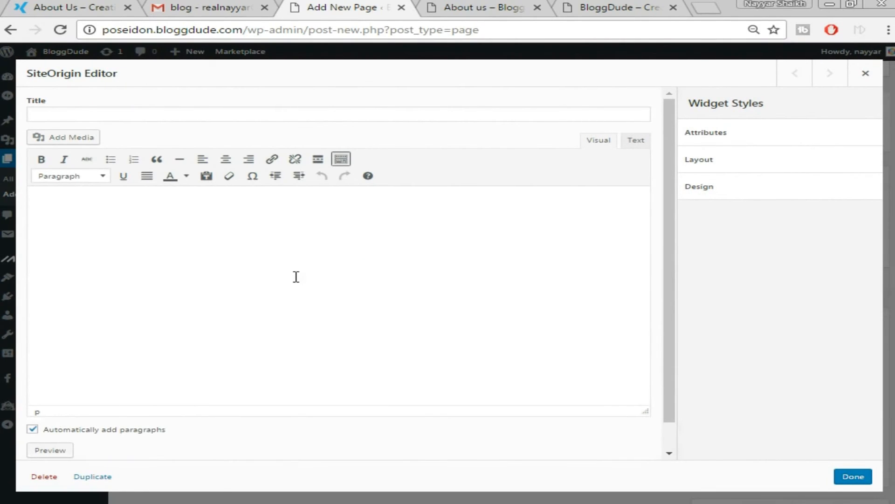
{"action": "key", "text": "ctrl+v"}
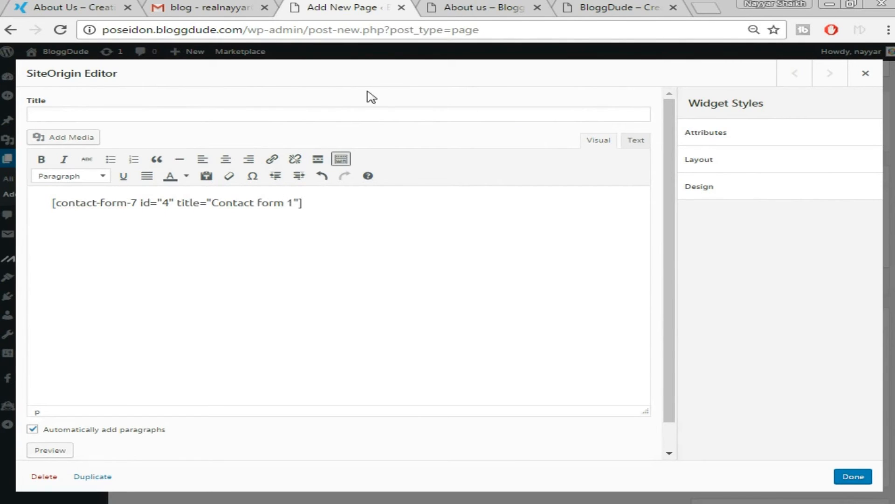
{"action": "left_click", "coordinate": [33, 7]}
{"action": "left_click", "coordinate": [837, 91]}
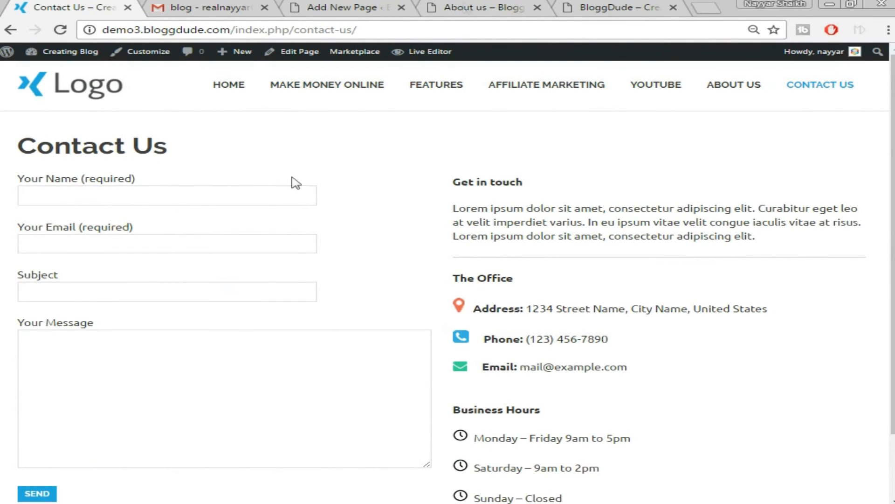
{"action": "left_click", "coordinate": [527, 7]}
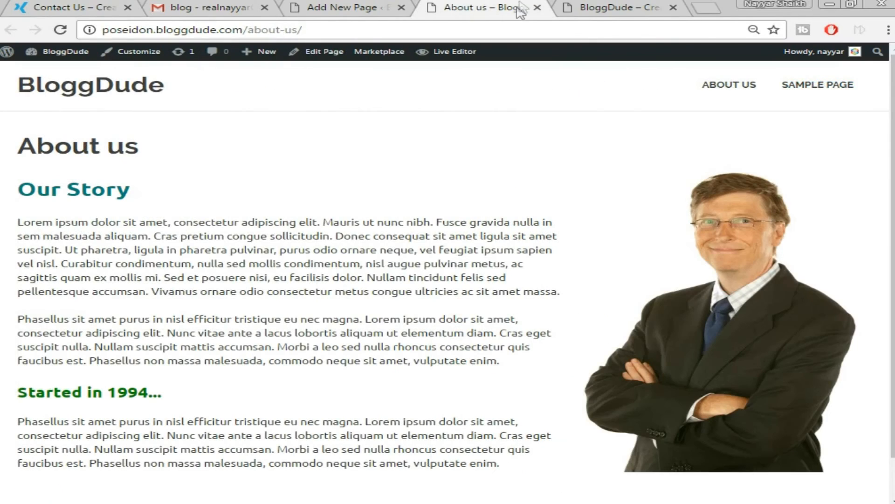
{"action": "left_click", "coordinate": [382, 6]}
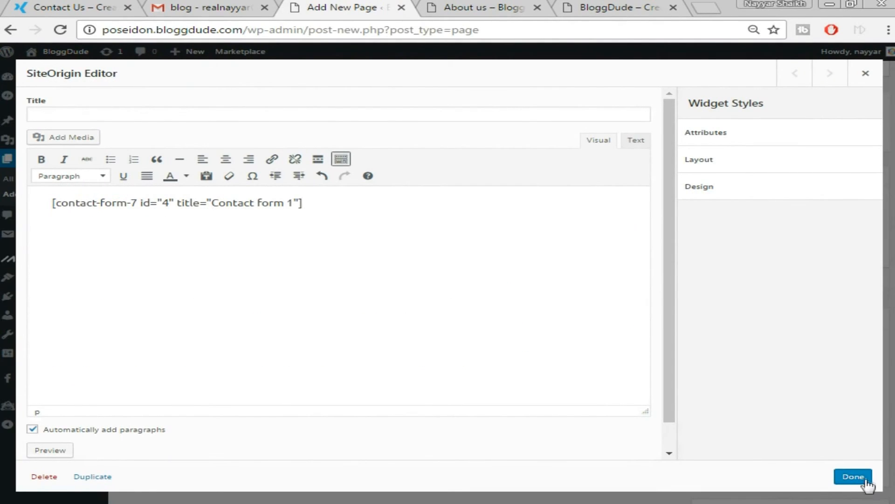
{"action": "left_click", "coordinate": [853, 476]}
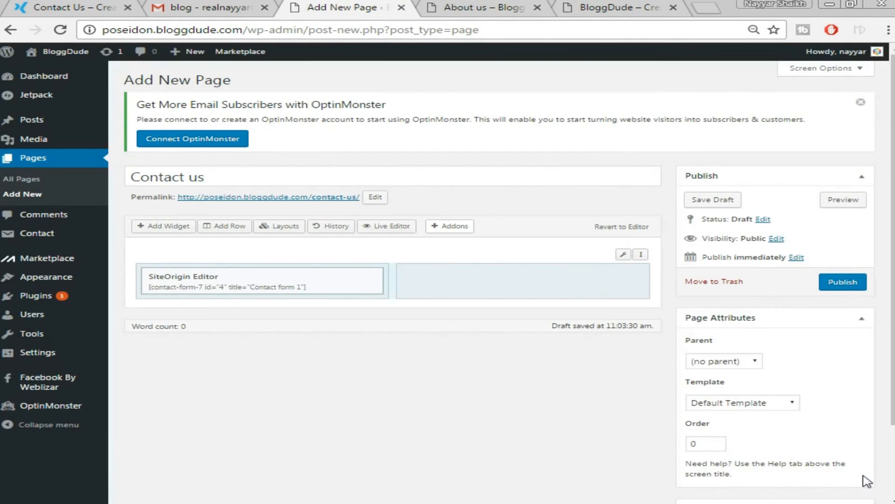
Add a second SiteOrigin Editor widget to the right column and open it for editing.
{"action": "left_click", "coordinate": [485, 285]}
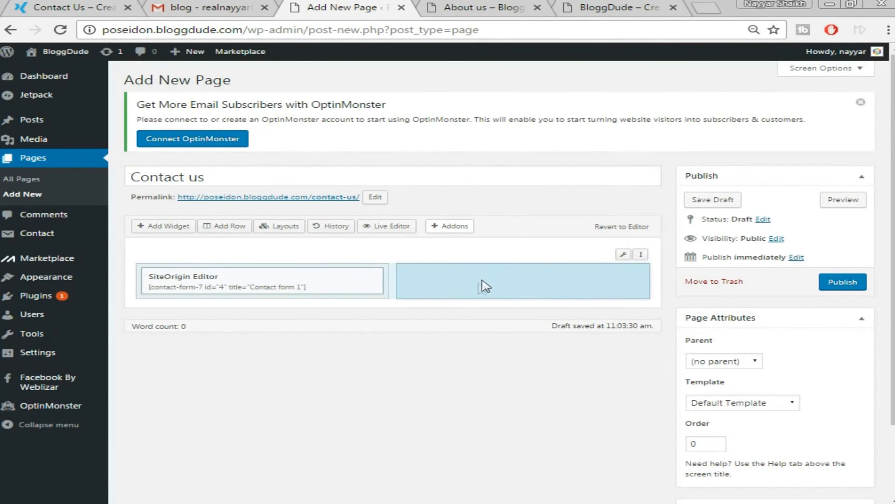
{"action": "left_click", "coordinate": [168, 228]}
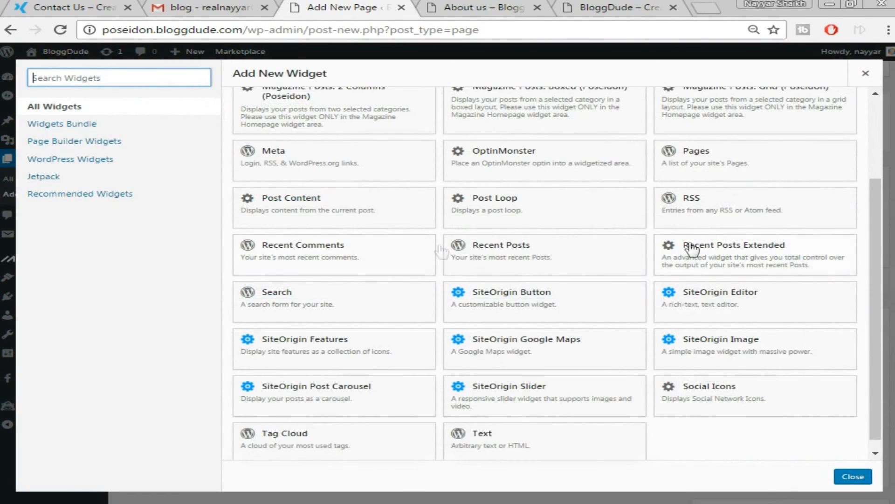
{"action": "left_click", "coordinate": [722, 308]}
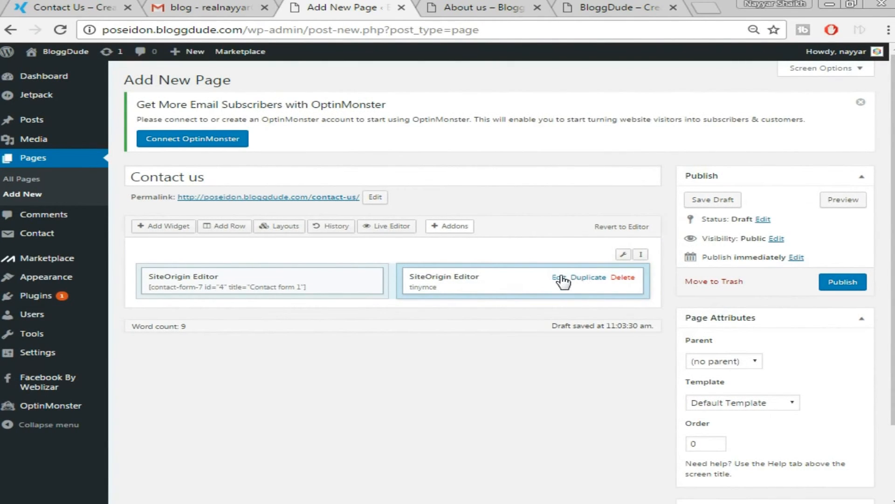
{"action": "left_click", "coordinate": [560, 278]}
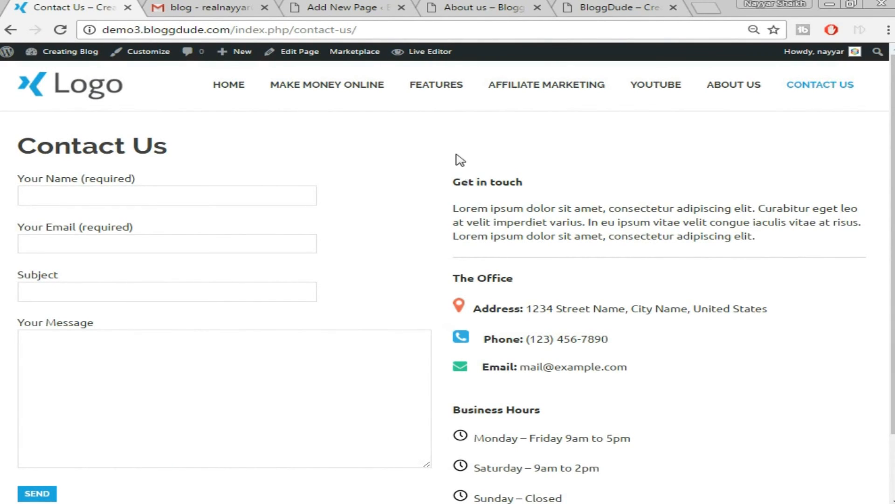
Copy the demo Contact Us page's Get in touch, office and hours column into the widget.
{"action": "left_click_drag", "start_coordinate": [456, 184], "coordinate": [588, 410]}
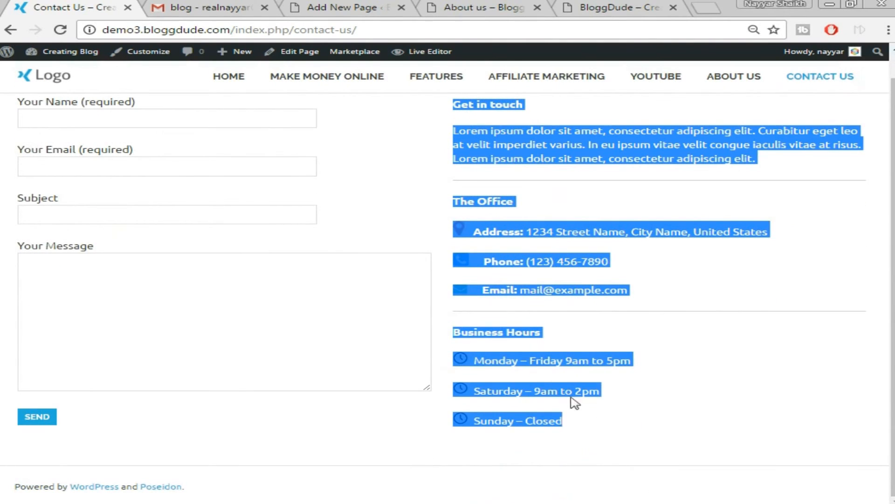
{"action": "right_click", "coordinate": [521, 143]}
{"action": "left_click", "coordinate": [522, 150]}
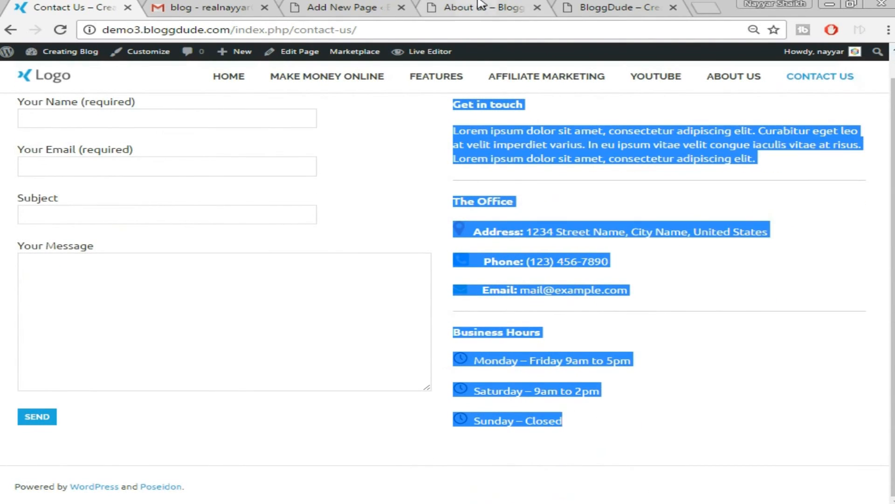
{"action": "left_click", "coordinate": [476, 7]}
{"action": "left_click", "coordinate": [335, 7]}
{"action": "right_click", "coordinate": [275, 290]}
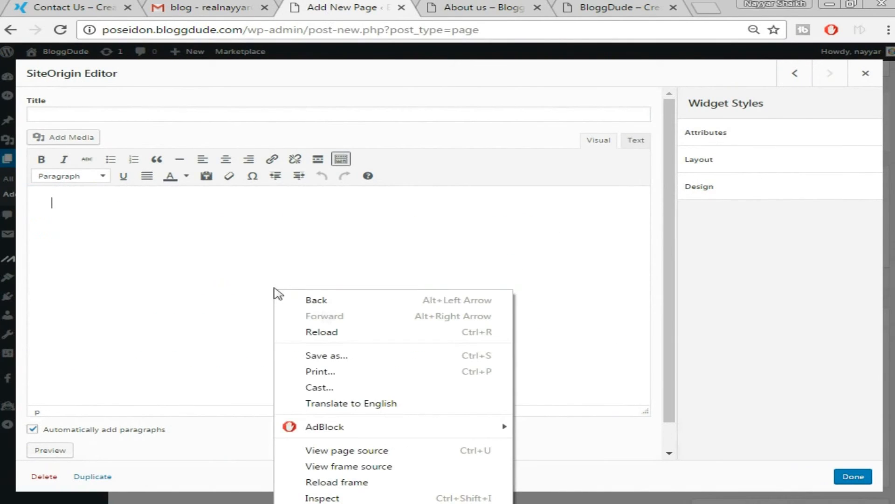
{"action": "left_click", "coordinate": [219, 242]}
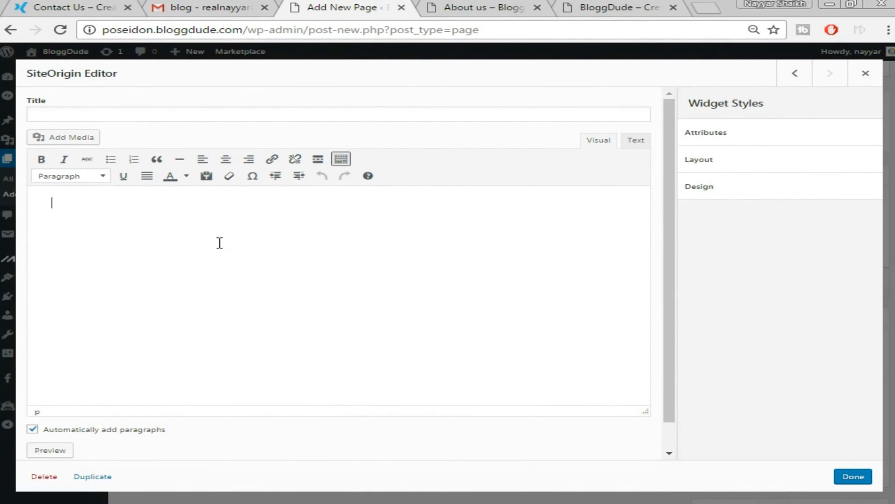
{"action": "key", "text": "ctrl+v"}
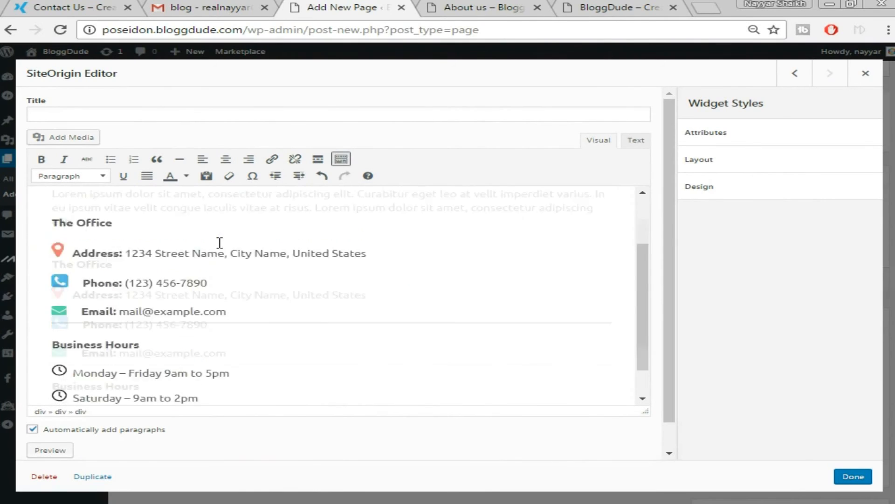
{"action": "scroll", "coordinate": [220, 252], "scroll_direction": "down", "scroll_amount": 1}
{"action": "scroll", "coordinate": [112, 241], "scroll_direction": "up", "scroll_amount": 1}
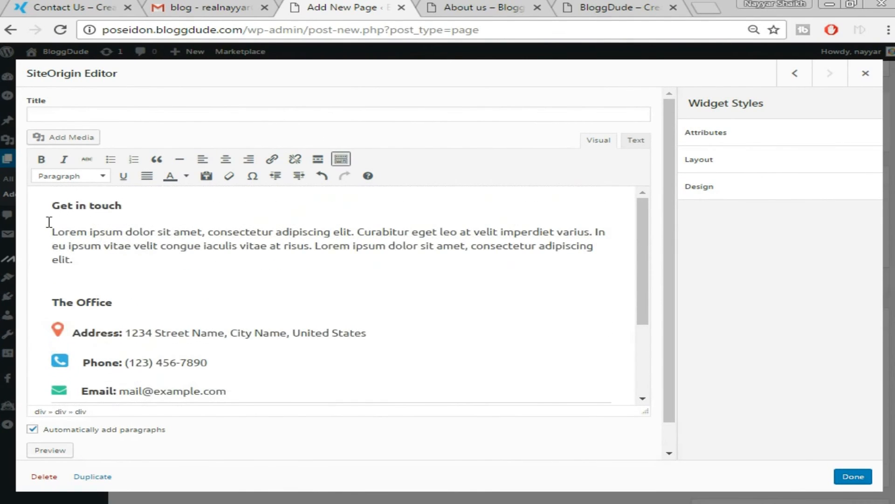
Check the pasted Lorem ipsum paragraph and address, phone and email icons, then save with Done.
{"action": "left_click_drag", "start_coordinate": [49, 227], "coordinate": [153, 260]}
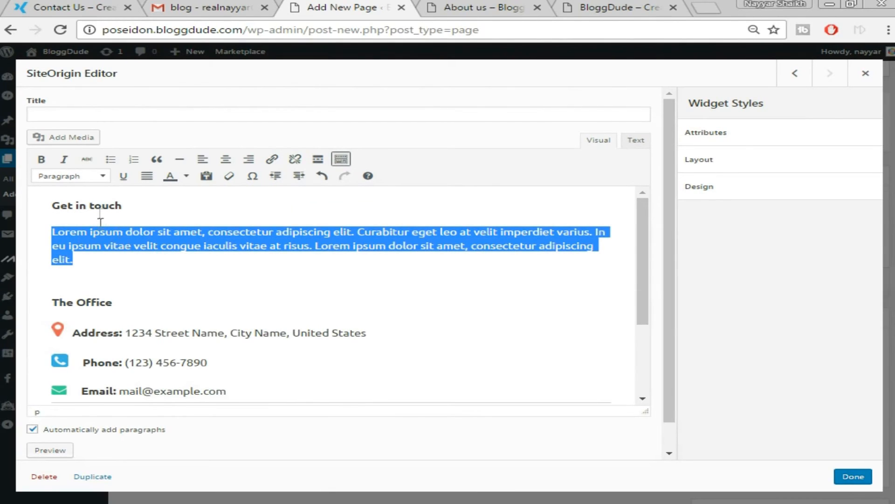
{"action": "scroll", "coordinate": [57, 269], "scroll_direction": "down", "scroll_amount": 2}
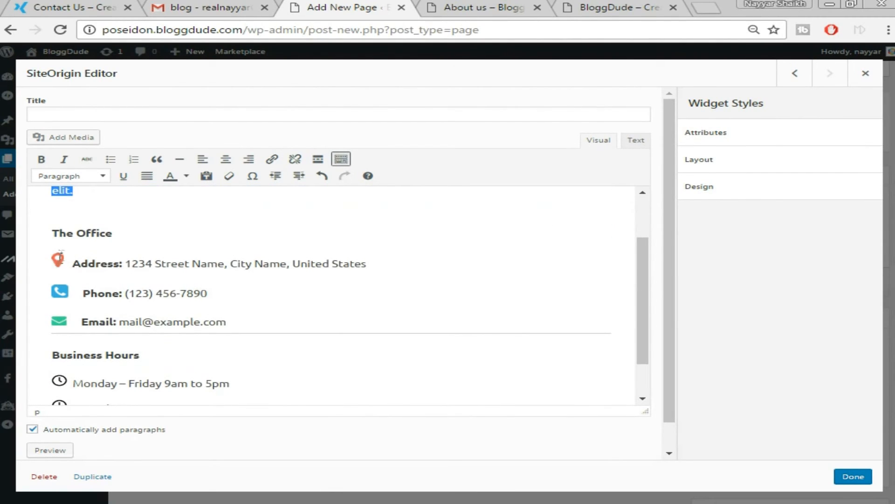
{"action": "left_click", "coordinate": [57, 259]}
{"action": "left_click", "coordinate": [61, 292]}
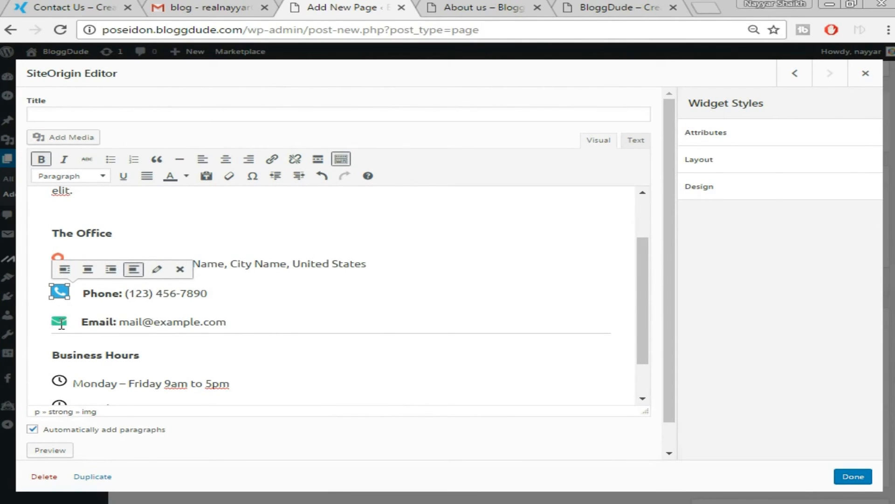
{"action": "left_click", "coordinate": [61, 323]}
{"action": "left_click", "coordinate": [360, 306]}
{"action": "scroll", "coordinate": [358, 305], "scroll_direction": "down", "scroll_amount": 1}
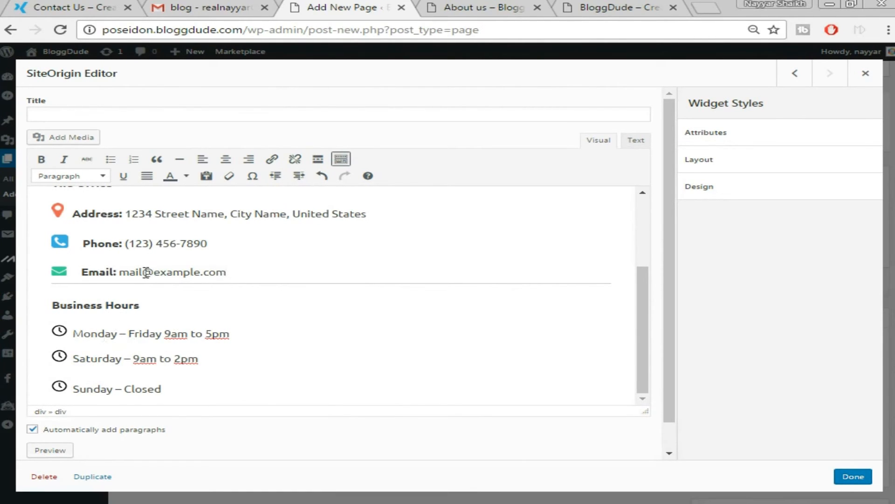
{"action": "scroll", "coordinate": [289, 300], "scroll_direction": "up", "scroll_amount": 2}
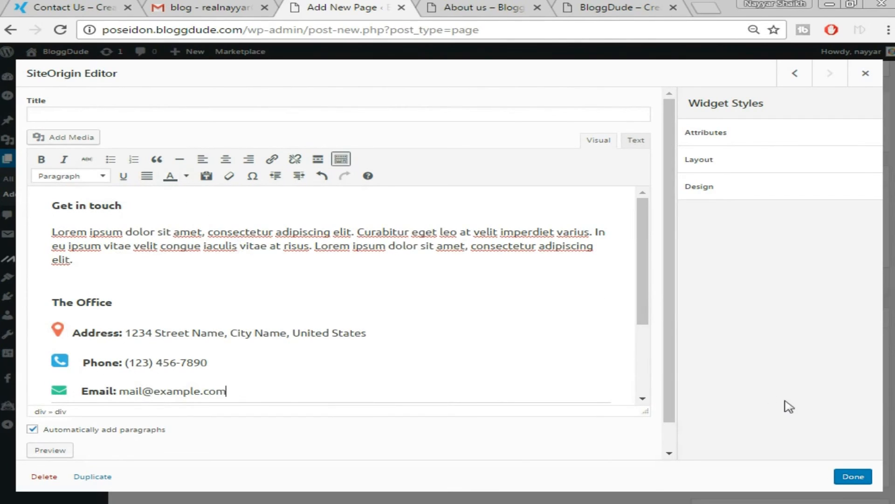
{"action": "scroll", "coordinate": [150, 316], "scroll_direction": "down", "scroll_amount": 4}
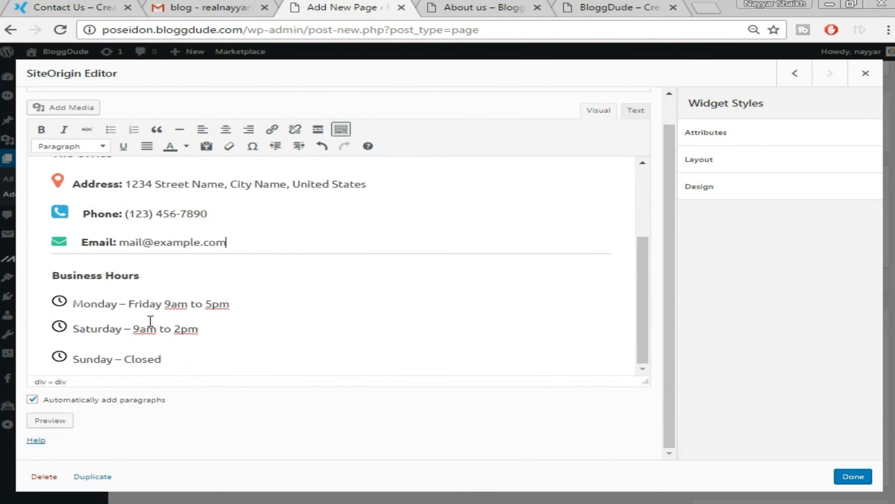
{"action": "left_click", "coordinate": [849, 479]}
{"action": "scroll", "coordinate": [844, 292], "scroll_direction": "down", "scroll_amount": 2}
{"action": "scroll", "coordinate": [844, 292], "scroll_direction": "down", "scroll_amount": 1}
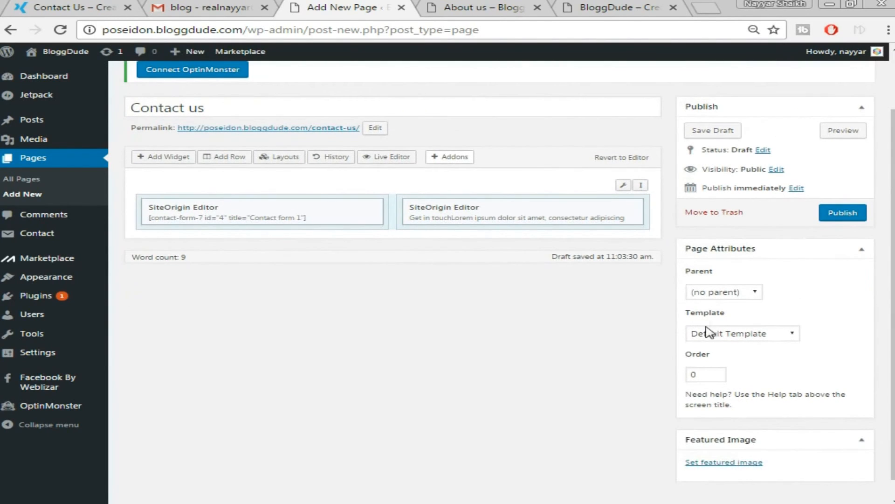
Set the Contact us page to the Full-width Page template and publish it.
{"action": "left_click", "coordinate": [740, 334]}
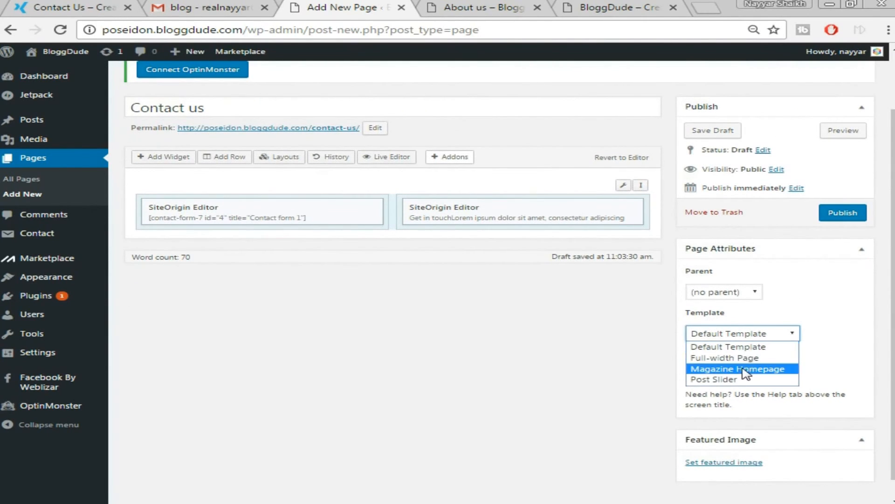
{"action": "left_click", "coordinate": [708, 359]}
{"action": "scroll", "coordinate": [709, 358], "scroll_direction": "up", "scroll_amount": 2}
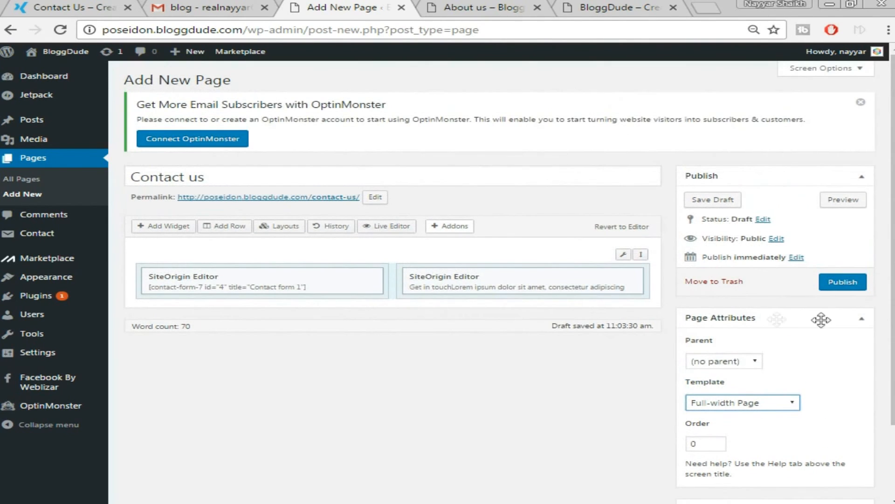
{"action": "left_click", "coordinate": [864, 287]}
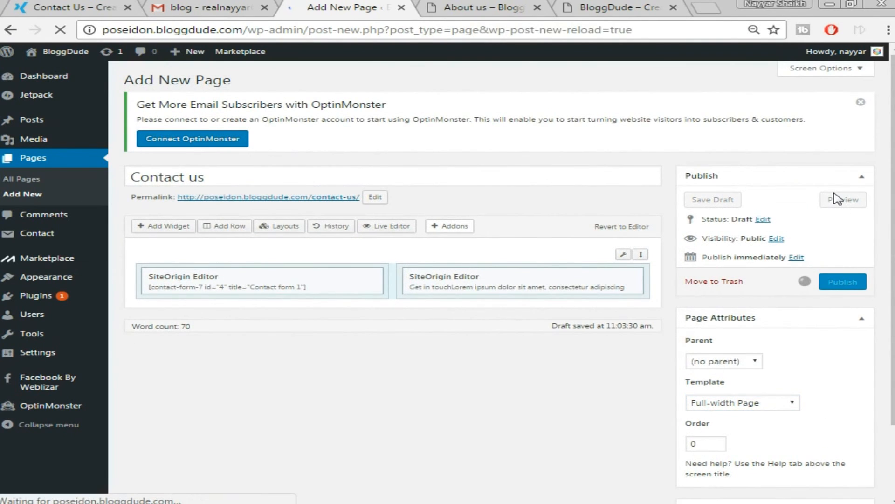
View the published Contact us page in a new tab, then return to the editor.
{"action": "right_click", "coordinate": [230, 171]}
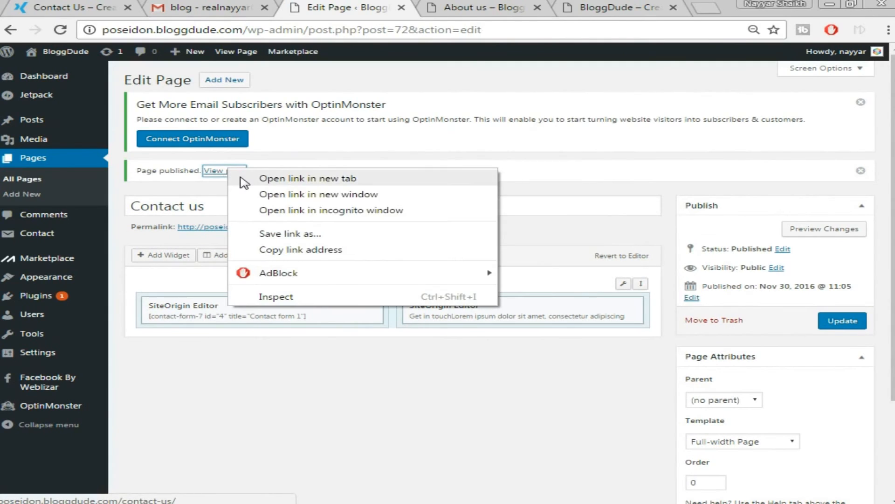
{"action": "left_click", "coordinate": [246, 179]}
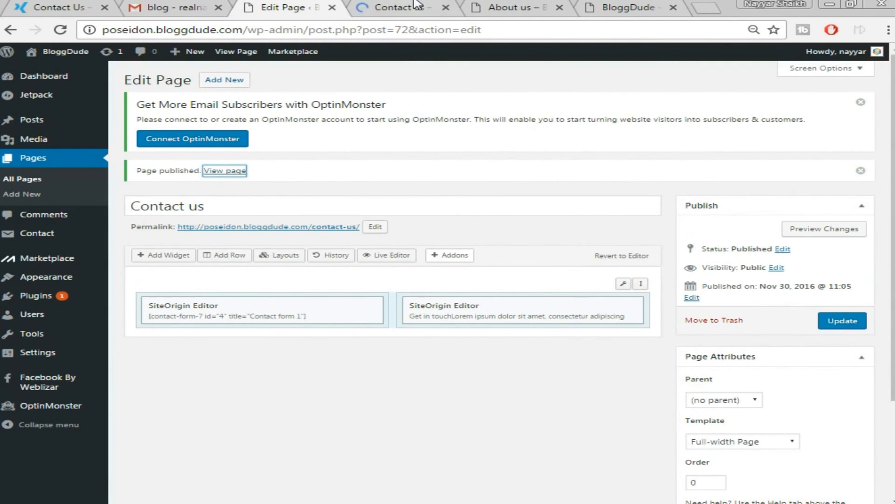
{"action": "left_click", "coordinate": [417, 6]}
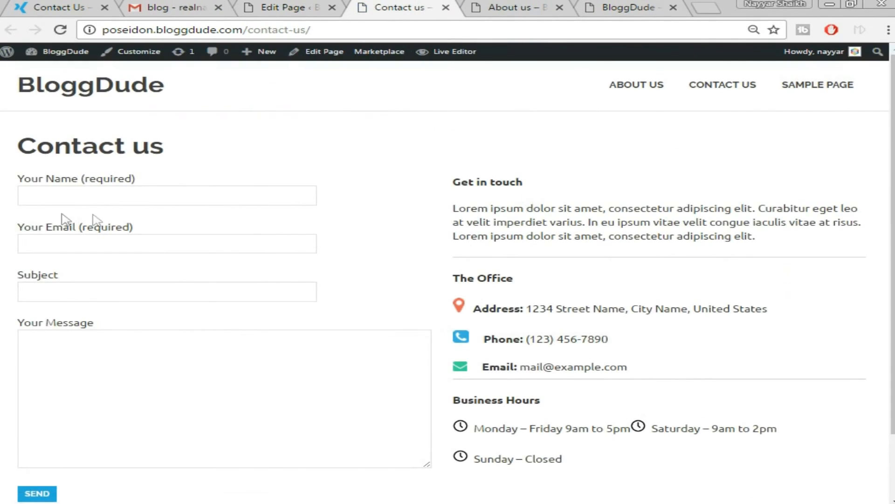
{"action": "scroll", "coordinate": [578, 256], "scroll_direction": "down", "scroll_amount": 2}
{"action": "scroll", "coordinate": [602, 275], "scroll_direction": "up", "scroll_amount": 2}
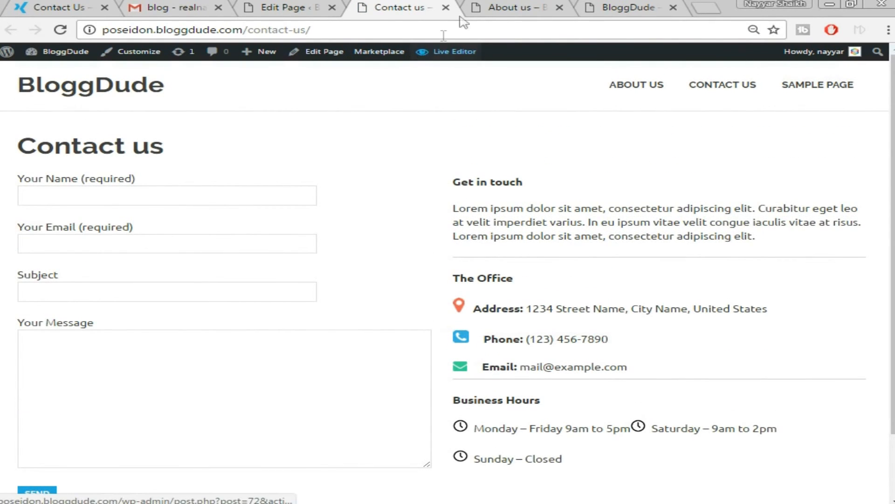
{"action": "left_click", "coordinate": [271, 5]}
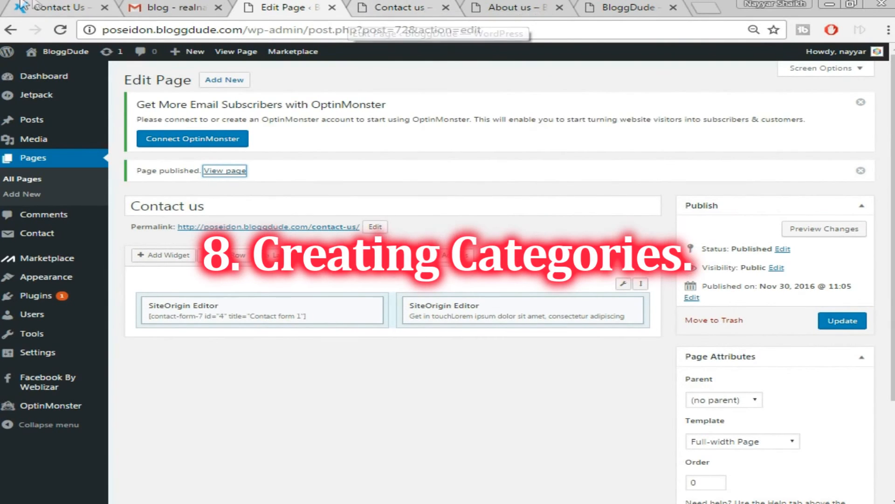
Add a post category named Facebook under Posts > Categories, then view the blog's front page.
{"action": "left_click", "coordinate": [427, 6]}
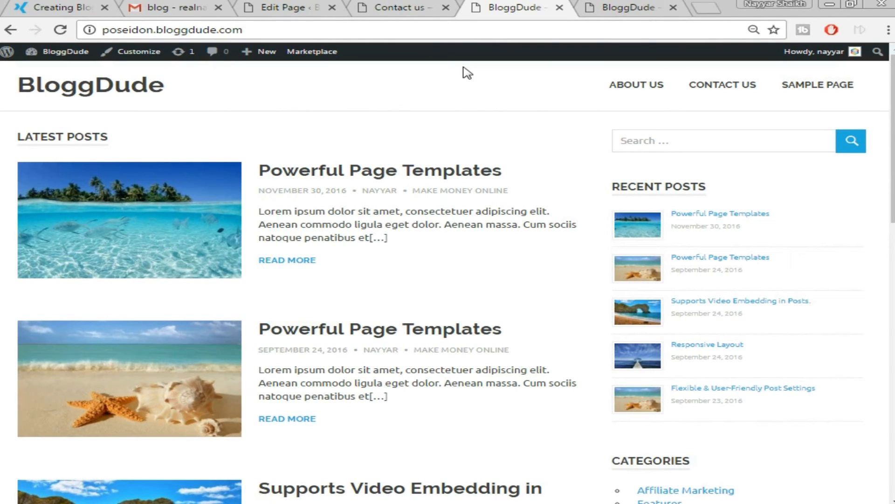
{"action": "left_click", "coordinate": [292, 7]}
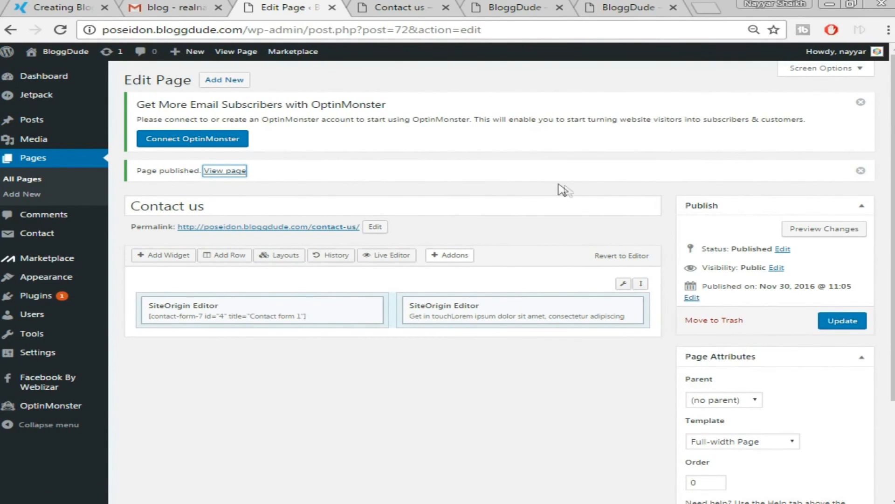
{"action": "mouse_move", "coordinate": [37, 142]}
{"action": "mouse_move", "coordinate": [45, 125]}
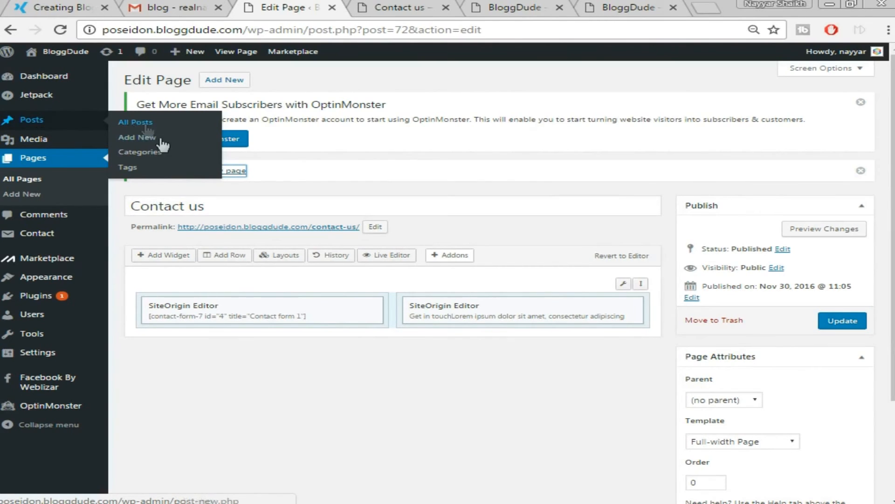
{"action": "left_click", "coordinate": [145, 157]}
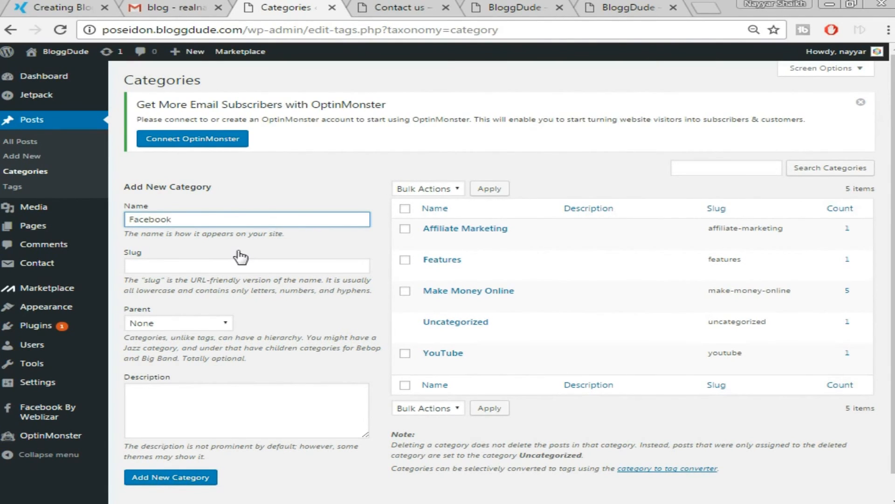
{"action": "left_click", "coordinate": [187, 485]}
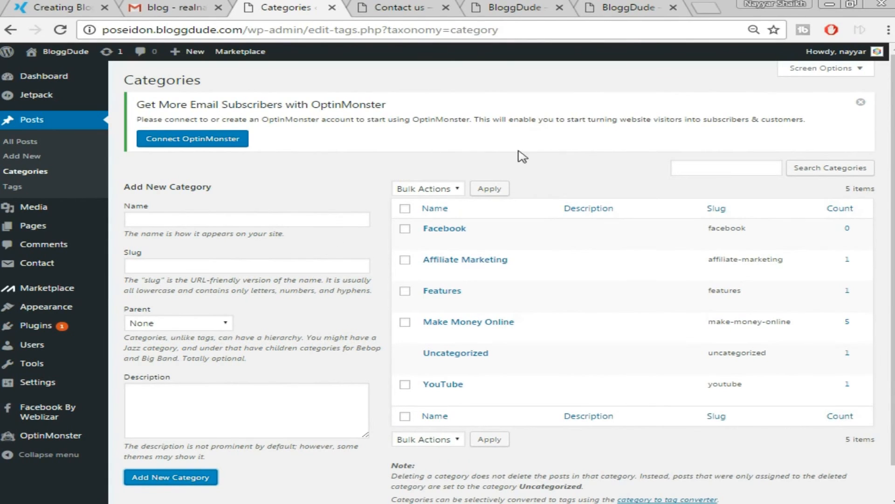
{"action": "left_click", "coordinate": [531, 12]}
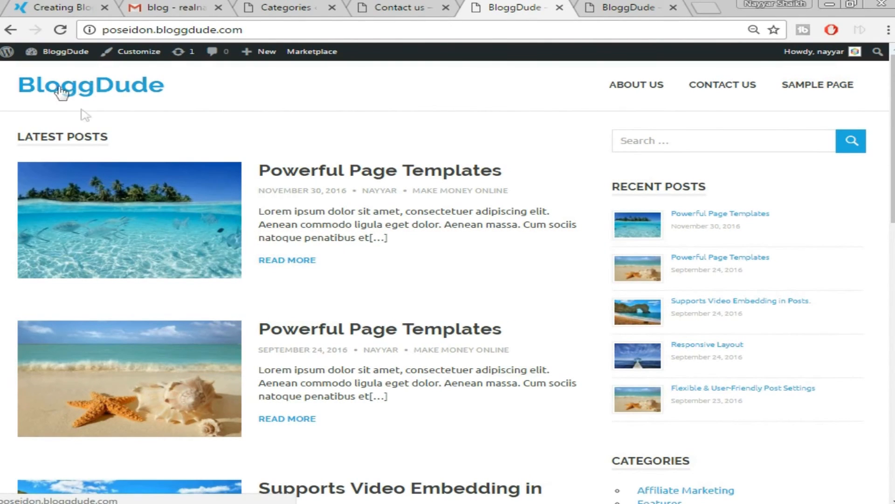
Compare the demo blog with the Contact us page, then open a blank browser tab.
{"action": "left_click", "coordinate": [64, 6]}
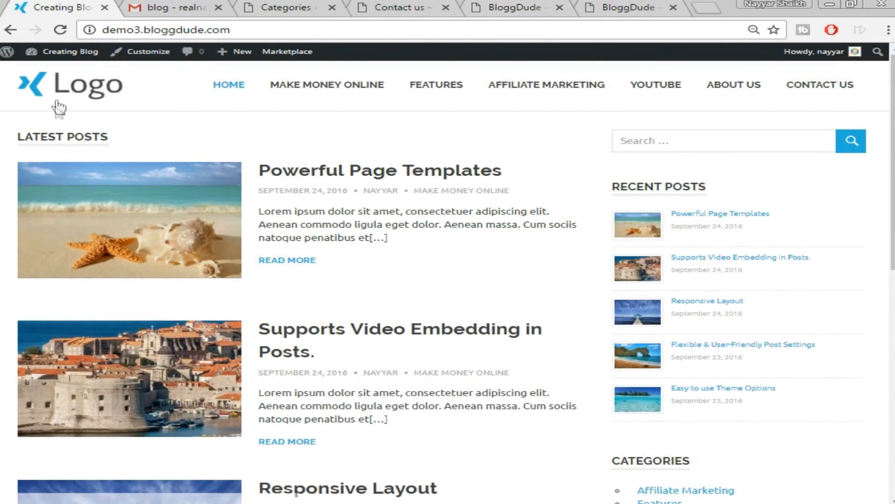
{"action": "left_click", "coordinate": [420, 8]}
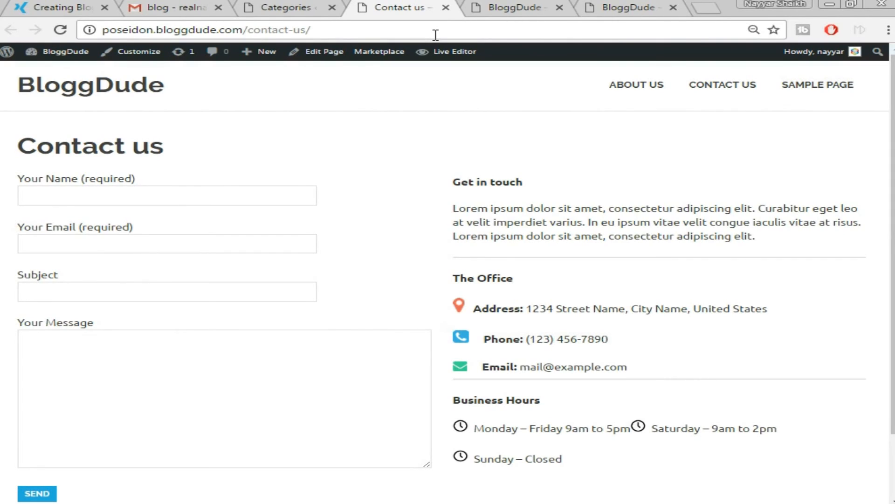
{"action": "left_click", "coordinate": [713, 8]}
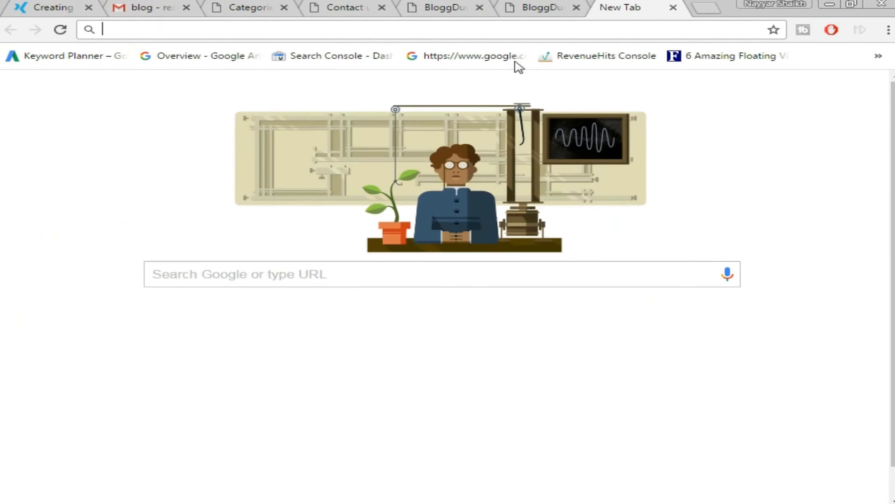
Go to logomakr.com and put the cursor in its Search Graphics box.
{"action": "type", "text": "logomakr.com"}
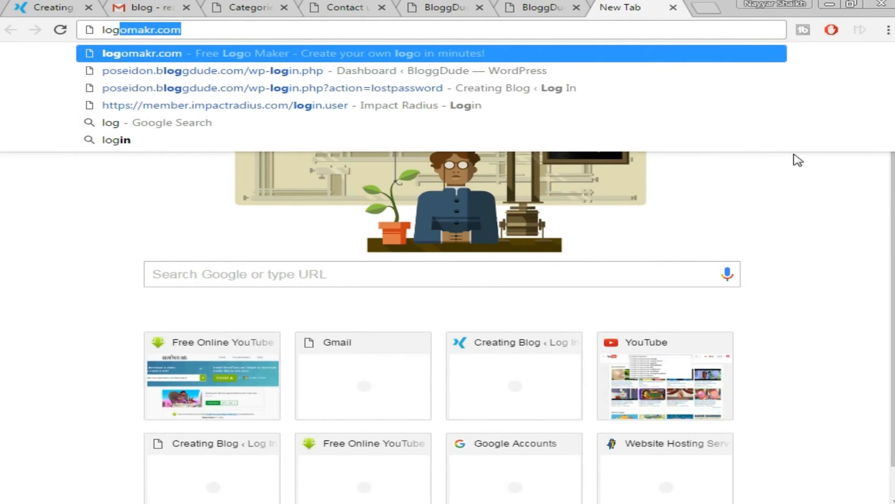
{"action": "key", "text": "Return"}
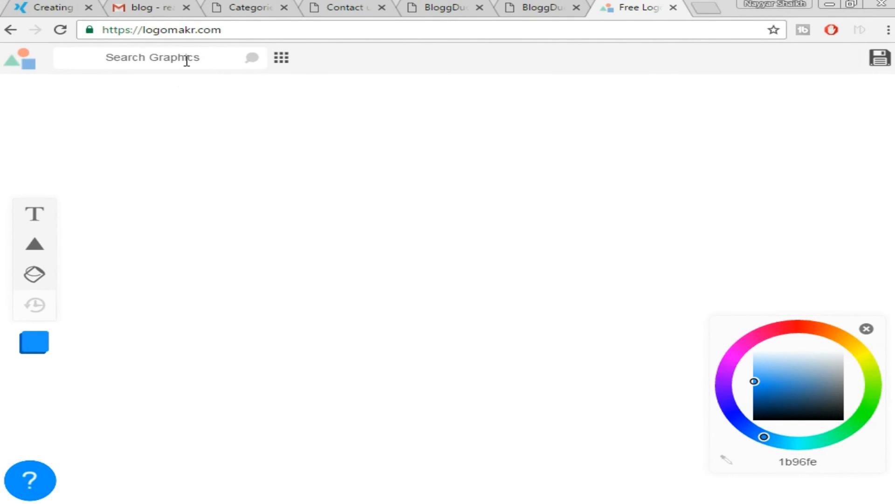
{"action": "left_click", "coordinate": [162, 57]}
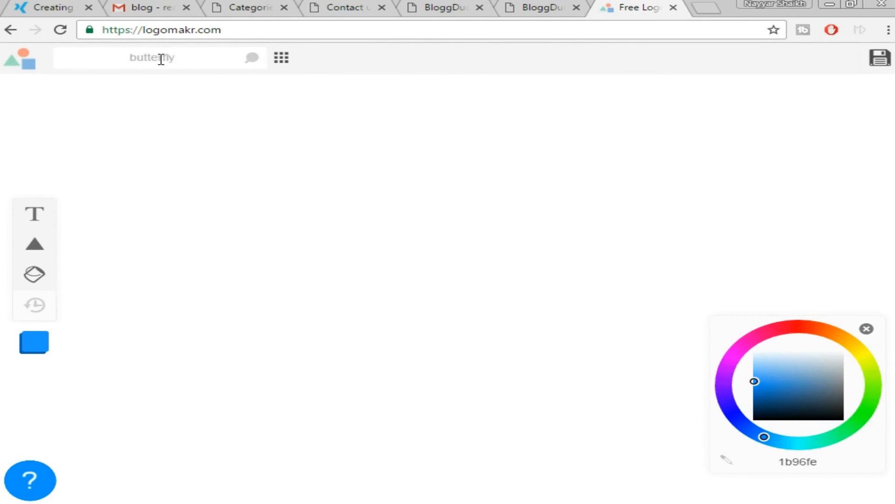
Search Logomakr graphics for 'butterfly' and add the blue spotted butterfly to the canvas.
{"action": "type", "text": "butterfly"}
{"action": "key", "text": "Return"}
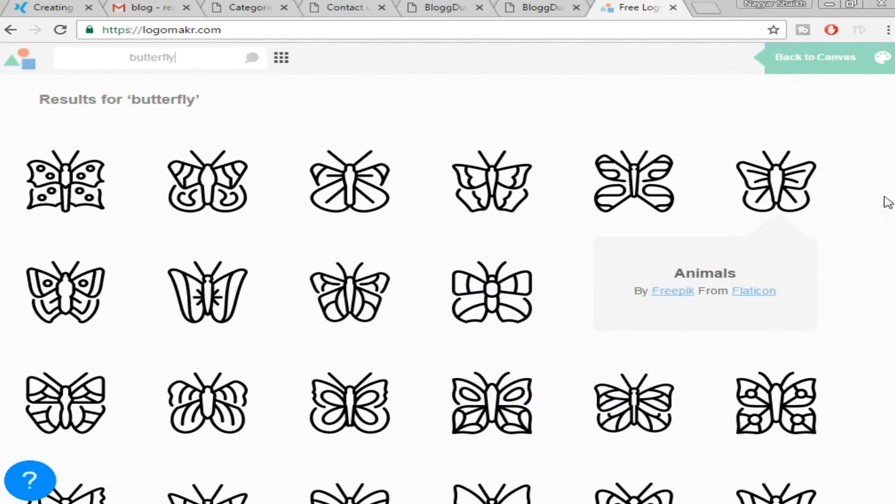
{"action": "scroll", "coordinate": [860, 194], "scroll_direction": "down", "scroll_amount": 4}
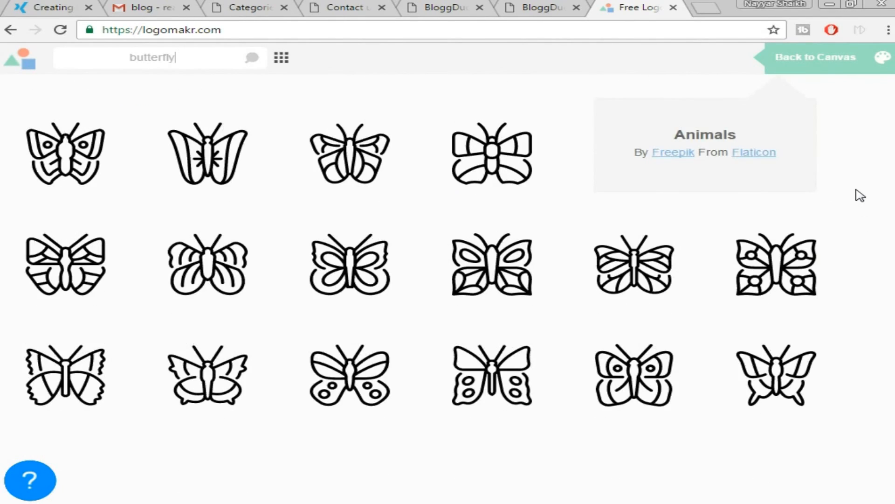
{"action": "scroll", "coordinate": [859, 194], "scroll_direction": "down", "scroll_amount": 4}
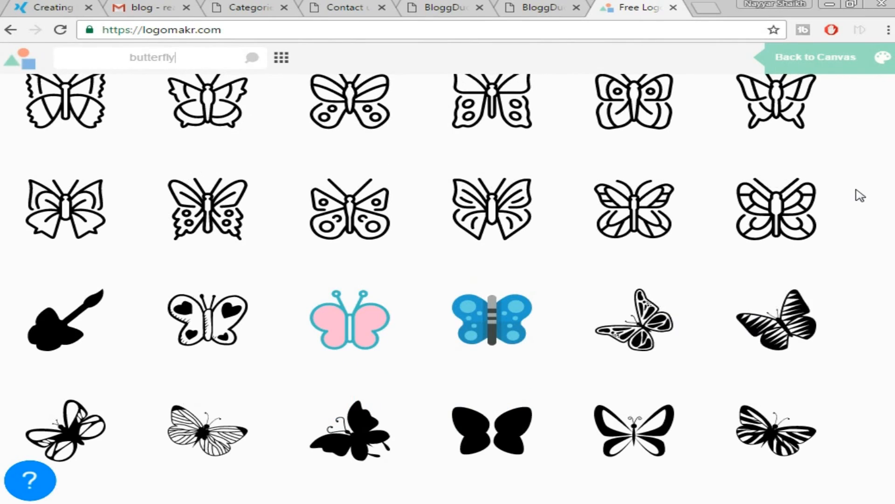
{"action": "scroll", "coordinate": [889, 254], "scroll_direction": "down", "scroll_amount": 1}
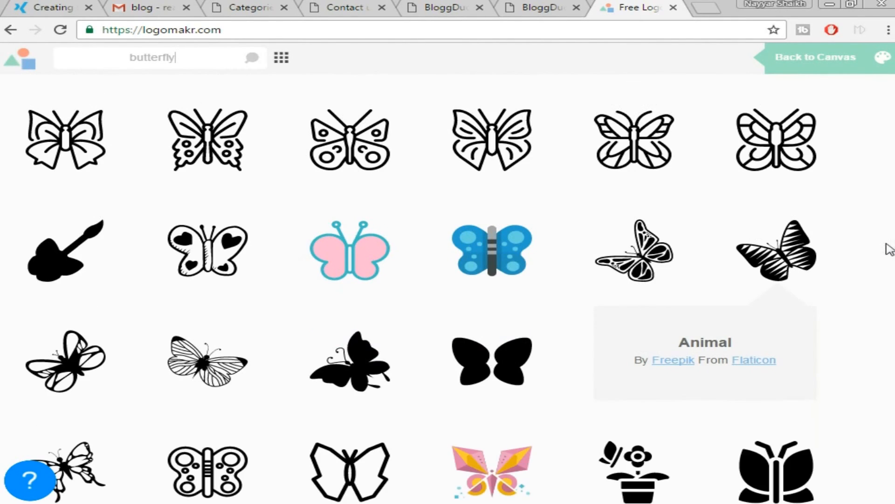
{"action": "scroll", "coordinate": [829, 240], "scroll_direction": "down", "scroll_amount": 2}
{"action": "scroll", "coordinate": [821, 250], "scroll_direction": "up", "scroll_amount": 1}
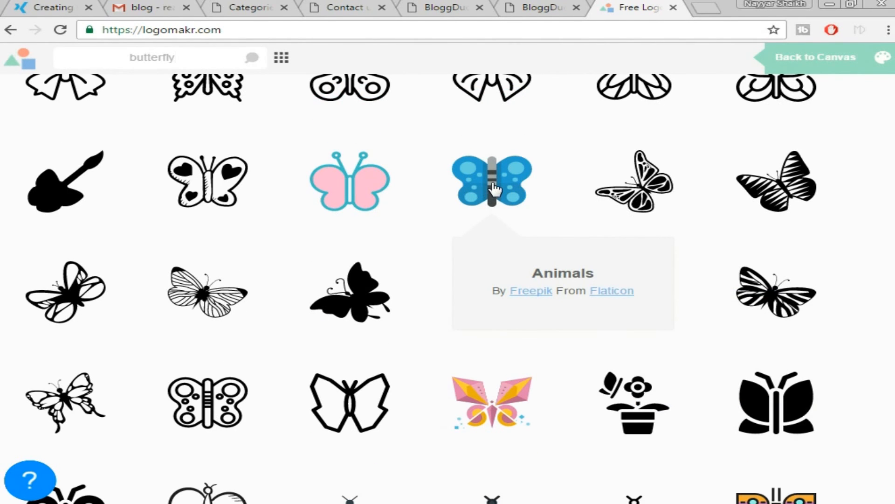
{"action": "left_click", "coordinate": [494, 188]}
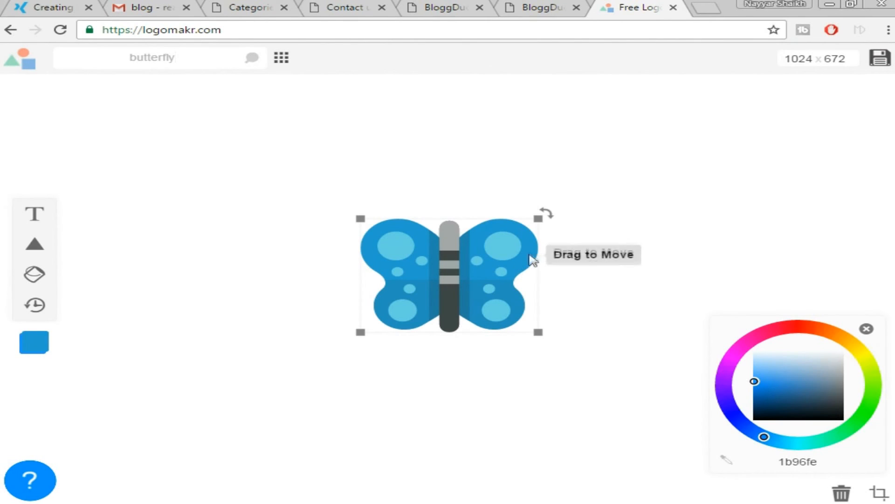
Resize the butterfly to about 61×50 px and add a 'Type Something' text box.
{"action": "left_click_drag", "start_coordinate": [538, 217], "coordinate": [416, 298]}
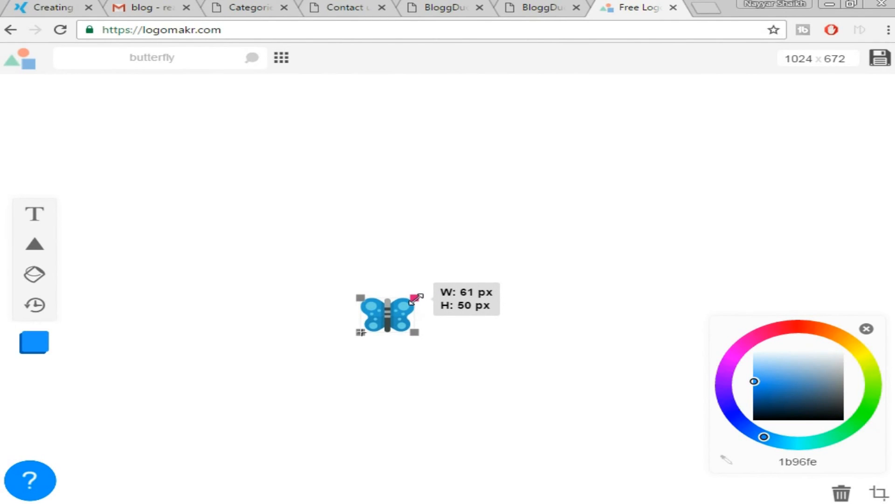
{"action": "left_click_drag", "start_coordinate": [417, 297], "coordinate": [416, 298]}
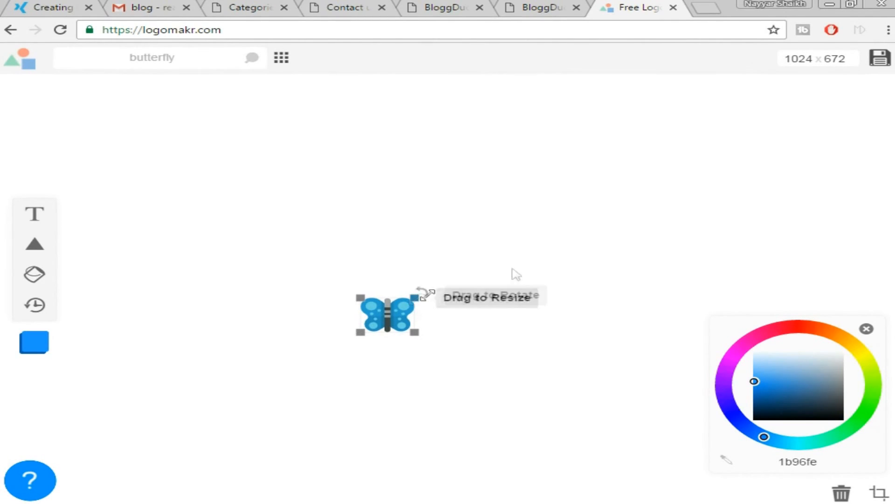
{"action": "left_click", "coordinate": [540, 273]}
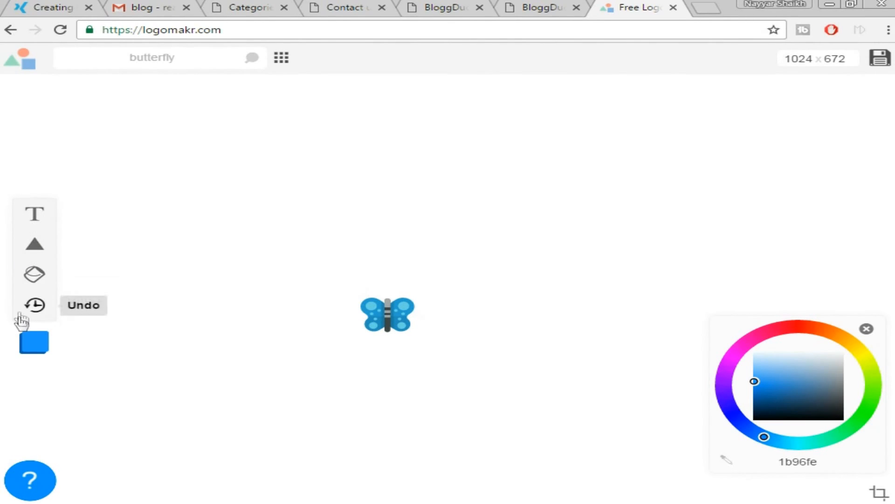
{"action": "left_click", "coordinate": [36, 215]}
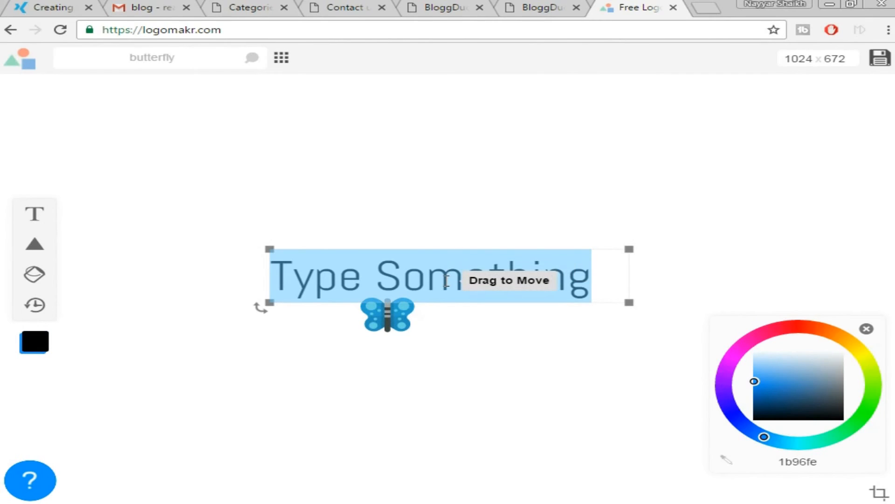
Change the text to 'ButterFly', shrink it, and place it beside the butterfly.
{"action": "type", "text": "ButterFly"}
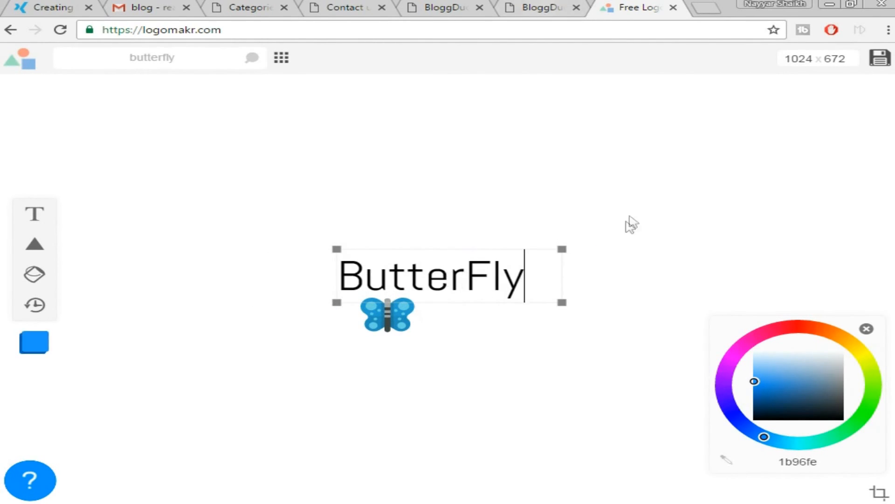
{"action": "left_click_drag", "start_coordinate": [562, 250], "coordinate": [483, 282]}
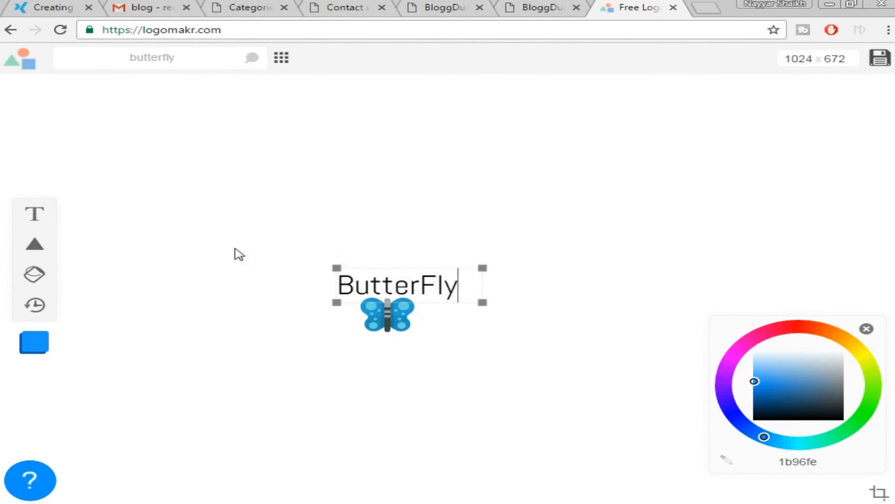
{"action": "left_click_drag", "start_coordinate": [421, 283], "coordinate": [466, 282]}
{"action": "key", "text": "BackSpace"}
{"action": "left_click", "coordinate": [402, 284]}
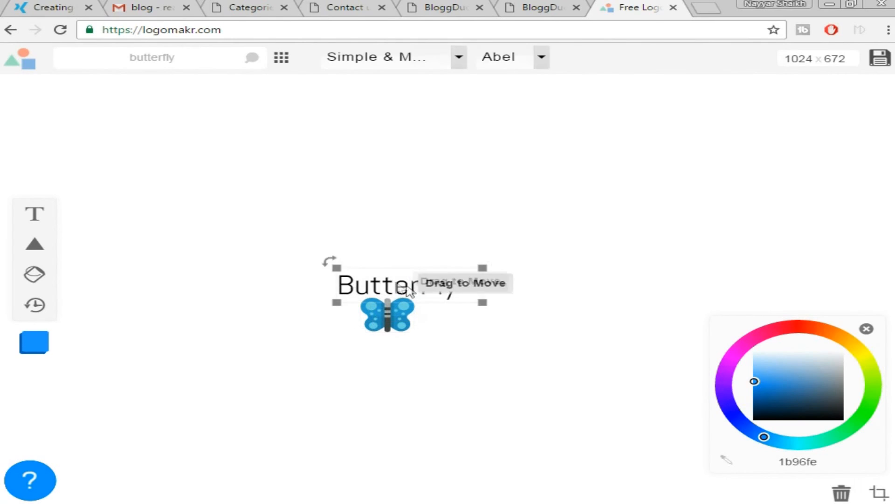
{"action": "left_click_drag", "start_coordinate": [412, 290], "coordinate": [498, 317]}
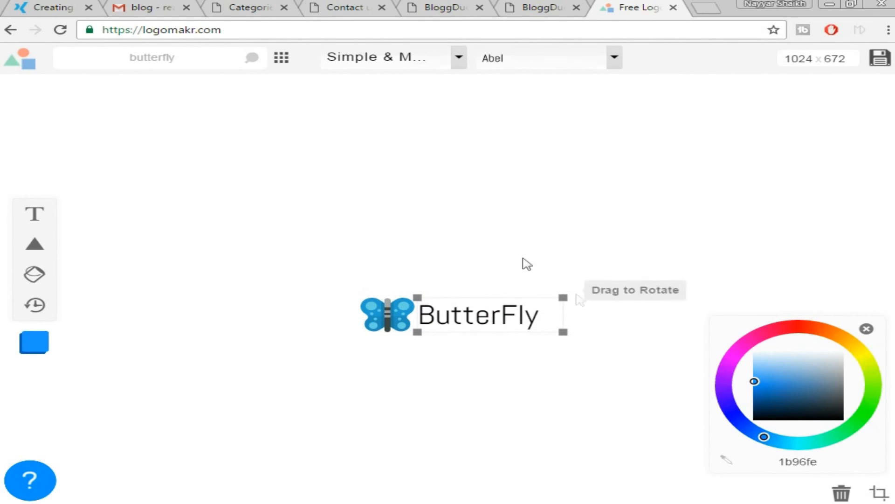
Keep the Abel font after trying Allerta and Decorative fonts, and colour the text 0c2d49.
{"action": "left_click", "coordinate": [548, 71]}
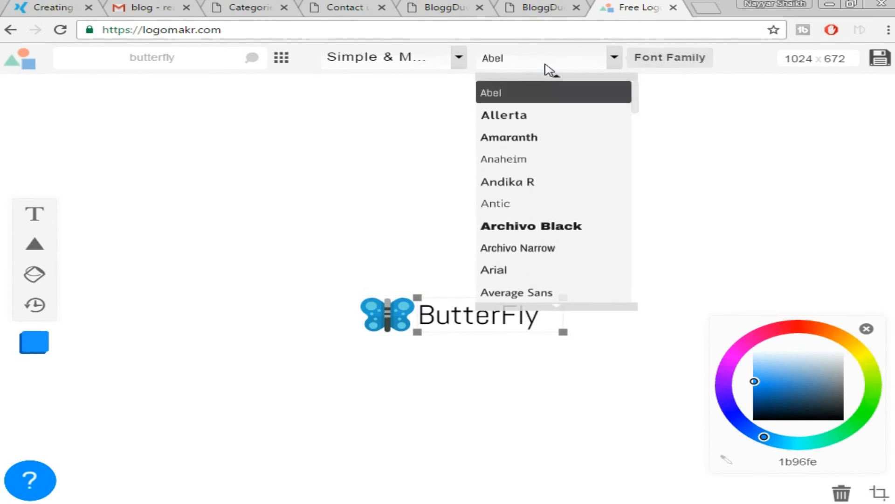
{"action": "left_click", "coordinate": [536, 118]}
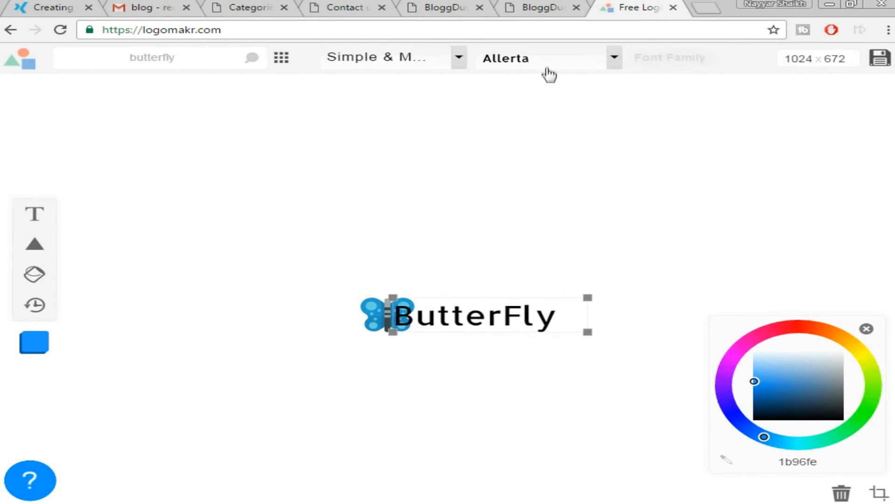
{"action": "key", "text": "ctrl+z"}
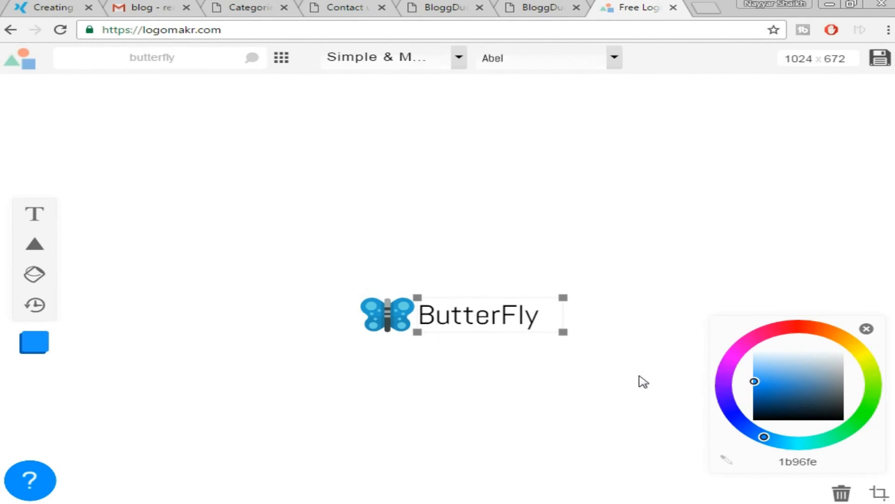
{"action": "mouse_move", "coordinate": [756, 364]}
{"action": "left_mouse_down"}
{"action": "mouse_move", "coordinate": [807, 399]}
{"action": "mouse_move", "coordinate": [842, 397]}
{"action": "mouse_move", "coordinate": [847, 386]}
{"action": "mouse_move", "coordinate": [793, 390]}
{"action": "mouse_move", "coordinate": [775, 400]}
{"action": "mouse_move", "coordinate": [778, 408]}
{"action": "left_mouse_up"}
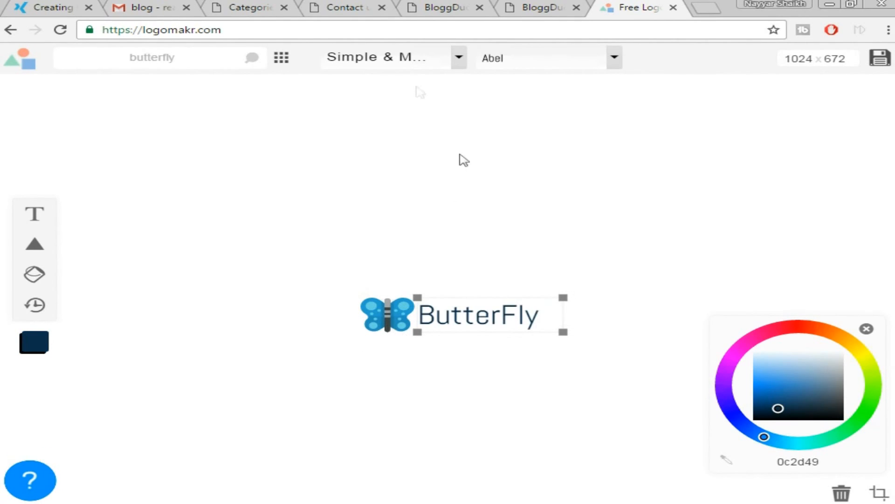
{"action": "left_click", "coordinate": [412, 59]}
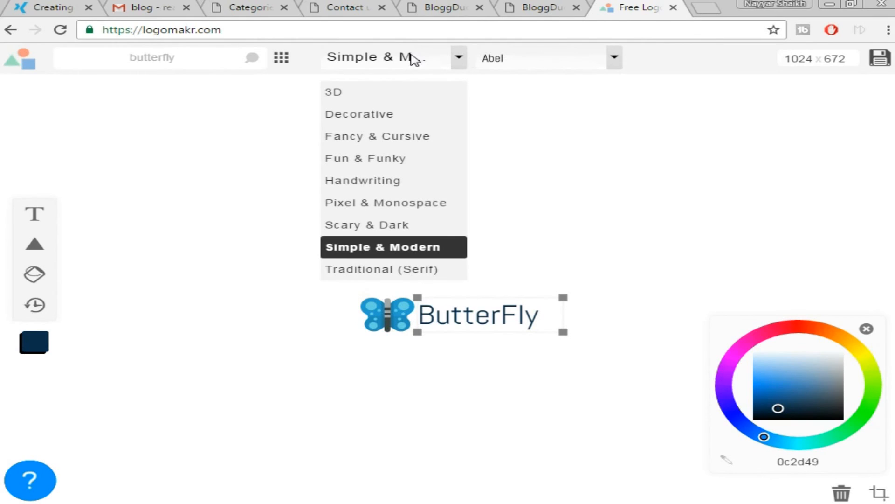
{"action": "left_click", "coordinate": [384, 114]}
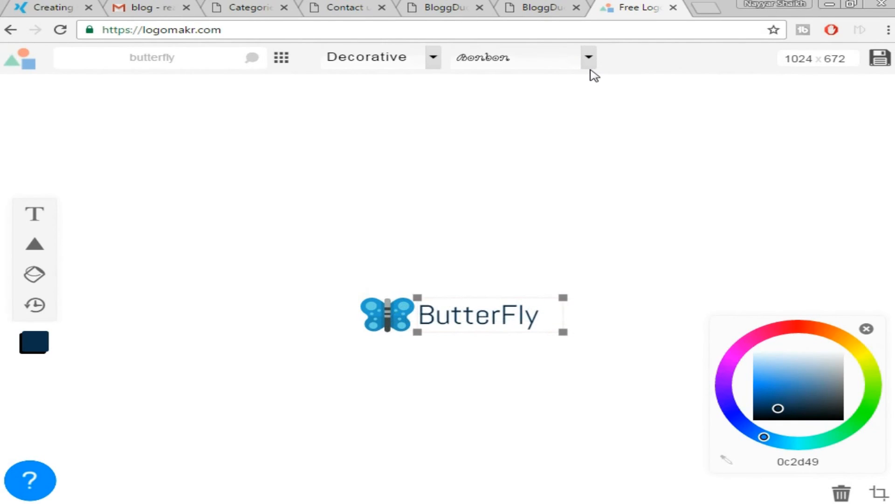
{"action": "left_click", "coordinate": [564, 222]}
{"action": "left_click", "coordinate": [387, 313]}
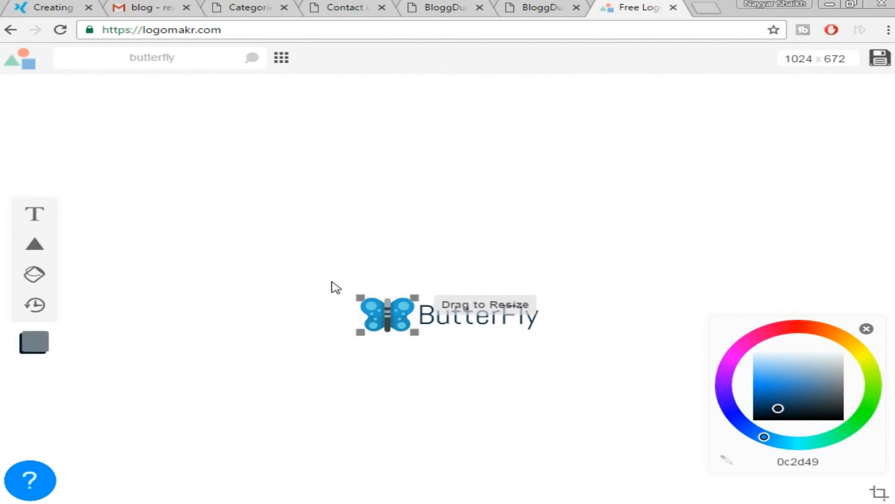
{"action": "left_click", "coordinate": [433, 310]}
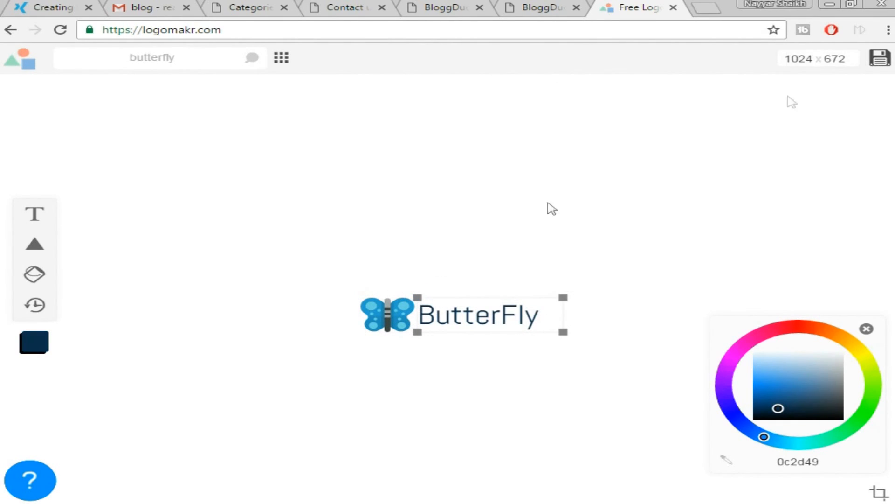
Crop the logo canvas to 208 × 50 and download it as Logomakr_5Lxk83.png.
{"action": "left_click", "coordinate": [877, 493]}
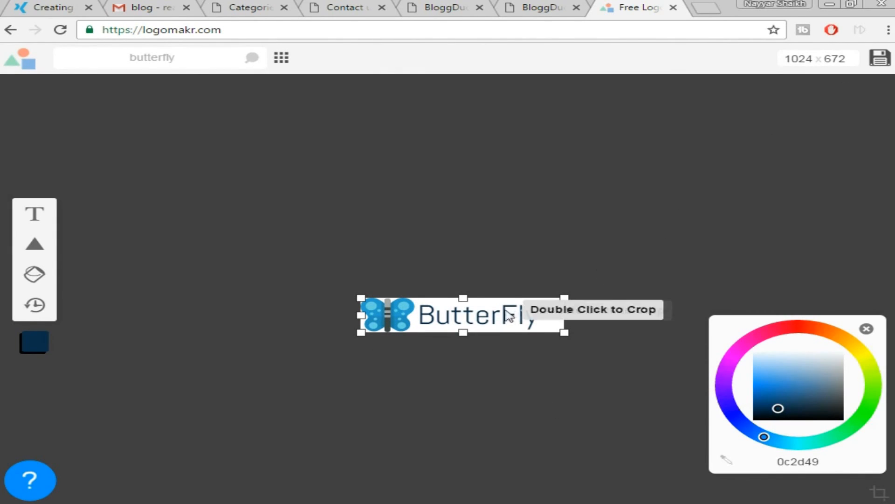
{"action": "left_click_drag", "start_coordinate": [564, 316], "coordinate": [544, 319]}
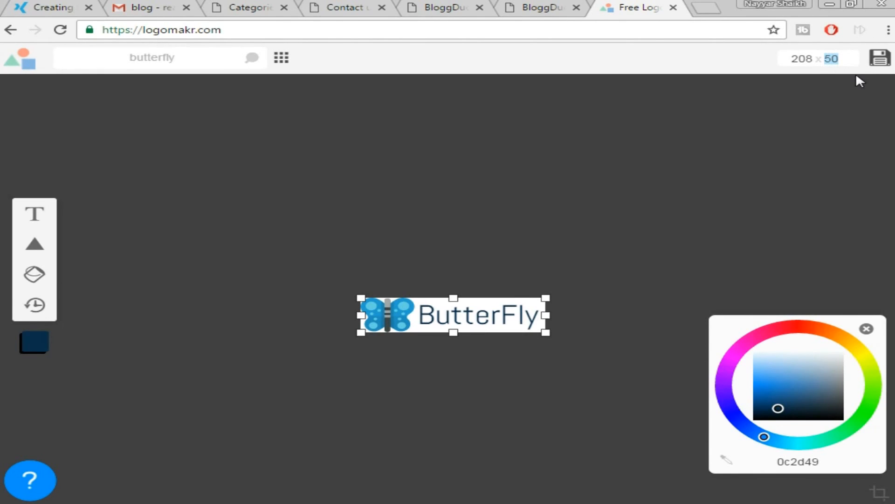
{"action": "left_click", "coordinate": [880, 59]}
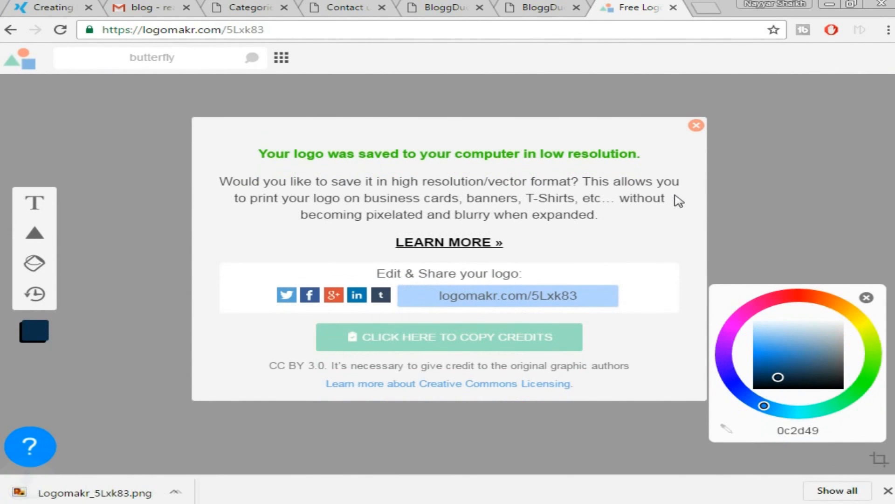
Close the logo-saved message and show the downloaded Logomakr_5Lxk83 file in the Images folder.
{"action": "left_click", "coordinate": [696, 125]}
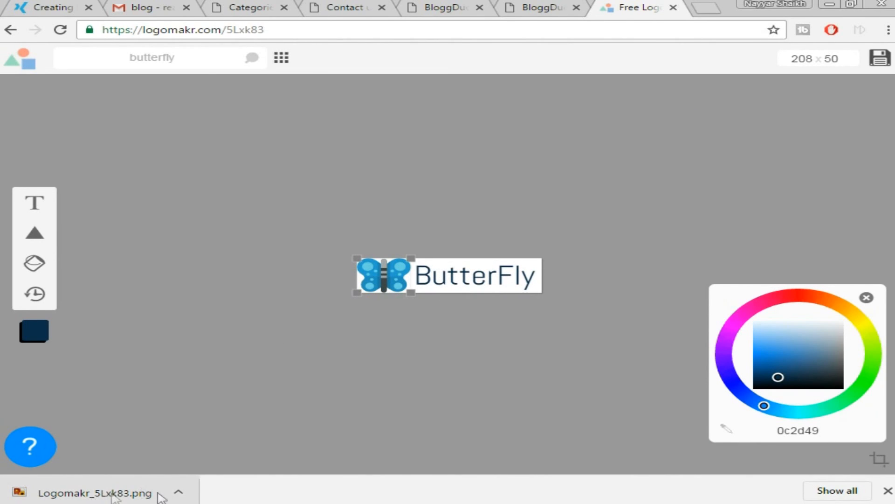
{"action": "left_click", "coordinate": [480, 276]}
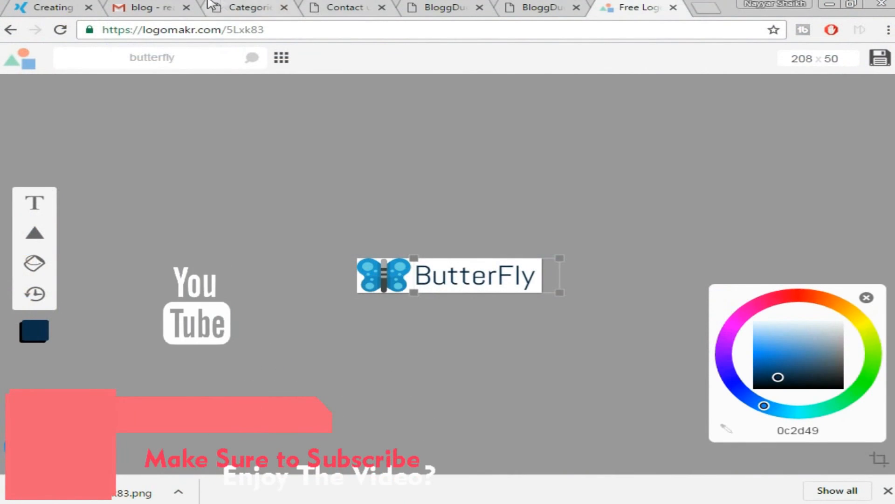
Return to Chrome's BloggDude site tab from Windows Explorer.
{"action": "left_click", "coordinate": [213, 7]}
{"action": "left_click", "coordinate": [422, 6]}
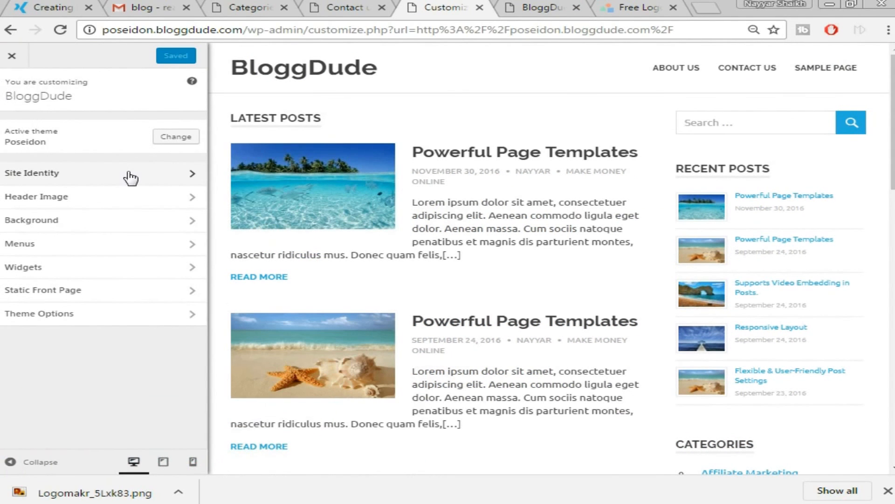
Upload Logomakr_5Lxk83.png as the site logo, crop to the full image, and untick Display Site Title.
{"action": "left_click", "coordinate": [129, 176]}
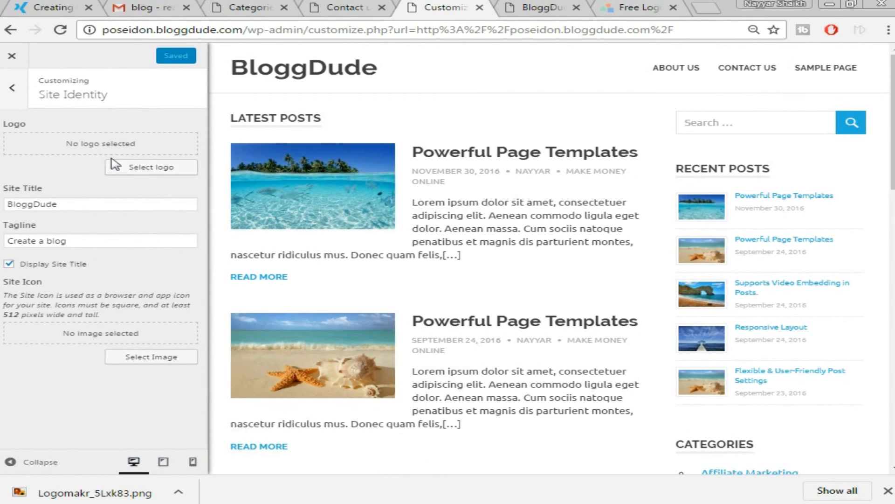
{"action": "left_click", "coordinate": [157, 168]}
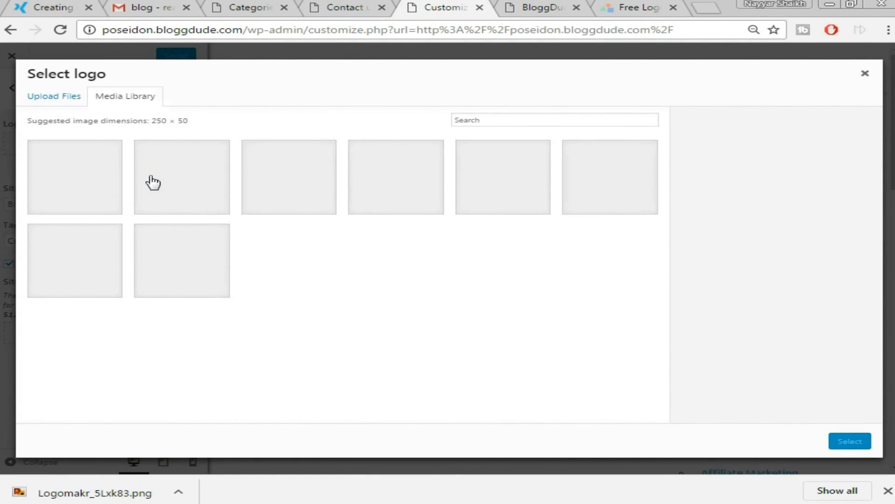
{"action": "left_click", "coordinate": [47, 97]}
{"action": "left_click", "coordinate": [445, 259]}
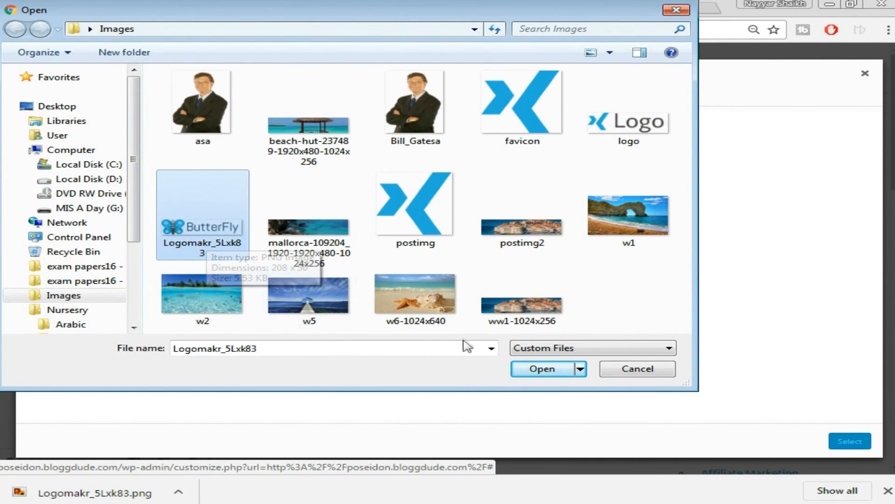
{"action": "left_click", "coordinate": [542, 369]}
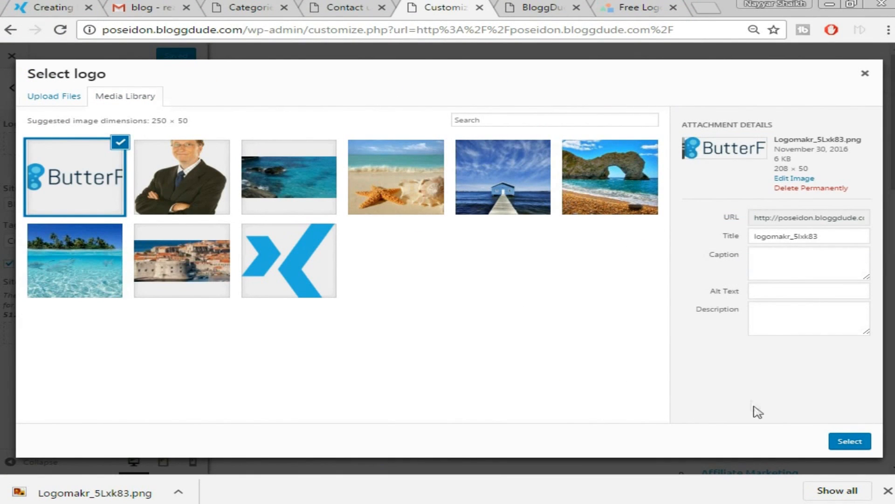
{"action": "left_click", "coordinate": [854, 440]}
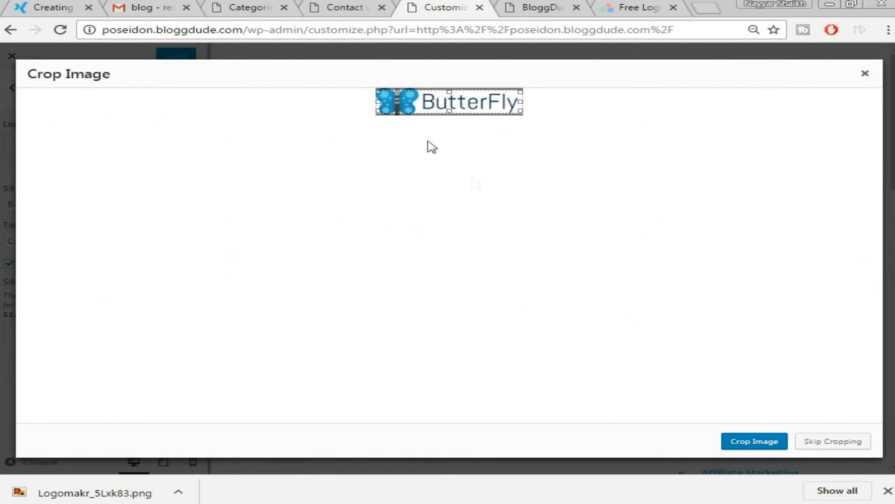
{"action": "left_click_drag", "start_coordinate": [448, 94], "coordinate": [450, 80]}
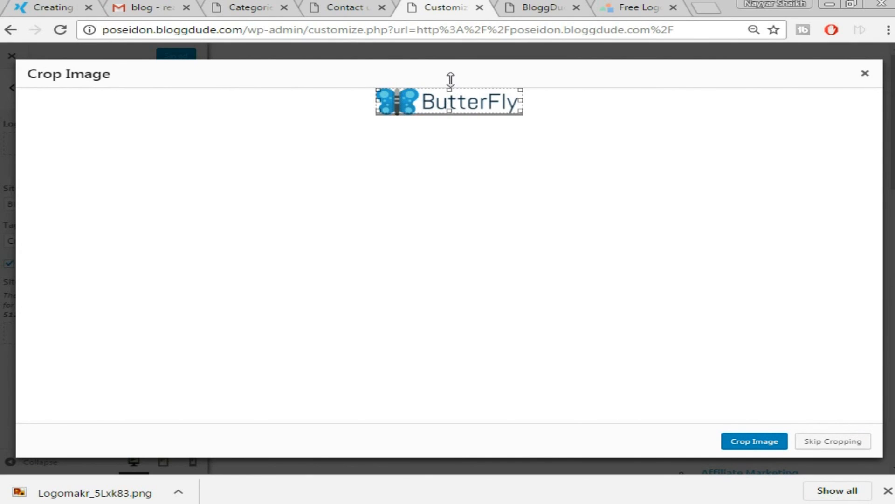
{"action": "left_click_drag", "start_coordinate": [451, 112], "coordinate": [454, 125]}
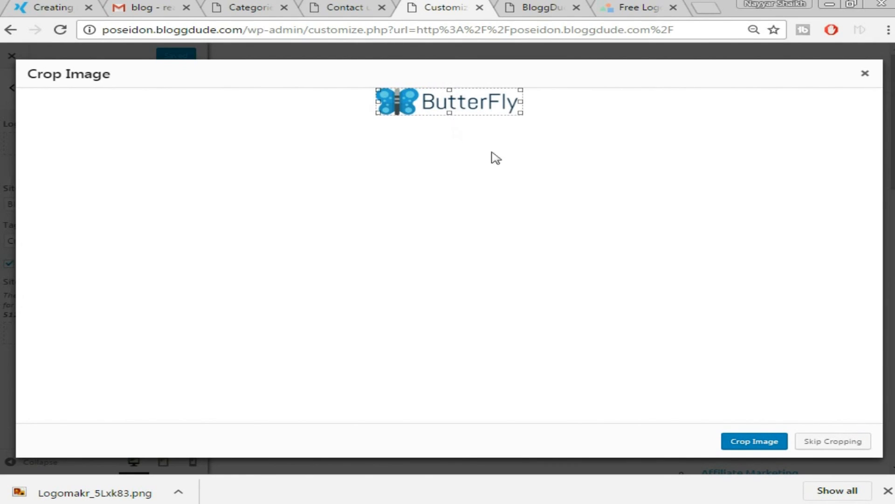
{"action": "left_click", "coordinate": [759, 443]}
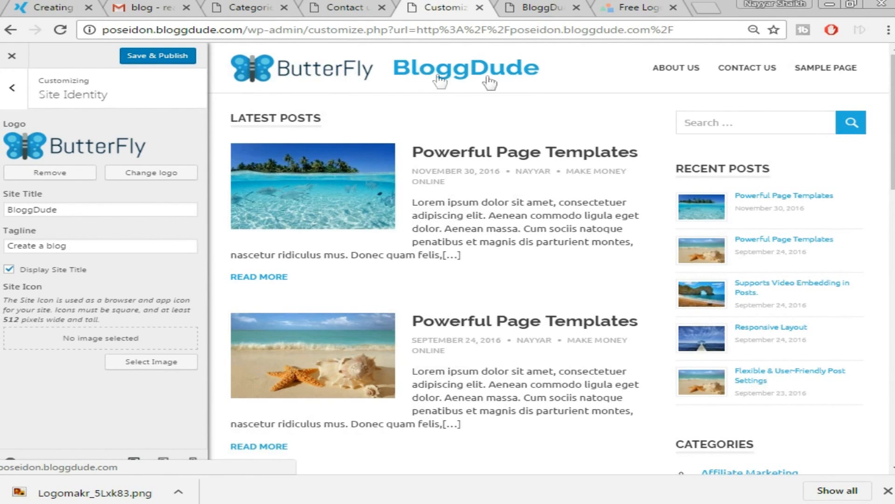
{"action": "left_click", "coordinate": [28, 273]}
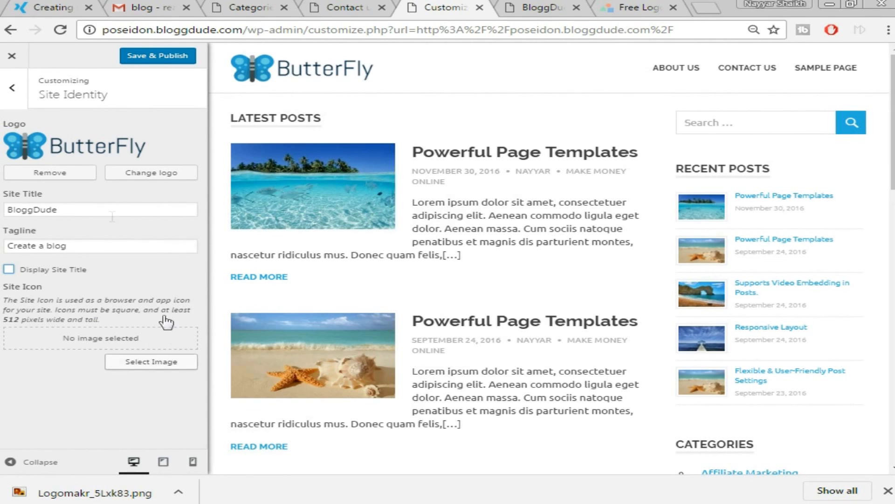
Pick the blue X image postimg.png as the site icon and apply its crop.
{"action": "left_click", "coordinate": [29, 10]}
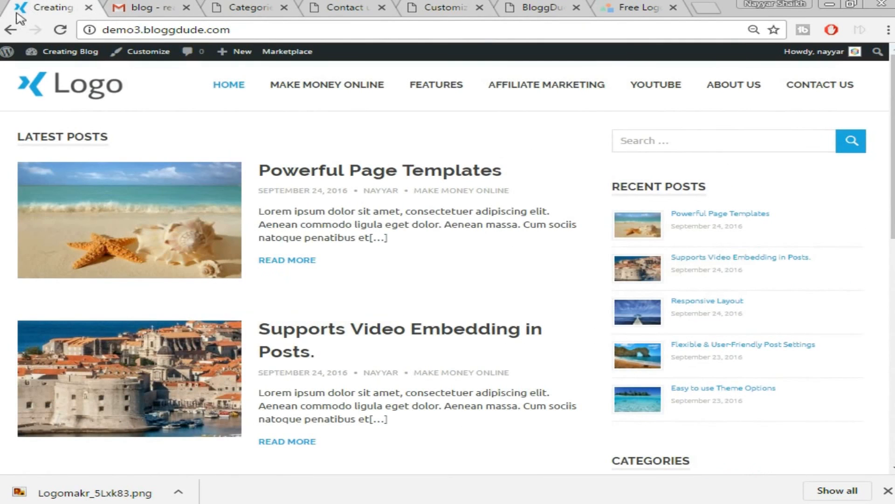
{"action": "left_click", "coordinate": [133, 7]}
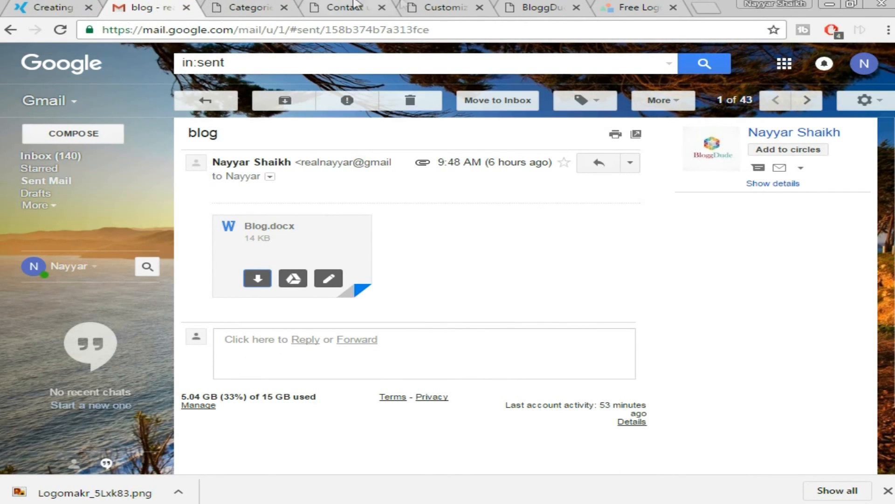
{"action": "left_click", "coordinate": [447, 6]}
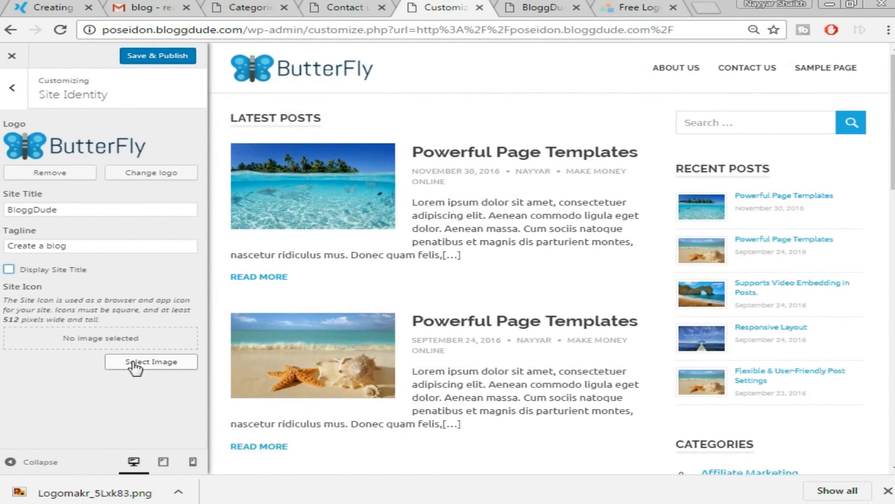
{"action": "left_click", "coordinate": [169, 363]}
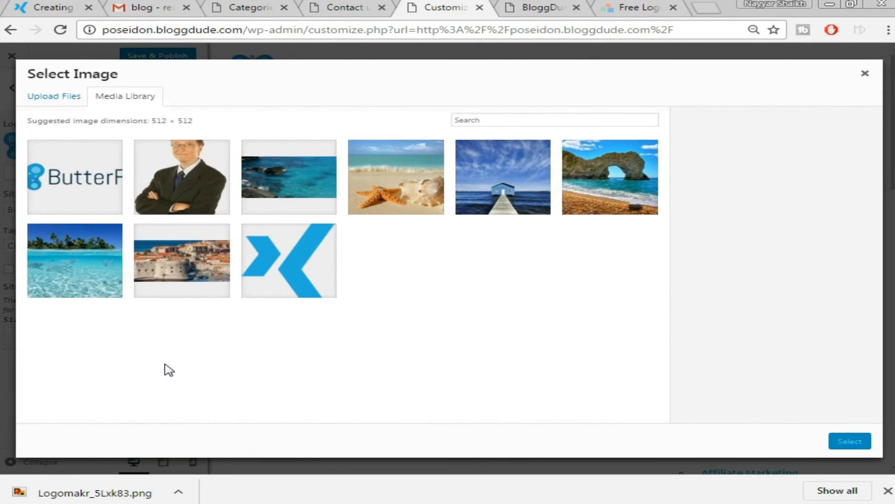
{"action": "left_click", "coordinate": [311, 264]}
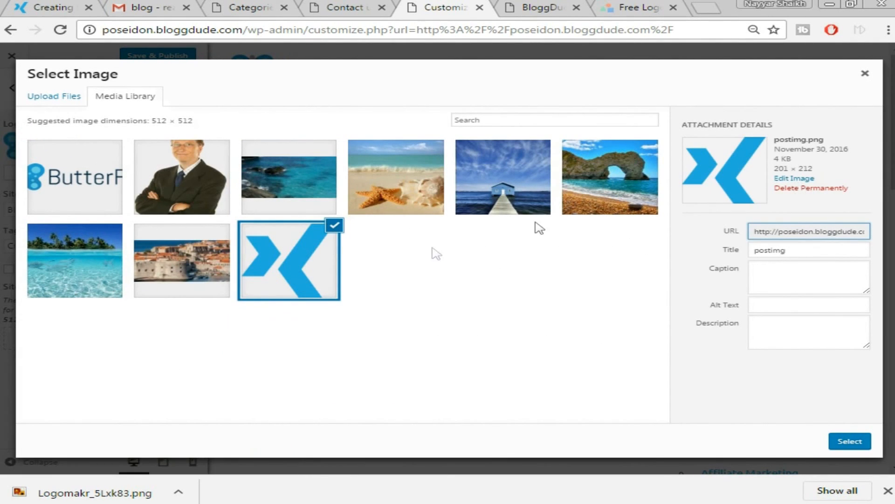
{"action": "left_click", "coordinate": [851, 442]}
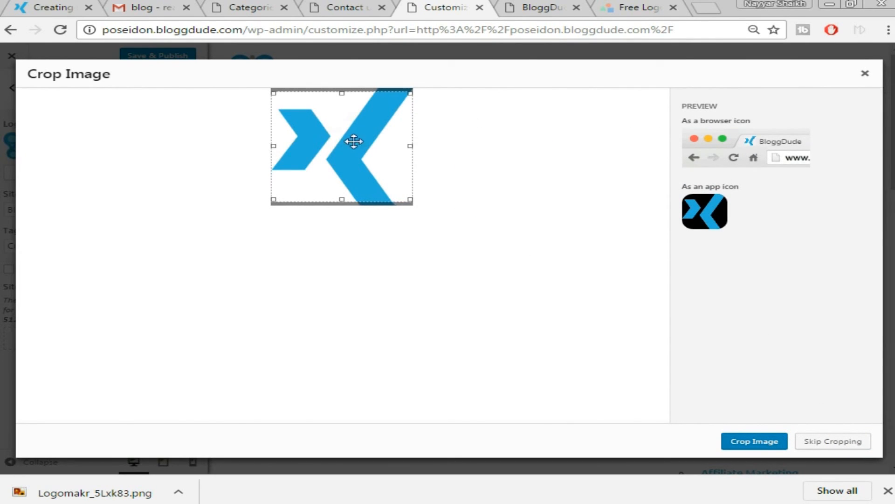
{"action": "left_click", "coordinate": [755, 442]}
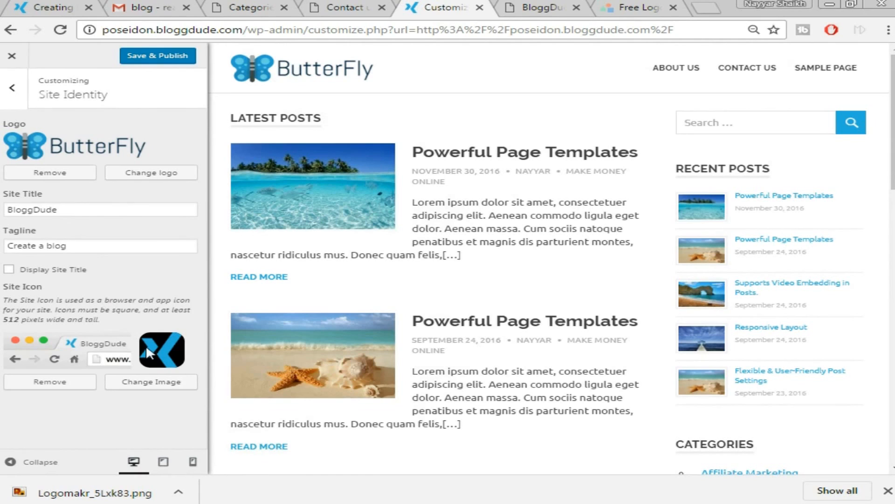
Save & Publish the logo and site icon, then load the blog's front page.
{"action": "left_click", "coordinate": [160, 58]}
{"action": "left_click_drag", "start_coordinate": [256, 29], "coordinate": [674, 30]}
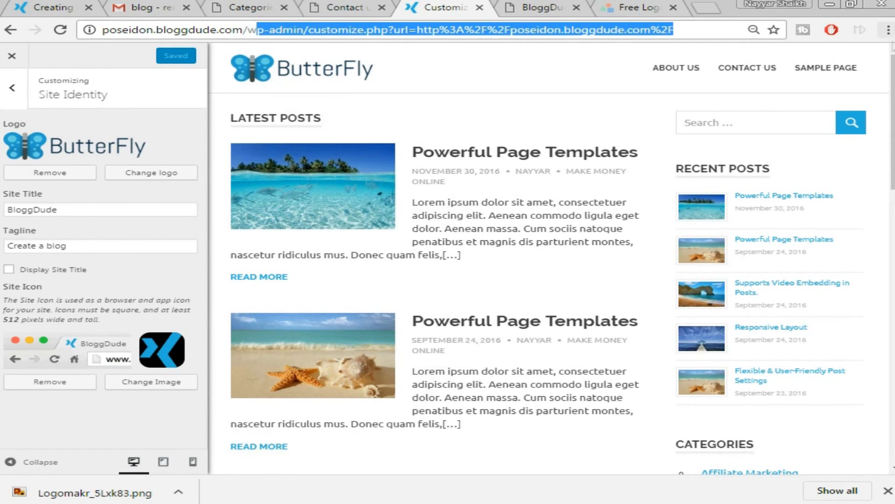
{"action": "key", "text": "BackSpace"}
{"action": "key", "text": "BackSpace"}
{"action": "key", "text": "Return"}
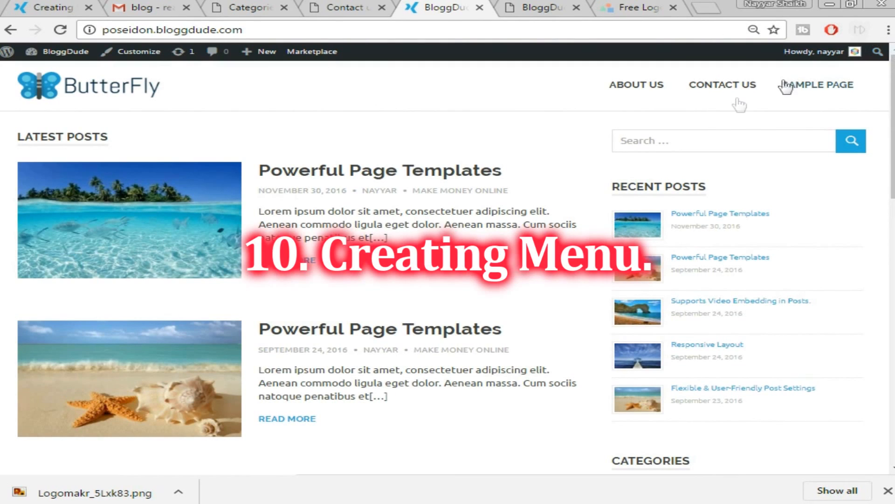
{"action": "left_click", "coordinate": [366, 9]}
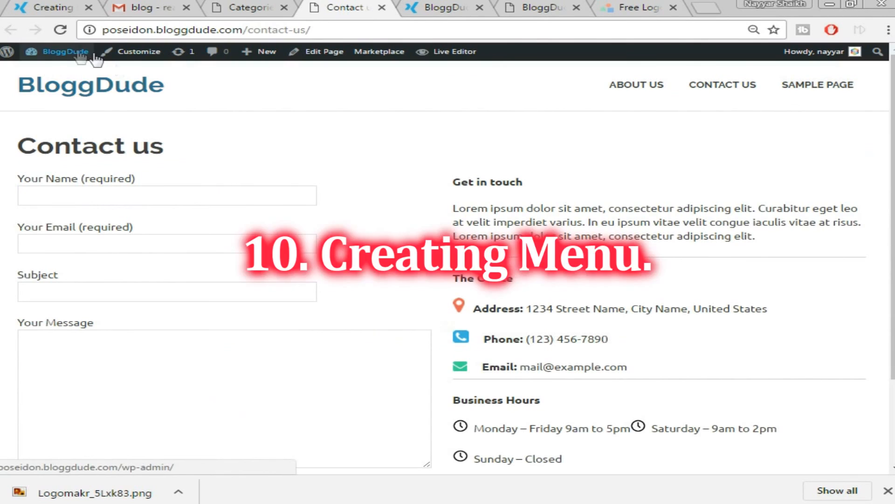
{"action": "mouse_move", "coordinate": [56, 54]}
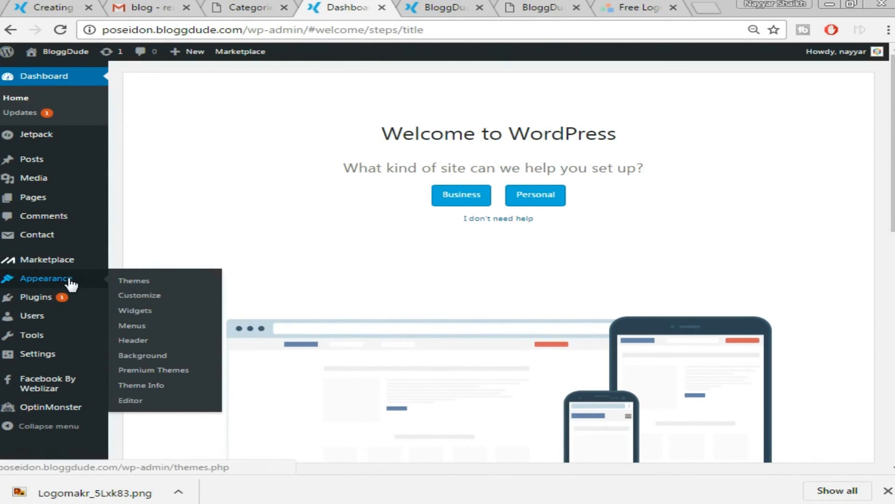
Create a new menu named 'Menu main' in Appearance > Menus.
{"action": "left_click", "coordinate": [145, 326]}
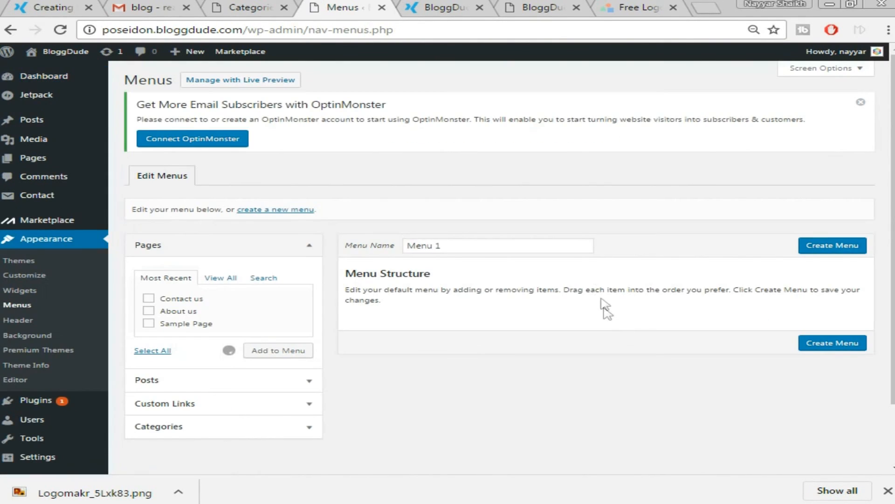
{"action": "left_click", "coordinate": [452, 246]}
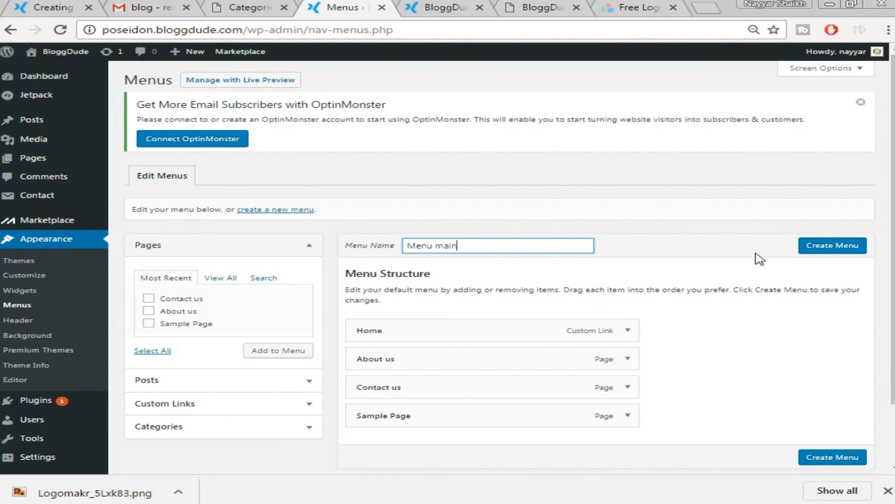
{"action": "left_click", "coordinate": [830, 252]}
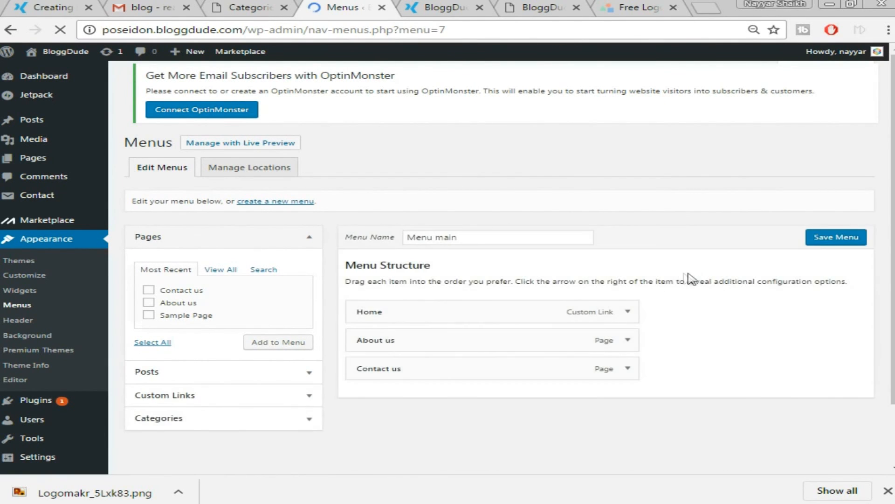
Remove Sample Page from Menu main.
{"action": "scroll", "coordinate": [718, 281], "scroll_direction": "down", "scroll_amount": 1}
{"action": "scroll", "coordinate": [718, 281], "scroll_direction": "down", "scroll_amount": 2}
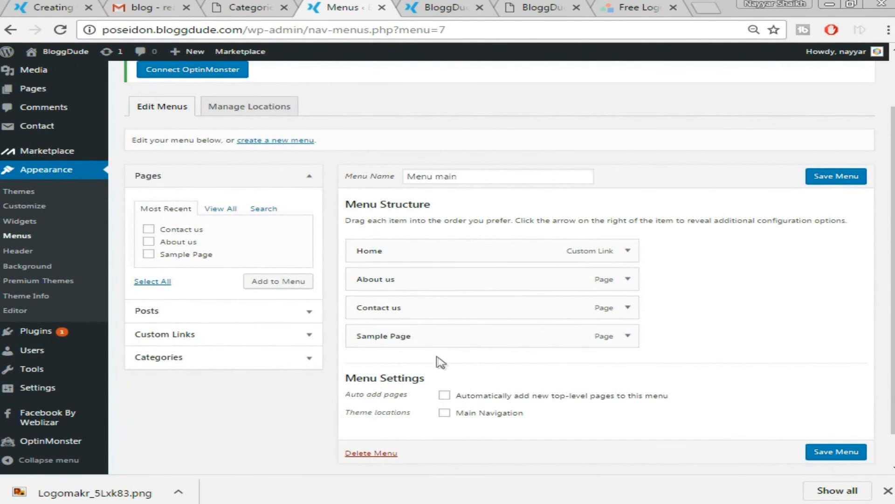
{"action": "left_click", "coordinate": [628, 299]}
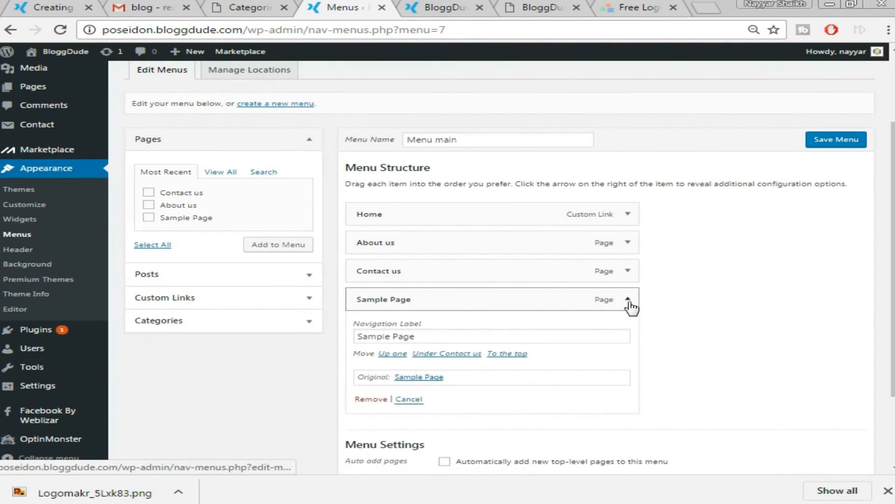
{"action": "left_click", "coordinate": [375, 399]}
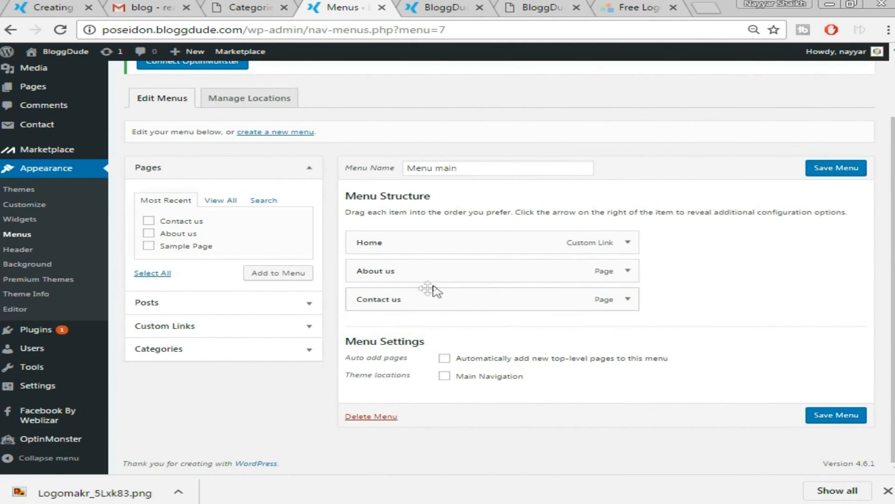
{"action": "left_click", "coordinate": [200, 349]}
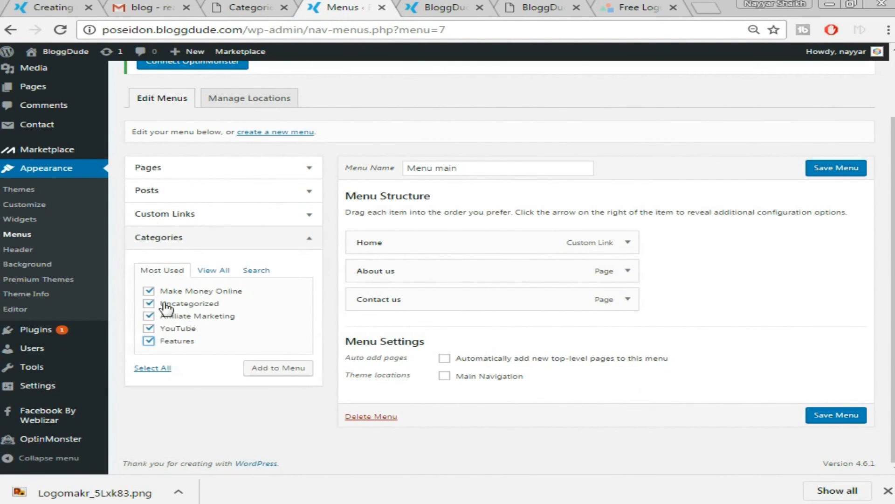
Add the five ticked categories to Menu main.
{"action": "left_click", "coordinate": [14, 6]}
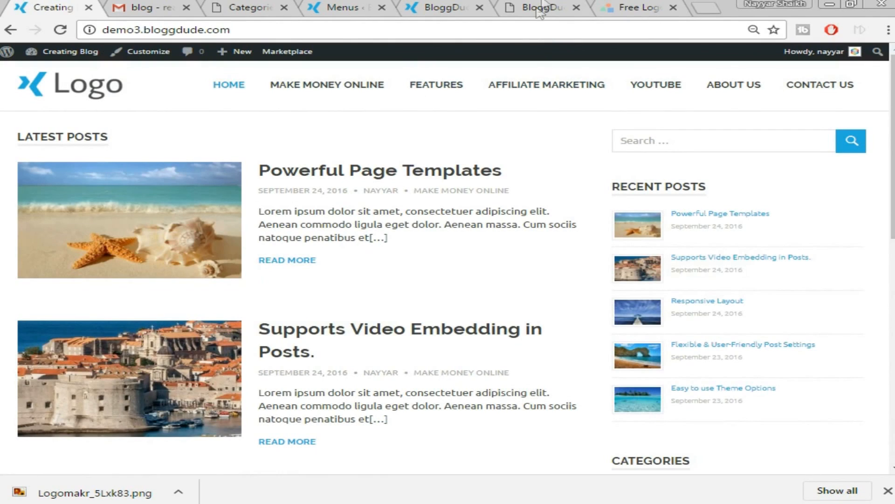
{"action": "left_click", "coordinate": [433, 8]}
{"action": "left_click", "coordinate": [345, 7]}
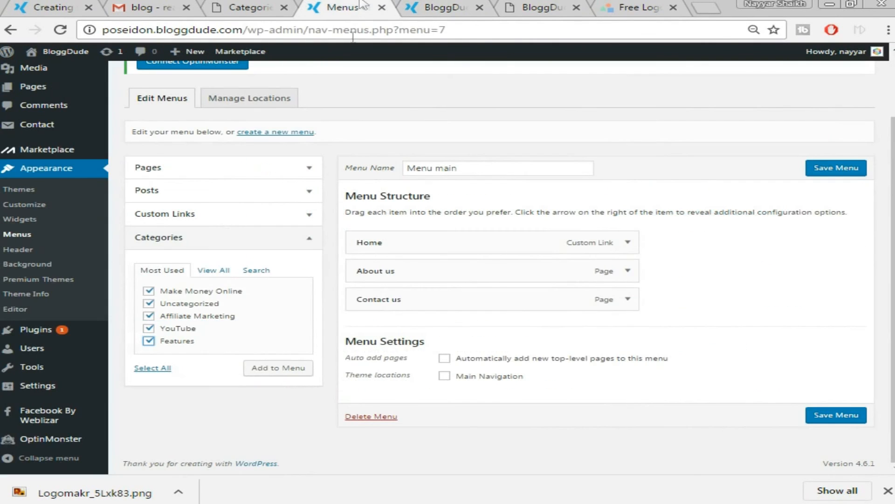
{"action": "left_click", "coordinate": [284, 371]}
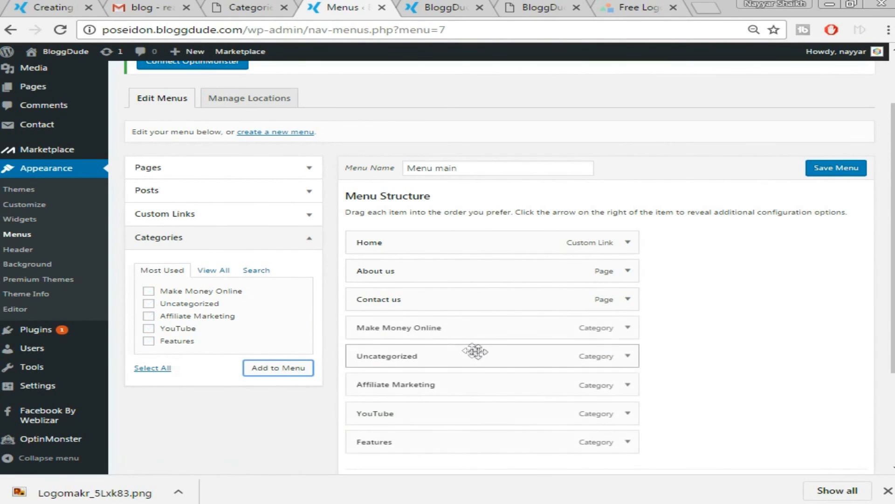
Drag About us and Contact us to the end of the menu and save it.
{"action": "scroll", "coordinate": [710, 293], "scroll_direction": "down", "scroll_amount": 2}
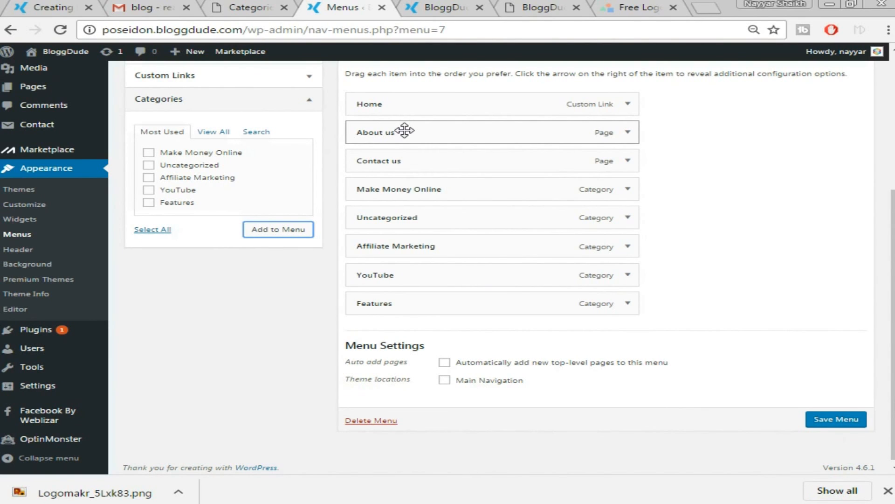
{"action": "left_click_drag", "start_coordinate": [404, 131], "coordinate": [404, 334]}
{"action": "left_click_drag", "start_coordinate": [415, 157], "coordinate": [413, 329]}
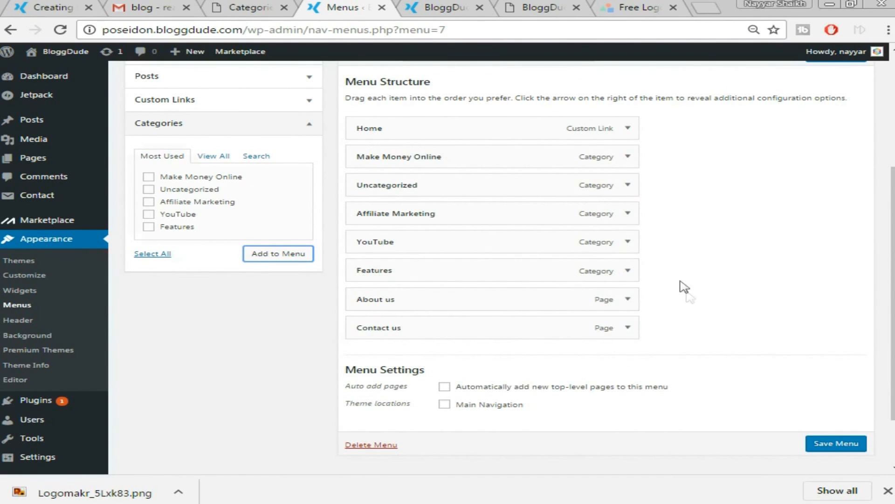
{"action": "left_click", "coordinate": [837, 444]}
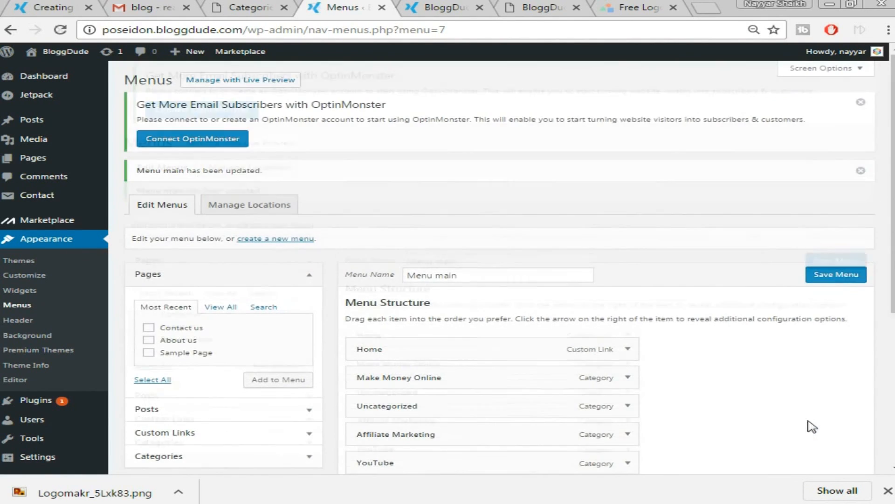
Reload the blog front page to check its current header.
{"action": "left_click", "coordinate": [433, 12]}
{"action": "left_click", "coordinate": [426, 31]}
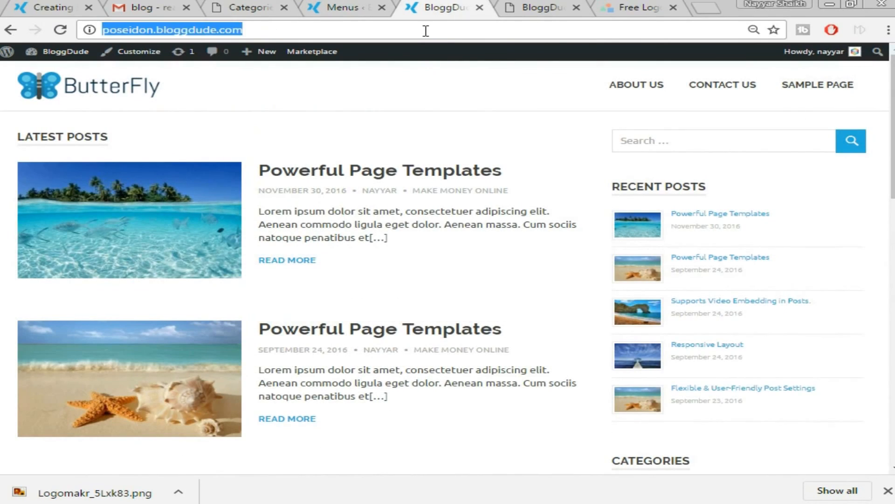
{"action": "key", "text": "Return"}
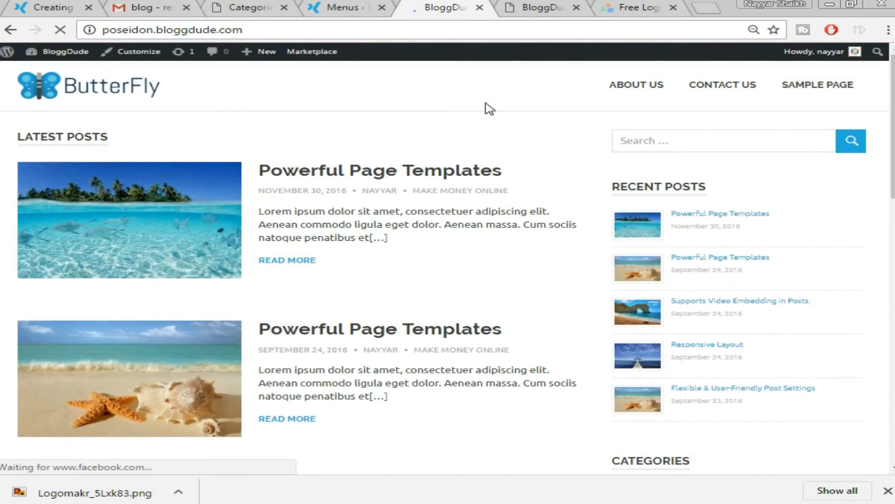
{"action": "left_click", "coordinate": [344, 5]}
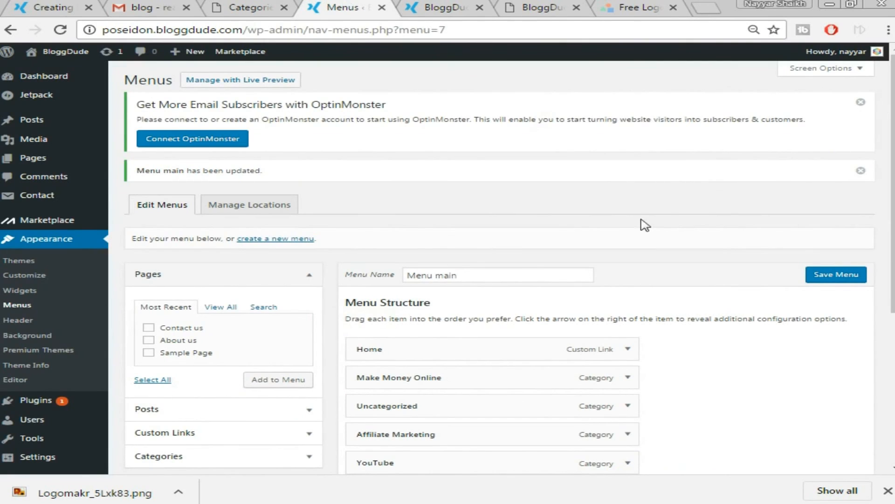
{"action": "left_click", "coordinate": [438, 7]}
{"action": "left_click", "coordinate": [321, 5]}
Assign Menu main to Main Navigation, save, and reload the blog to see it.
{"action": "scroll", "coordinate": [722, 204], "scroll_direction": "down", "scroll_amount": 5}
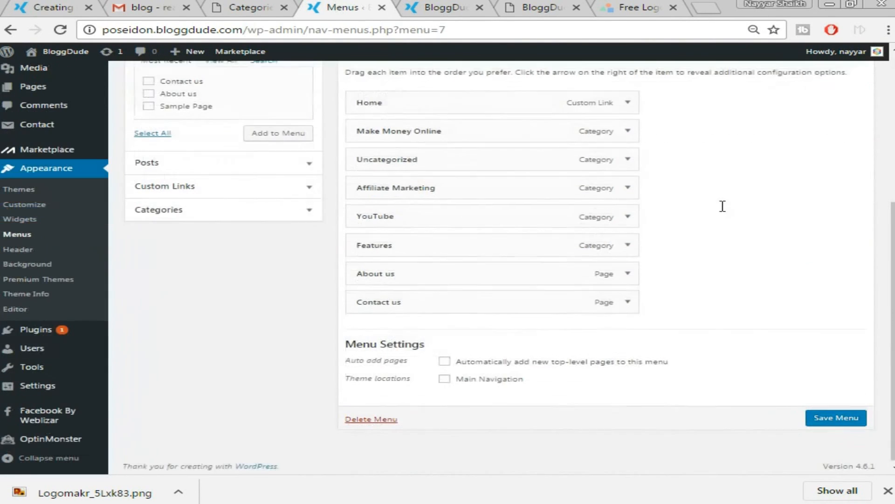
{"action": "left_click", "coordinate": [459, 379]}
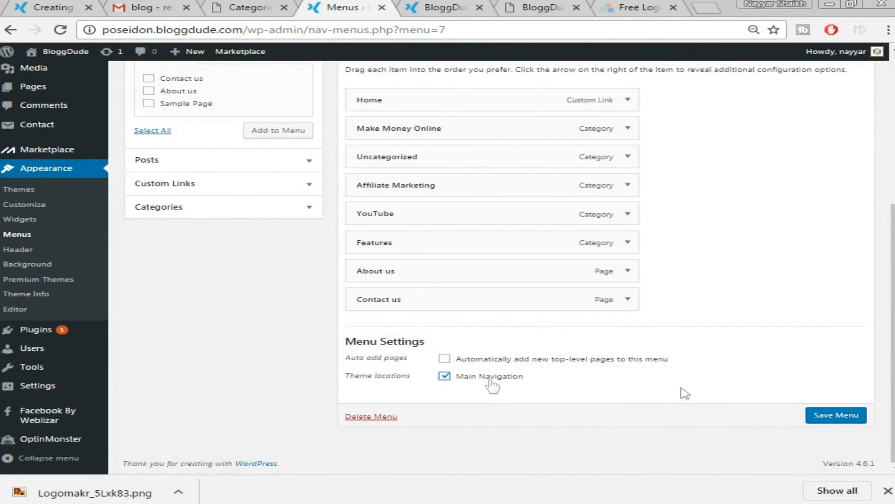
{"action": "left_click", "coordinate": [845, 417]}
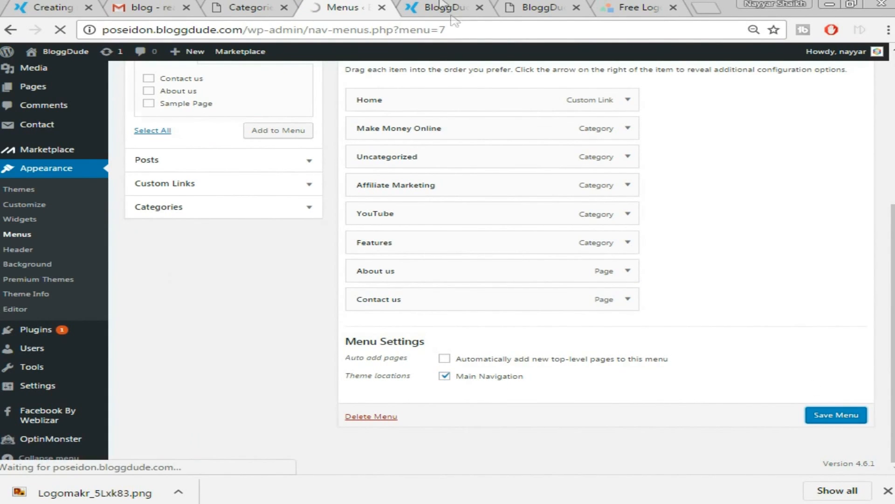
{"action": "left_click", "coordinate": [443, 6]}
{"action": "key", "text": "F5"}
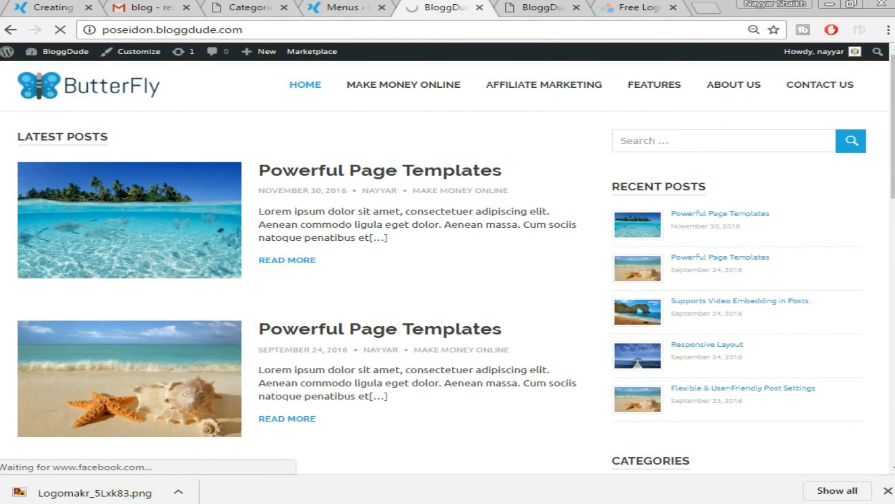
{"action": "scroll", "coordinate": [845, 189], "scroll_direction": "down", "scroll_amount": 15}
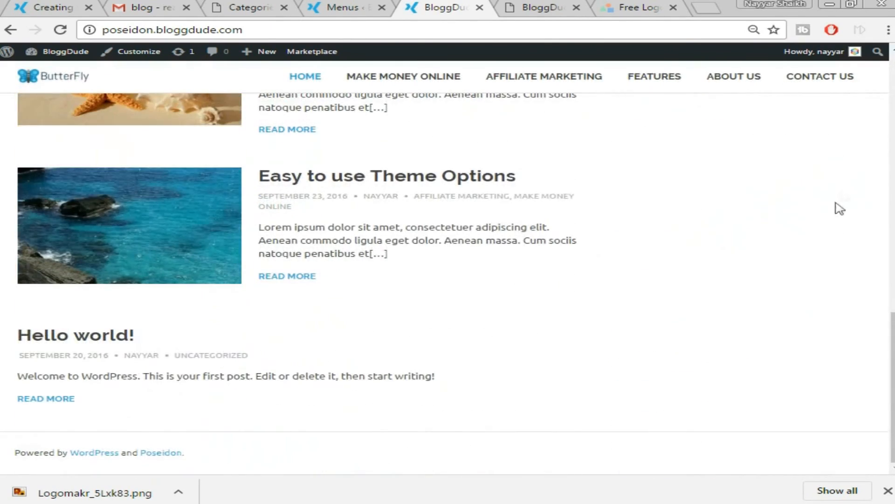
{"action": "scroll", "coordinate": [666, 296], "scroll_direction": "up", "scroll_amount": 15}
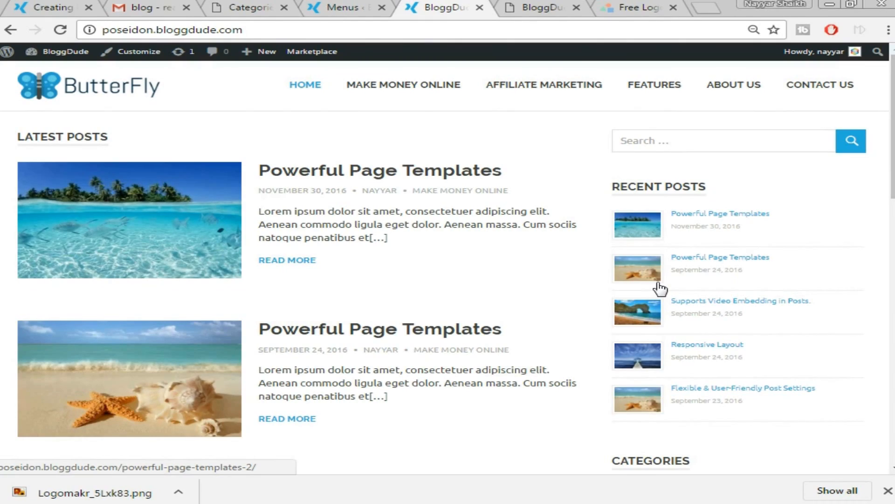
{"action": "scroll", "coordinate": [659, 289], "scroll_direction": "down", "scroll_amount": 6}
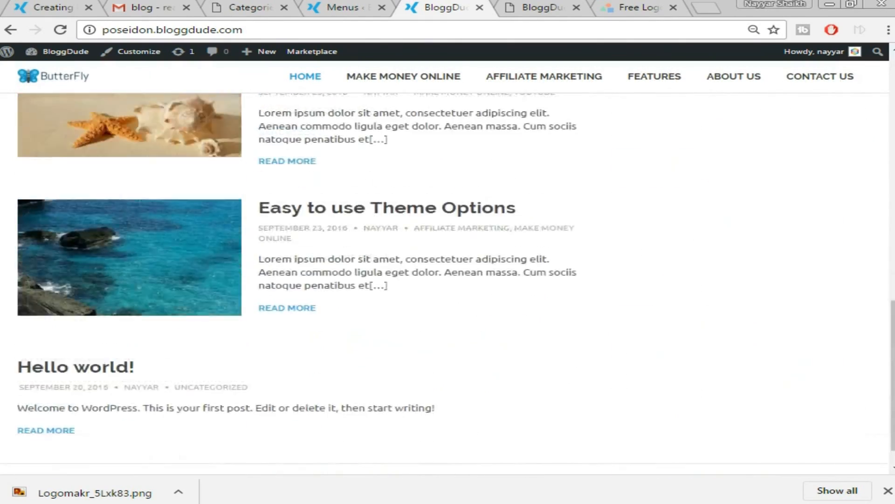
{"action": "scroll", "coordinate": [870, 172], "scroll_direction": "up", "scroll_amount": 12}
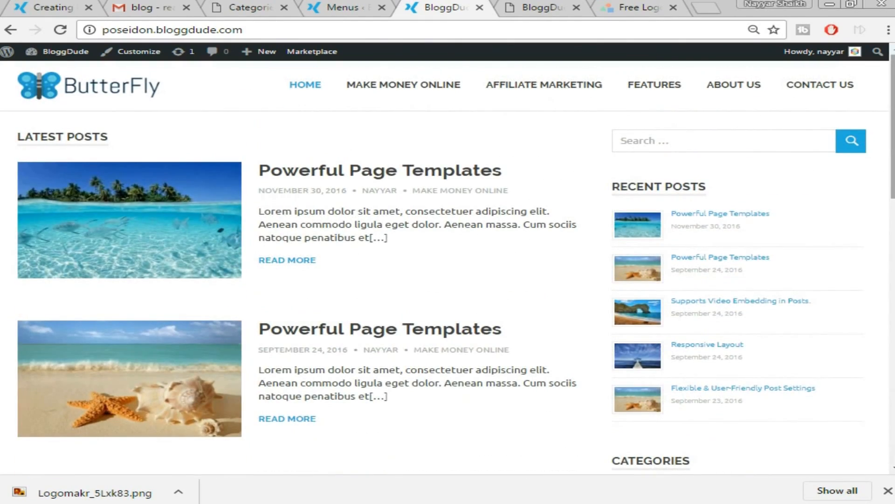